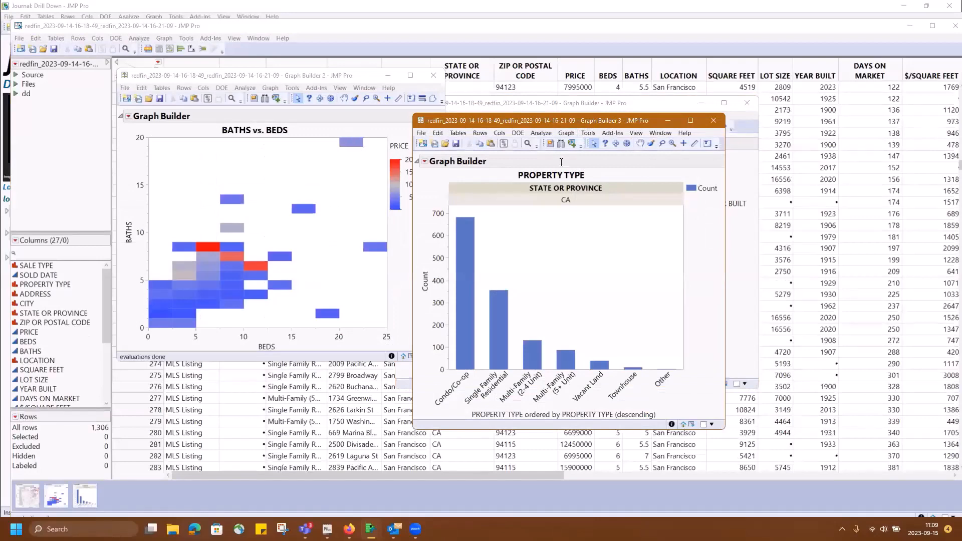
Step: Spread out the three Graph Builder windows so the bar chart, heat map and location map can be viewed together
left_click_drag(588, 122, 349, 132)
left_click_drag(603, 106, 687, 102)
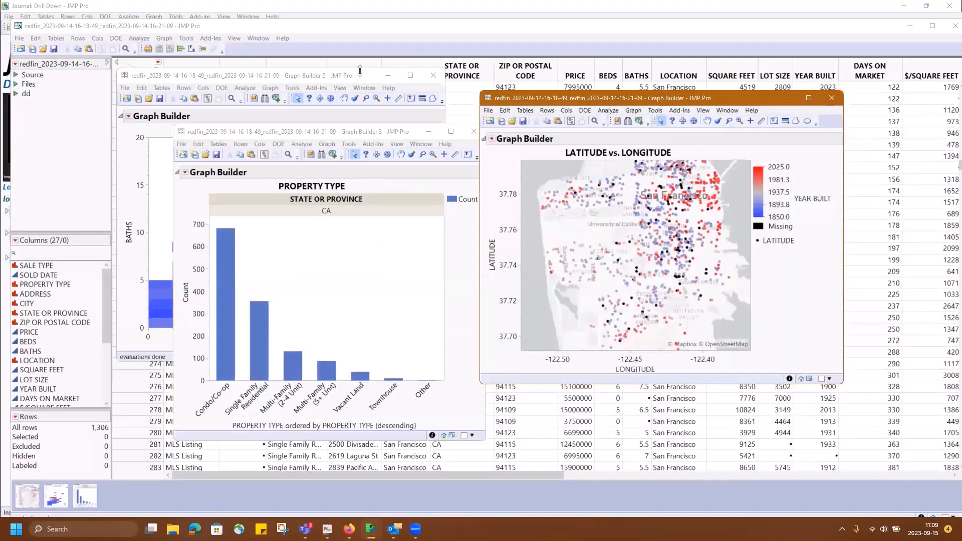
left_click(349, 75)
left_click_drag(461, 39, 463, 39)
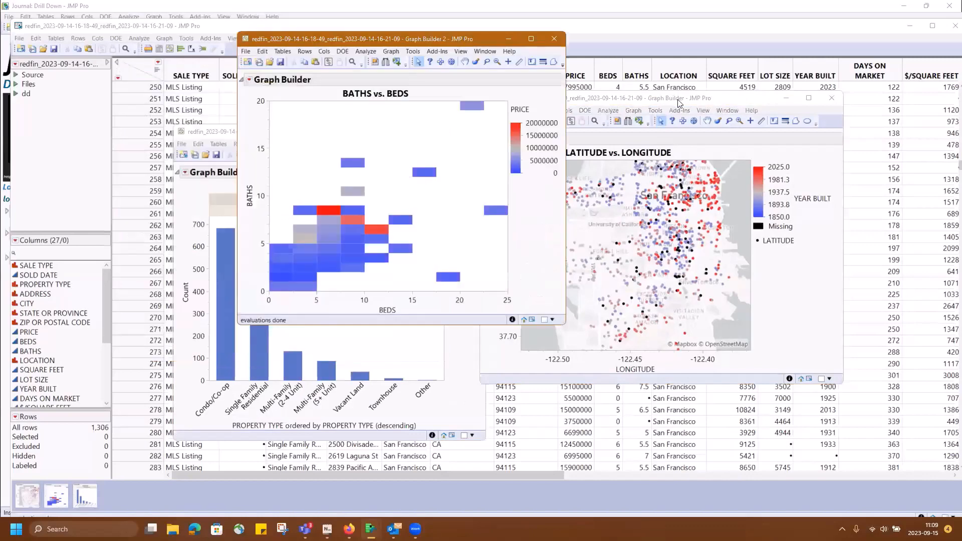
left_click_drag(199, 132, 139, 112)
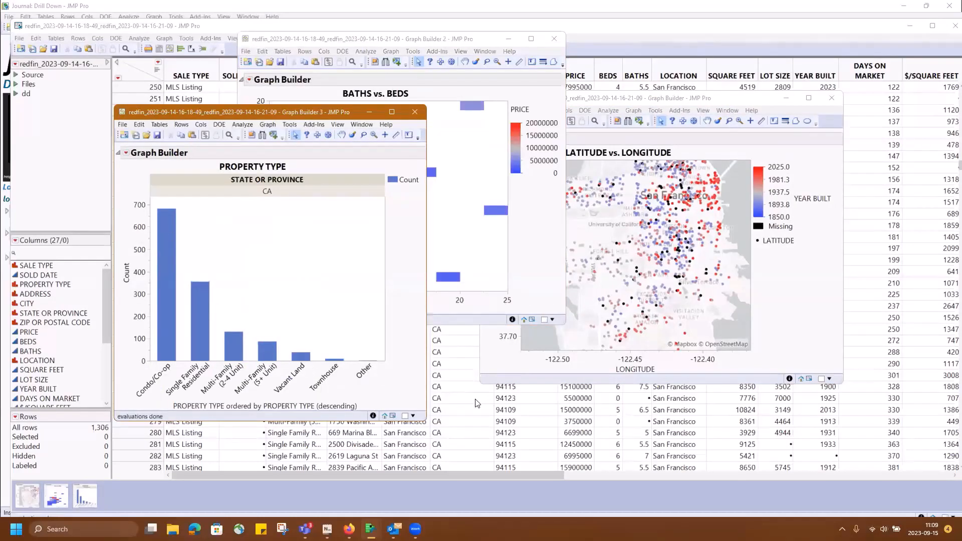
Step: Close the property type bar chart, the baths versus beds heat map and the latitude versus longitude map
left_click(419, 115)
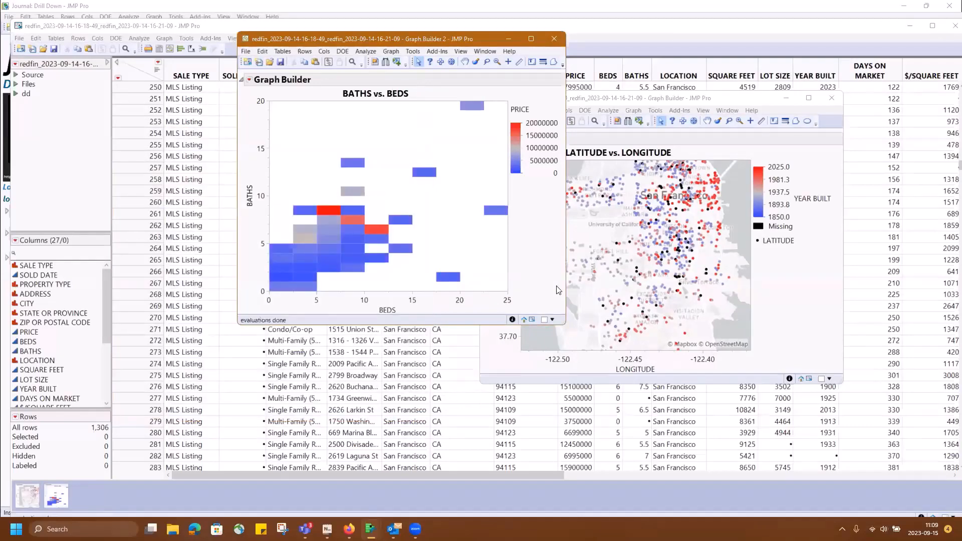
left_click(554, 38)
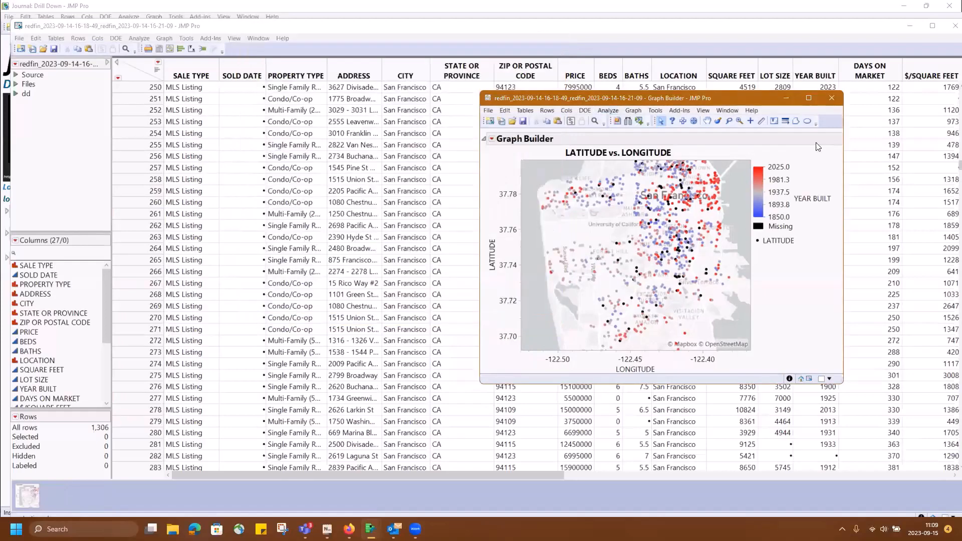
left_click(829, 100)
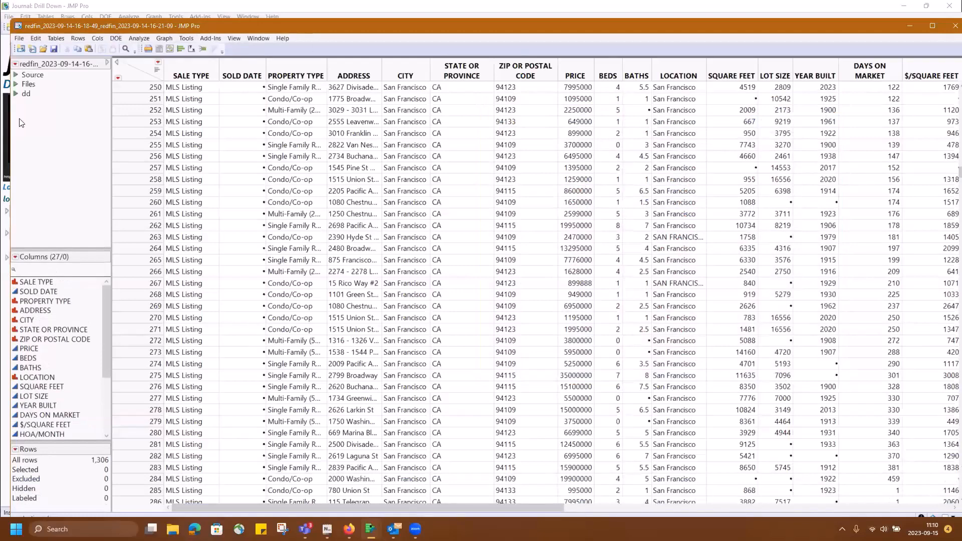
Step: Run the saved dd script from the data table and enlarge the resulting property type bar chart window
left_click(15, 94)
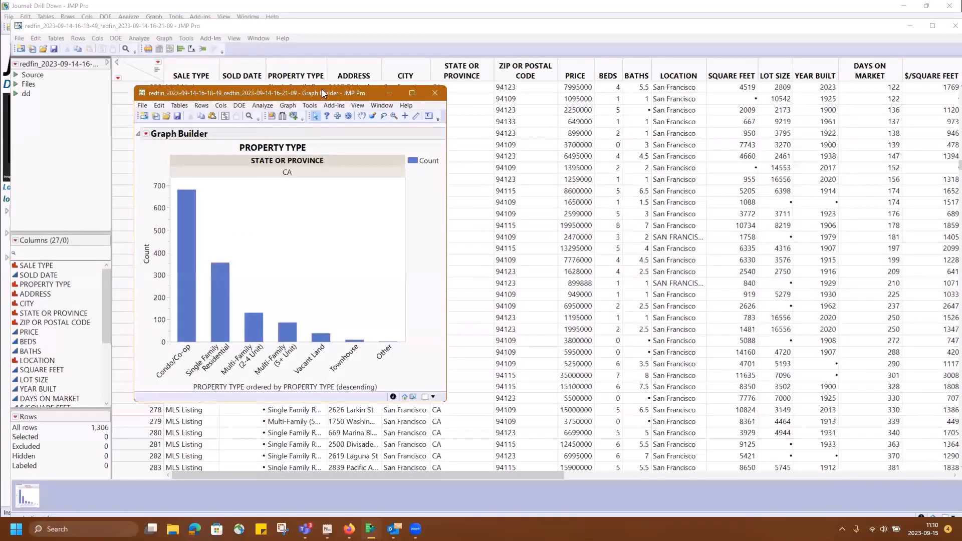
left_click_drag(323, 91, 434, 68)
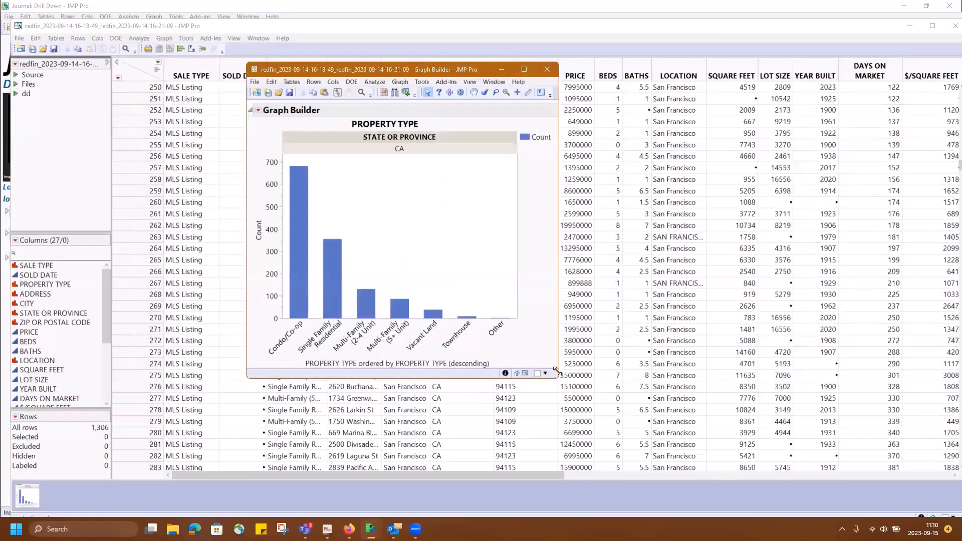
left_click_drag(556, 370, 684, 458)
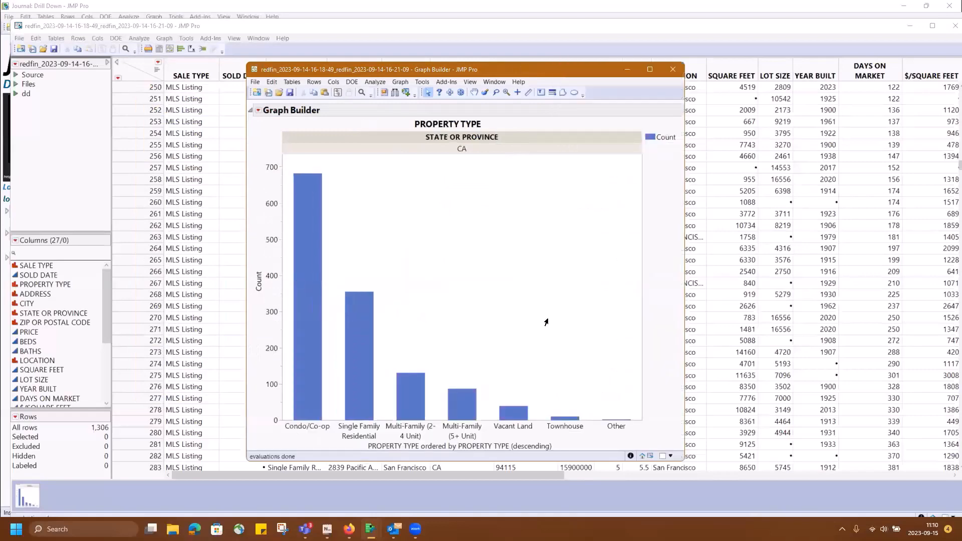
Step: Open the baths versus beds drill-down graph from the Single Family Residential bar's hover label and place it beside the bar chart
mouse_move(365, 360)
mouse_move(367, 320)
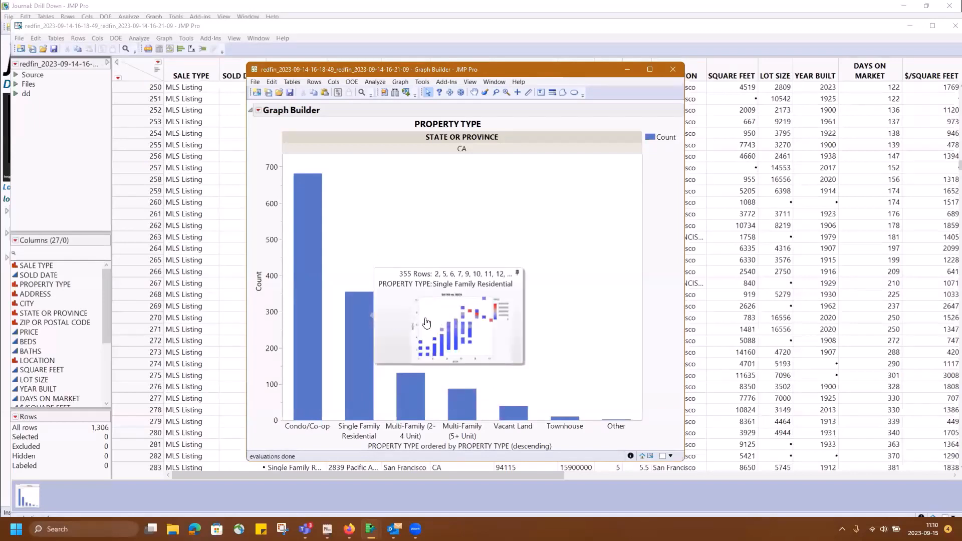
left_click(475, 330)
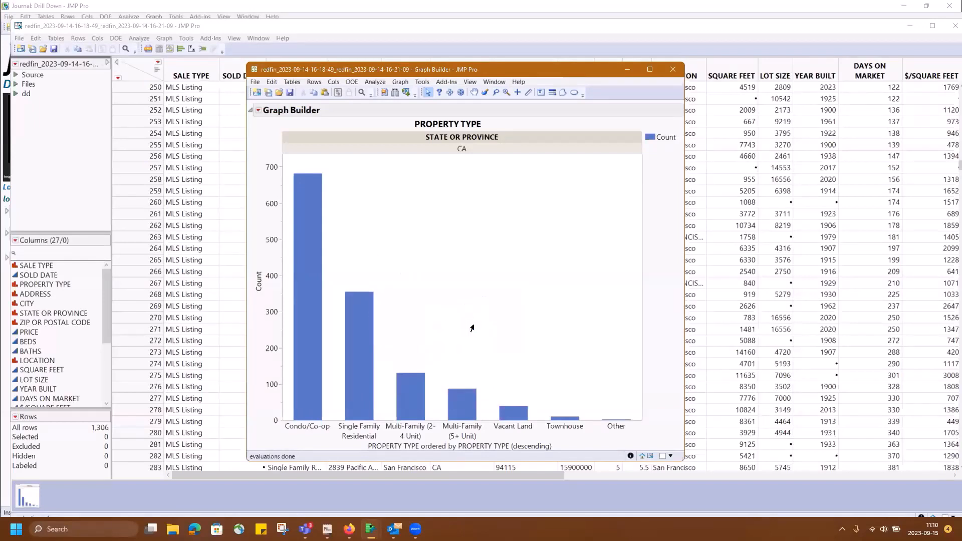
left_click_drag(606, 135, 634, 65)
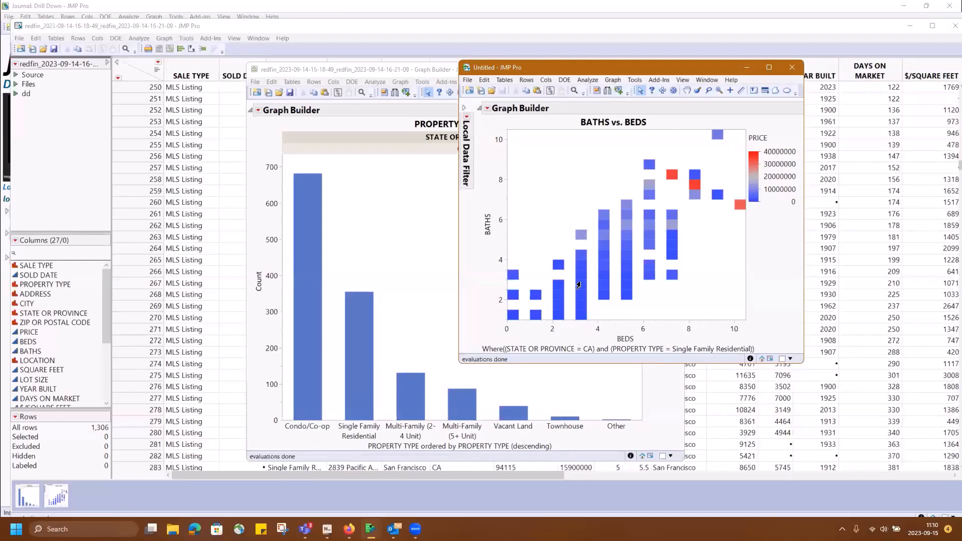
Step: Drill down from the heat map cell for 3 beds and 2.5 to 3 baths to its location map, and set the windows apart
mouse_move(579, 287)
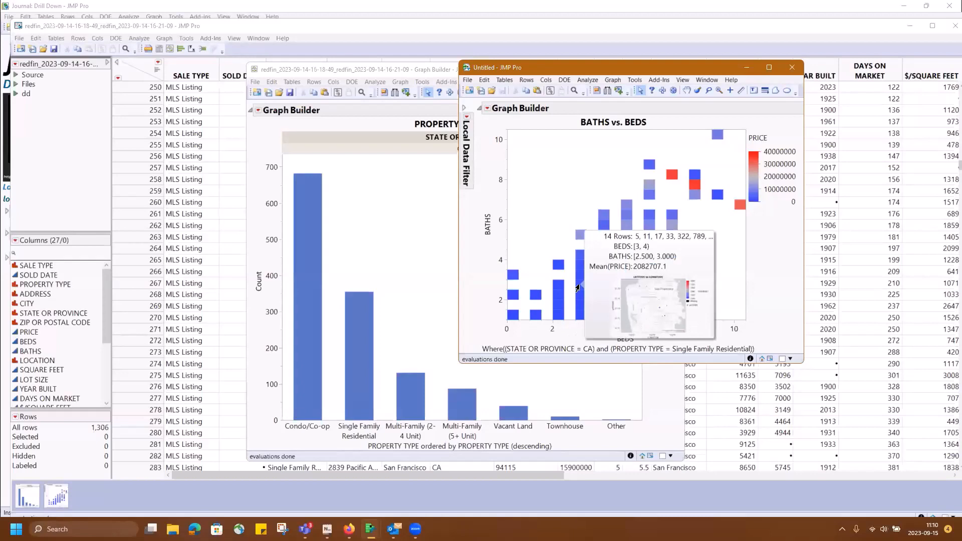
left_click(665, 312)
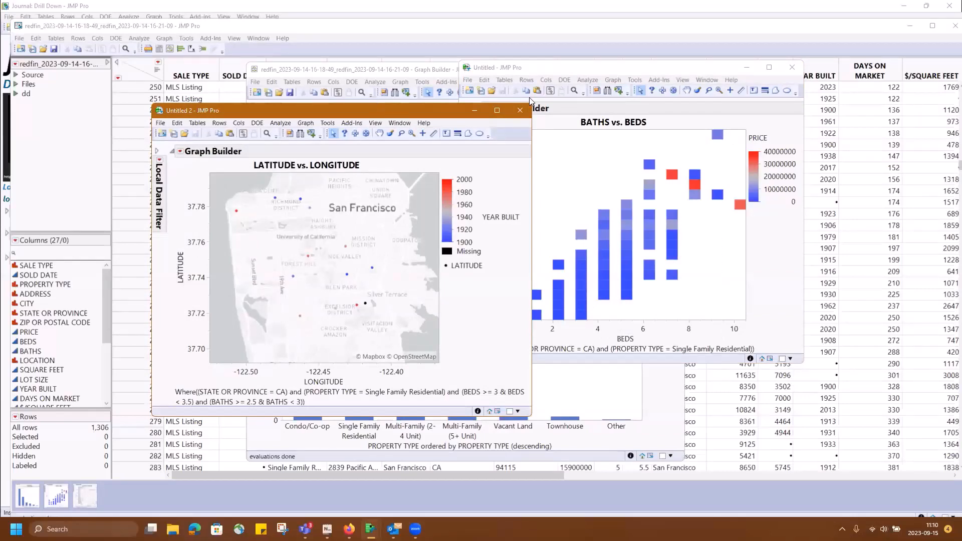
left_click_drag(345, 111, 750, 137)
left_click_drag(292, 69, 79, 62)
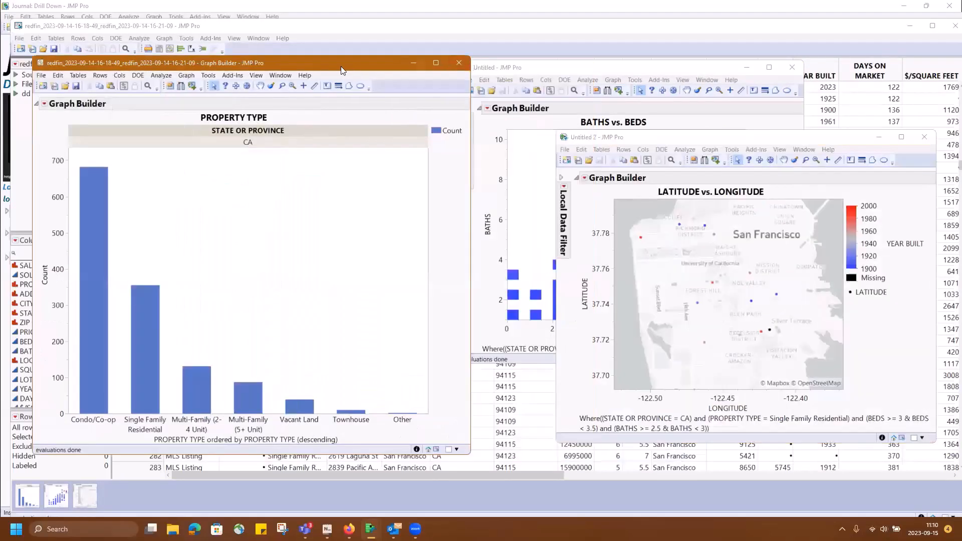
left_click_drag(328, 61, 329, 39)
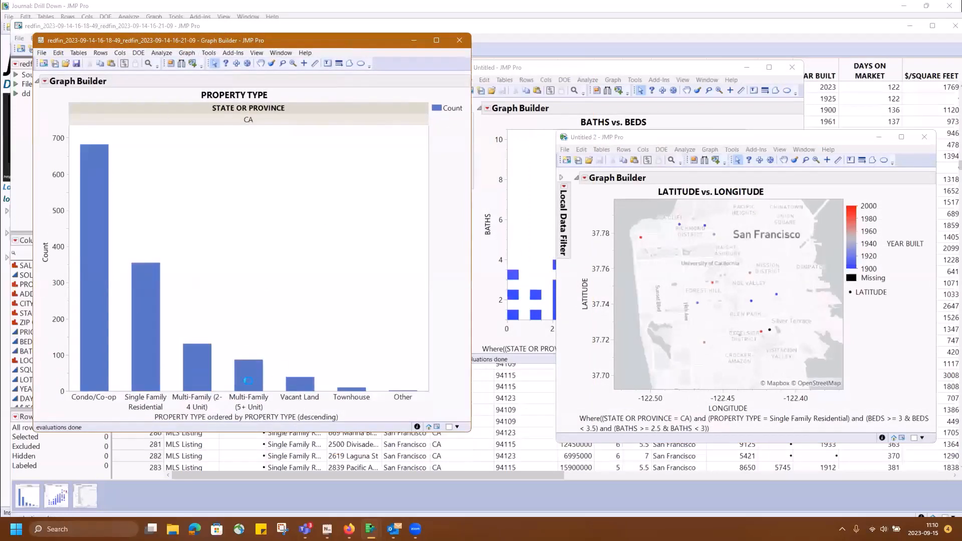
Step: Close the drilled-down location map and the Single Family Residential heat map, keeping the property type bar chart open
mouse_move(205, 346)
left_click(749, 138)
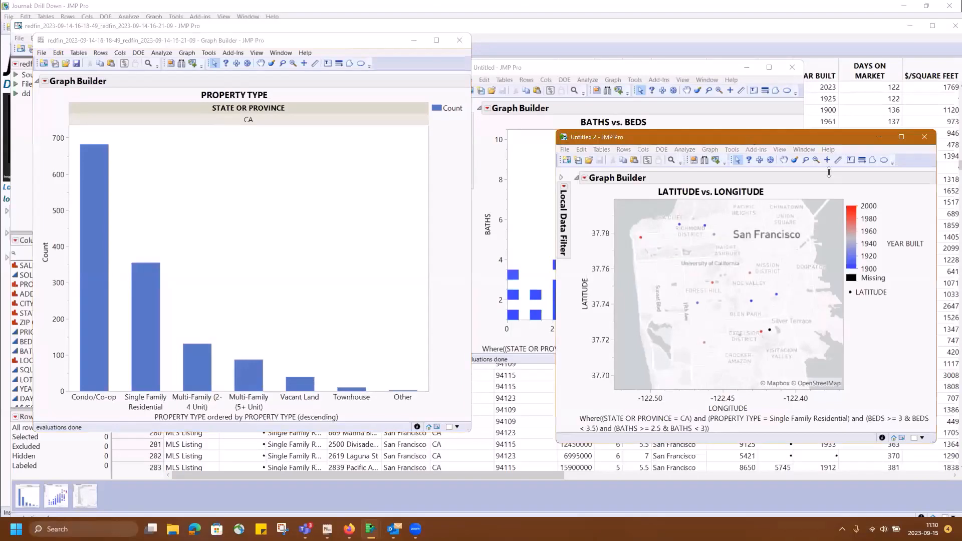
left_click_drag(748, 139, 664, 157)
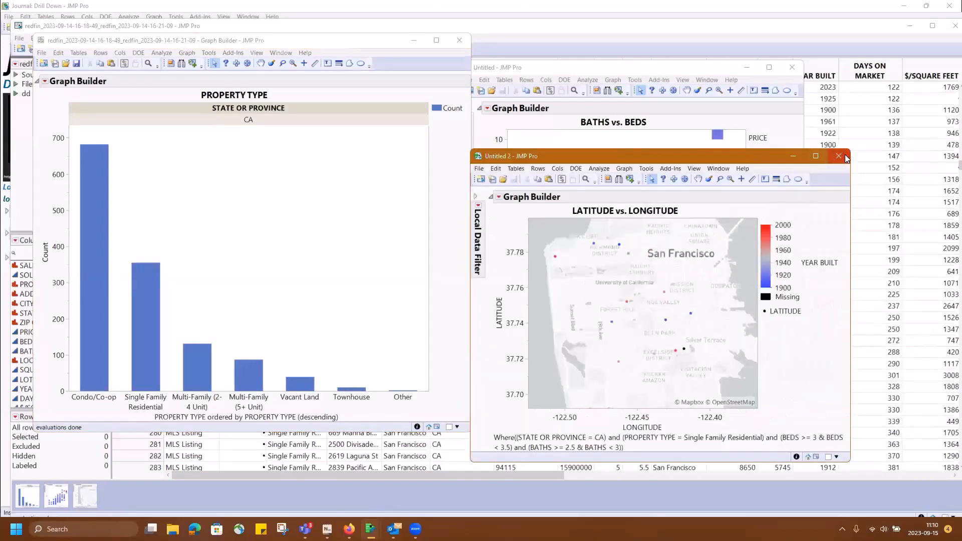
left_click(844, 156)
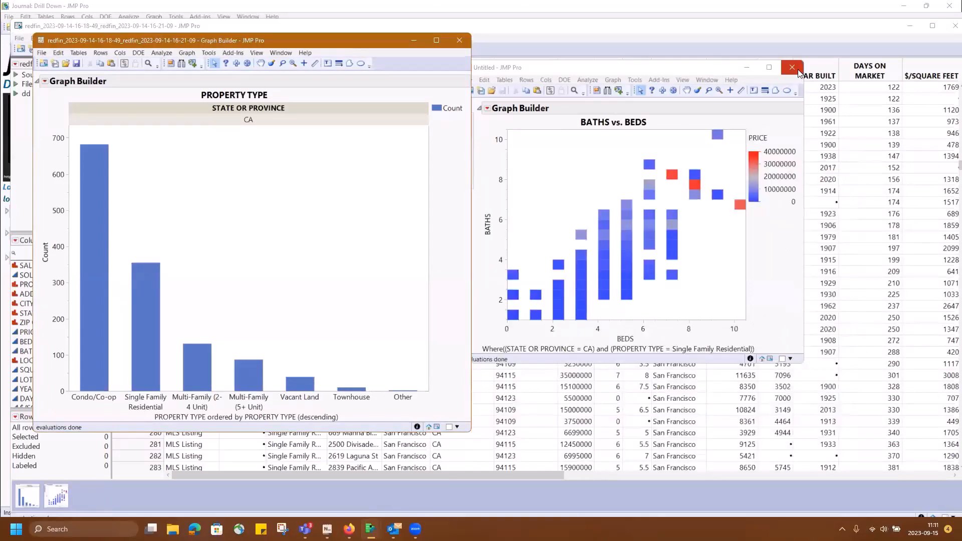
left_click(798, 70)
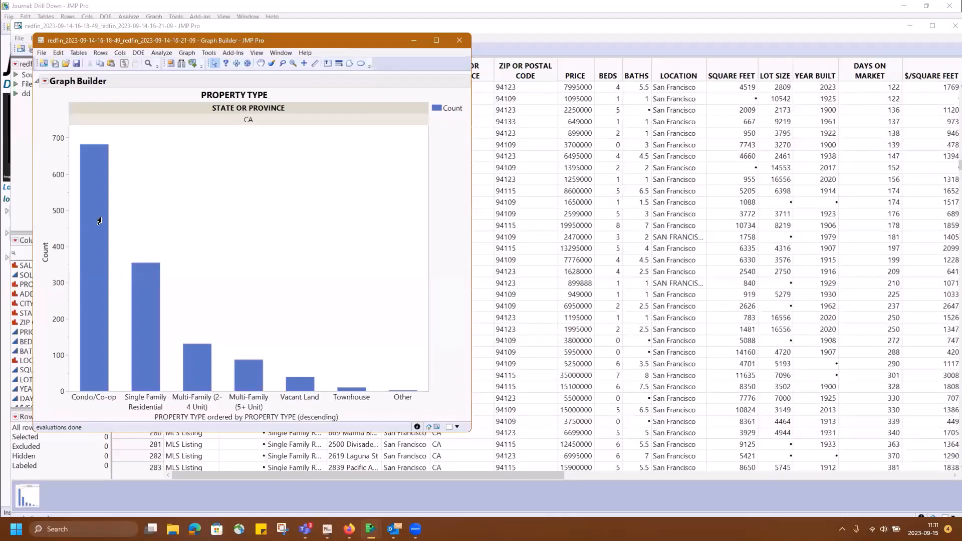
Step: Drill down from the Condo/Co-op bar to its heat map, and from the red cell at 4 beds and 5 baths to the location map
mouse_move(98, 221)
left_click(191, 205)
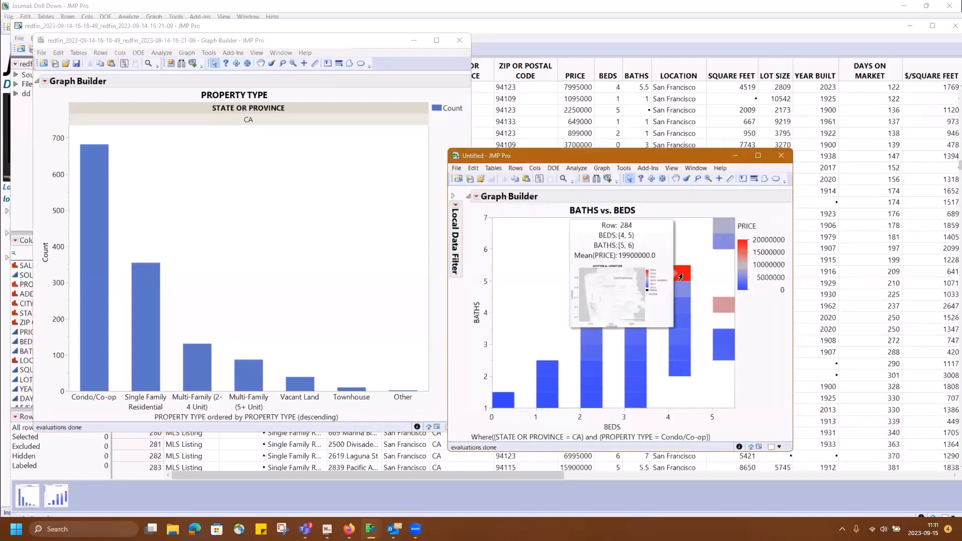
left_click(681, 276)
left_click(615, 289)
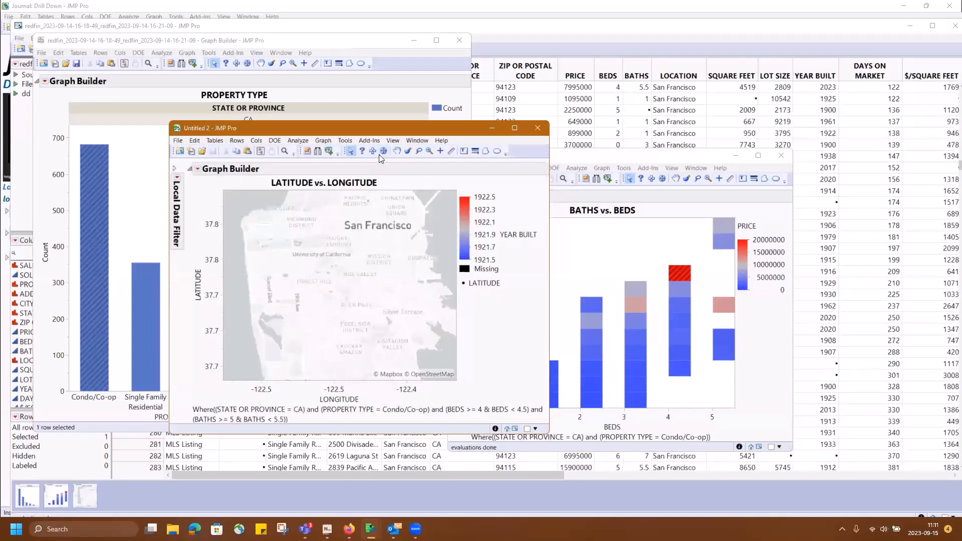
left_click(397, 151)
left_click_drag(389, 266, 373, 331)
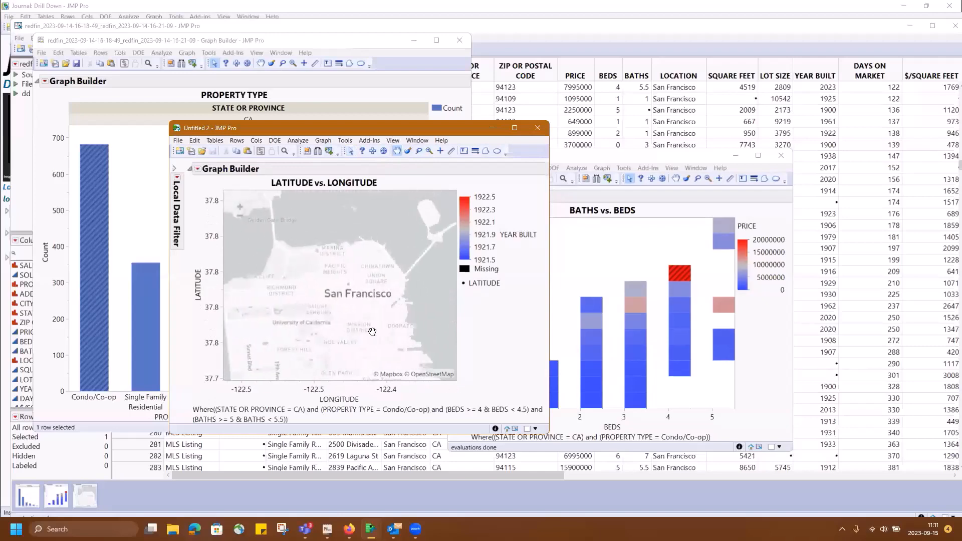
Step: Close the drill-down graphs, the property type bar chart and the Redfin data table without saving changes
left_click(538, 128)
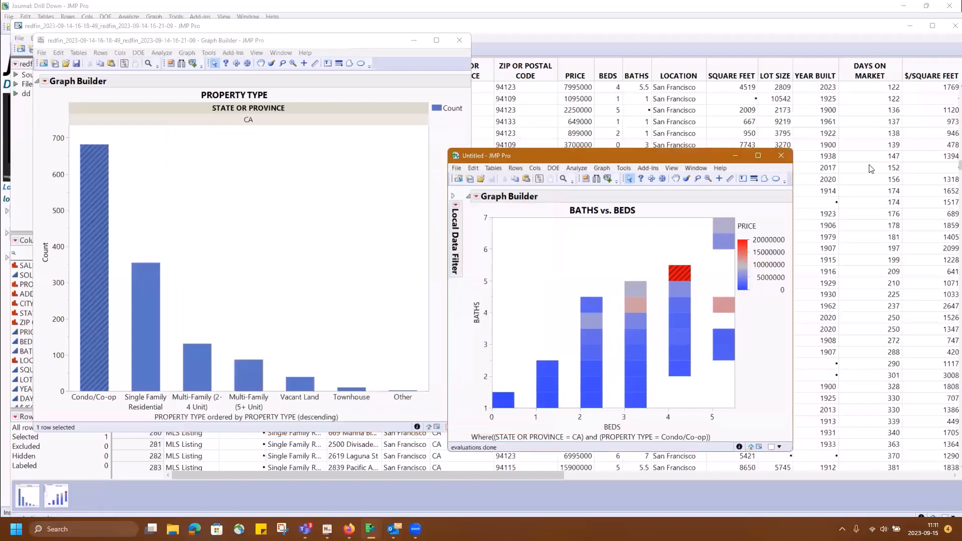
left_click(781, 155)
left_click(459, 40)
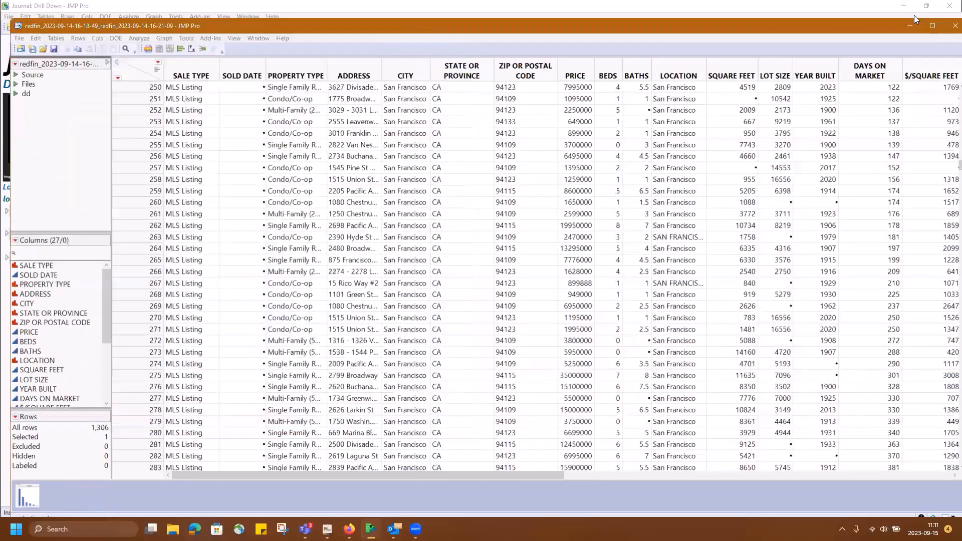
left_click(955, 26)
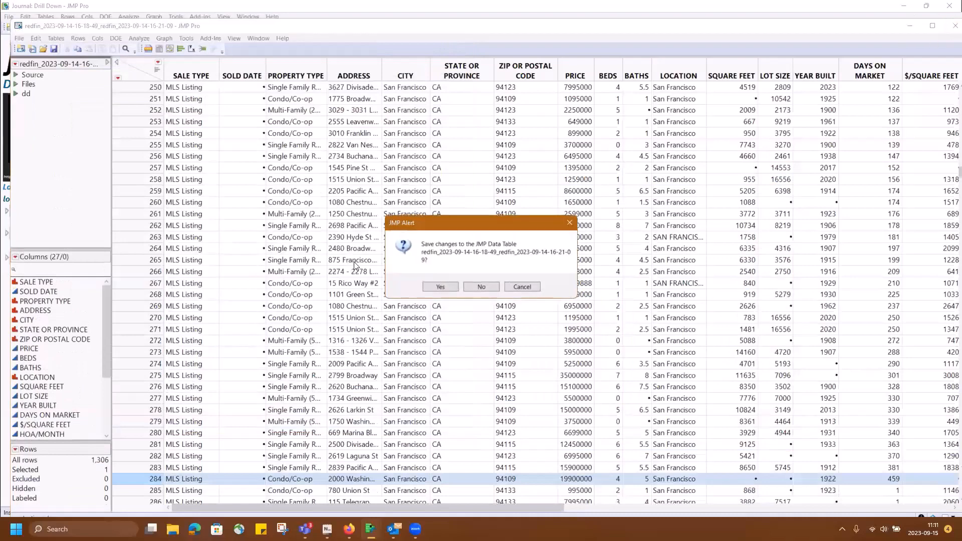
left_click(475, 287)
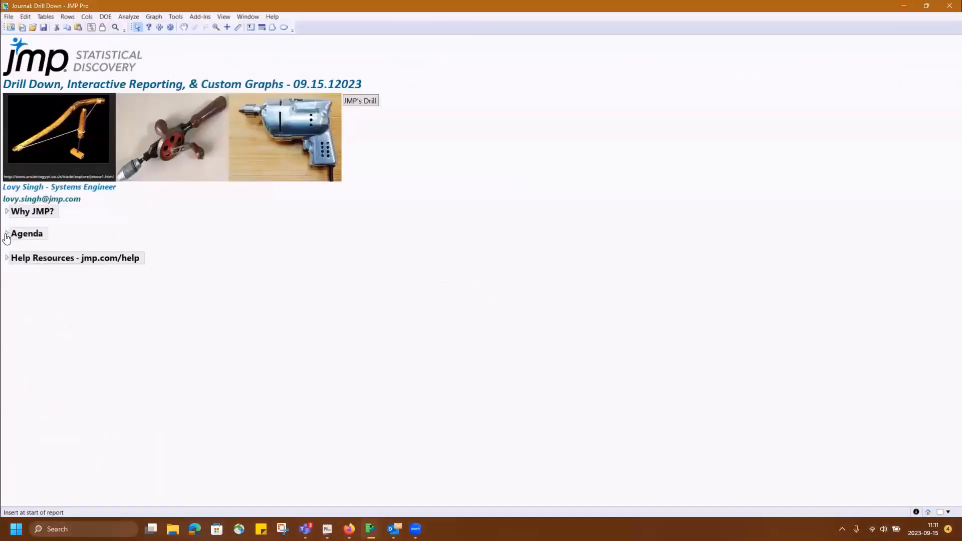
Step: Expand the journal's Agenda section and mark the row of drill pictures with freehand underlines
left_click(7, 235)
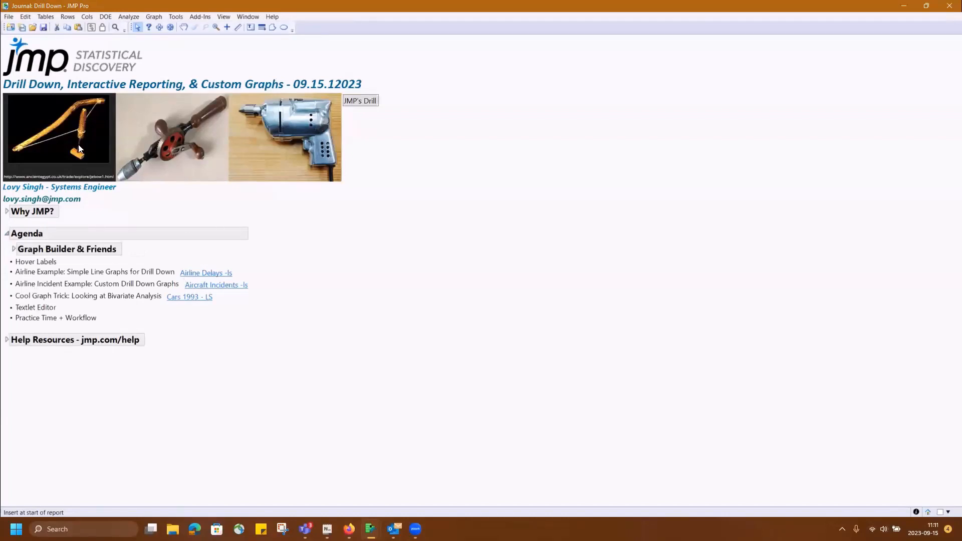
mouse_move(253, 58)
left_mouse_down()
mouse_move(178, 57)
mouse_move(74, 88)
mouse_move(193, 48)
left_mouse_up()
left_click_drag(272, 197, 81, 202)
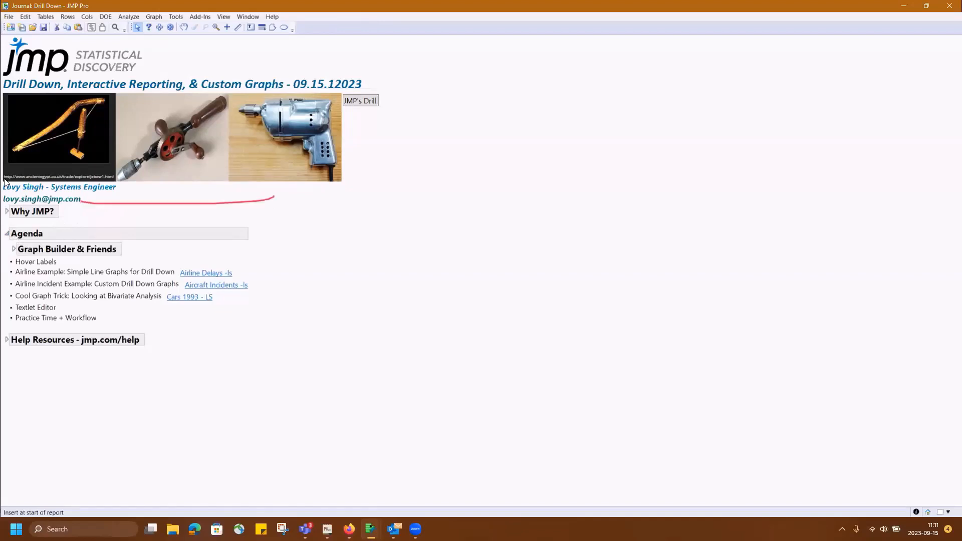
mouse_move(4, 179)
left_mouse_down()
mouse_move(261, 183)
mouse_move(181, 179)
left_mouse_up()
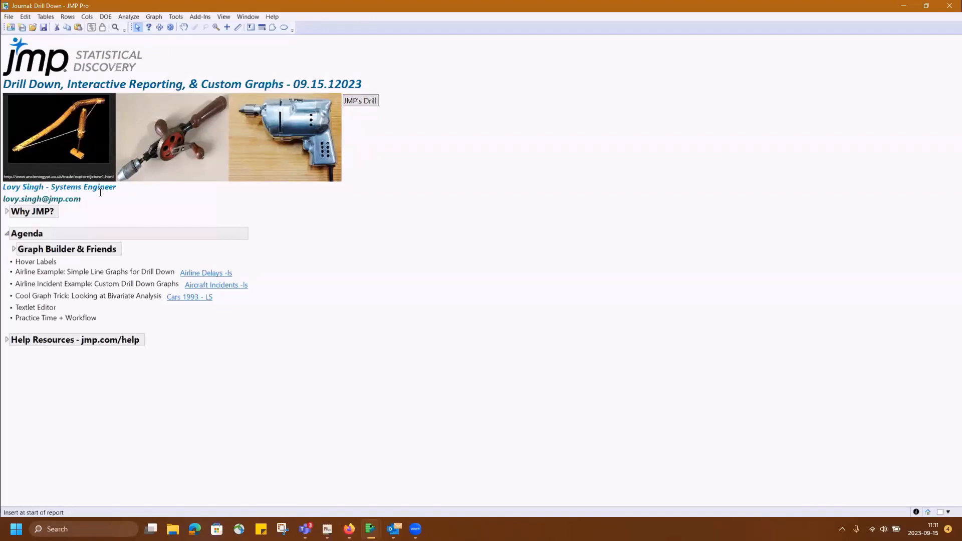
Step: Review the Graph Builder & Friends agenda items, highlighting the Distributions, Graph Builder and Fit Y by X entries, and collapse the section again
left_click(14, 250)
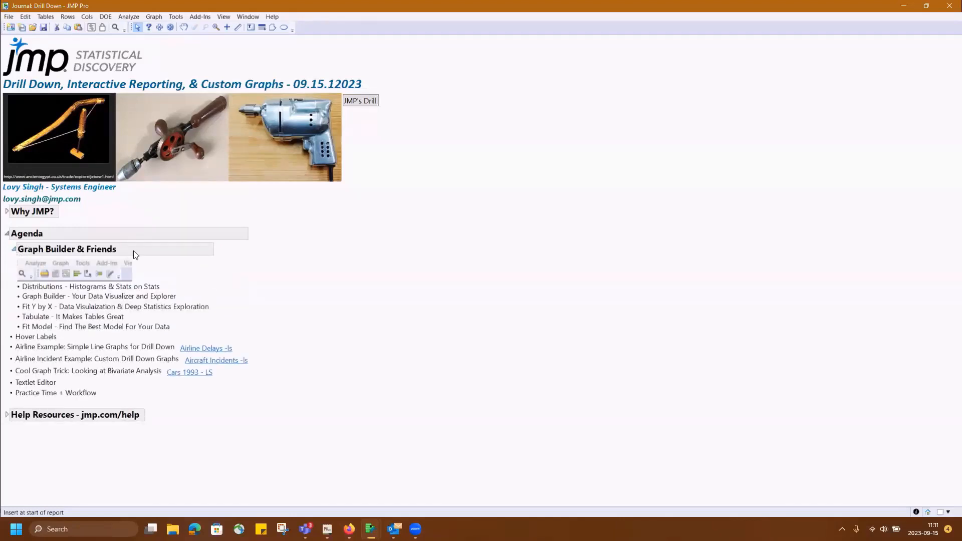
left_click(52, 289)
left_click(58, 298)
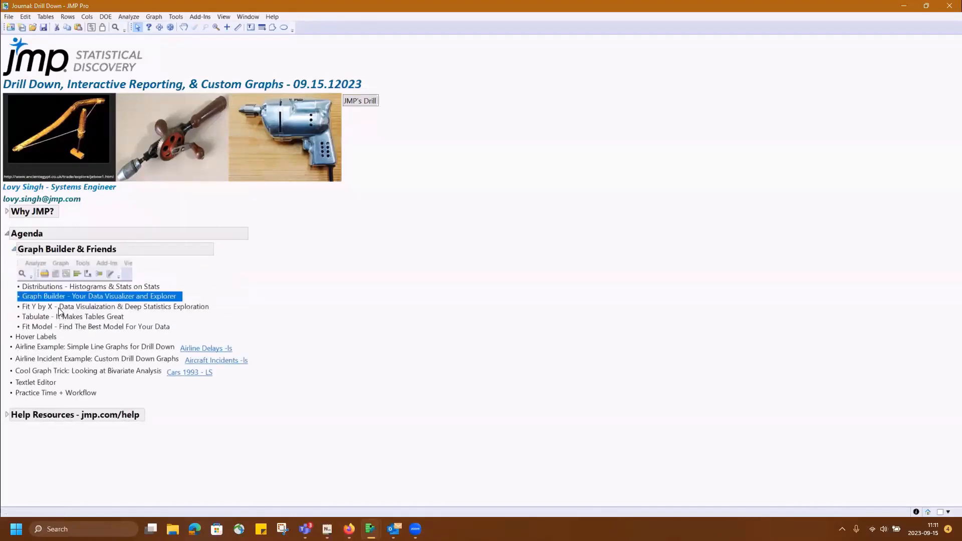
left_click(58, 307)
left_click(59, 295)
left_click(15, 250)
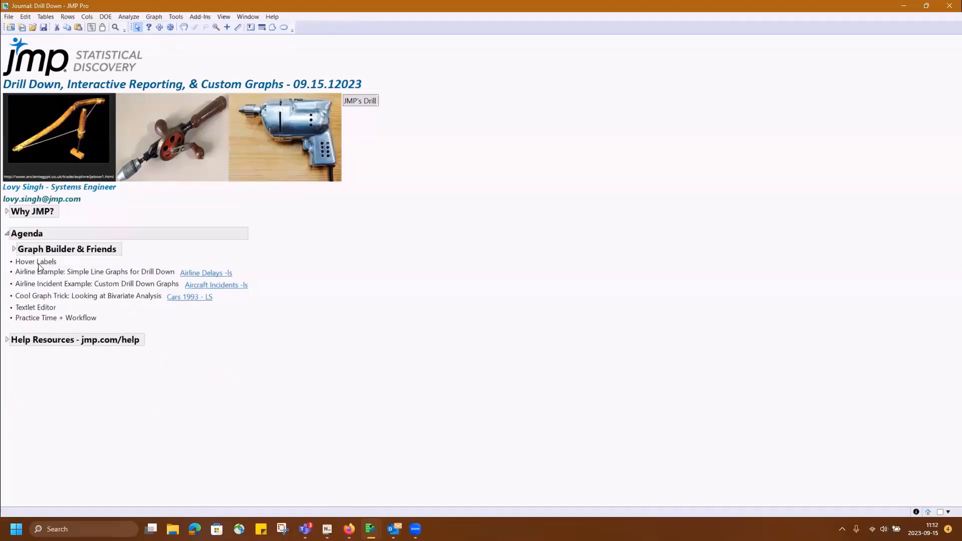
Step: Open the Airline Delays -ls data table from the agenda and restore it from full screen to a smaller window over the journal
left_click(190, 273)
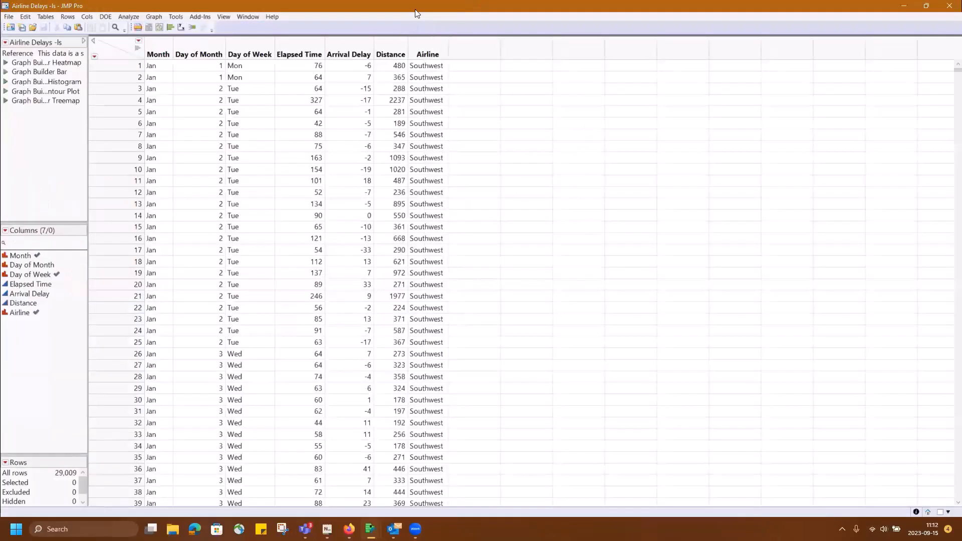
left_click_drag(445, 8, 445, 33)
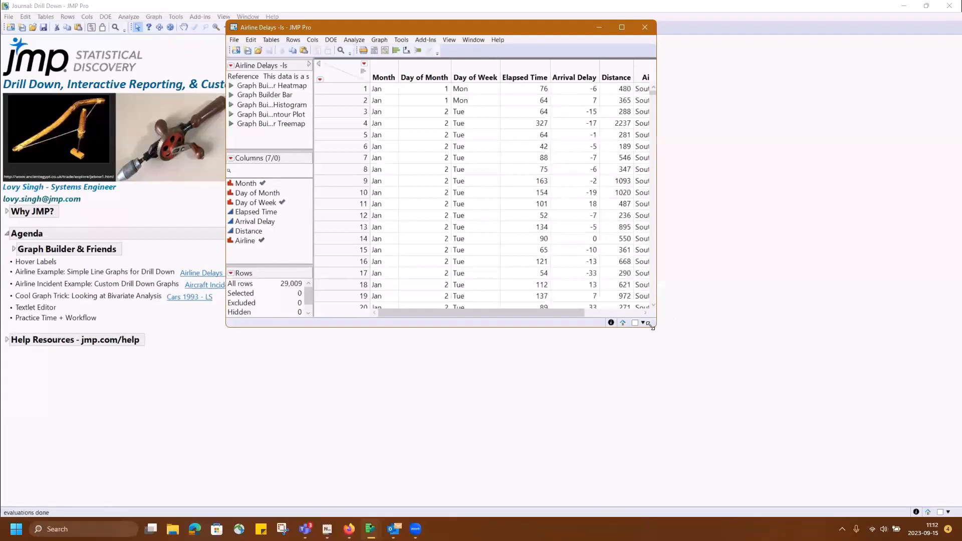
Step: Enlarge the Airline Delays -ls table window to show all columns and display the summary graphs above the column data
left_click_drag(651, 326, 798, 421)
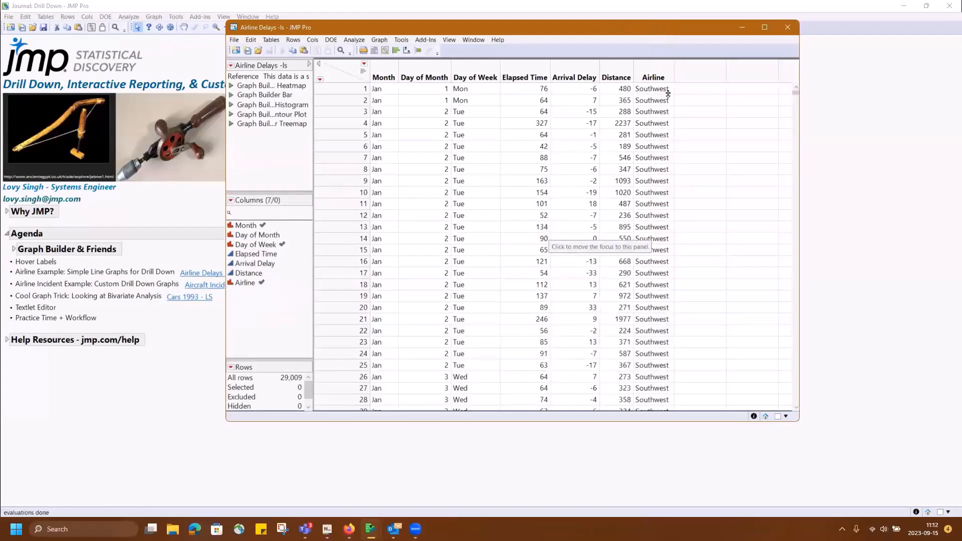
left_click(363, 71)
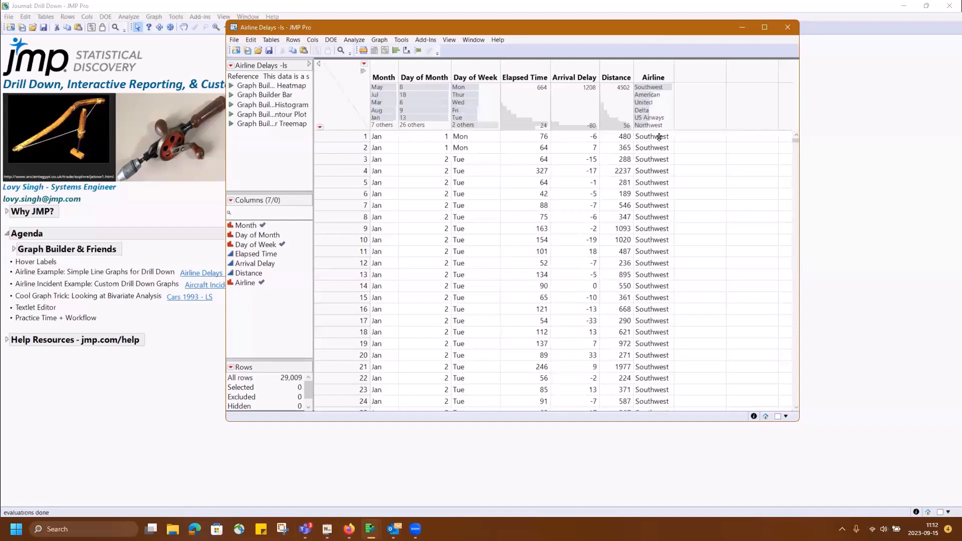
Step: Plot Arrival Delay as a box plot with outliers in a new Graph Builder window and maximize it
left_click(386, 50)
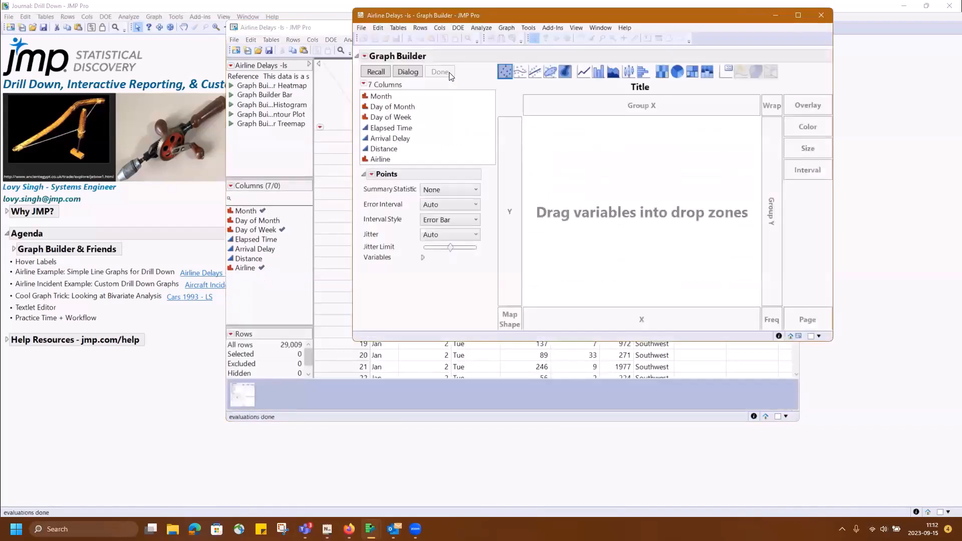
left_click(405, 150)
left_click_drag(403, 131, 612, 186)
left_click(405, 141)
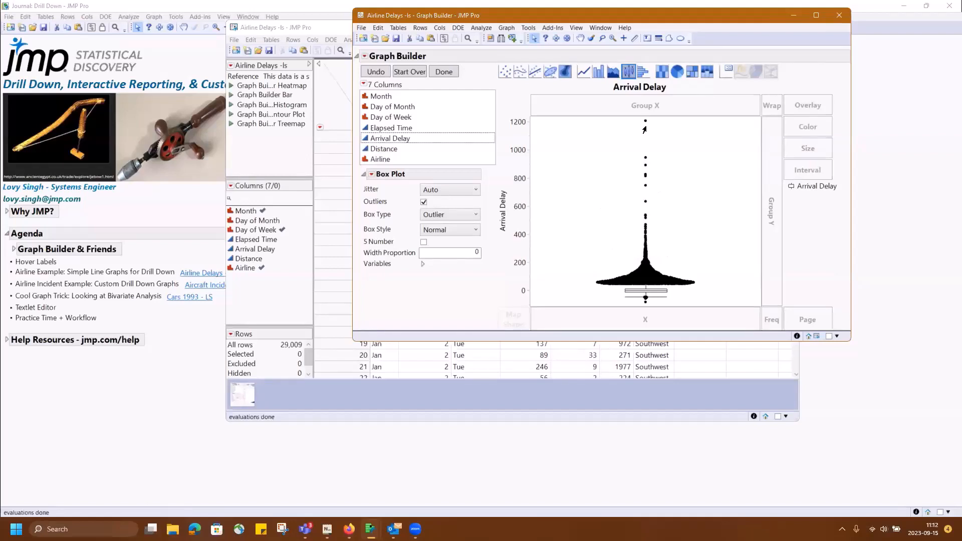
mouse_move(644, 124)
left_click(817, 15)
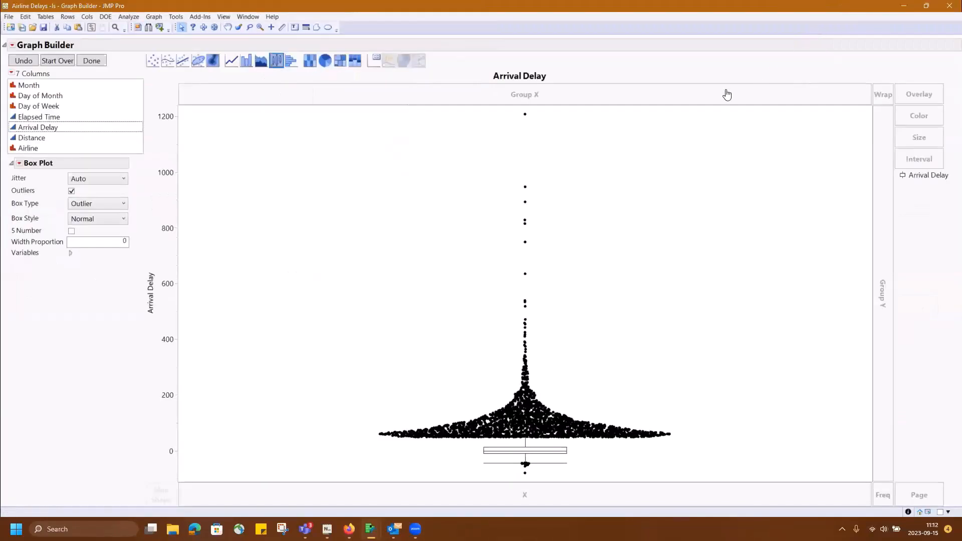
Step: Pin the hover label of the second-highest Arrival Delay outlier and place it well away from the points
mouse_move(526, 190)
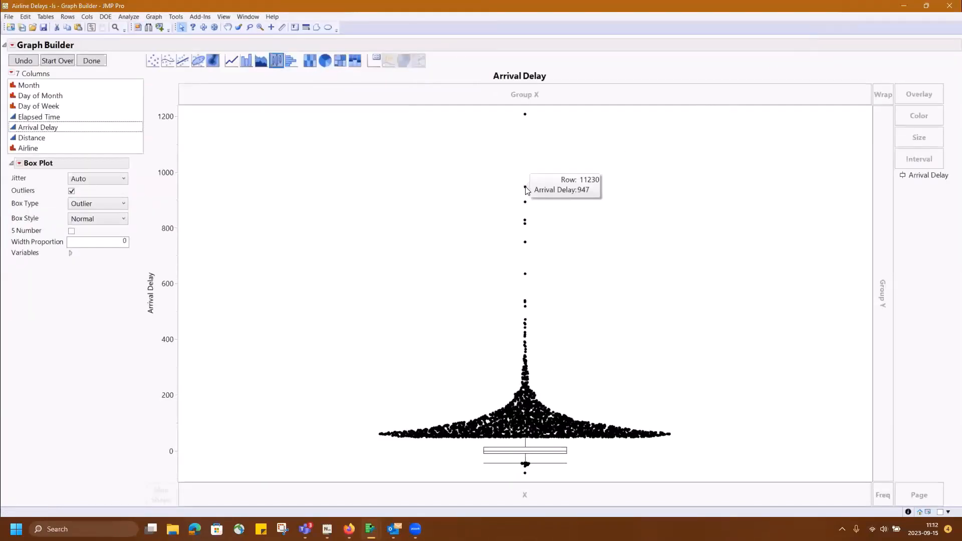
left_click_drag(555, 193, 715, 196)
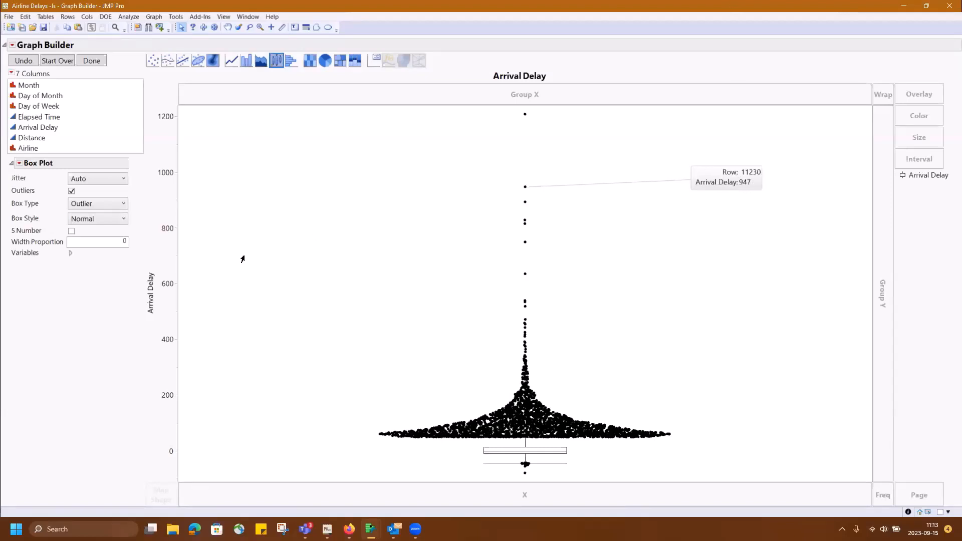
mouse_move(108, 344)
left_mouse_down()
mouse_move(92, 288)
mouse_move(177, 264)
left_mouse_up()
left_click_drag(156, 324, 107, 329)
Step: Color the Arrival Delay box plot by Distance so that the pinned hover label includes the mean distance
left_click(40, 115)
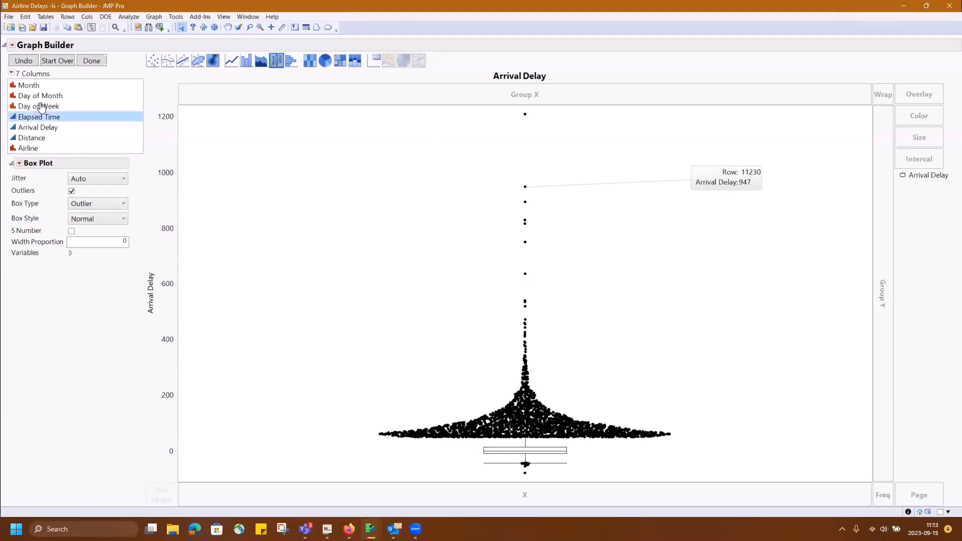
left_click(37, 139)
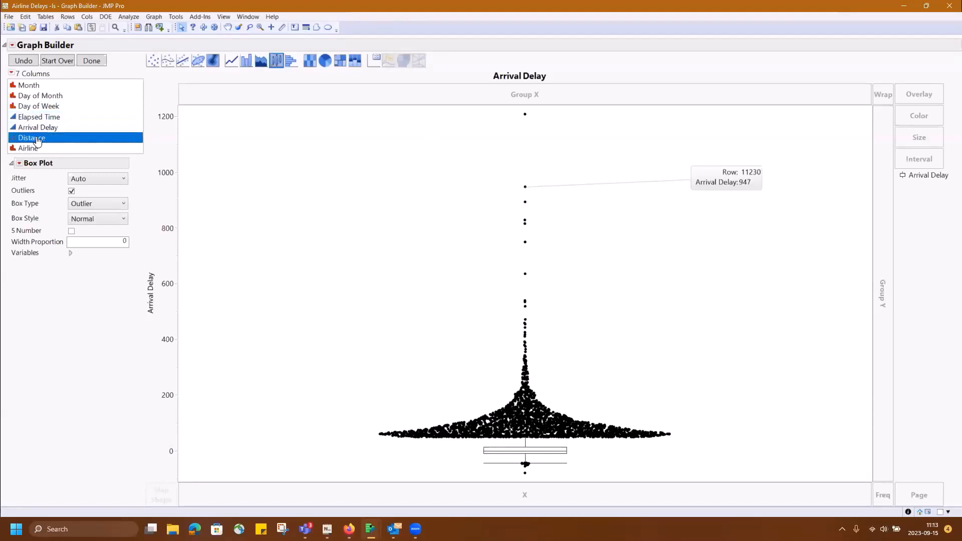
left_click_drag(37, 140, 924, 122)
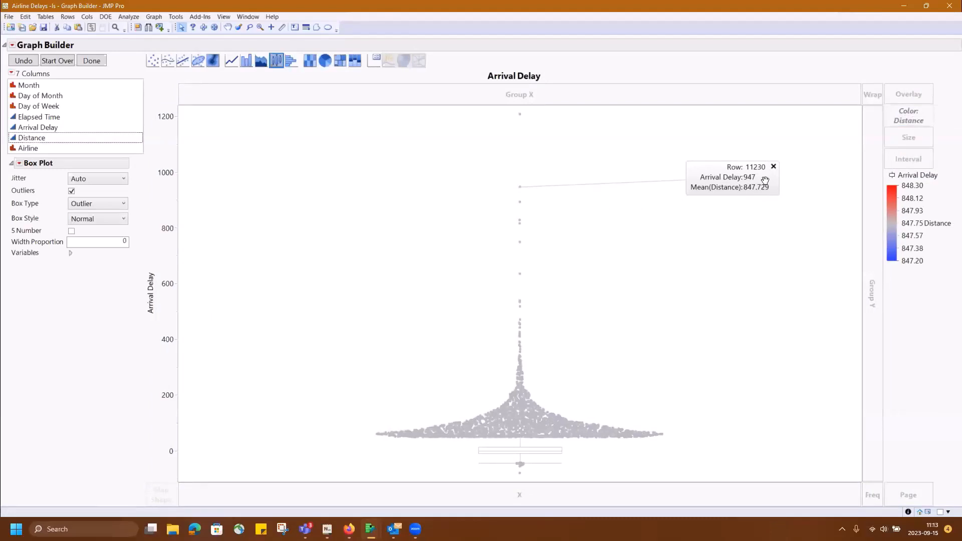
mouse_move(112, 301)
left_mouse_down()
mouse_move(116, 283)
mouse_move(118, 314)
mouse_move(259, 365)
mouse_move(779, 351)
mouse_move(941, 249)
left_mouse_up()
mouse_move(946, 201)
left_mouse_down()
mouse_move(879, 240)
mouse_move(926, 261)
left_mouse_up()
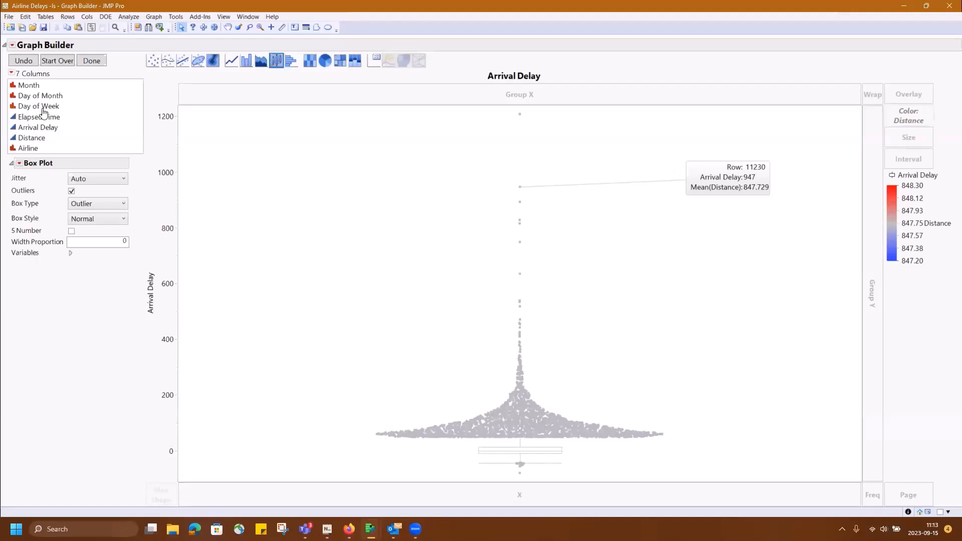
left_click(43, 89)
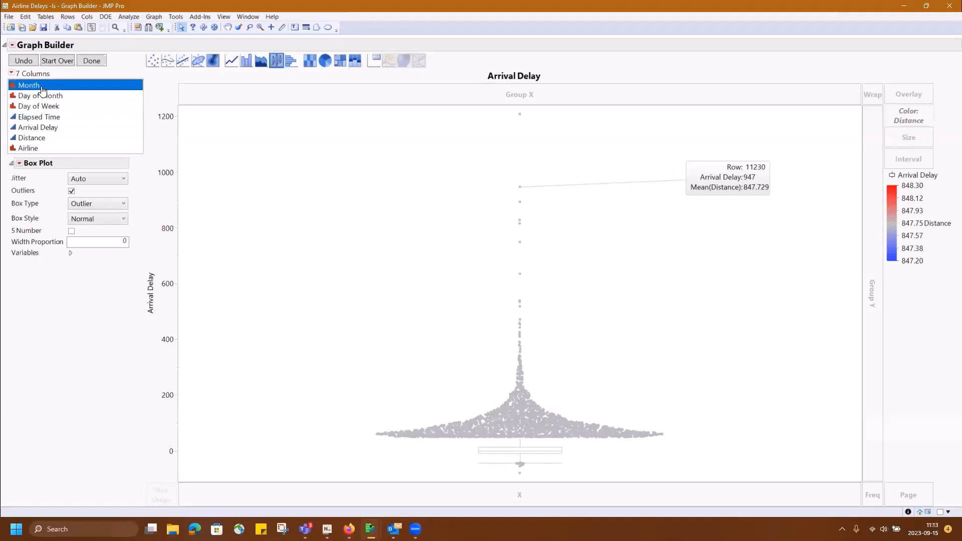
left_click_drag(43, 89, 913, 140)
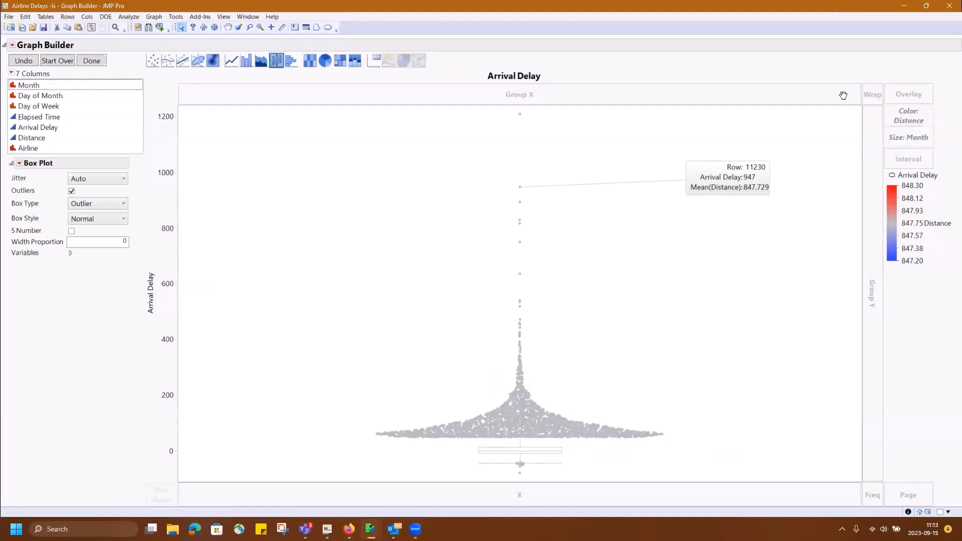
left_click_drag(844, 95, 807, 68)
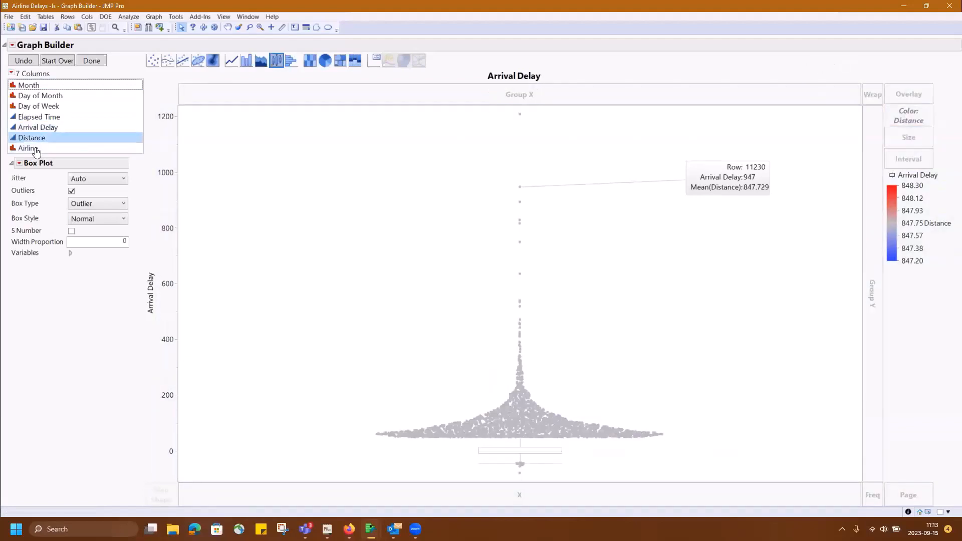
Step: Wrap the Arrival Delay box plots by Airline and reposition the pinned hover label beside the Northwest outliers
left_click_drag(36, 150, 874, 98)
left_click_drag(572, 263, 512, 271)
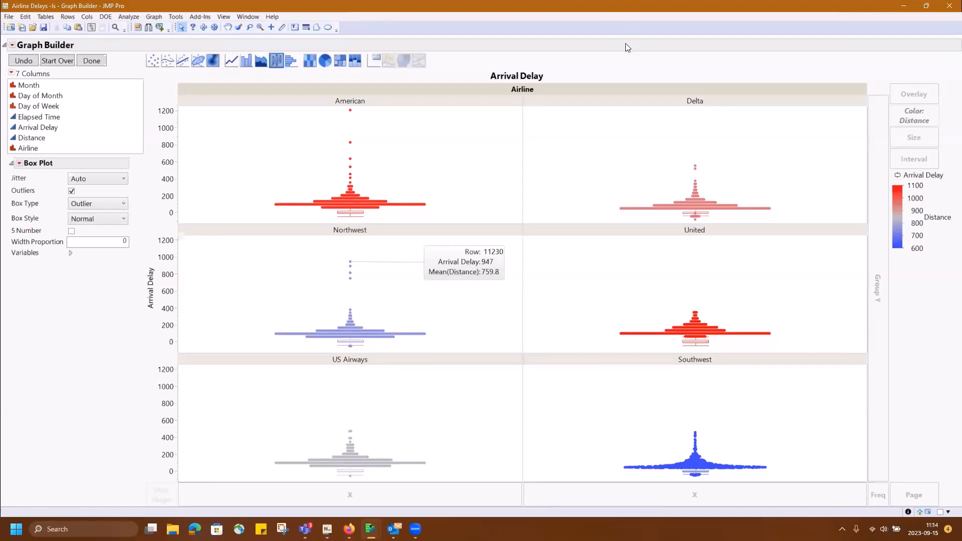
Step: Close the graph and set Elapsed Time as a label column in the maximized Airline Delays -ls data table
left_click(949, 6)
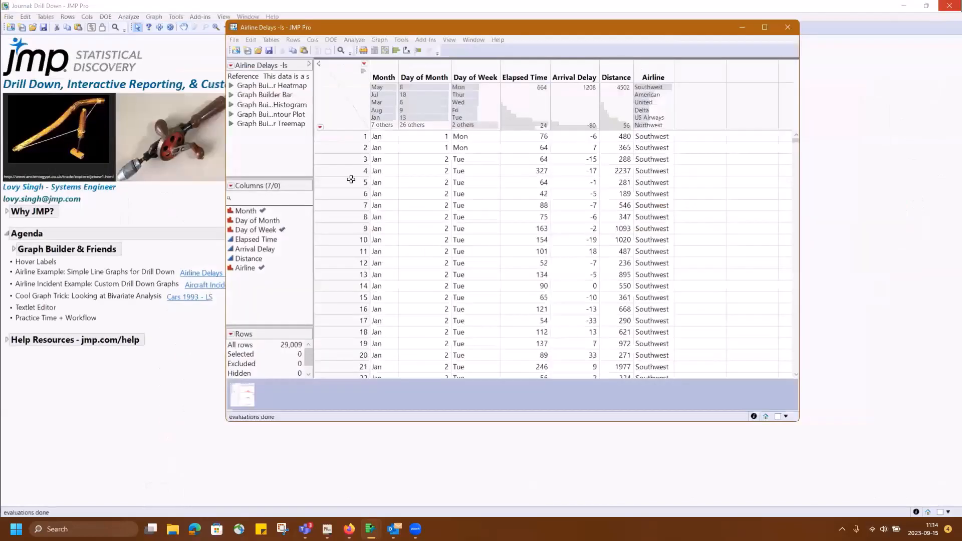
left_click(764, 28)
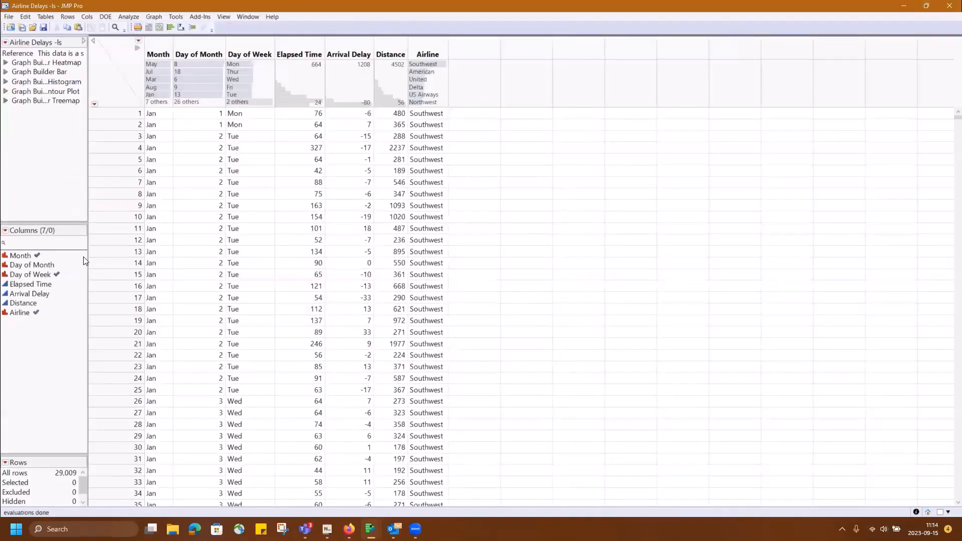
left_click(33, 284)
mouse_move(45, 281)
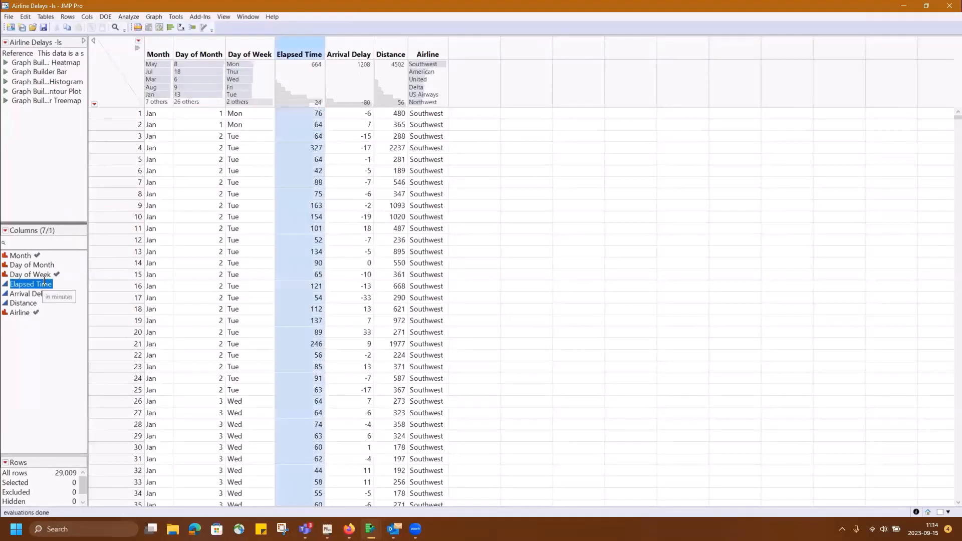
right_click(43, 284)
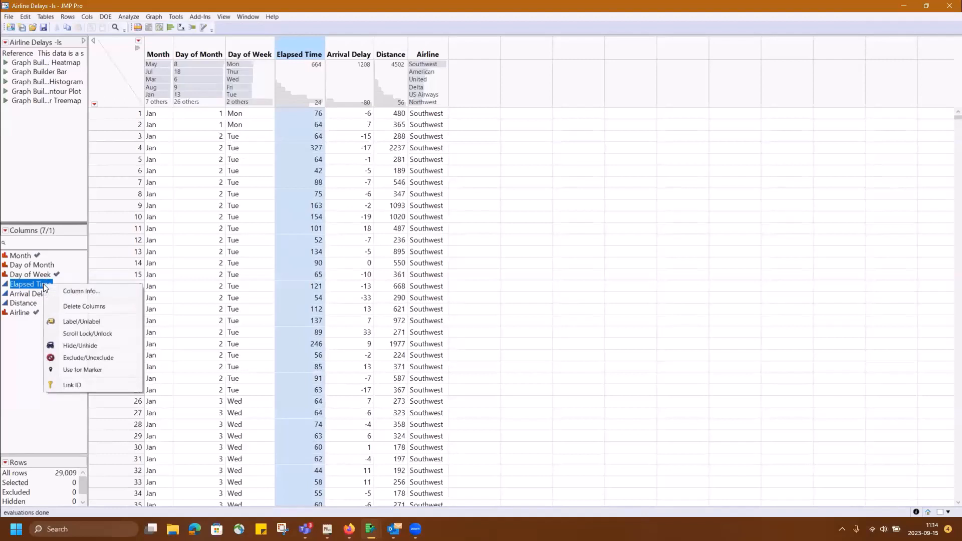
left_click(85, 321)
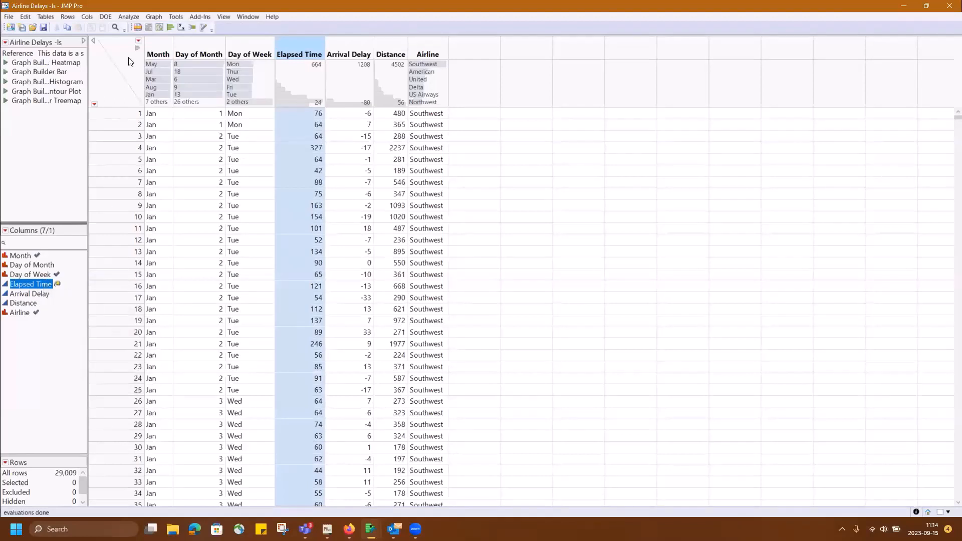
Step: Build a new Arrival Delay box plot and pin the hover label of its highest outlier beside the plot
left_click(192, 28)
left_click_drag(225, 269, 441, 326)
mouse_move(476, 256)
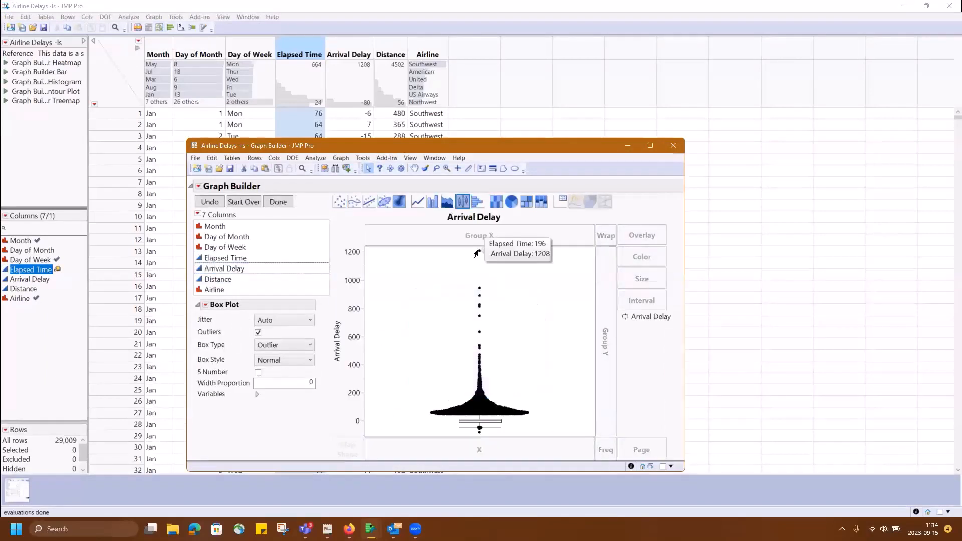
left_click(555, 245)
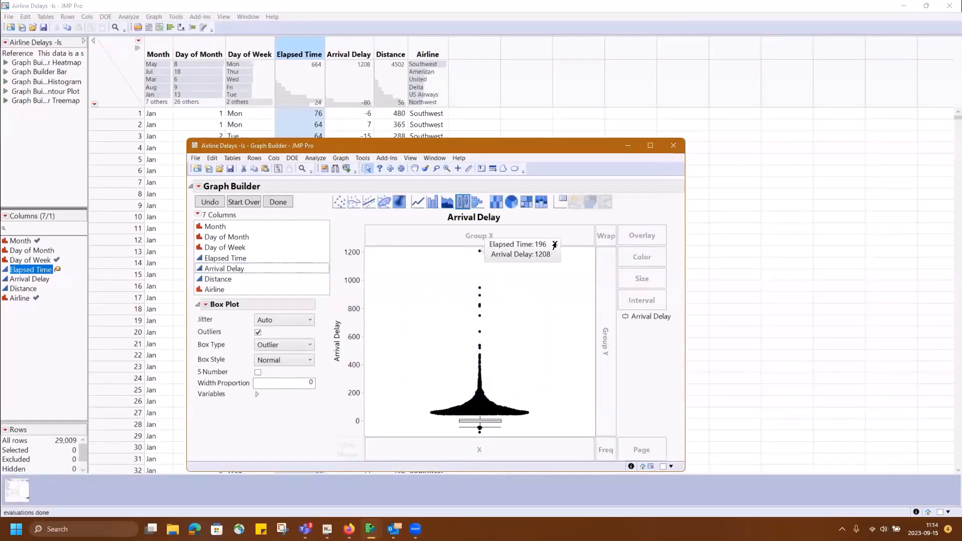
left_click_drag(539, 253, 559, 286)
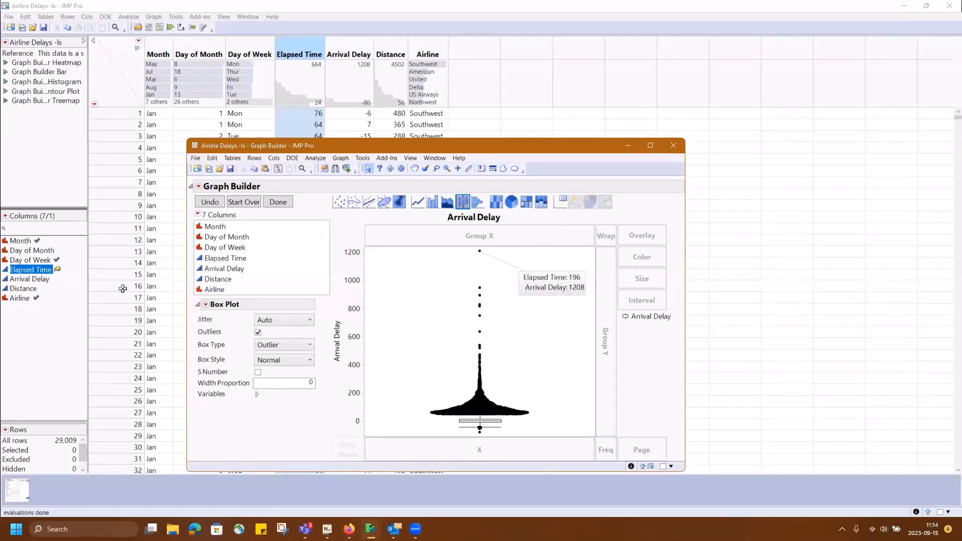
Step: Set the Distance column as an additional label column in the data table
left_click(24, 289)
right_click(25, 290)
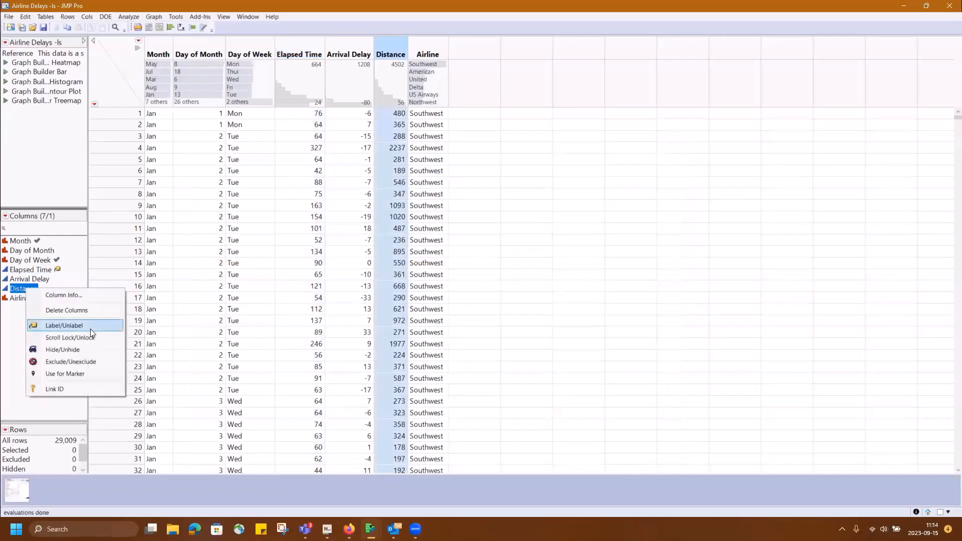
left_click(88, 326)
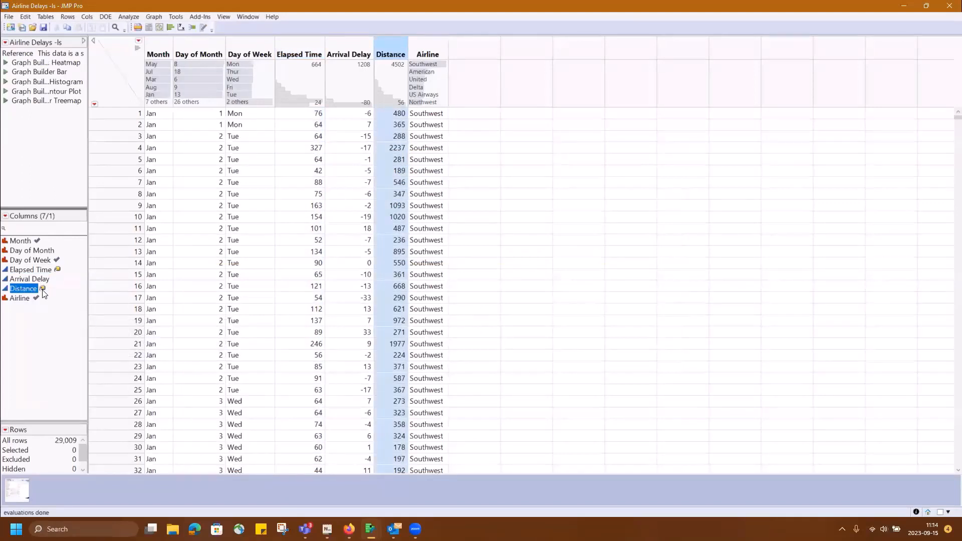
Step: Return to the existing box plot, check its Redo options, and clear and close the graph
left_click(18, 490)
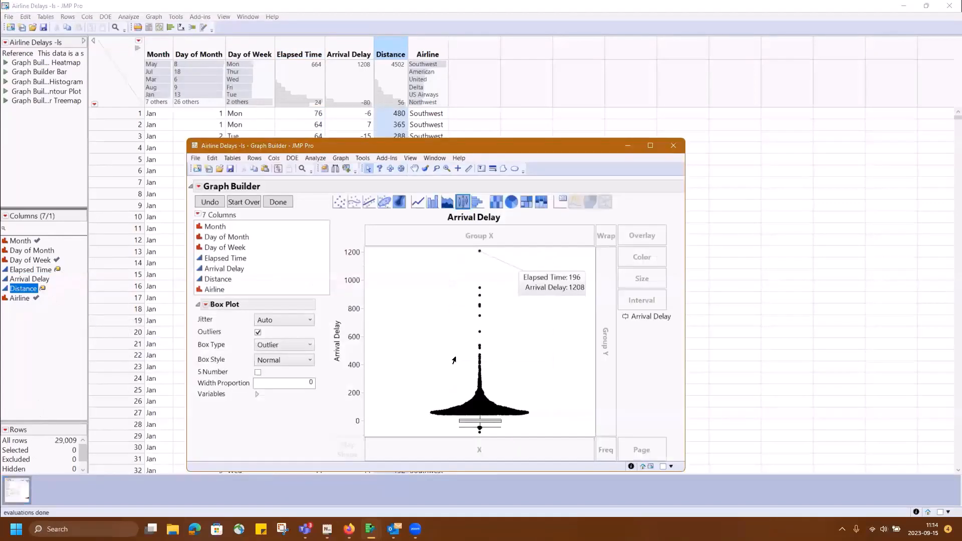
left_click(199, 186)
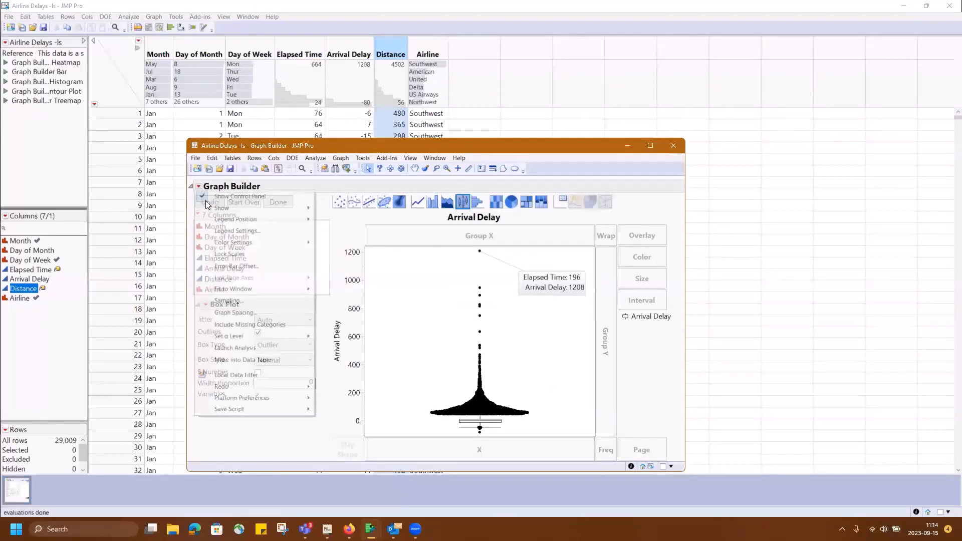
mouse_move(271, 387)
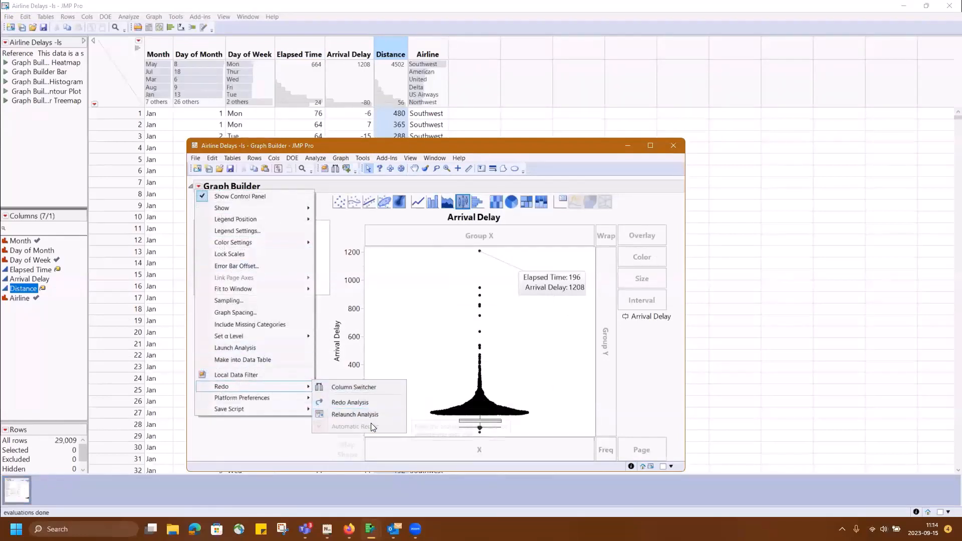
left_click(674, 146)
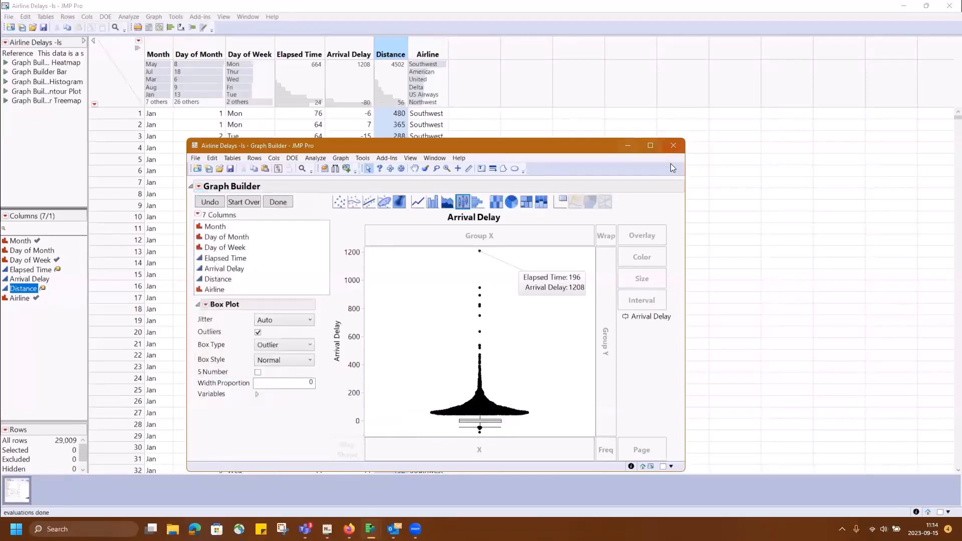
left_click(243, 202)
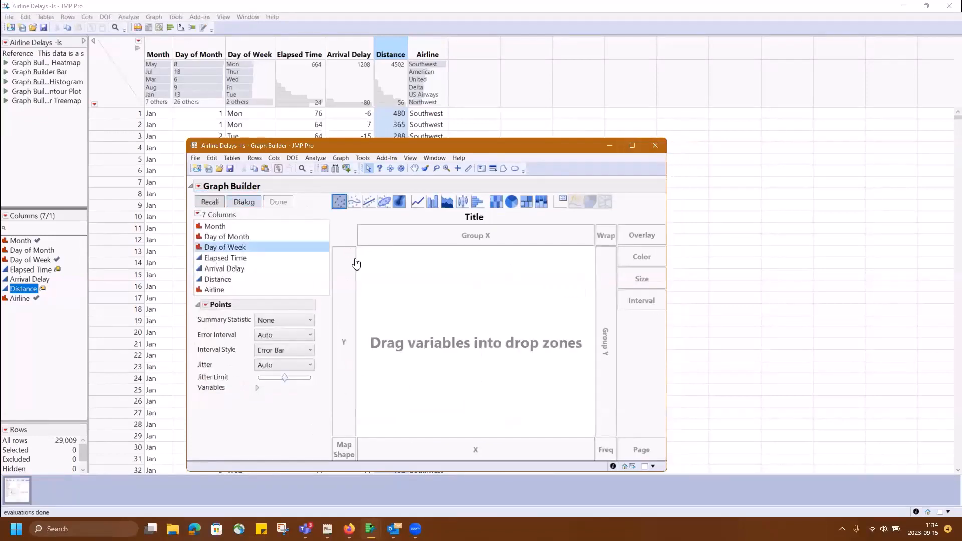
left_click(673, 146)
Step: Create a fresh Arrival Delay box plot and pin the second-highest outlier's hover label with Elapsed Time and Distance beside the points
left_click(160, 28)
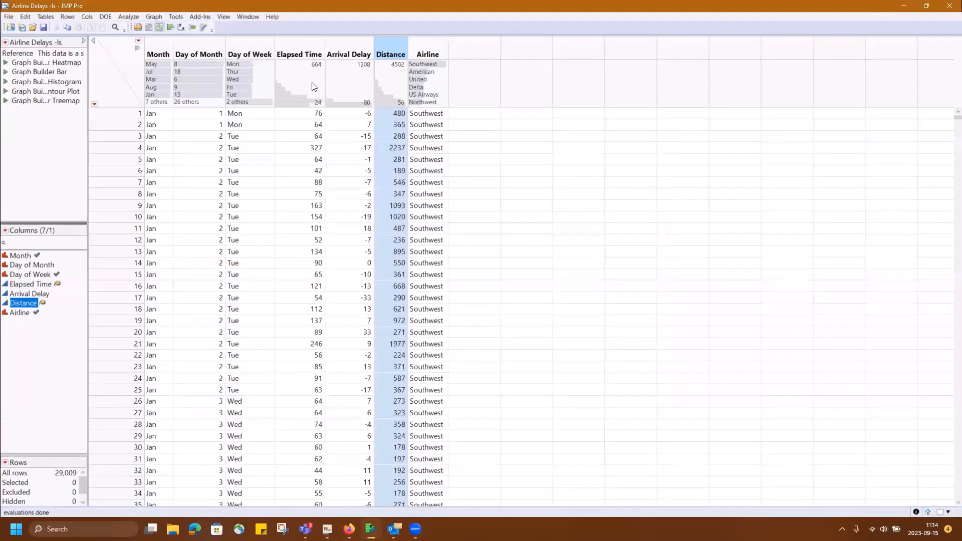
left_click_drag(408, 156, 526, 186)
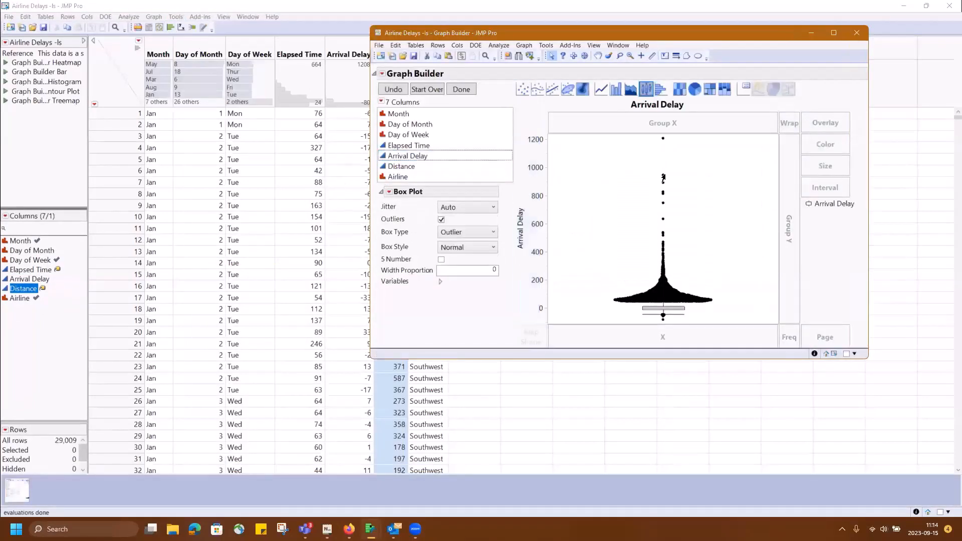
mouse_move(662, 178)
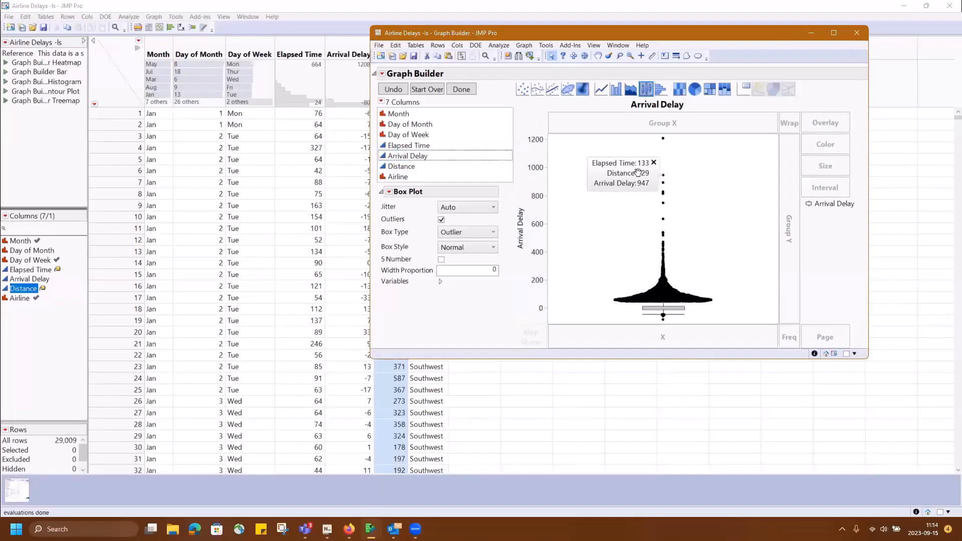
left_click_drag(641, 172, 593, 176)
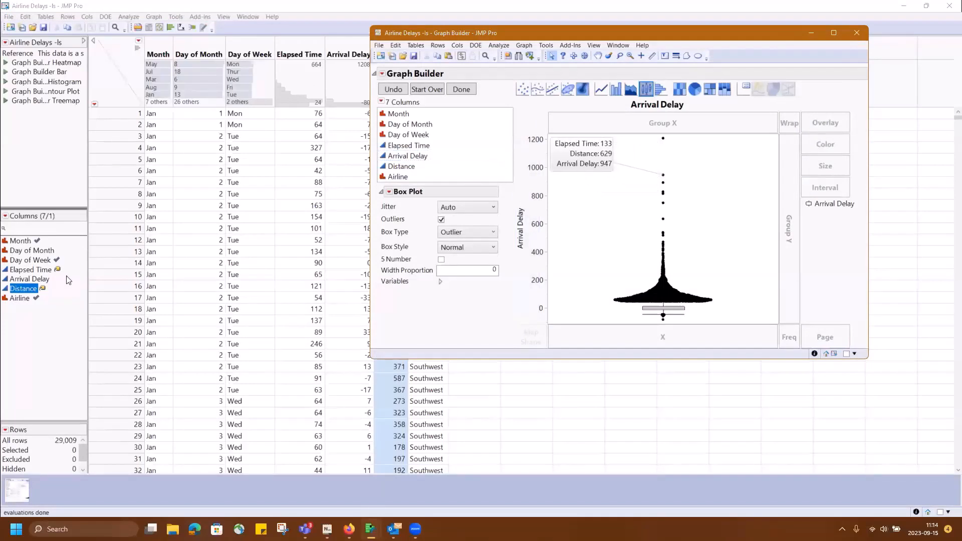
Step: Check the Arrival Delay column's label option in the data table, return to the pinned-label box plot, and close it
left_click(39, 252)
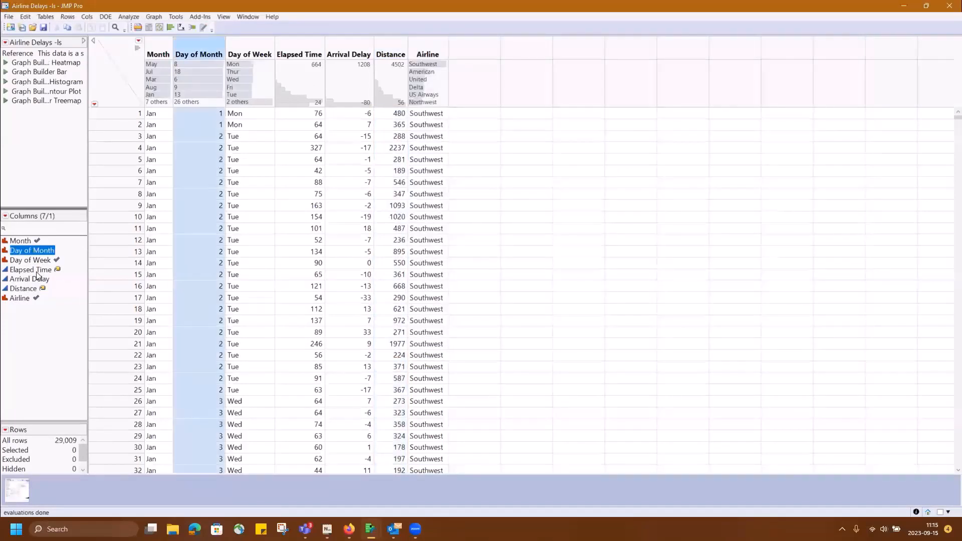
right_click(35, 279)
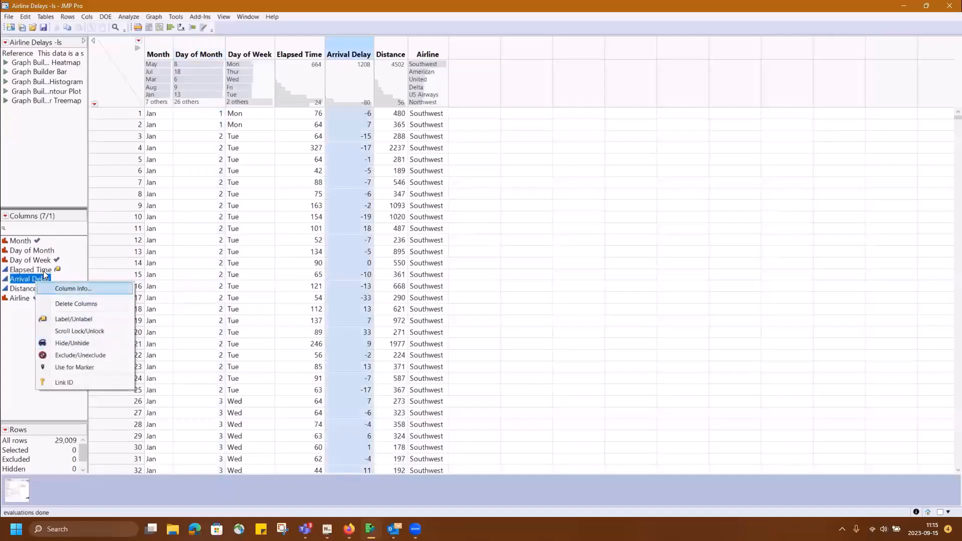
left_click(77, 257)
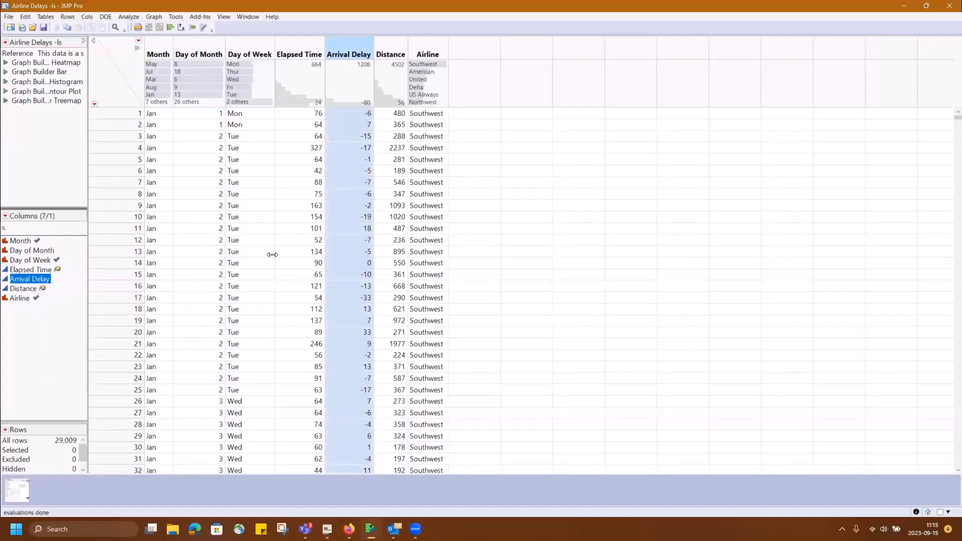
left_click(17, 490)
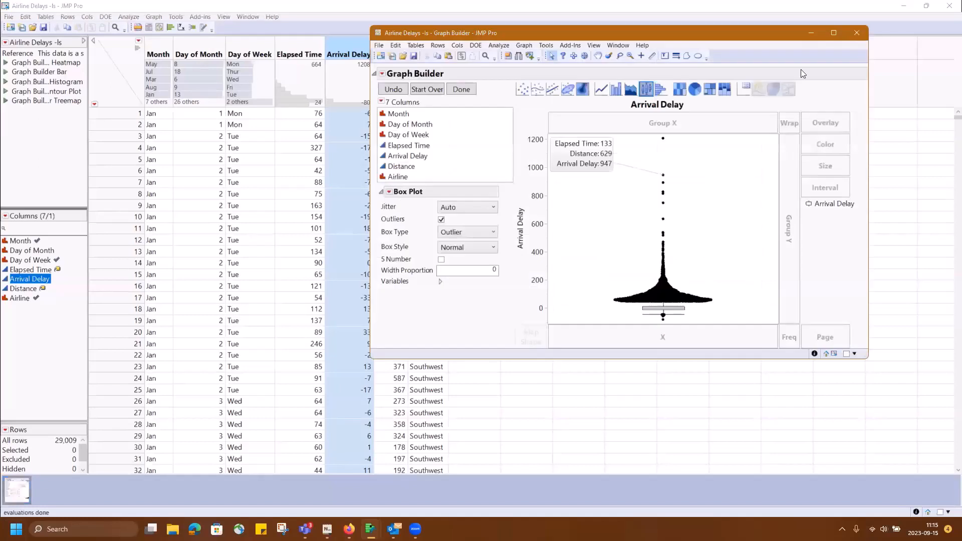
left_click(858, 33)
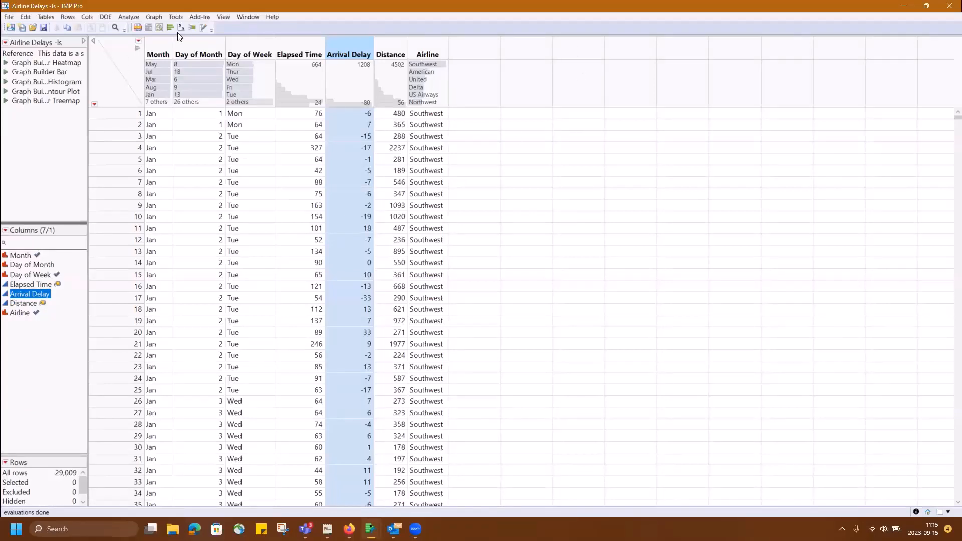
Step: Build a new Graph Builder bar chart of mean Arrival Delay by Airline
left_click(160, 27)
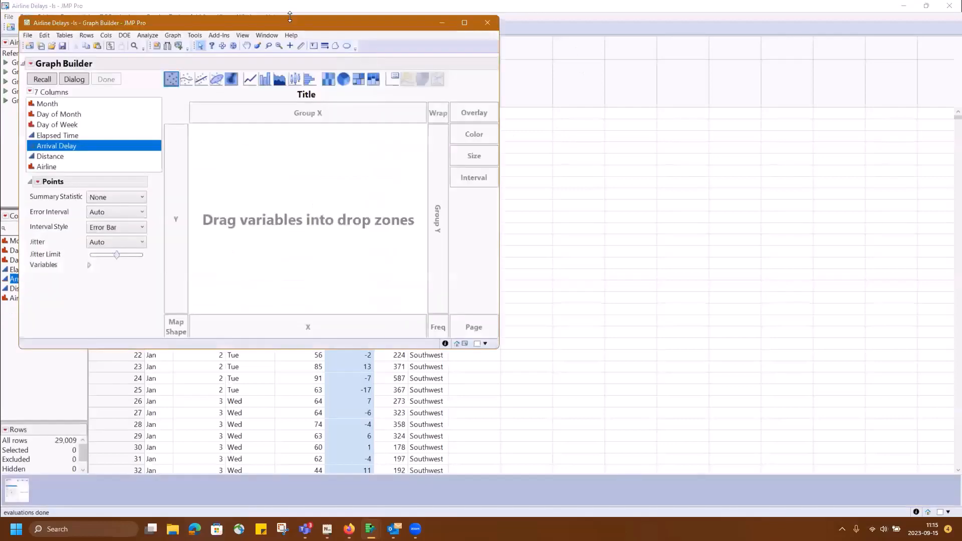
left_click_drag(297, 25, 502, 34)
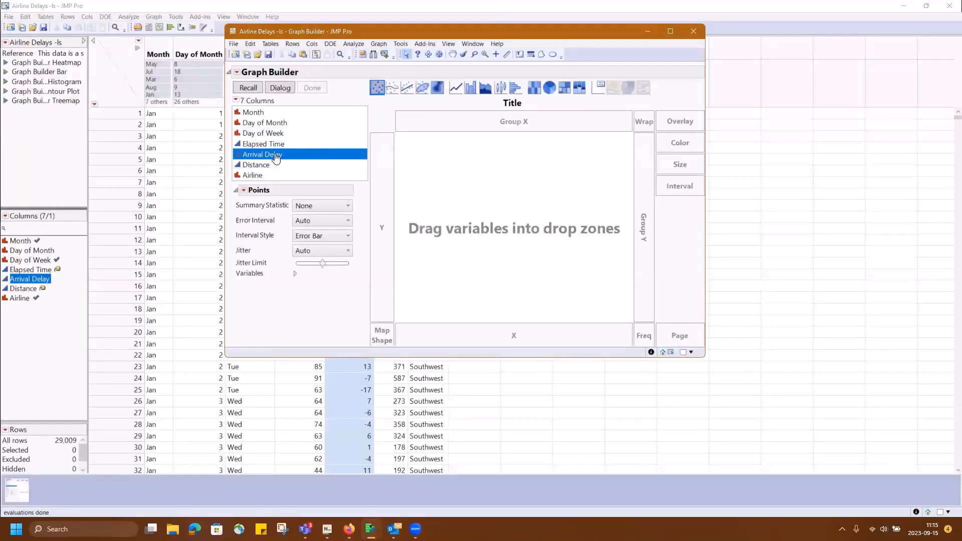
left_click_drag(273, 154, 385, 187)
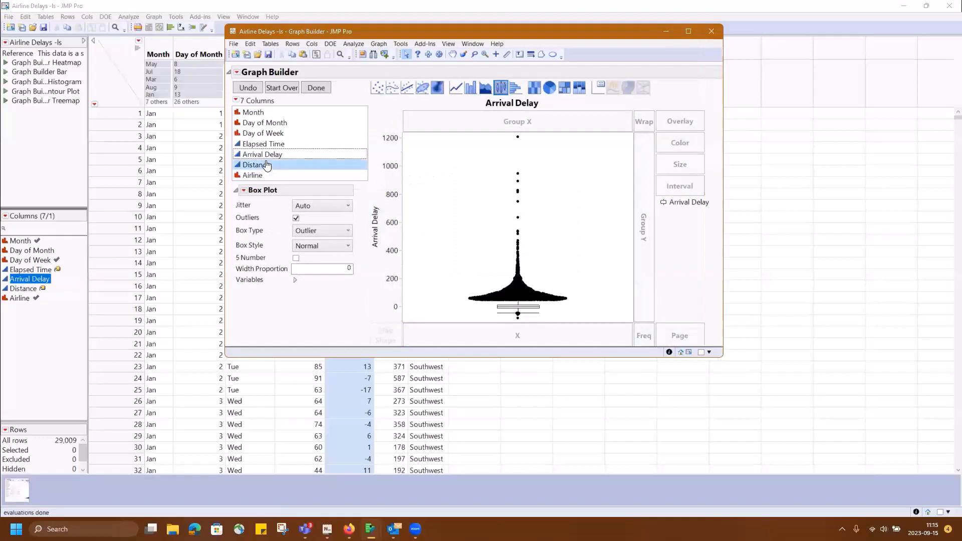
left_click_drag(266, 173, 540, 336)
left_click(472, 88)
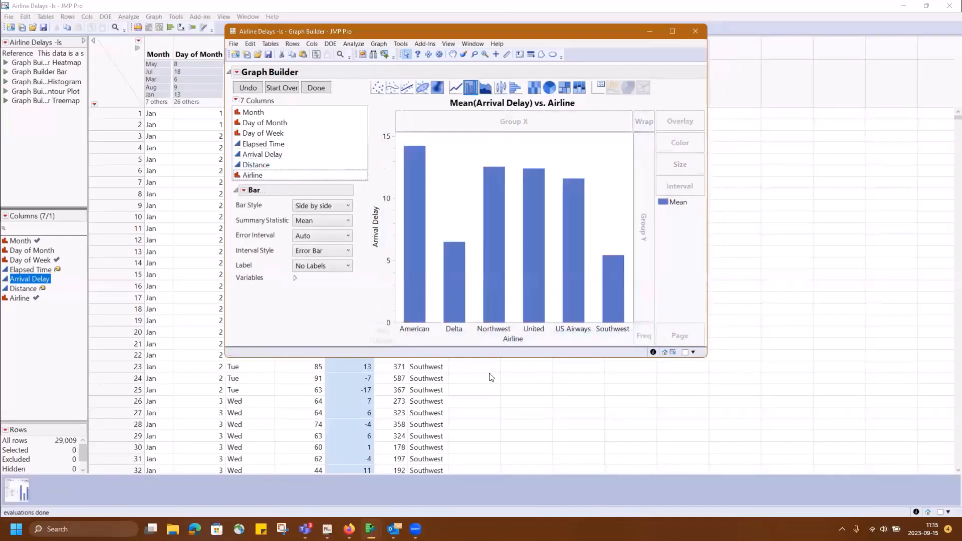
Step: Order the airlines by Arrival Delay in descending order, and enlarge and reposition the chart window
right_click(521, 330)
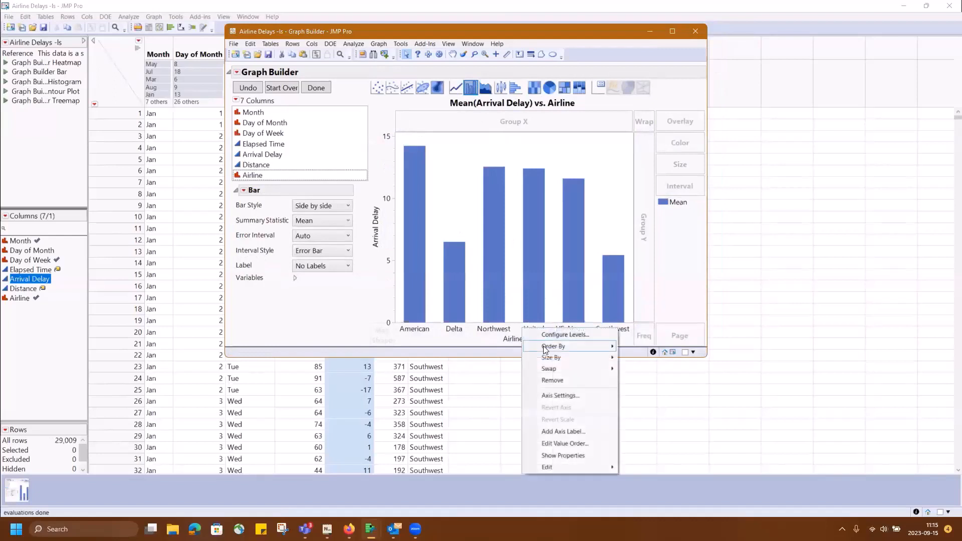
mouse_move(543, 346)
left_click(672, 369)
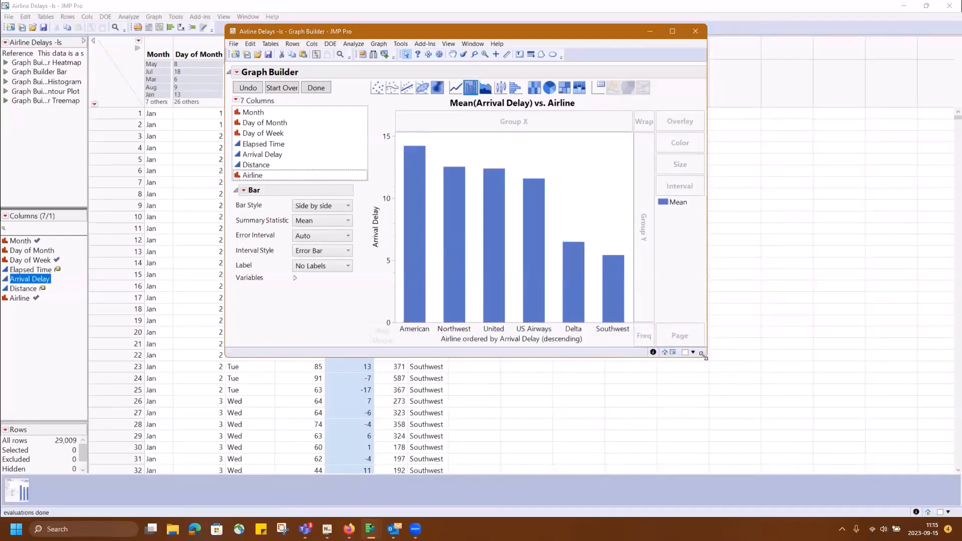
left_click_drag(703, 355, 818, 452)
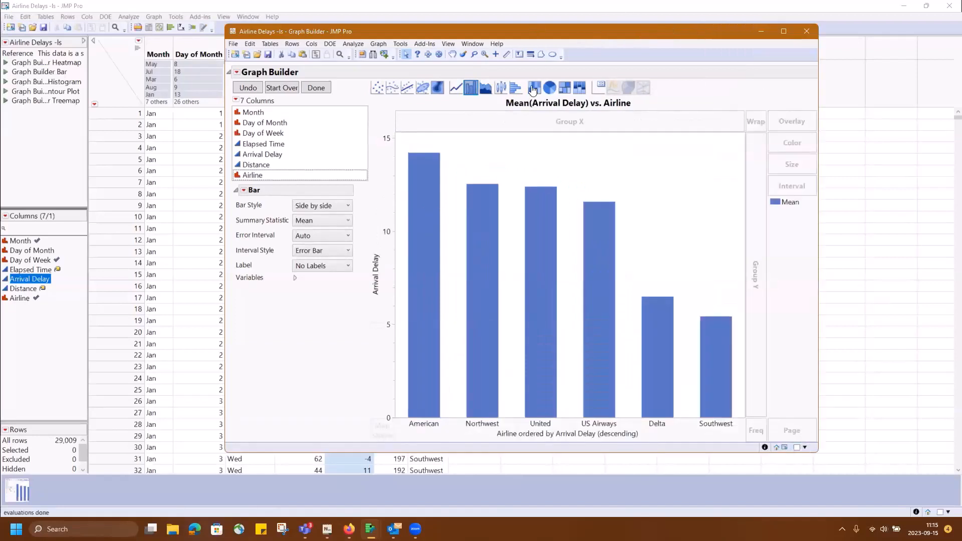
left_click_drag(578, 33, 516, 23)
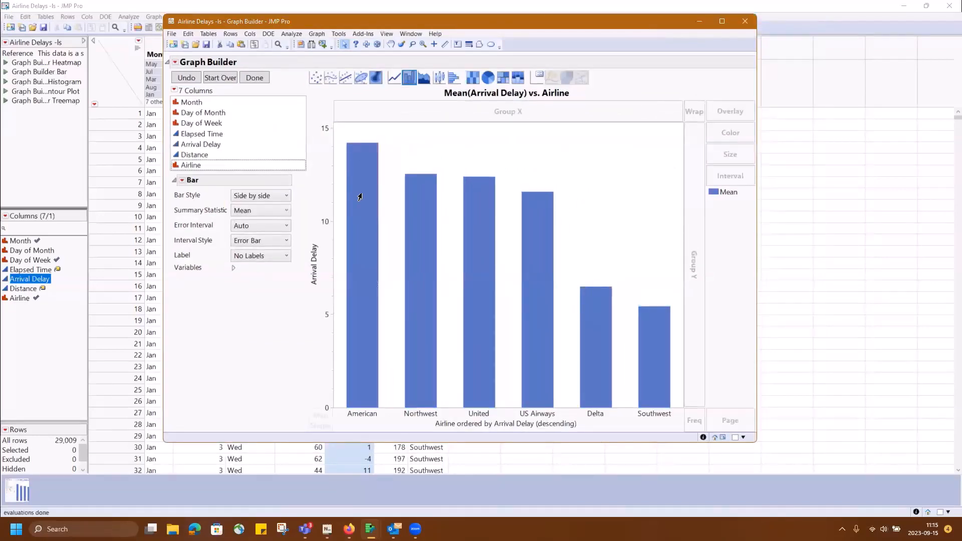
Step: Apply the Line preset as the hover label graph for the airline bars
mouse_move(360, 197)
right_click(362, 181)
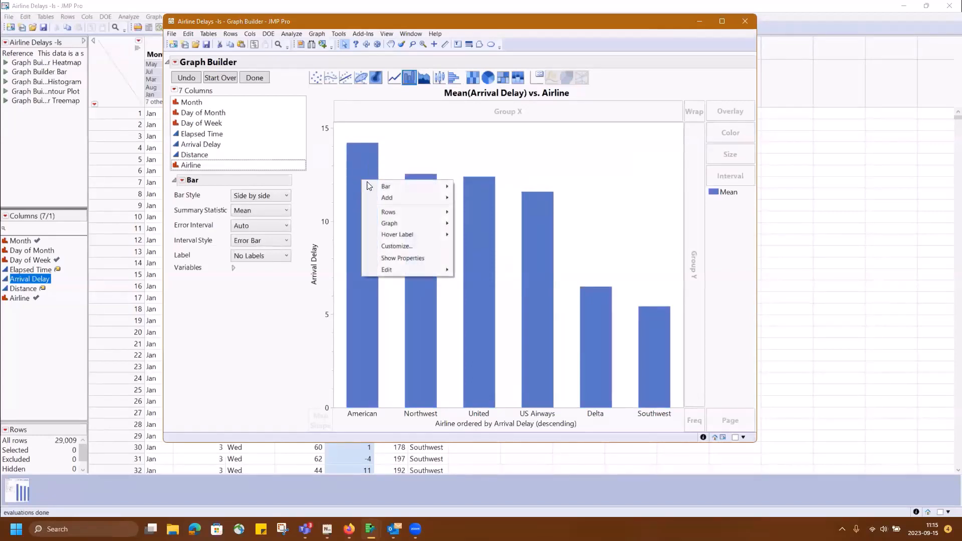
mouse_move(420, 238)
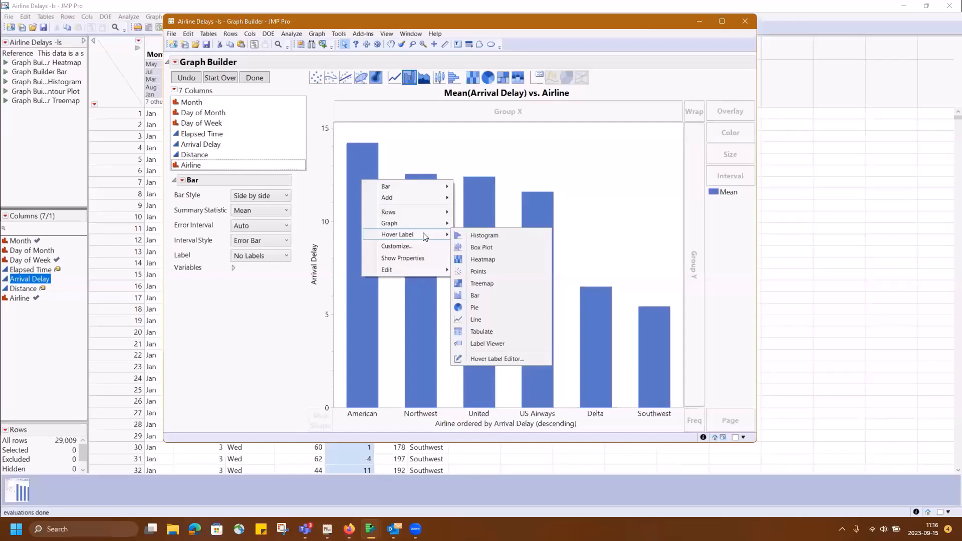
left_click(490, 321)
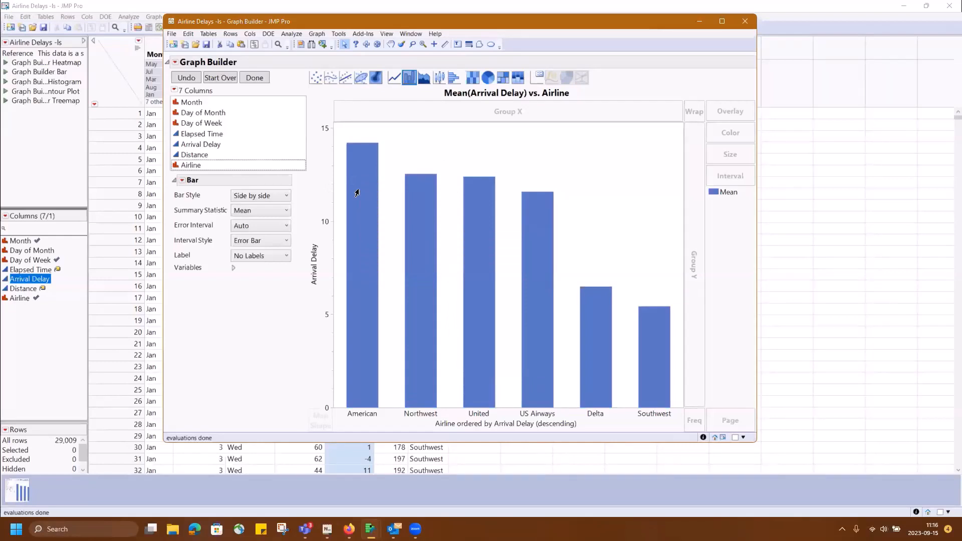
Step: Open the monthly Arrival Delay line graph from the American bar's hover label and move its window aside
mouse_move(357, 194)
mouse_move(368, 212)
left_click(483, 235)
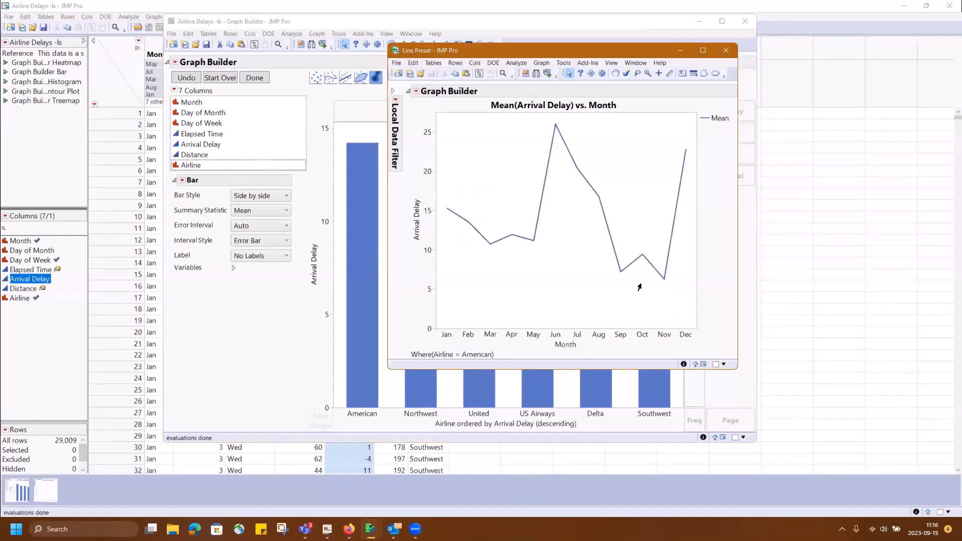
mouse_move(555, 129)
left_click_drag(587, 52, 285, 73)
Step: Open United's monthly drill-down line graph, minimize the bar chart, and place United's graph beside American's for comparison
left_click(493, 163)
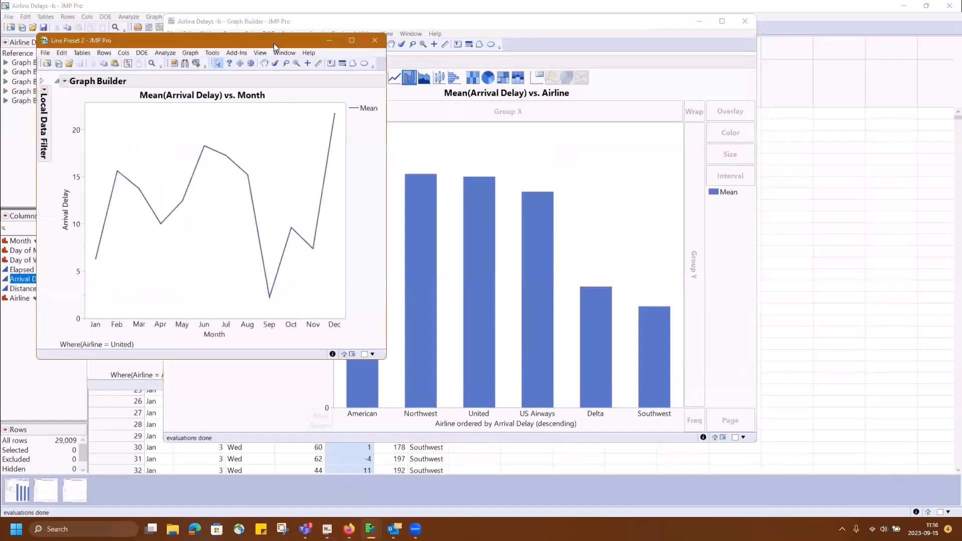
left_click_drag(269, 41, 645, 78)
left_click(699, 22)
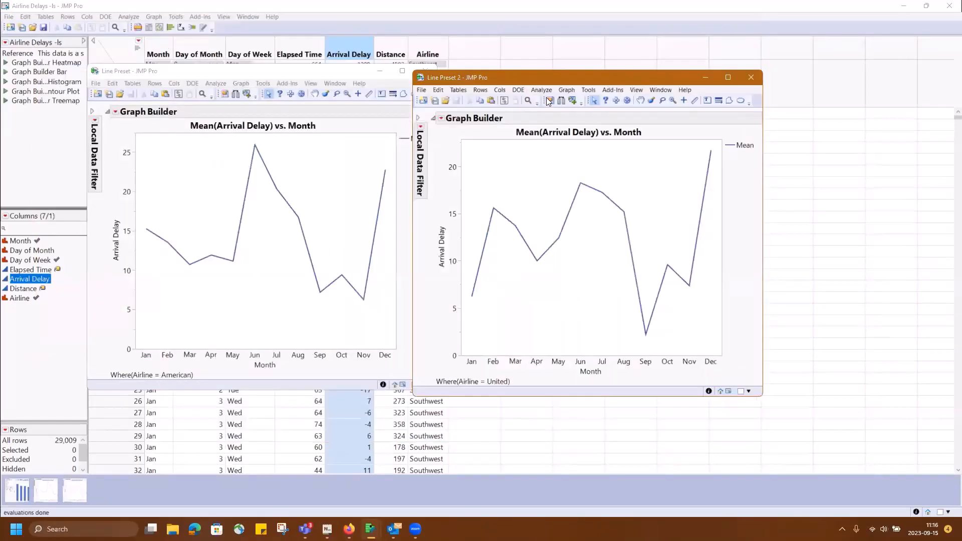
left_click_drag(567, 75, 620, 77)
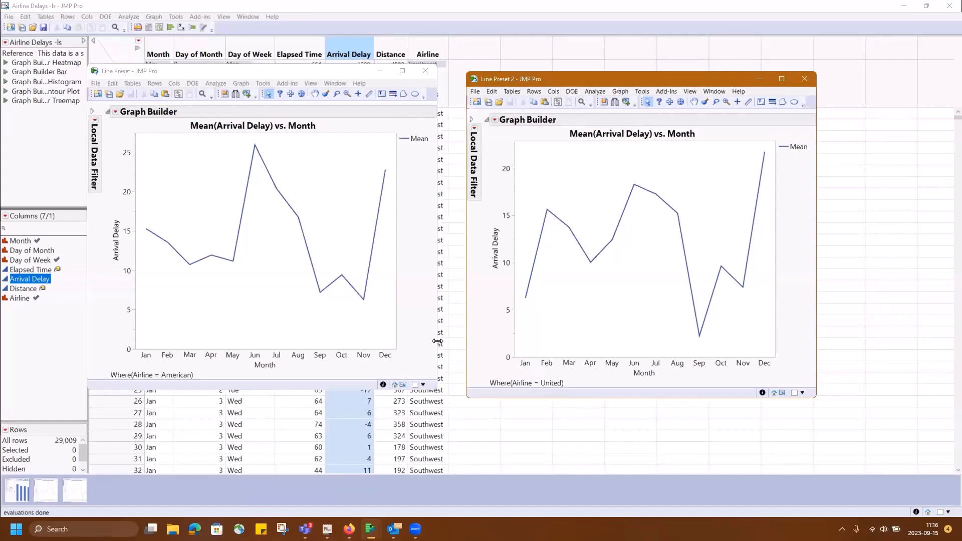
Step: Drill down from the June peak in American's monthly line graph to the Arrival Delay by Day of Month graph
left_click(255, 146)
mouse_move(255, 147)
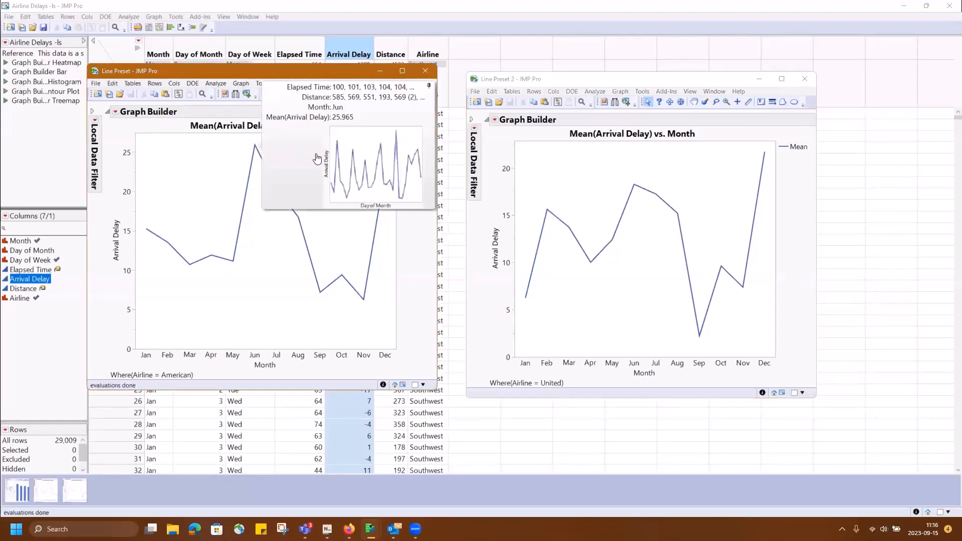
left_click(364, 166)
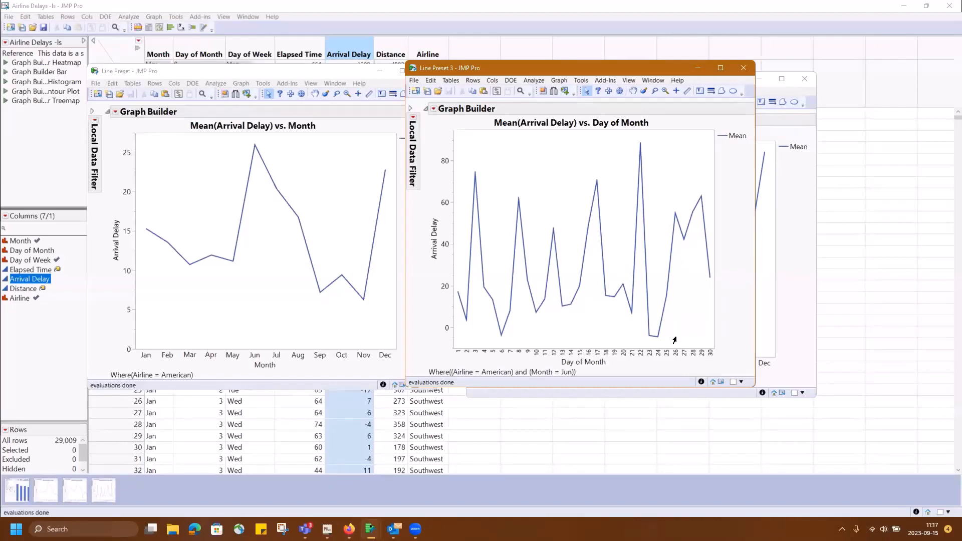
Step: Close the day-of-month graph and the United and American monthly drill-down graphs
left_click(744, 67)
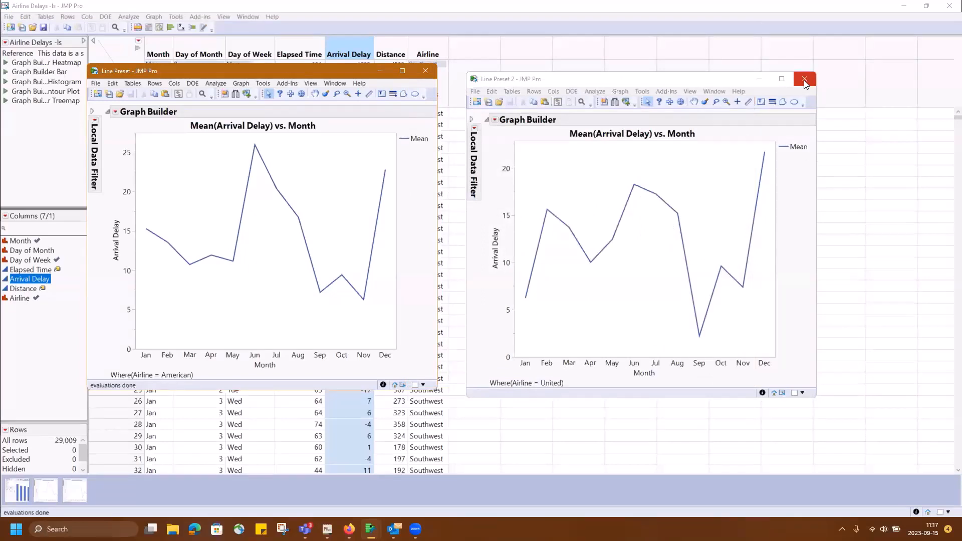
left_click(803, 80)
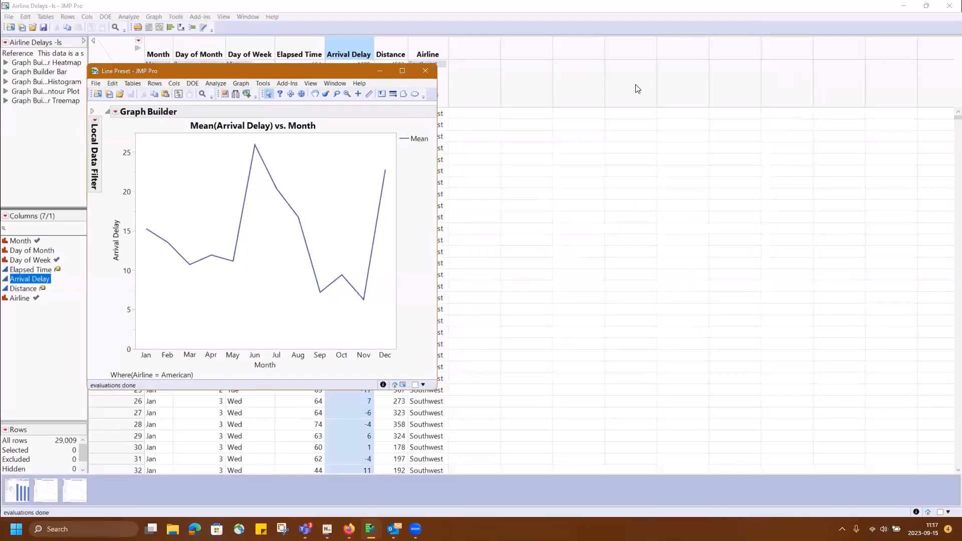
left_click(424, 74)
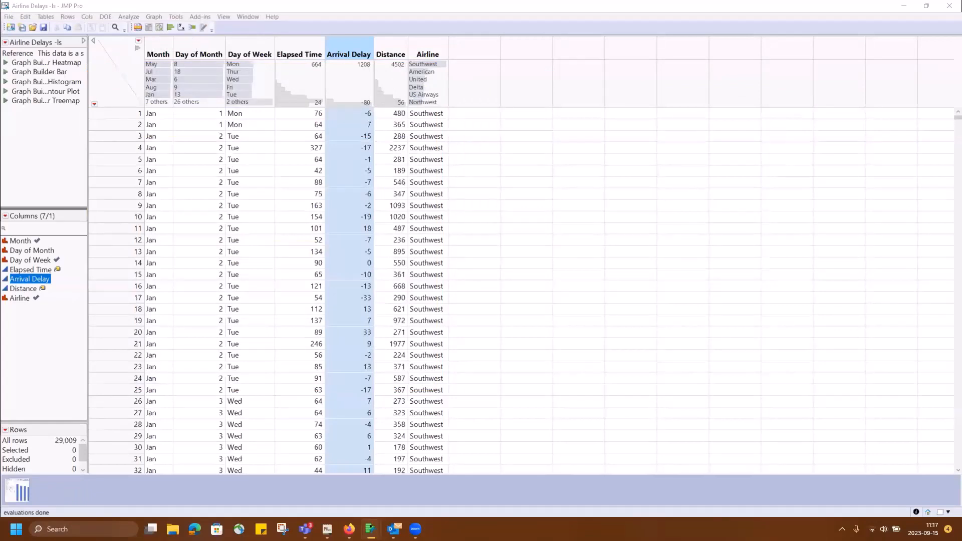
Step: Restore the airline bar chart and review the graph presets available for its hover labels
left_click(18, 496)
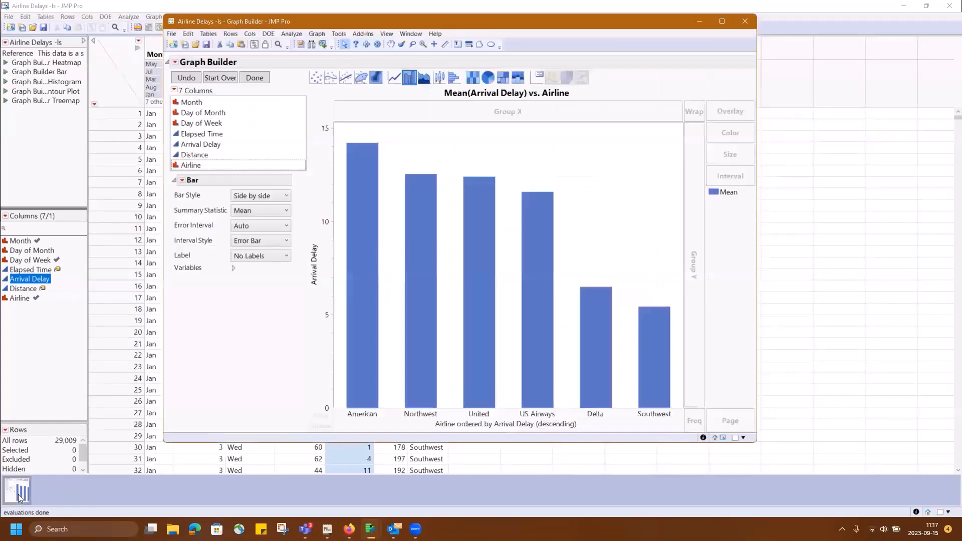
right_click(413, 238)
mouse_move(458, 290)
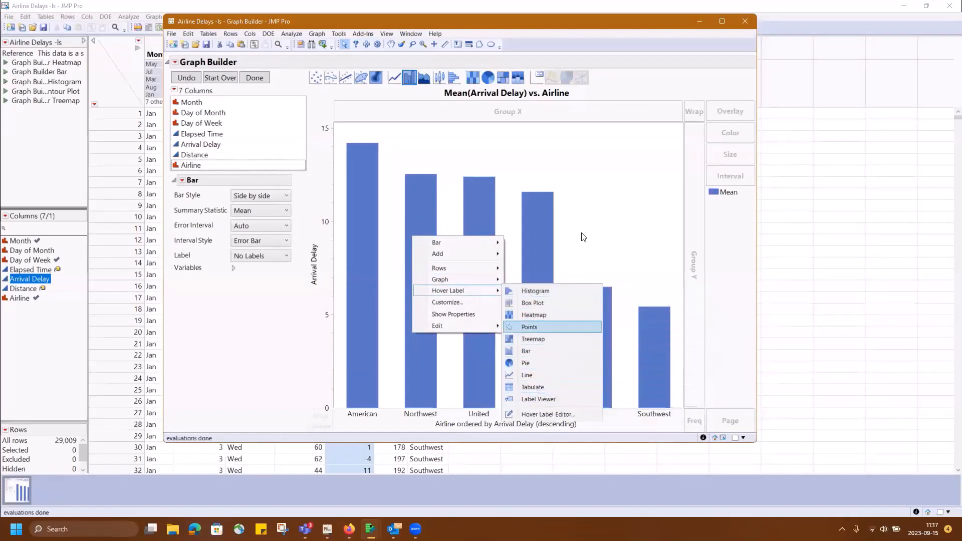
left_click(529, 327)
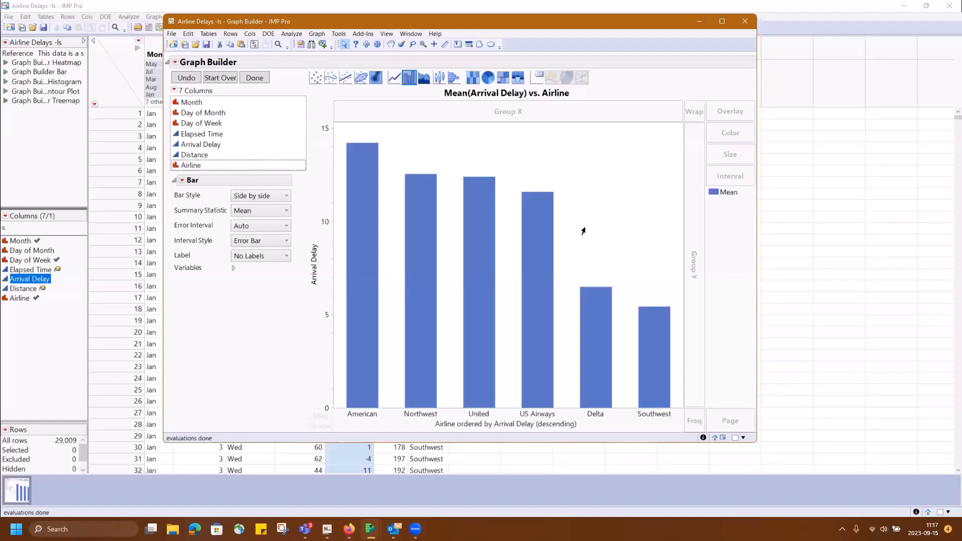
Step: Close the bar chart and the Airline Delays -ls data table without saving changes
left_click(740, 22)
left_click(949, 5)
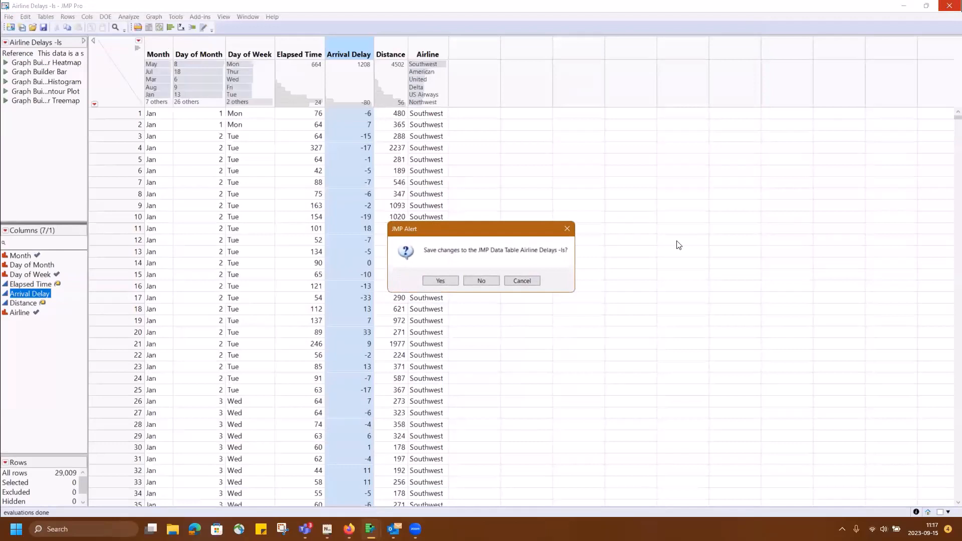
left_click(471, 284)
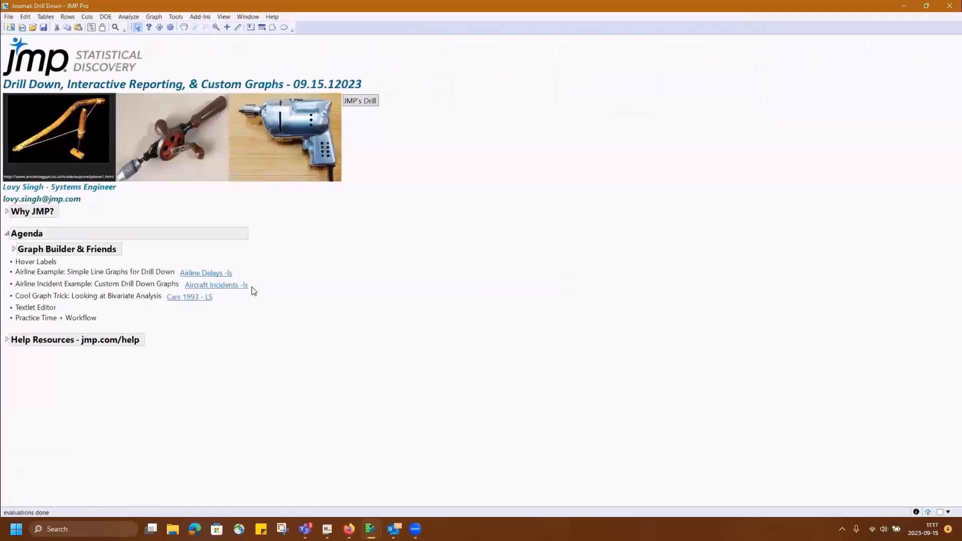
Step: Look up Airline Delays and Aircraft Incidents in the Sample Index's alphabetical list of sample data files, and close the list
mouse_move(279, 264)
left_mouse_down()
mouse_move(268, 253)
mouse_move(344, 258)
mouse_move(249, 239)
left_mouse_up()
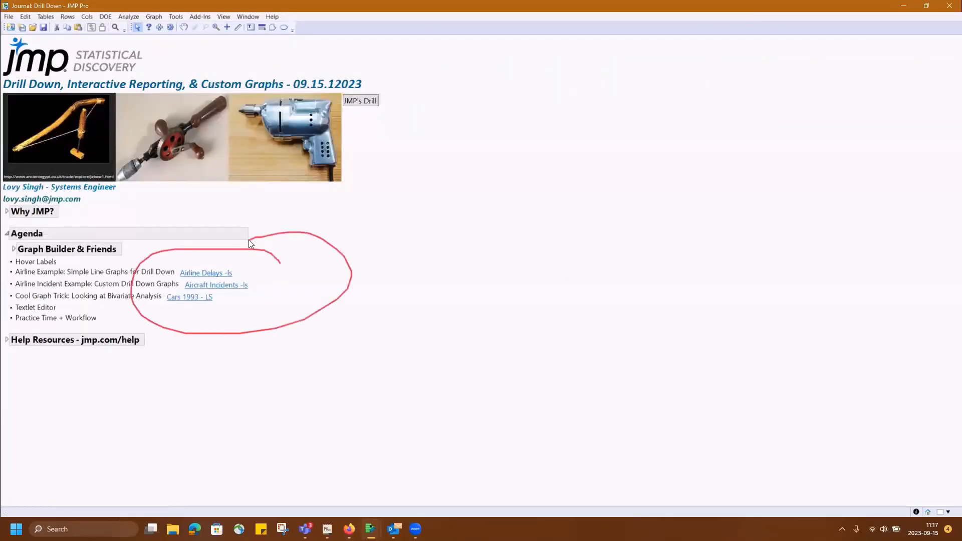
left_click(278, 17)
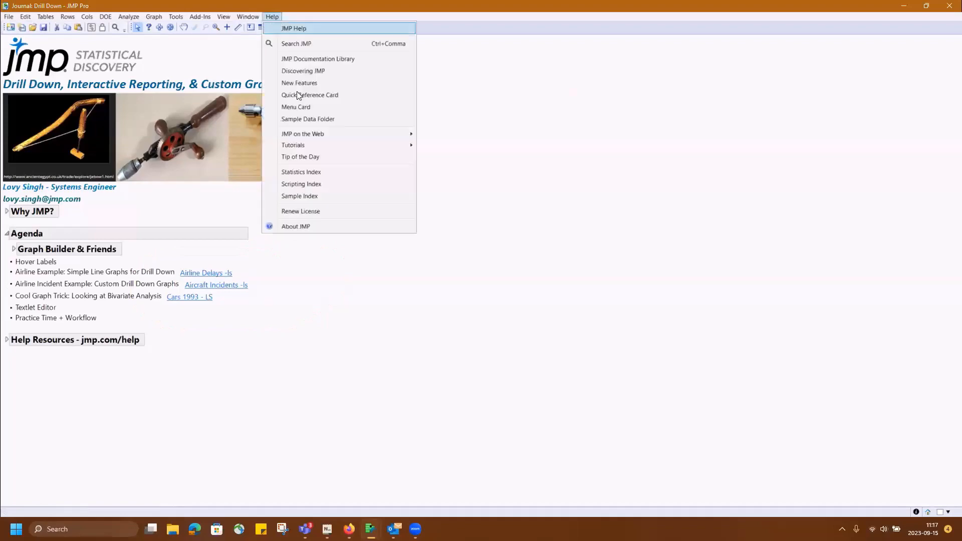
left_click(306, 196)
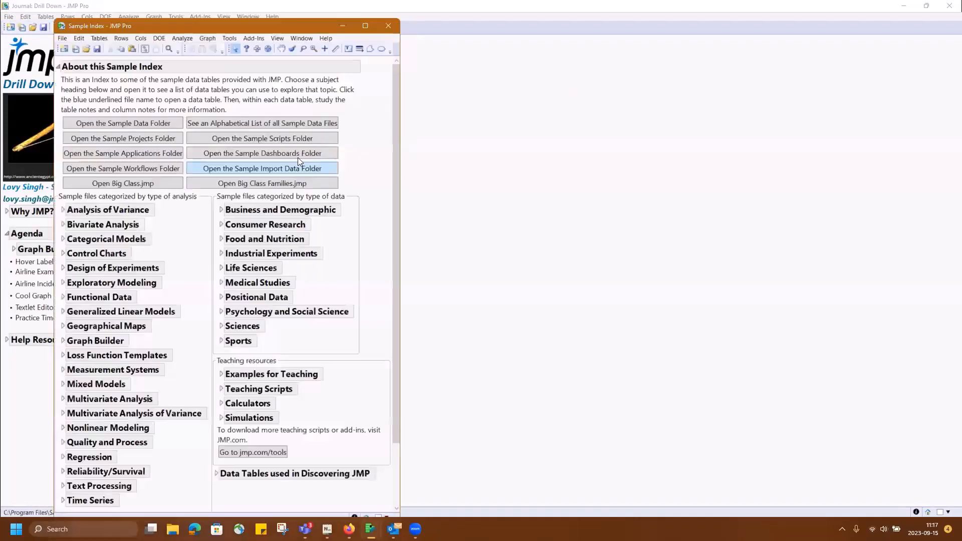
left_click(268, 130)
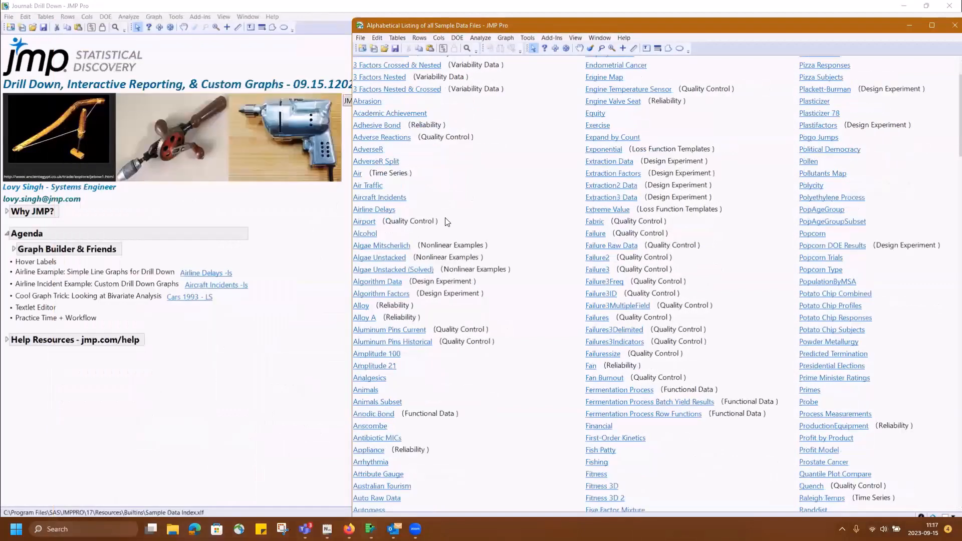
mouse_move(450, 206)
left_mouse_down()
mouse_move(347, 207)
mouse_move(426, 193)
left_mouse_up()
left_click(954, 25)
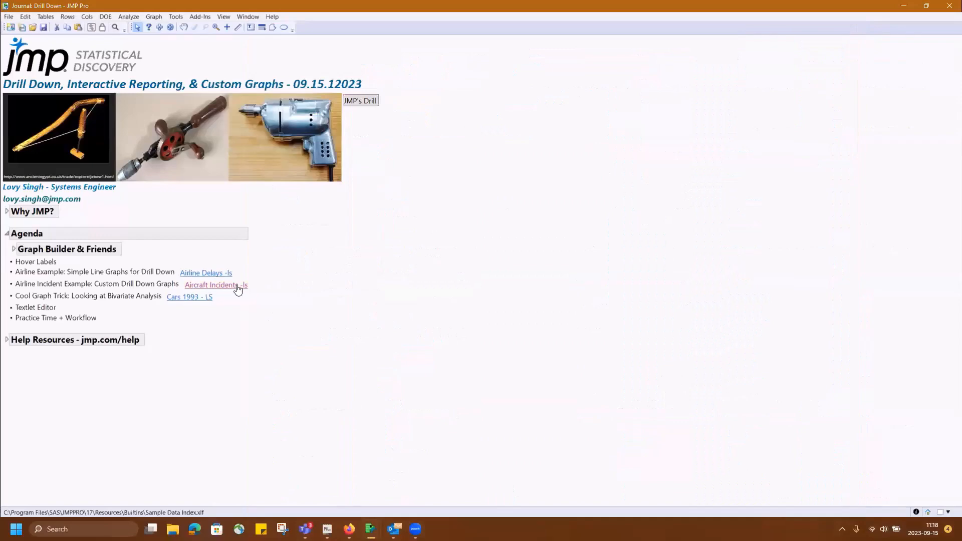
Step: Open the Aircraft Incidents -ls data table from the journal and run its saved Drill Down Graph script
left_click(237, 290)
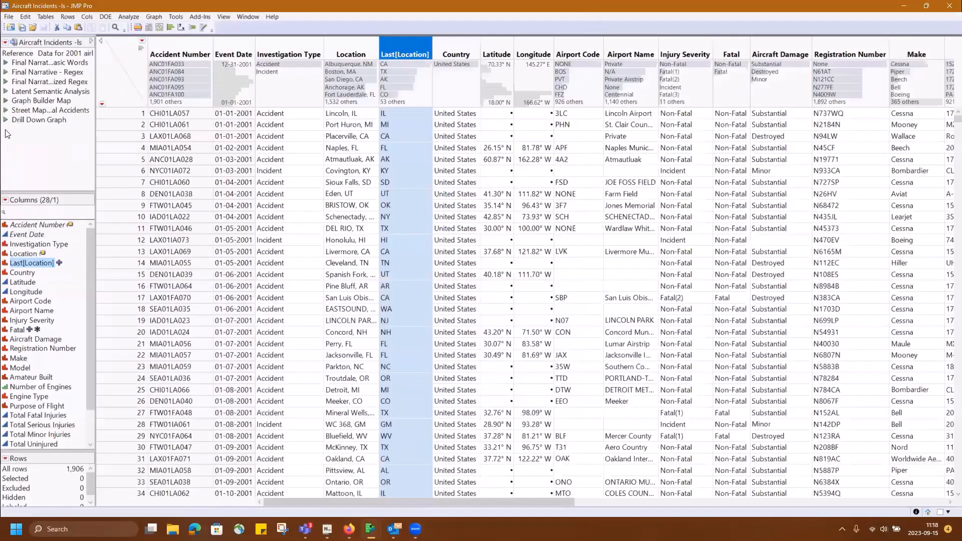
left_click(5, 121)
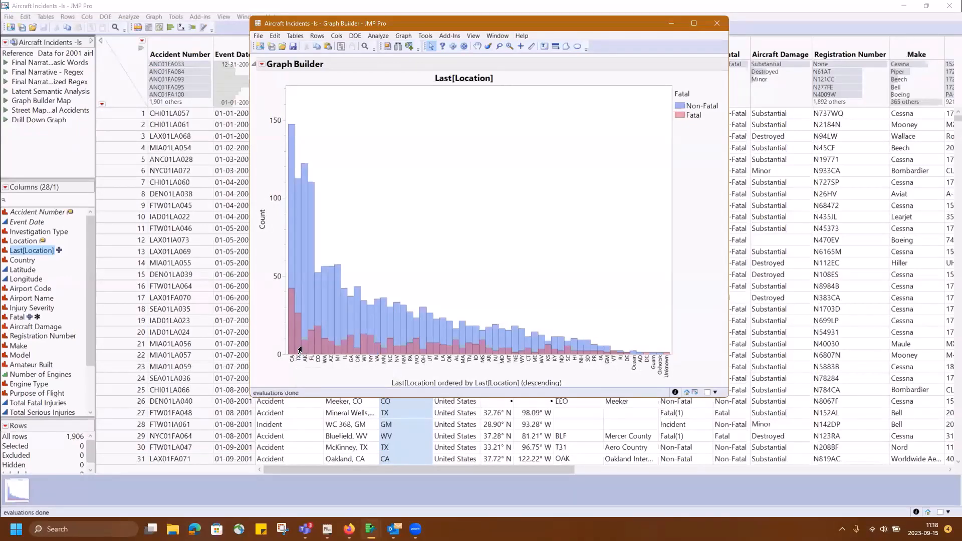
Step: Drill down from California's Non-Fatal bar to the damage-by-flight-phase heat map, and from its Substantial LANDING cell to the location map
mouse_move(289, 350)
mouse_move(291, 152)
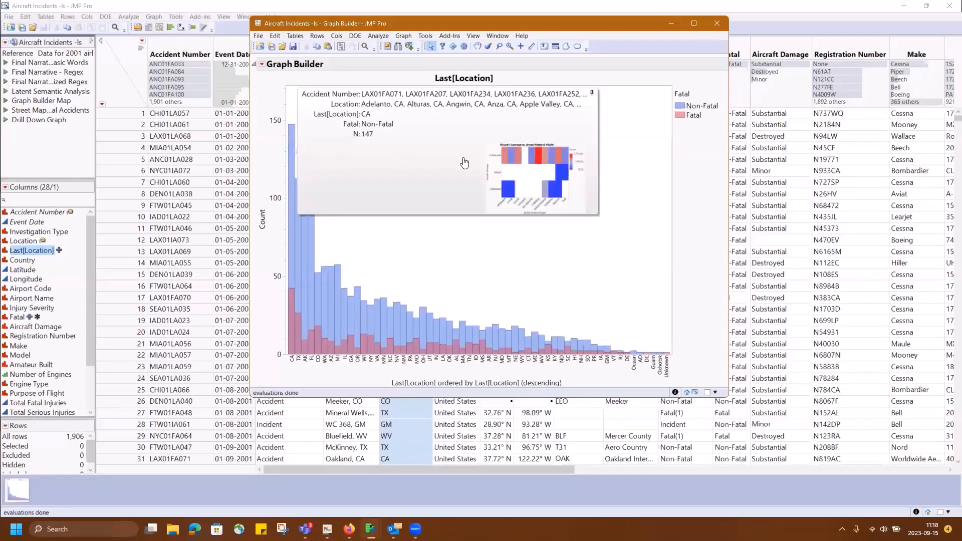
left_click(544, 175)
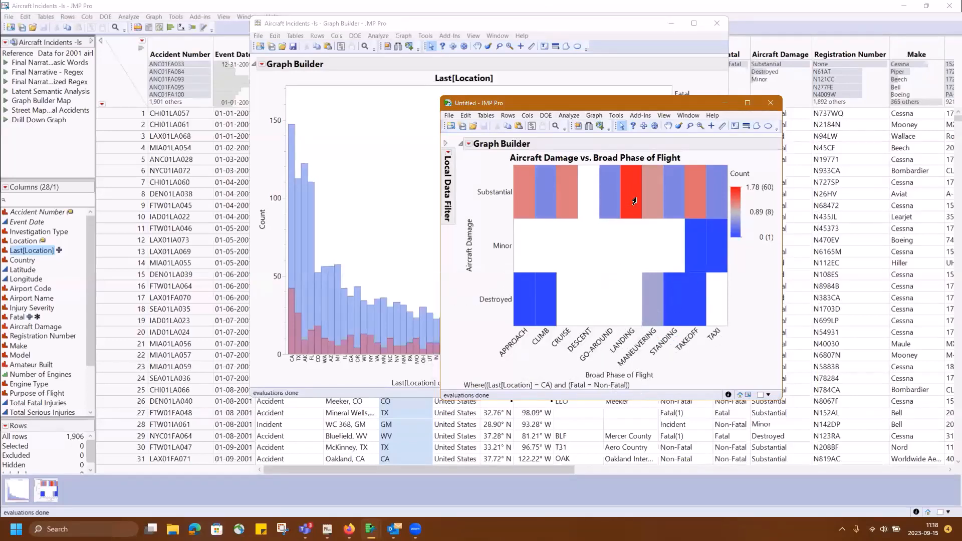
mouse_move(634, 201)
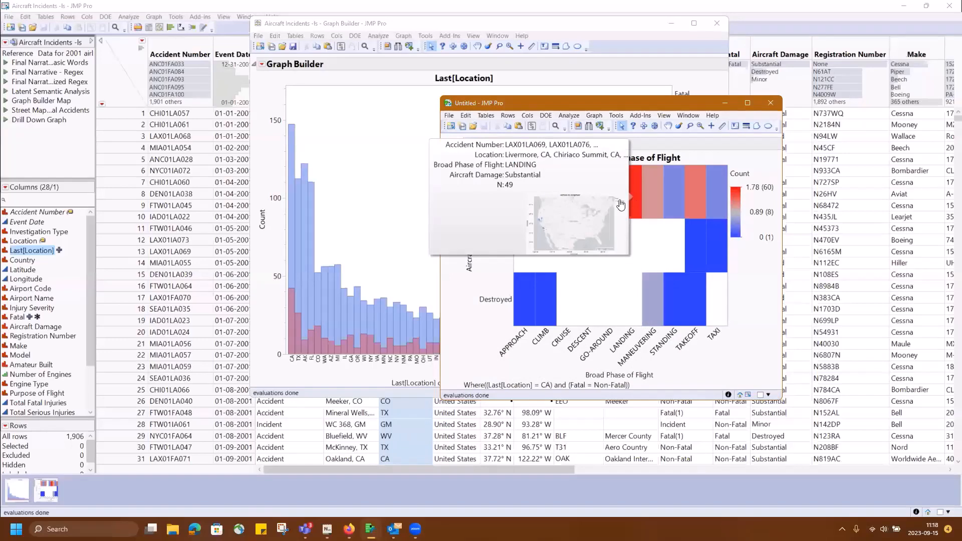
left_click(568, 217)
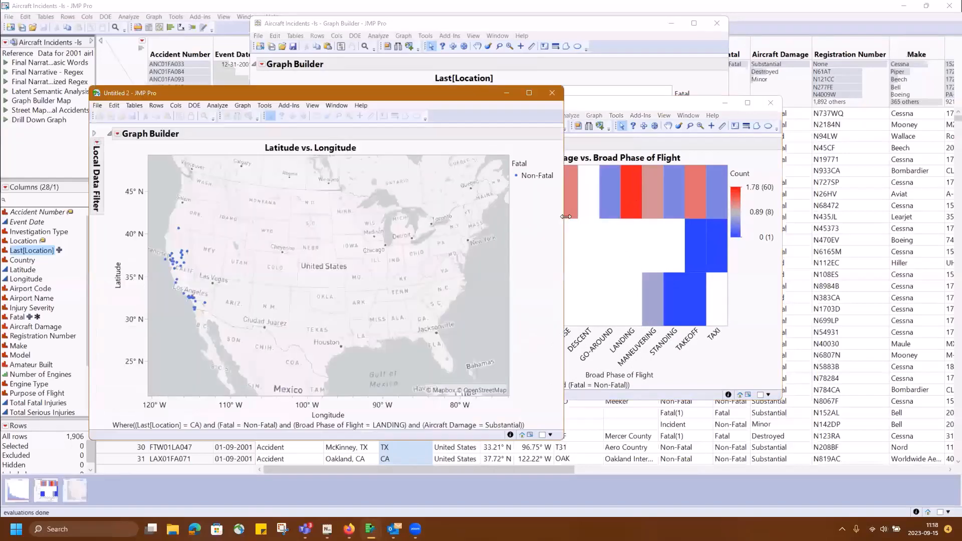
Step: Pan the non-fatal landing map to bring California further into view and open the detail table for the northernmost incident
left_click_drag(318, 95, 423, 93)
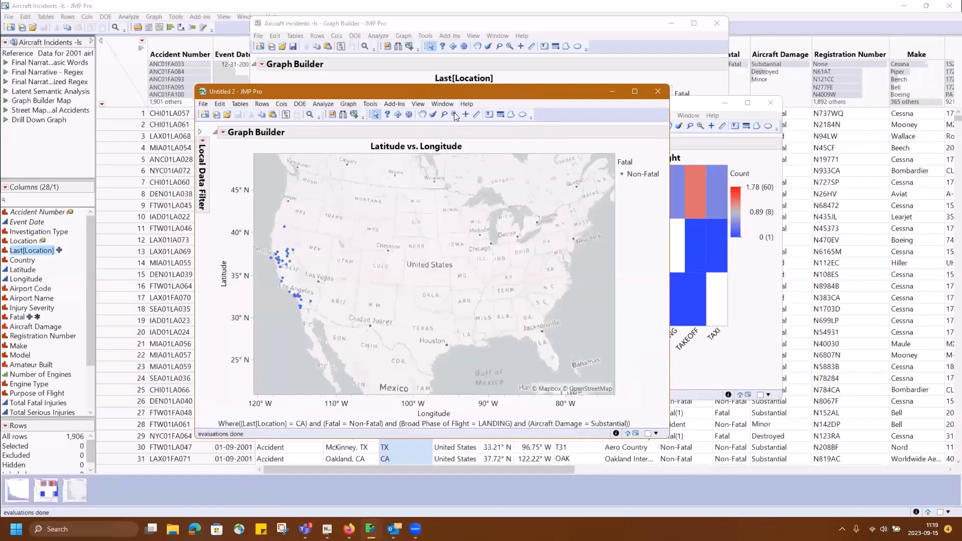
left_click(424, 115)
left_click_drag(300, 233, 373, 231)
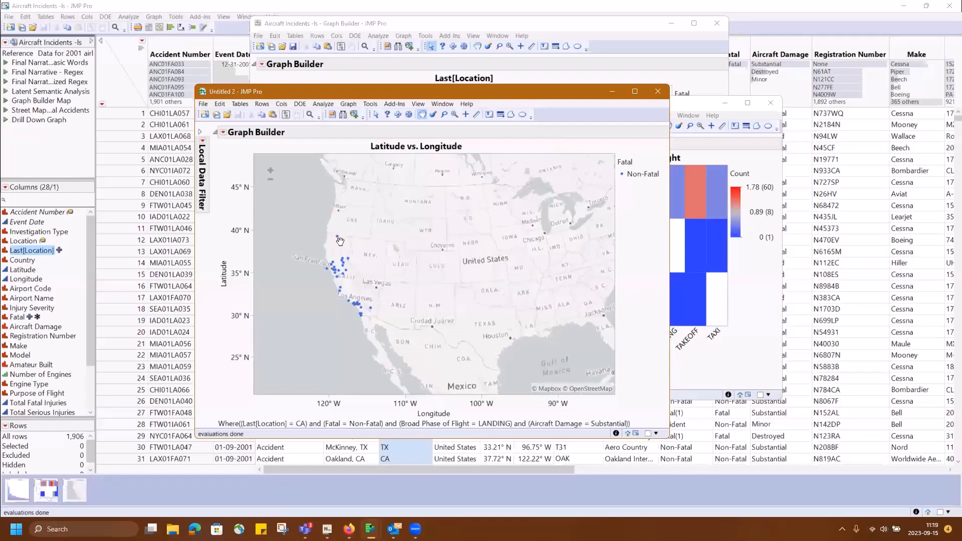
left_click(375, 114)
left_click(386, 259)
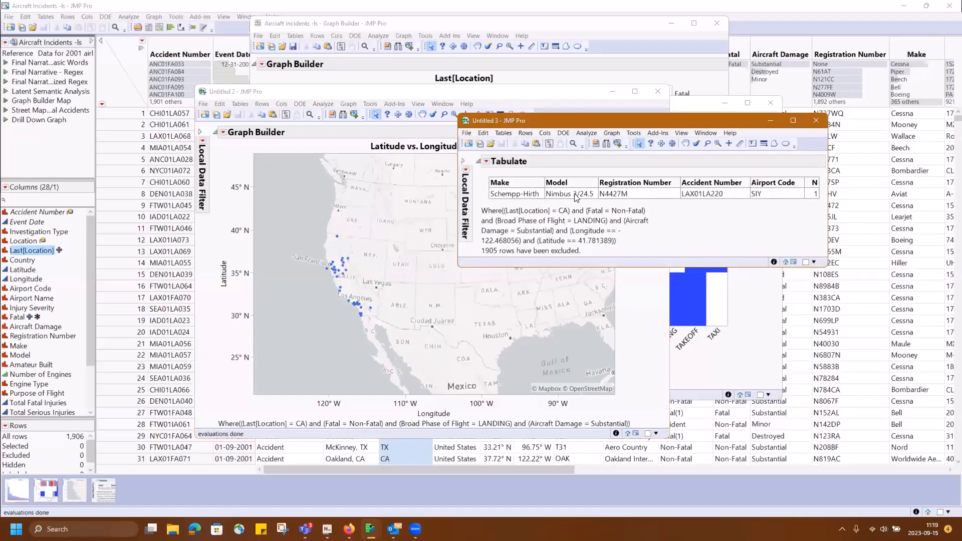
Step: Close the incident detail table and the non-fatal map and heat map drill-downs
mouse_move(712, 223)
left_mouse_down()
mouse_move(736, 163)
mouse_move(676, 239)
left_mouse_up()
left_click(817, 121)
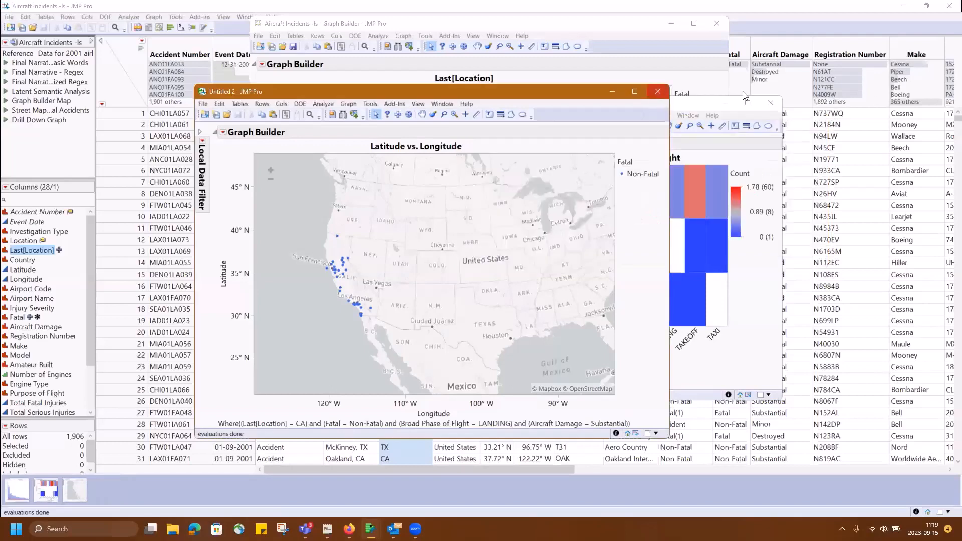
left_click(770, 102)
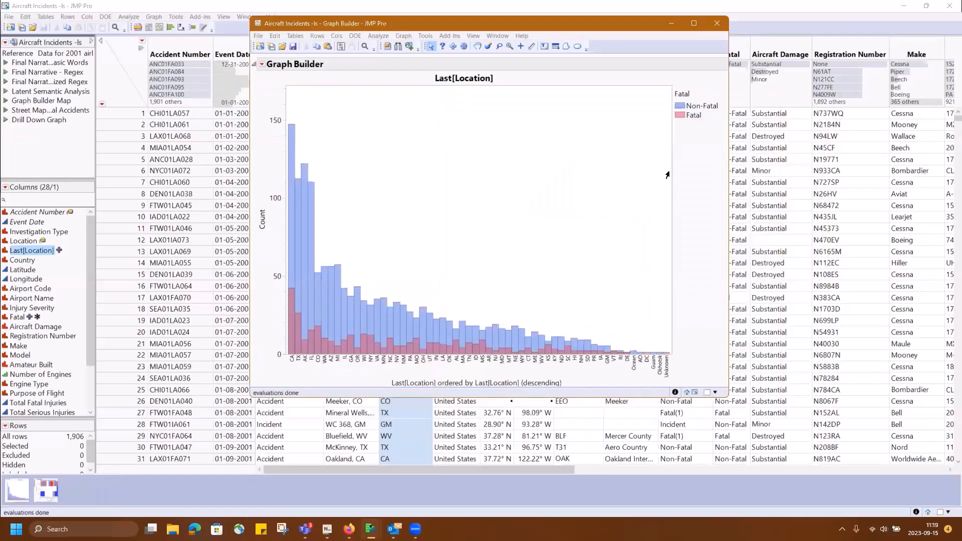
Step: Drill down from California's Fatal bar to the heat map, view the map for Destroyed aircraft in CLIMB, and close that map
left_click(290, 333)
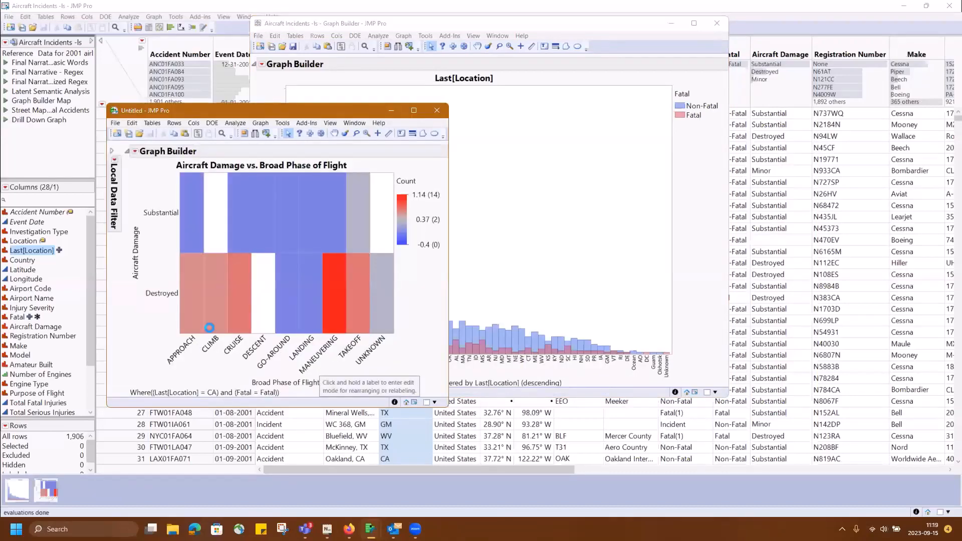
mouse_move(217, 312)
left_click(365, 324)
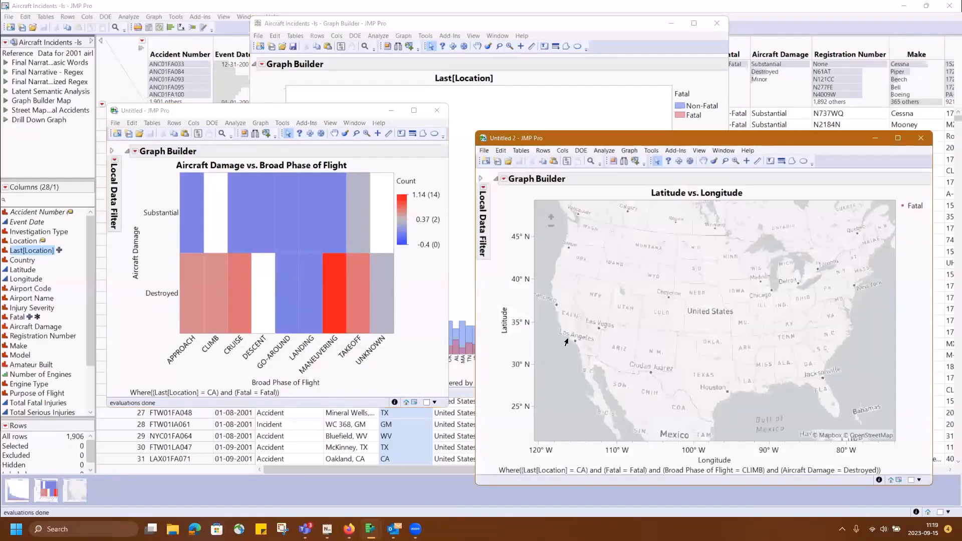
left_click(920, 139)
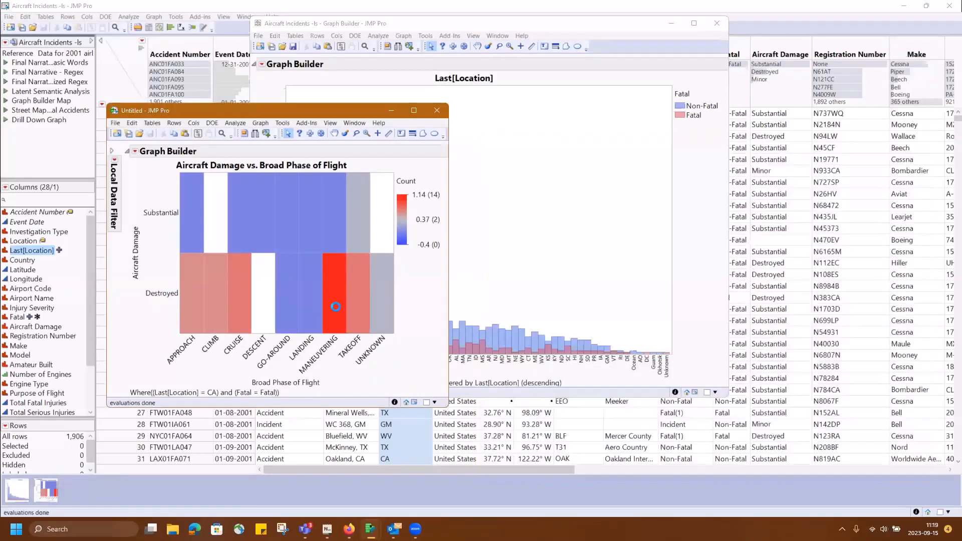
Step: Open the location map for Destroyed aircraft in MANEUVERING and the detail table for a southern California incident
mouse_move(333, 323)
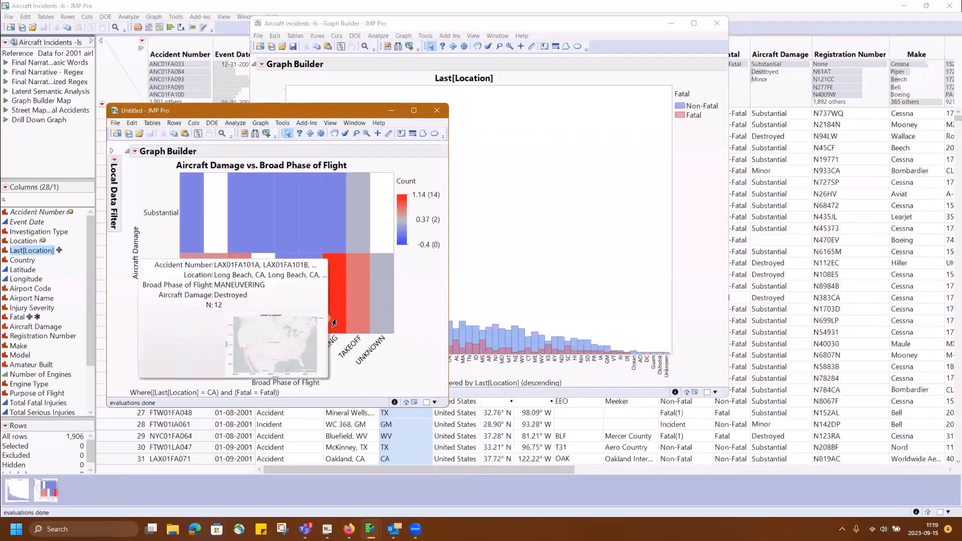
left_click(278, 342)
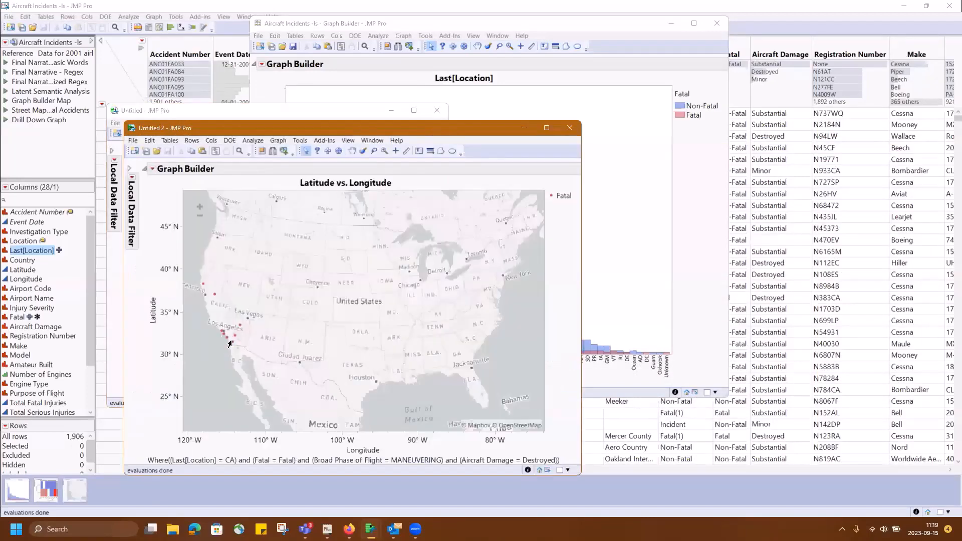
mouse_move(229, 344)
left_click(274, 370)
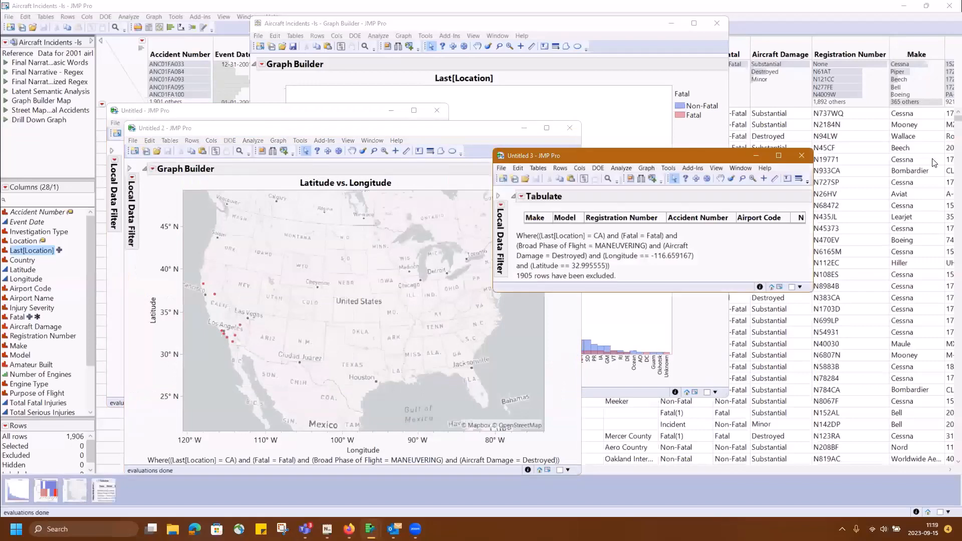
Step: Close the fatal incident's detail table, map and heat map, and the Last[Location] bar chart
left_click(800, 157)
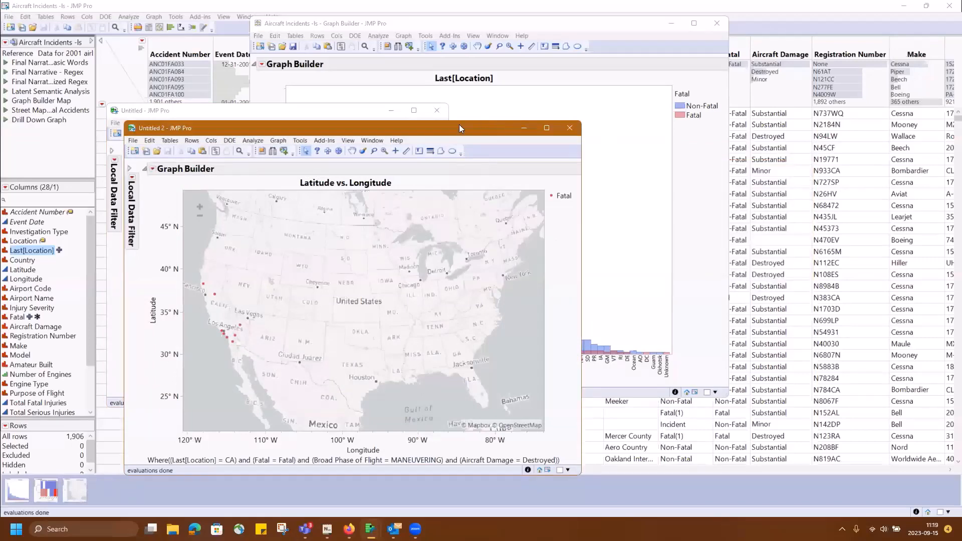
left_click_drag(469, 130, 617, 145)
left_click(722, 144)
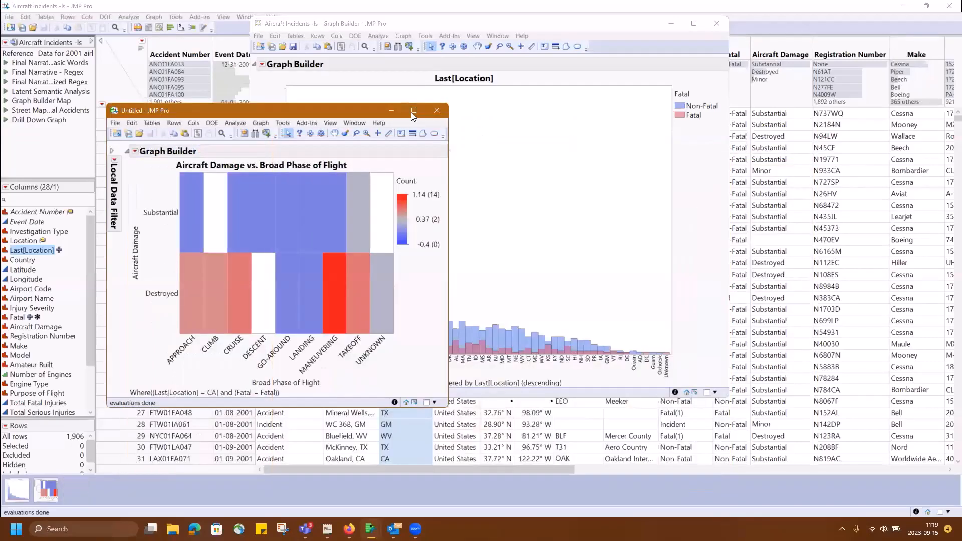
left_click(443, 117)
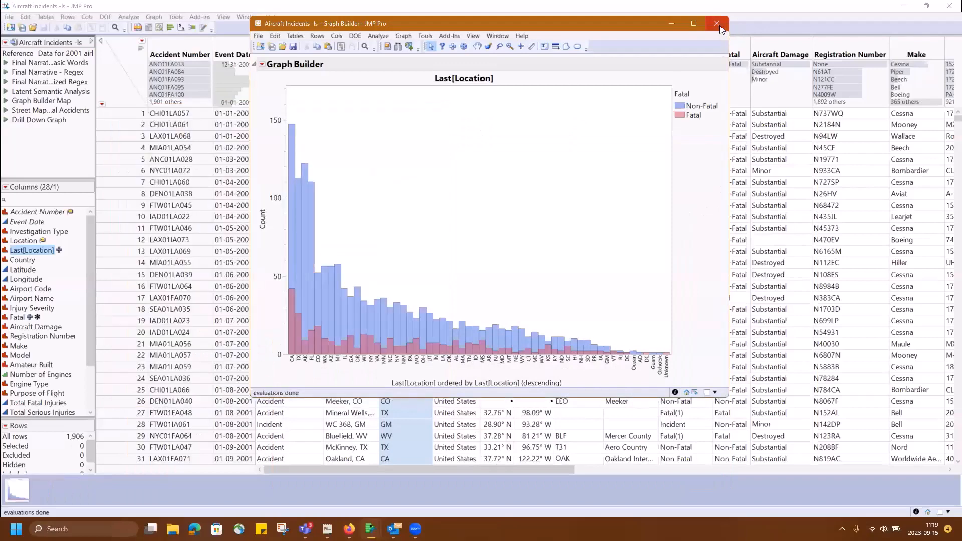
left_click(717, 23)
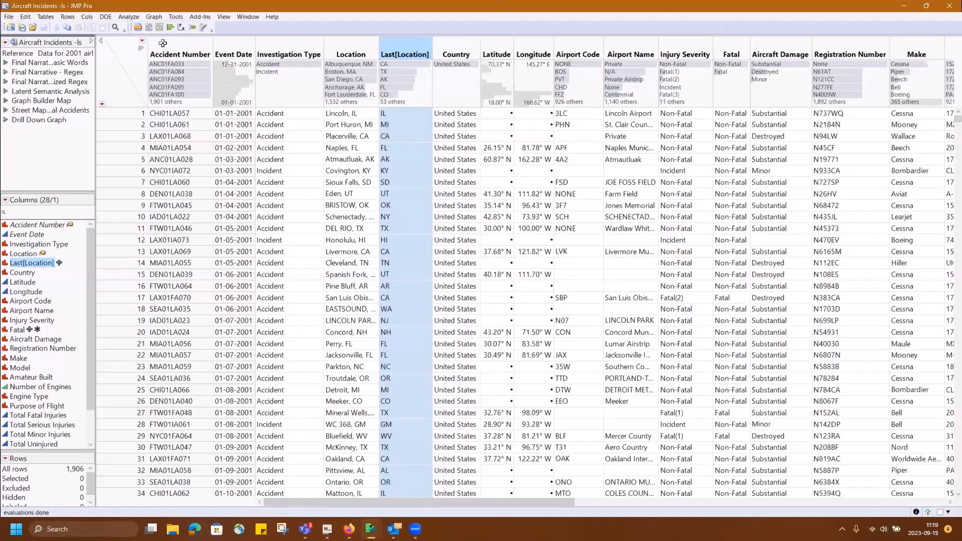
Step: Start a new Graph Builder graph on the aircraft incidents data and assign Last[Location] to the X axis
left_click(159, 27)
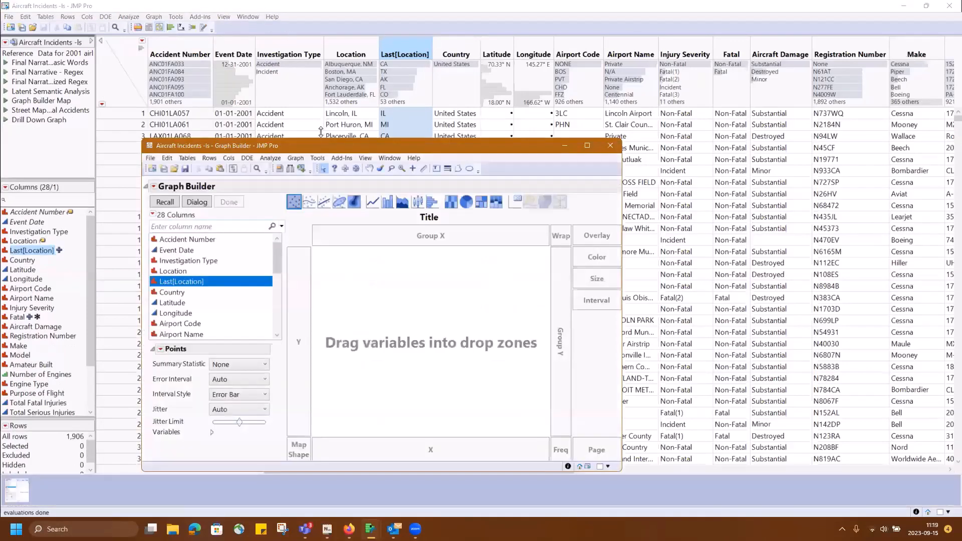
left_click_drag(319, 145, 287, 79)
left_click(216, 195)
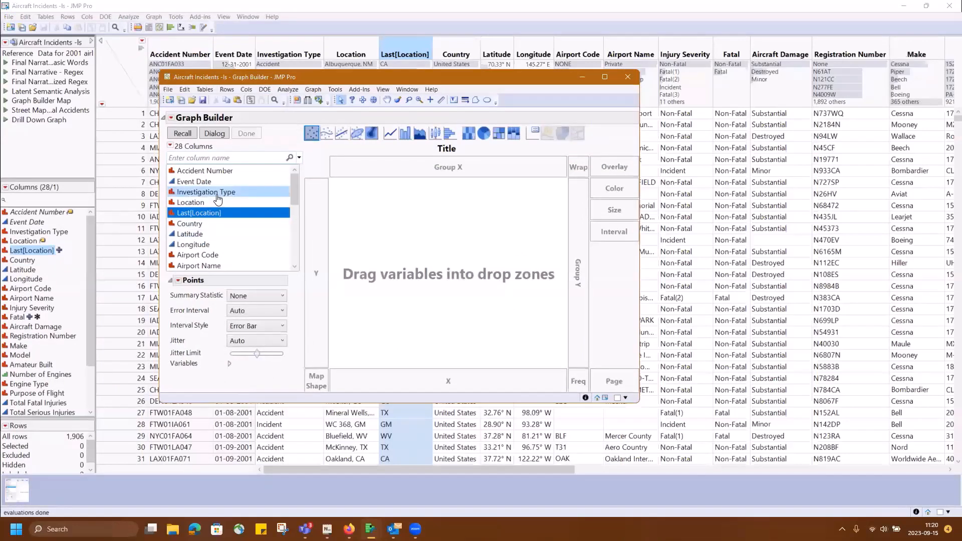
left_click(229, 173)
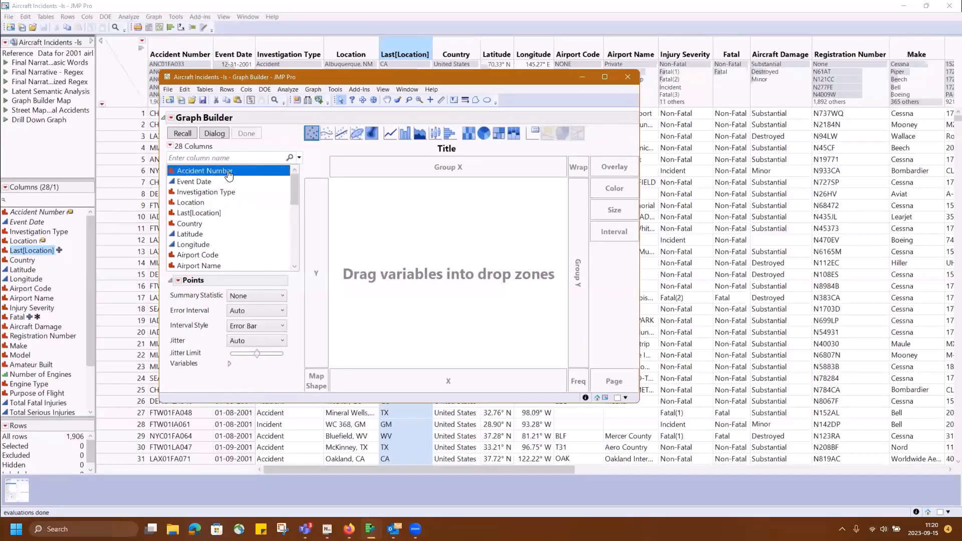
scroll(215, 248, "down", 2)
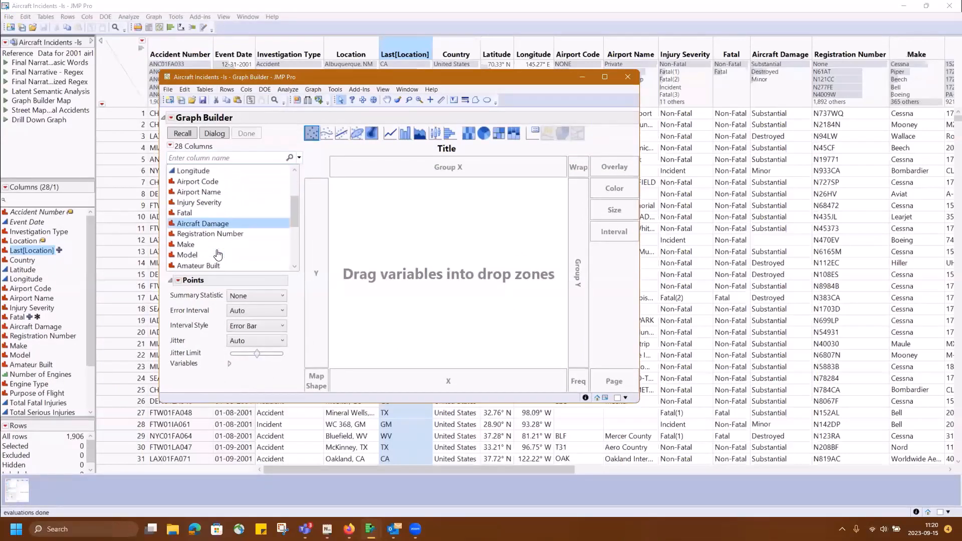
scroll(217, 248, "up", 3)
left_click(205, 213)
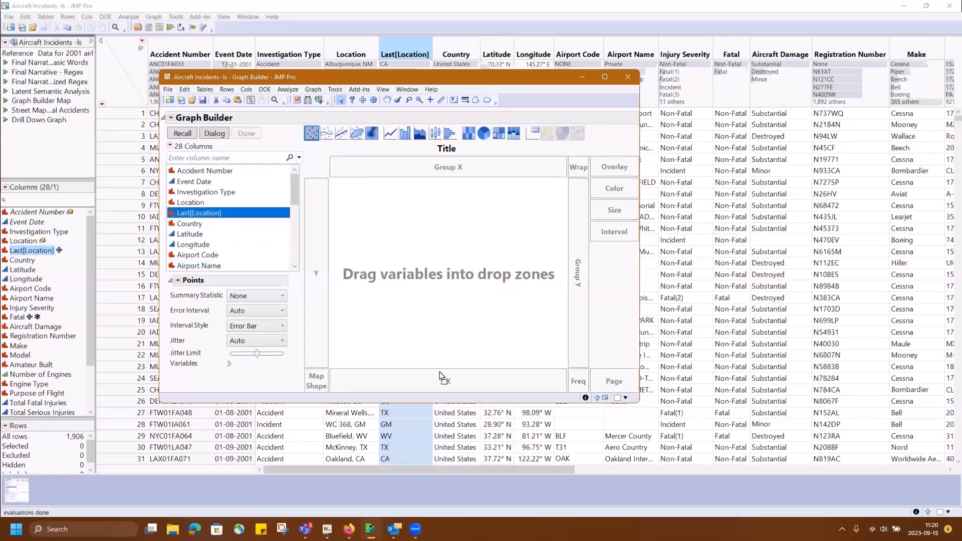
left_click(439, 373)
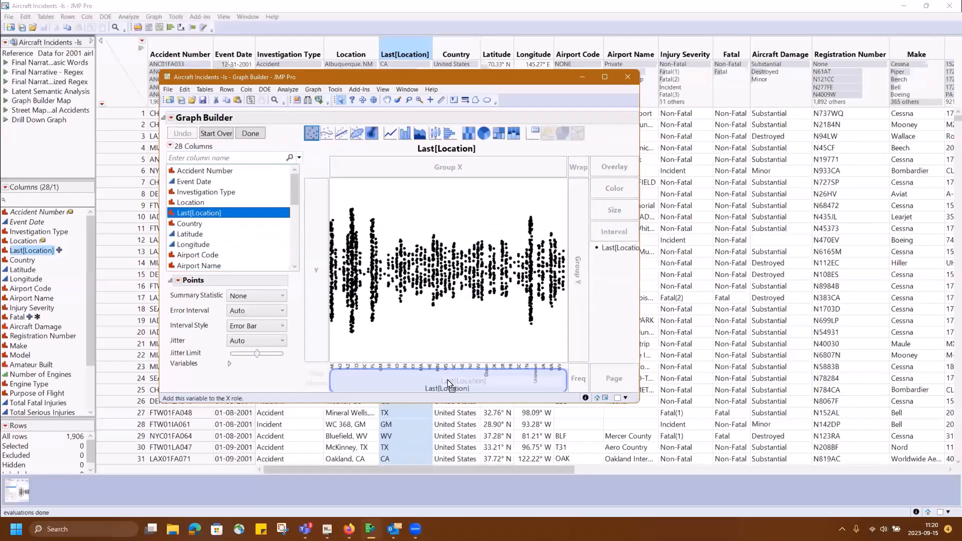
Step: Turn the Last[Location] point plot into a bar chart and order the locations by descending count
left_click(403, 133)
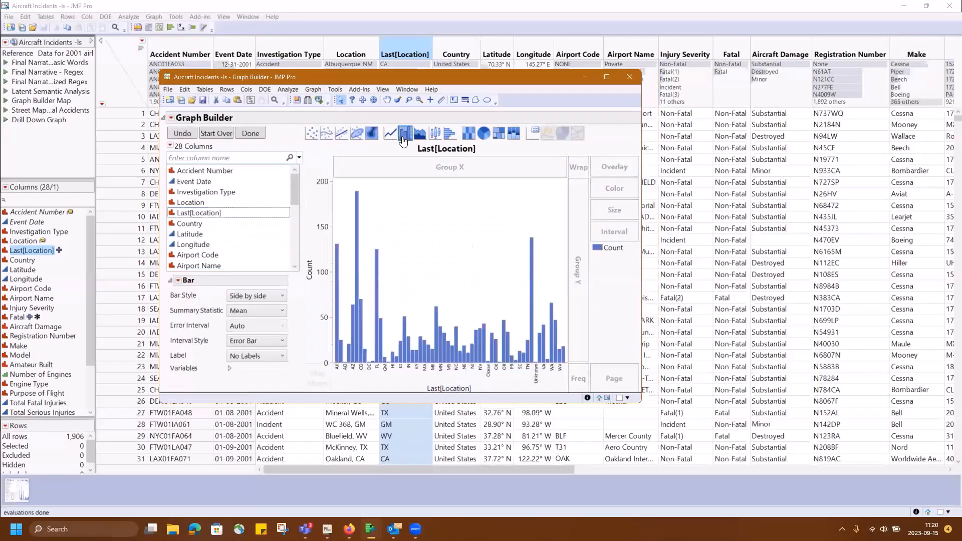
right_click(487, 373)
mouse_move(531, 391)
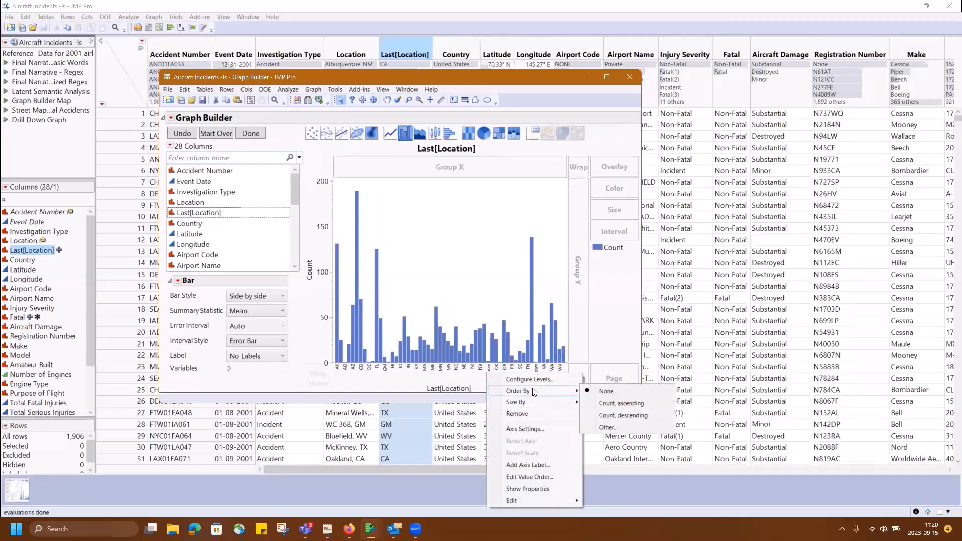
left_click(618, 418)
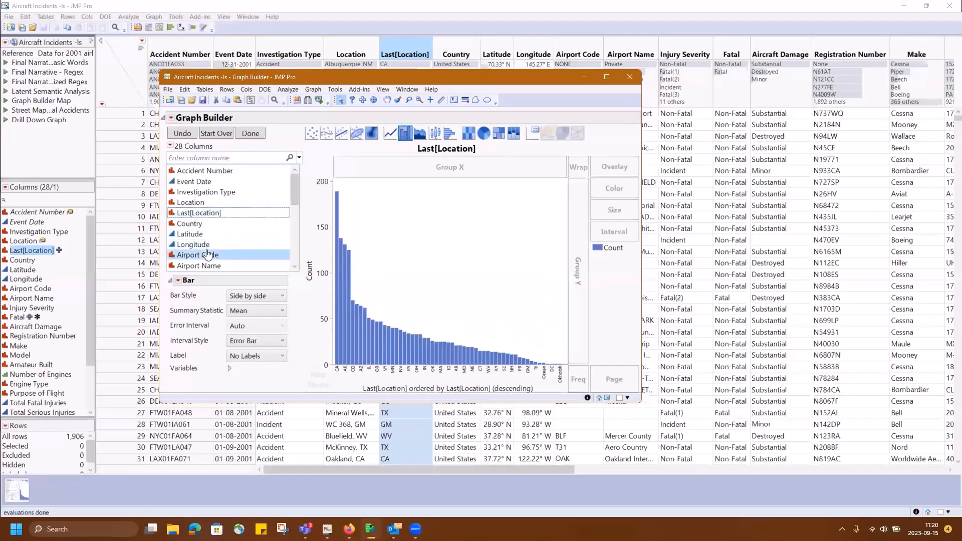
Step: Overlay the bars by Fatal and set the bar style to Stacked
scroll(214, 253, "down", 1)
left_click(227, 255)
left_click_drag(227, 255, 617, 168)
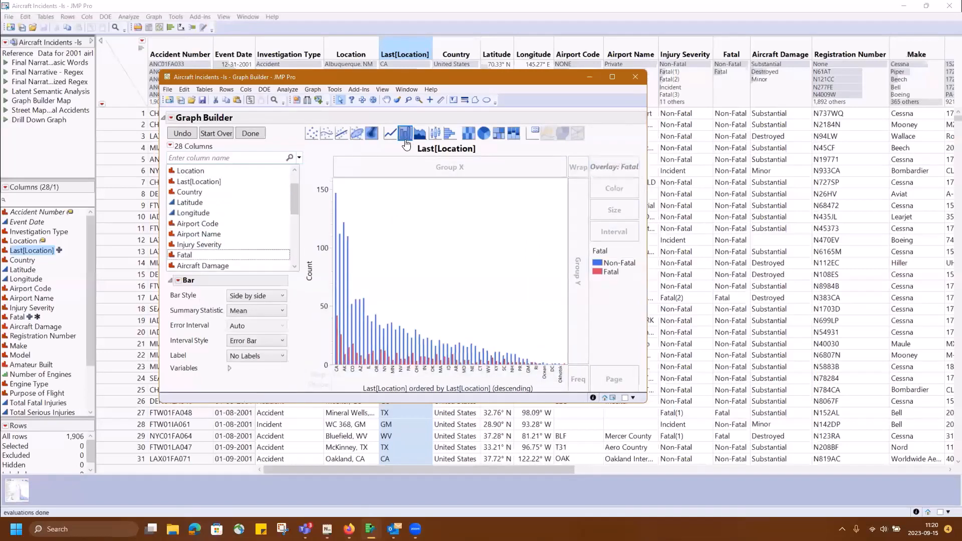
left_click(265, 297)
left_click(255, 321)
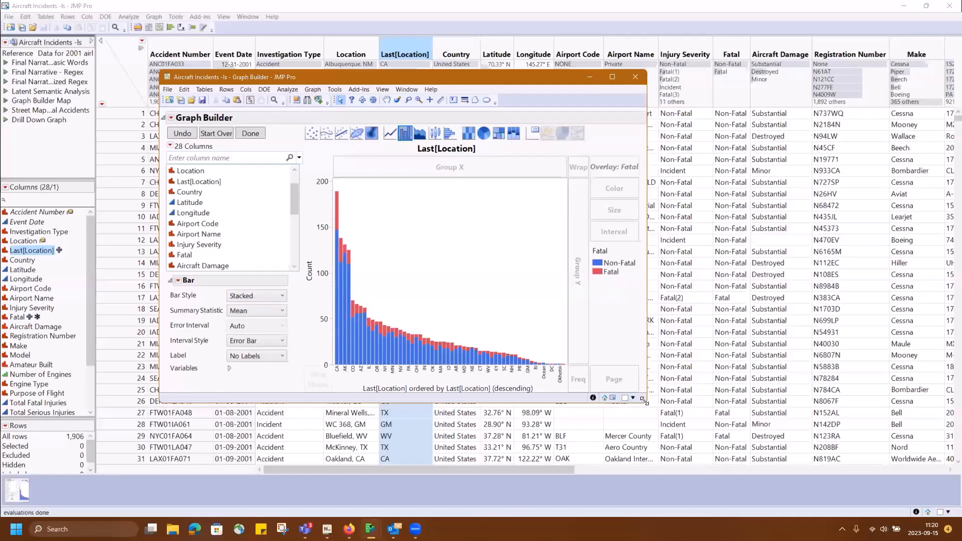
Step: Enlarge the Graph Builder window so every location label fits, and reposition it over the data table
left_click_drag(644, 400, 820, 448)
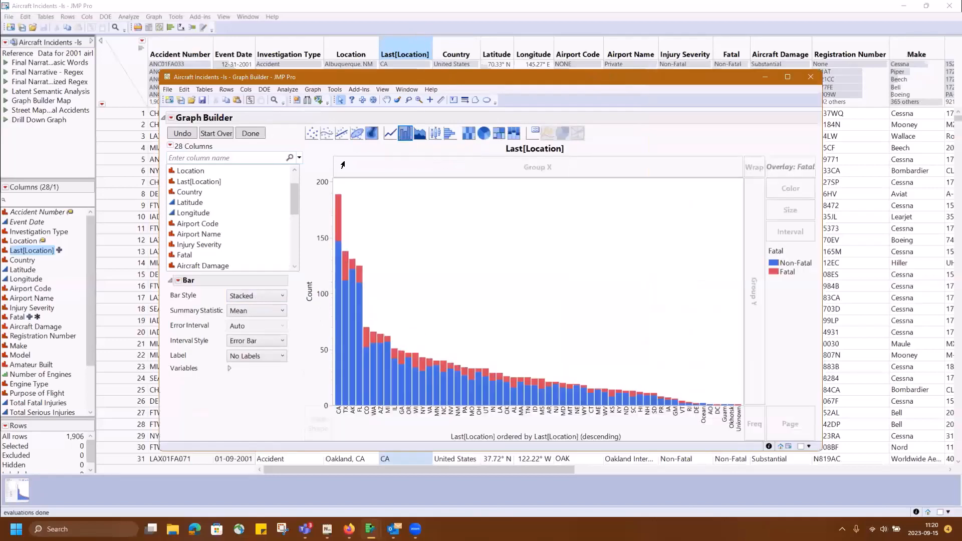
left_click_drag(444, 74, 382, 36)
mouse_move(275, 196)
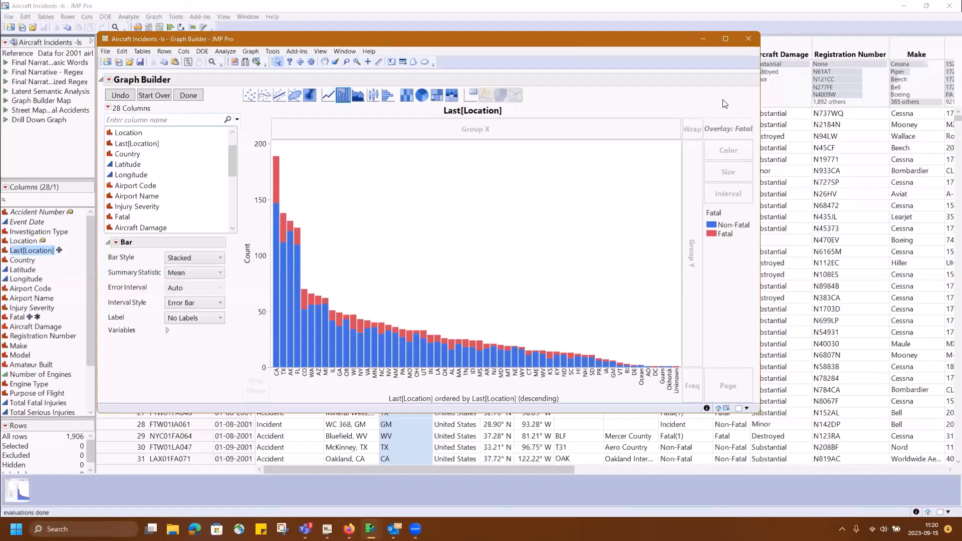
left_click_drag(383, 40, 325, 47)
left_click_drag(705, 87, 668, 86)
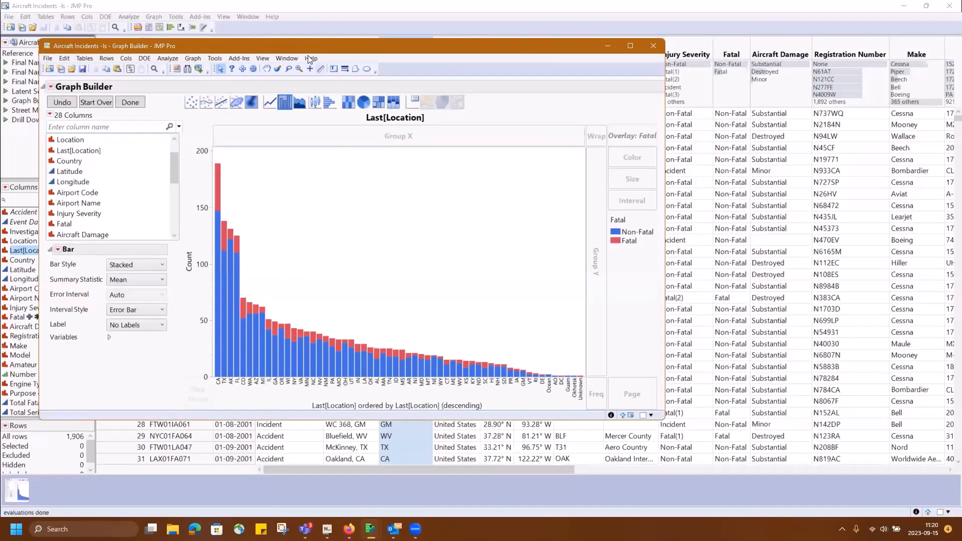
Step: Start a second Graph Builder graph on the aircraft incidents data and bring the Broad Phase of Flight column into view
left_click_drag(307, 48, 316, 77)
left_click(159, 28)
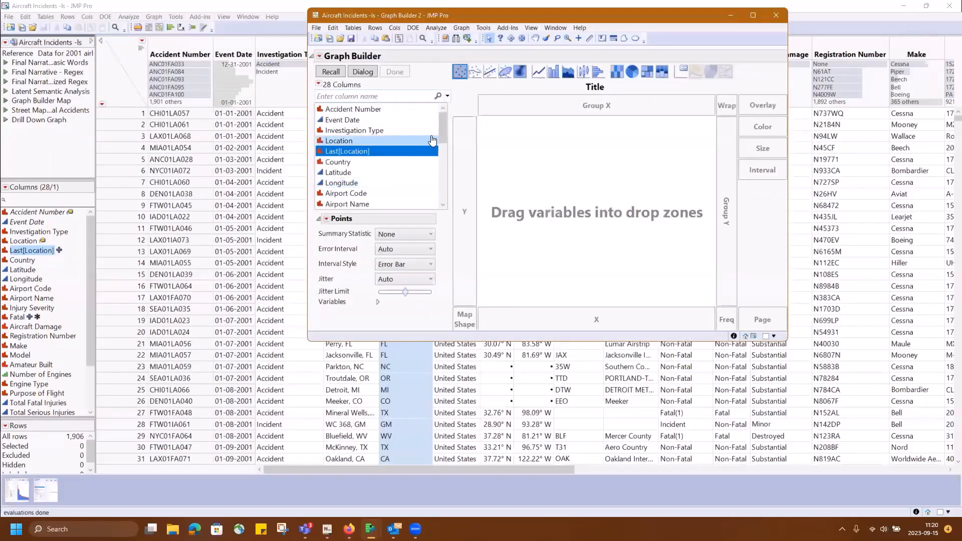
left_click_drag(443, 123, 443, 167)
left_click(378, 153)
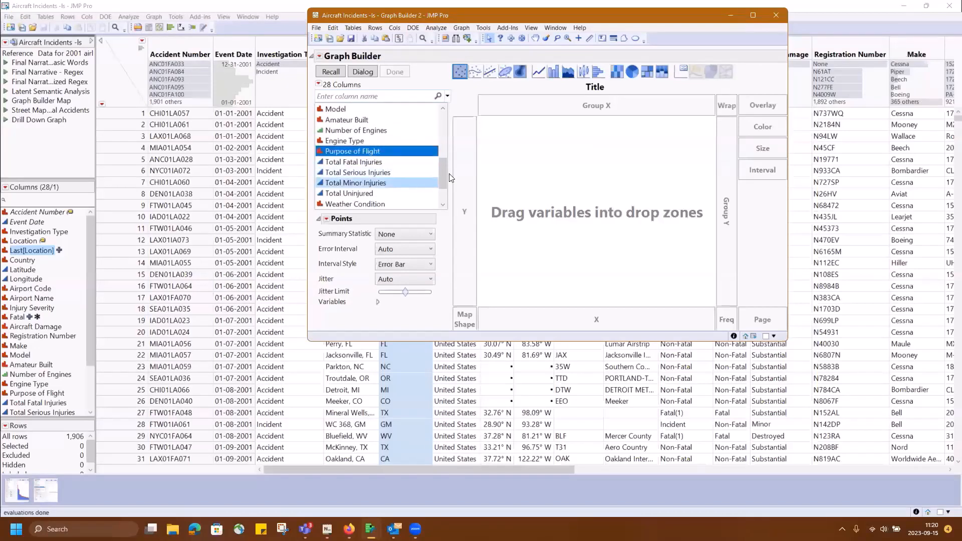
scroll(396, 201, "down", 1)
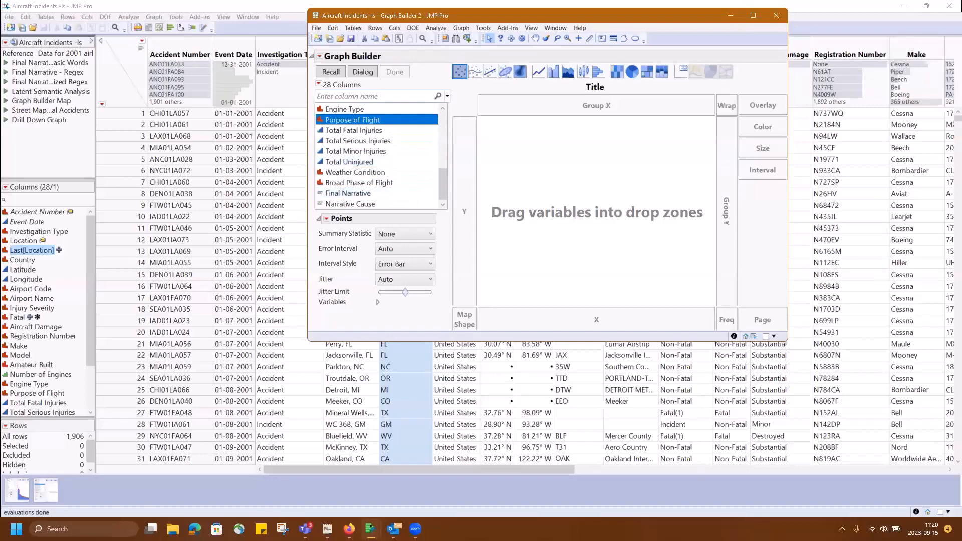
Step: Run the saved Drill Down Graph script, inspect the hover label of its CA Non-Fatal bar, and return to the empty graph
left_click(6, 121)
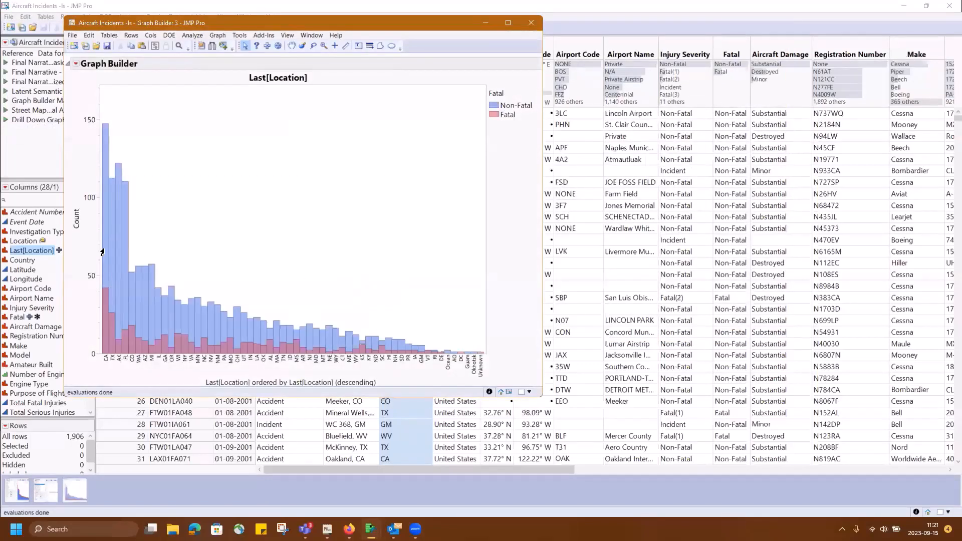
mouse_move(103, 252)
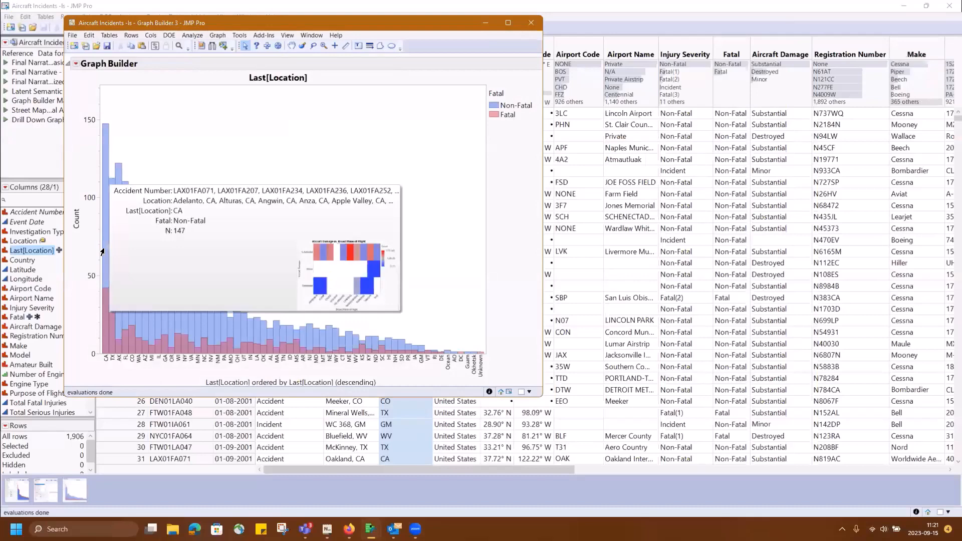
left_click(44, 492)
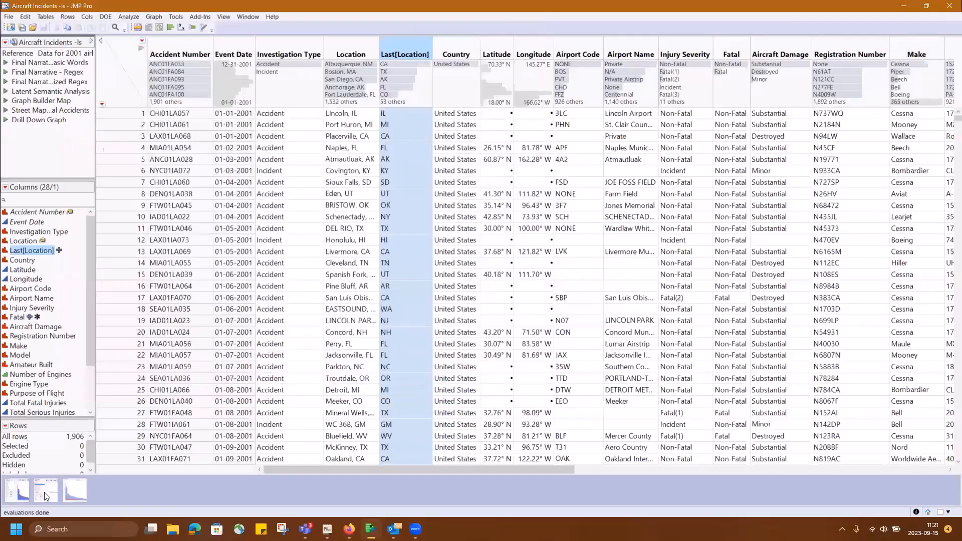
double_click(44, 492)
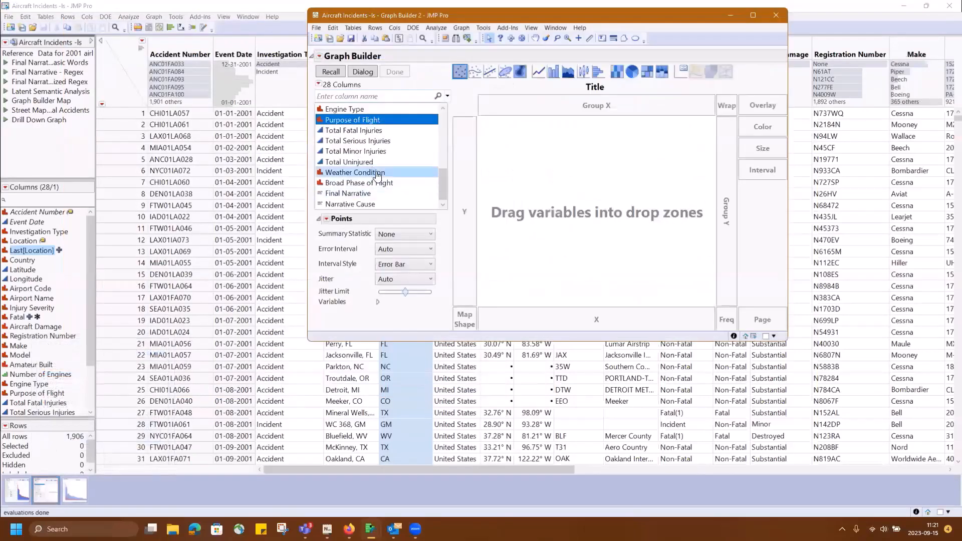
Step: Build a heatmap with Broad Phase of Flight on the X axis and Aircraft Damage on the Y axis
left_click_drag(379, 184, 594, 334)
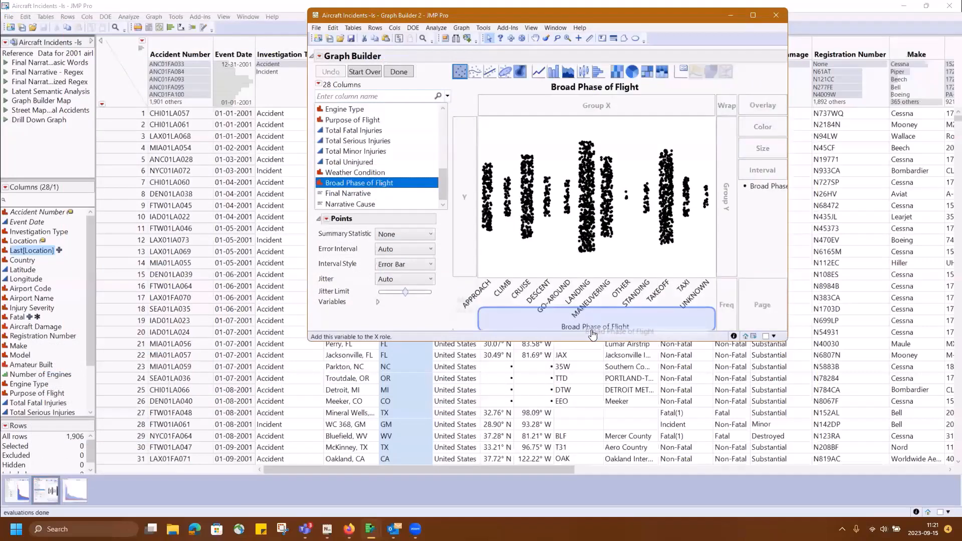
scroll(386, 174, "up", 2)
scroll(386, 174, "up", 1)
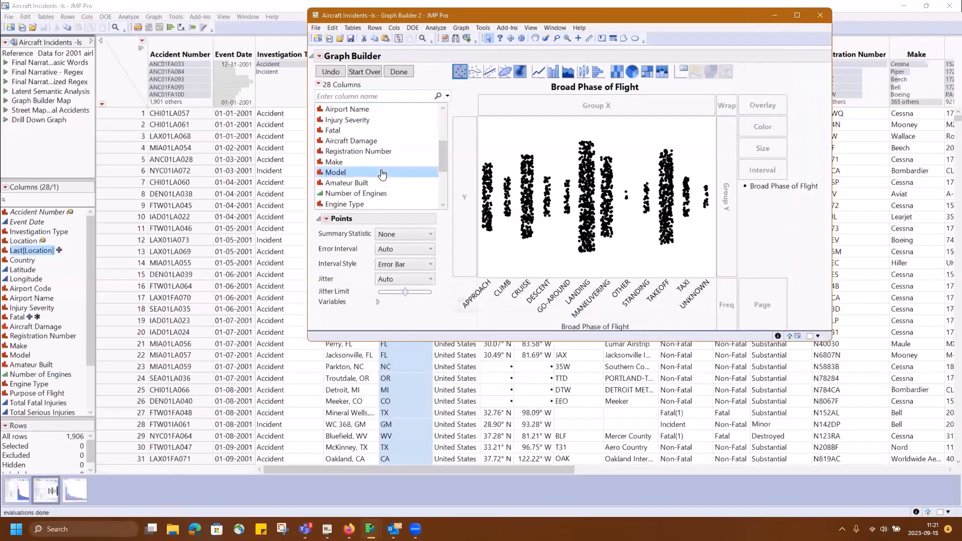
left_click_drag(358, 141, 456, 183)
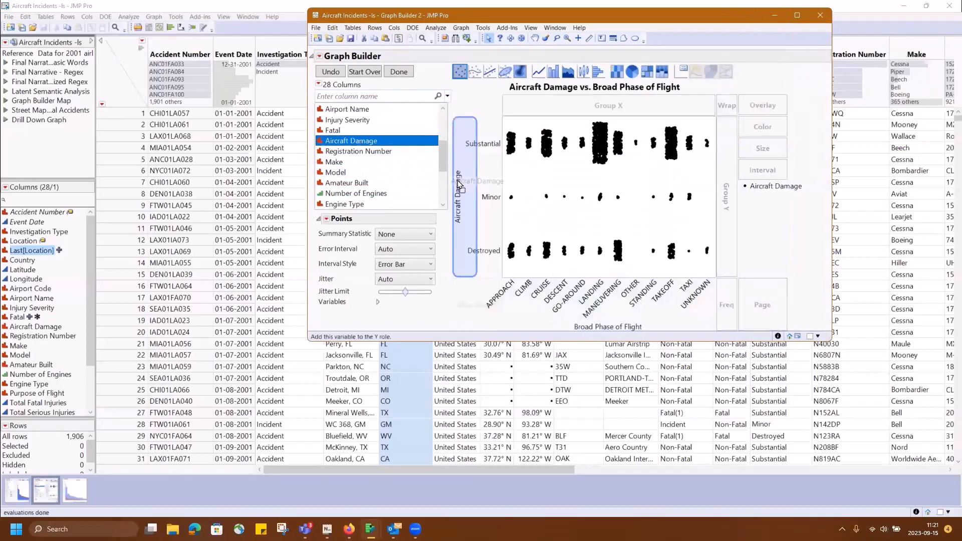
left_click(661, 75)
left_click(619, 72)
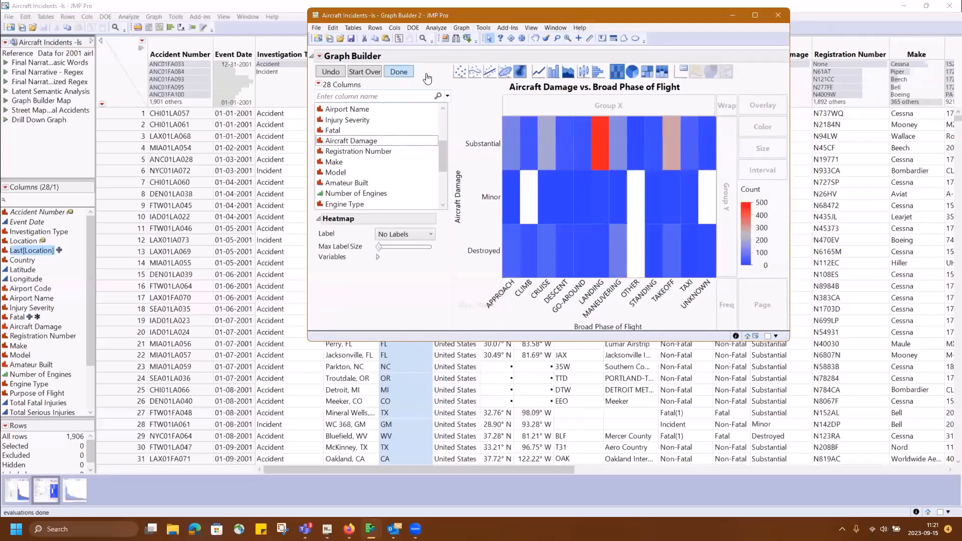
Step: Finish editing the Aircraft Damage heatmap, and enlarge and reposition its window
left_click(400, 72)
left_click_drag(614, 297, 881, 418)
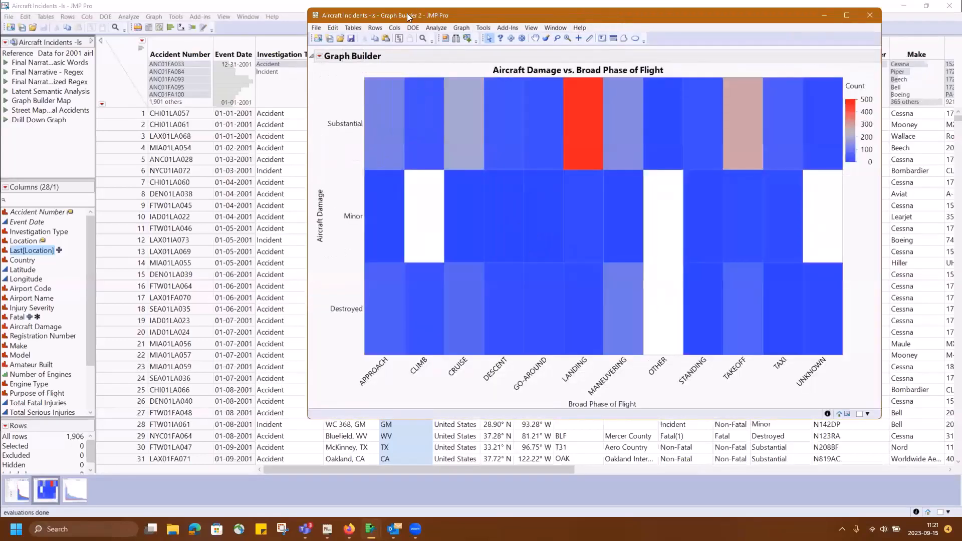
left_click_drag(414, 15, 368, 7)
mouse_move(590, 186)
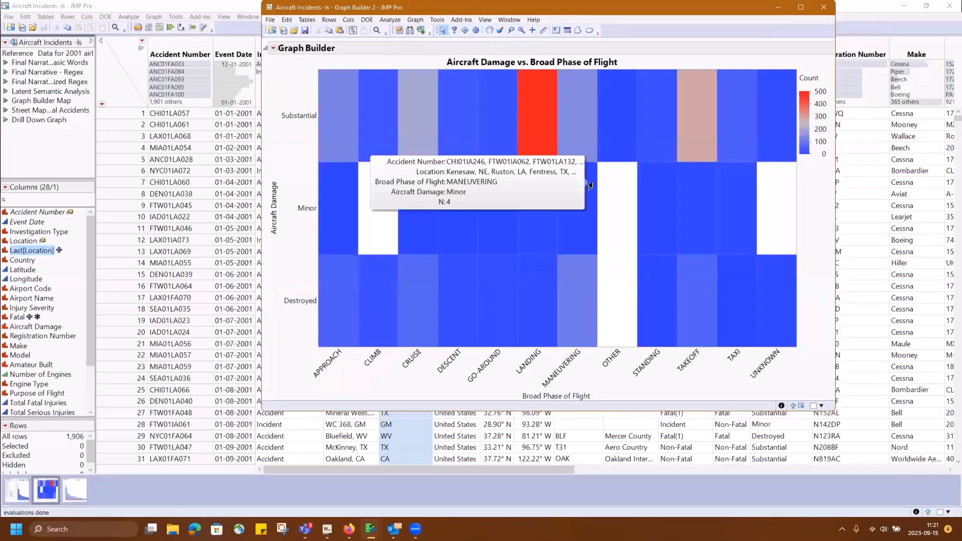
Step: Save the heatmap's script to the clipboard
left_click(274, 49)
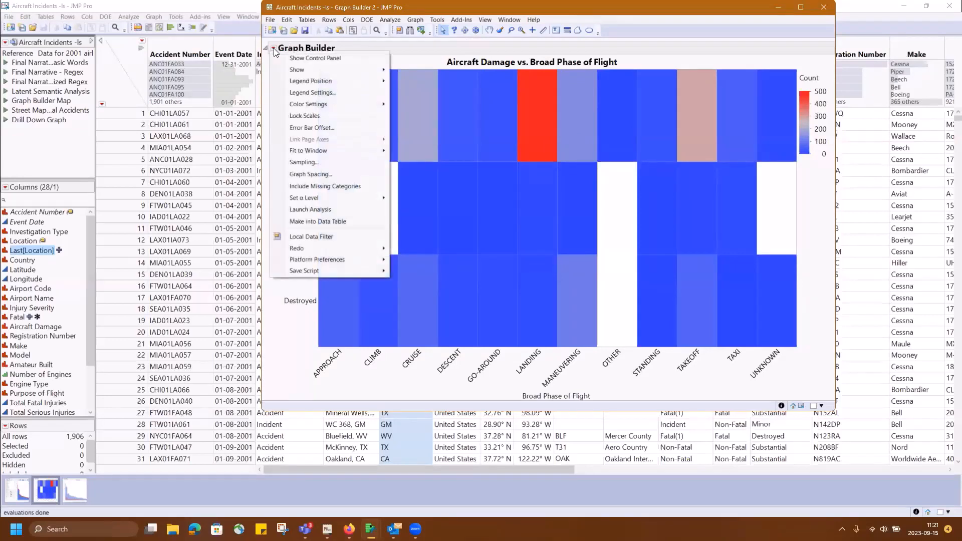
mouse_move(347, 275)
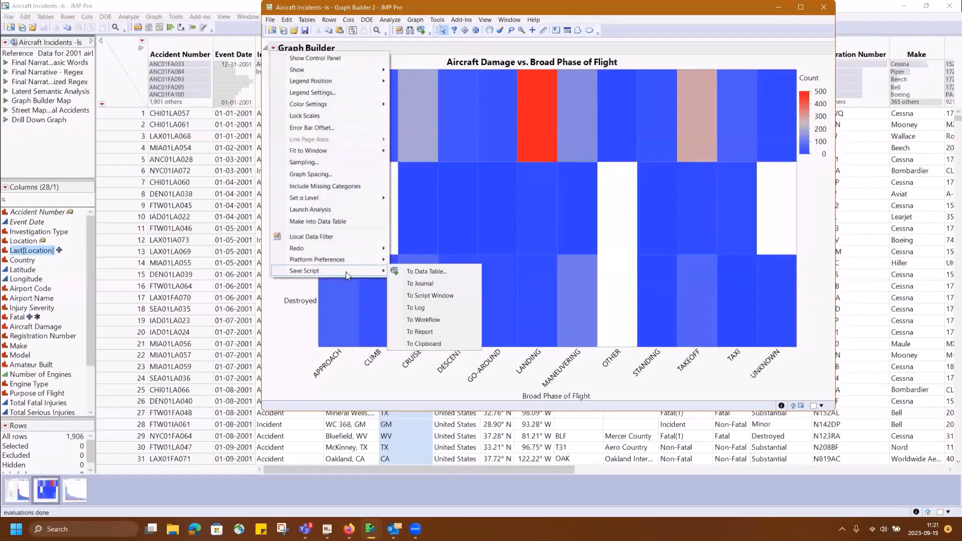
left_click(425, 345)
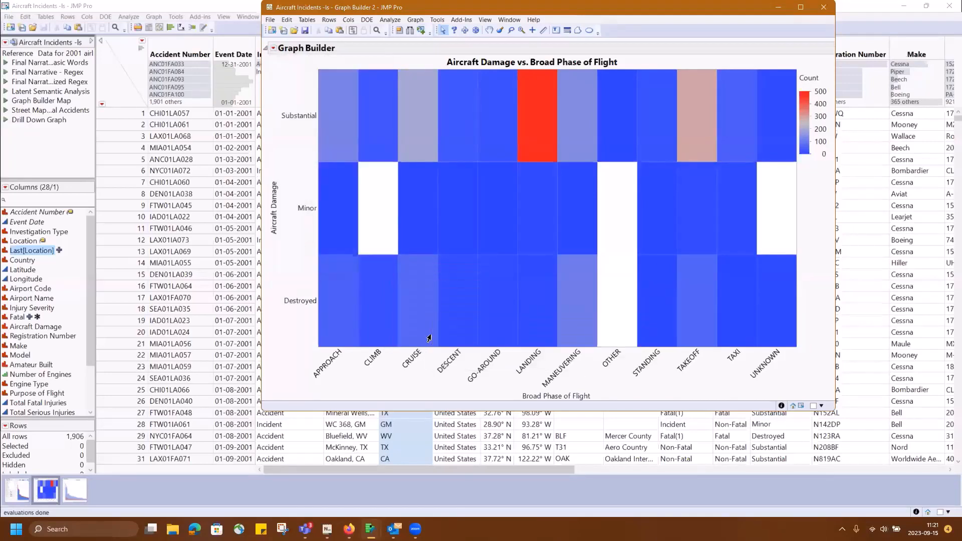
Step: Paste the copied heatmap as a hover label graphlet into the stacked Last[Location] bar chart
left_click(22, 497)
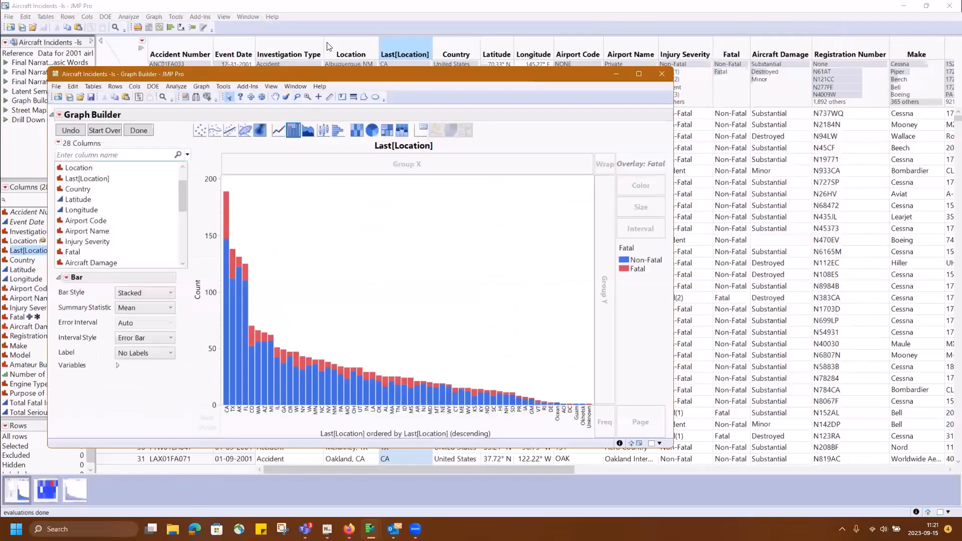
left_click_drag(312, 76, 326, 43)
right_click(367, 182)
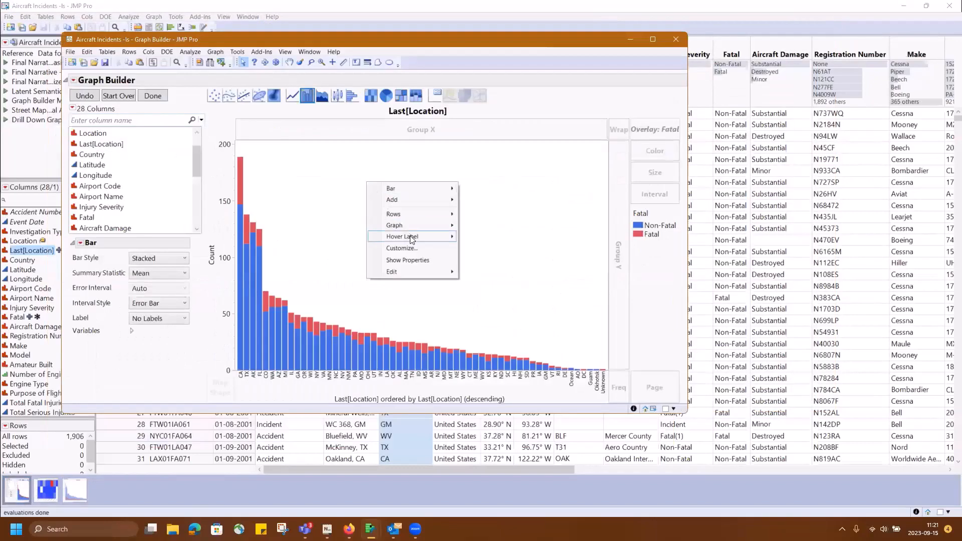
mouse_move(410, 239)
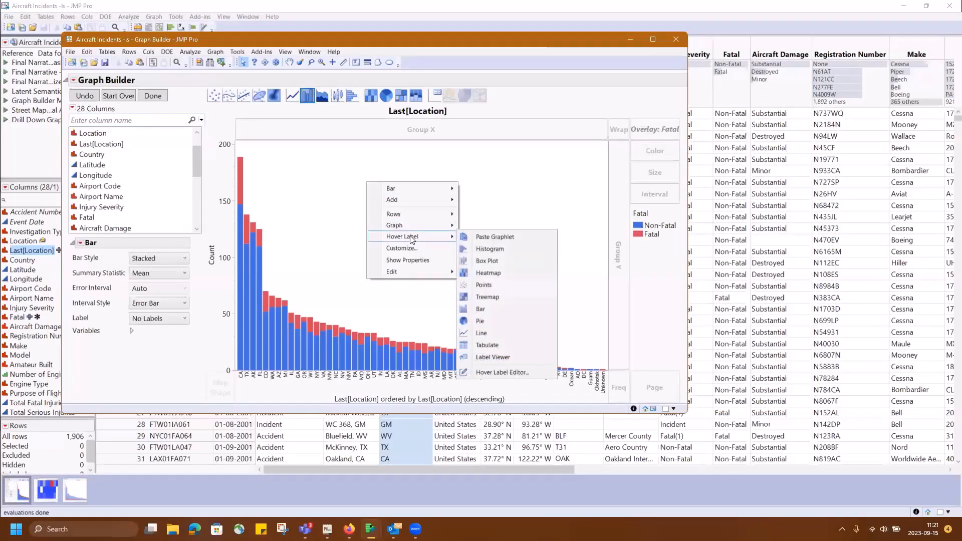
left_click(511, 238)
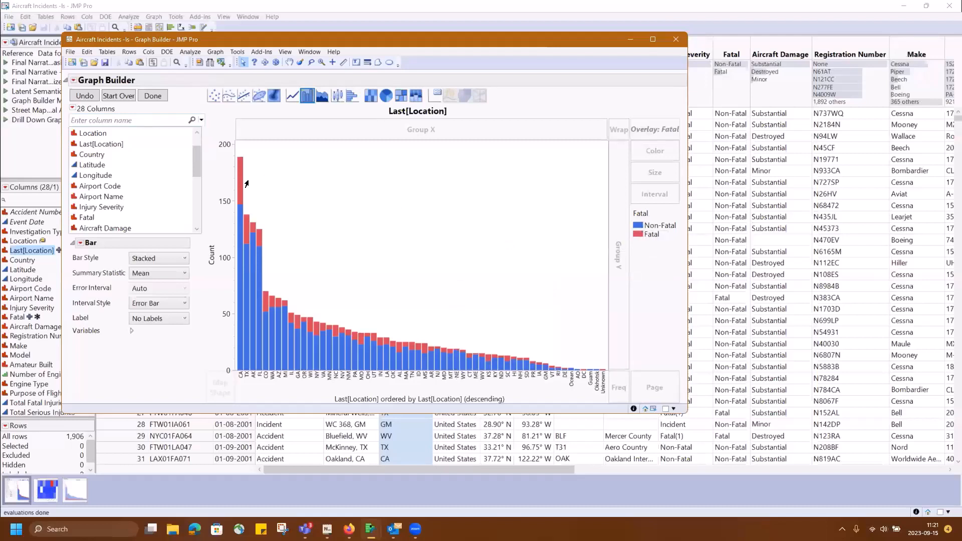
Step: Open the heatmap from the CA Fatal bar's hover label, inspect its Local Data Filter, and close the window
mouse_move(240, 186)
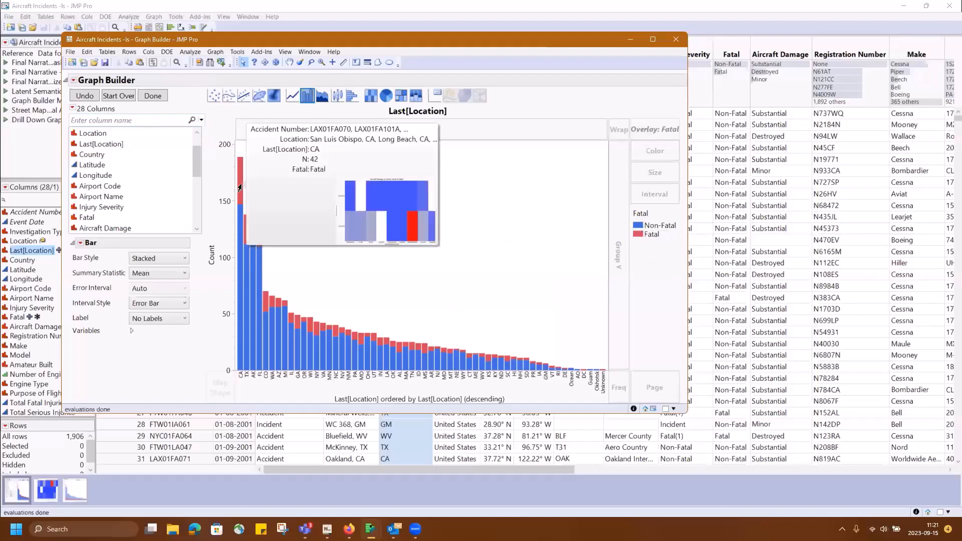
left_click(396, 219)
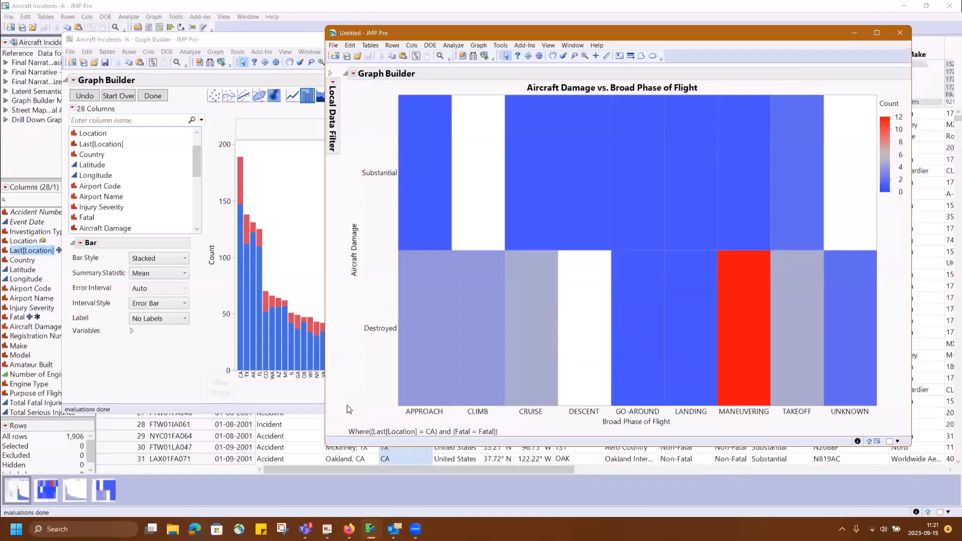
left_click_drag(348, 405, 449, 401)
mouse_move(518, 437)
left_mouse_down()
mouse_move(503, 422)
mouse_move(393, 405)
mouse_move(348, 435)
left_mouse_up()
left_click(329, 76)
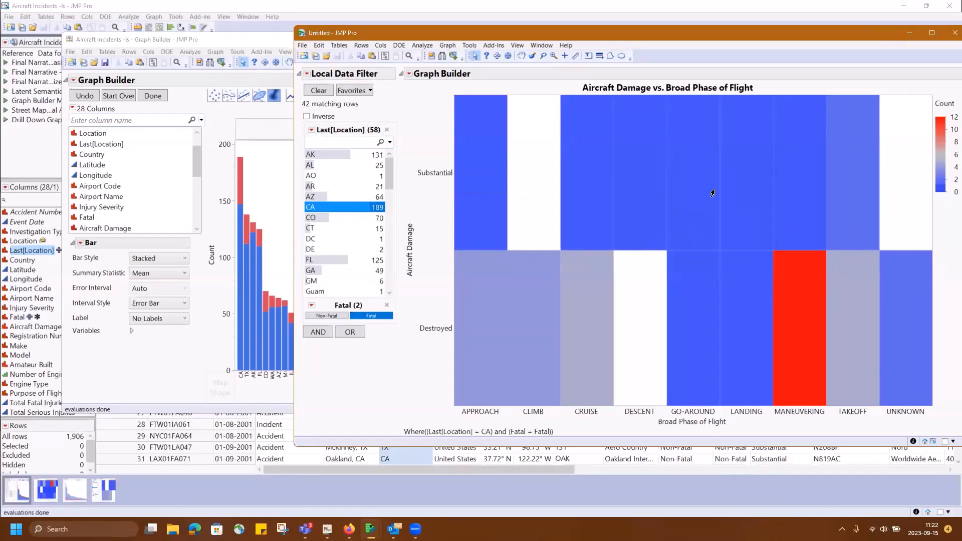
left_click_drag(830, 34, 702, 35)
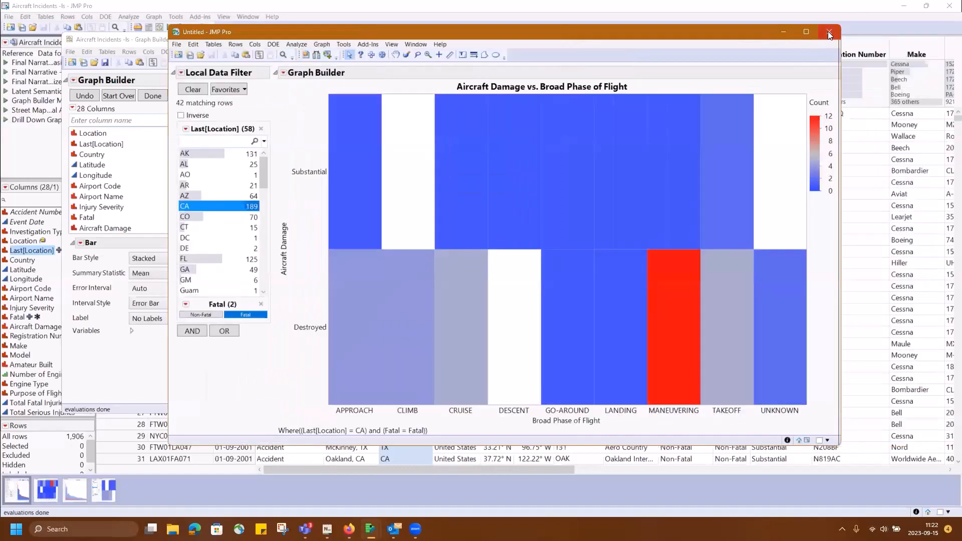
left_click(827, 32)
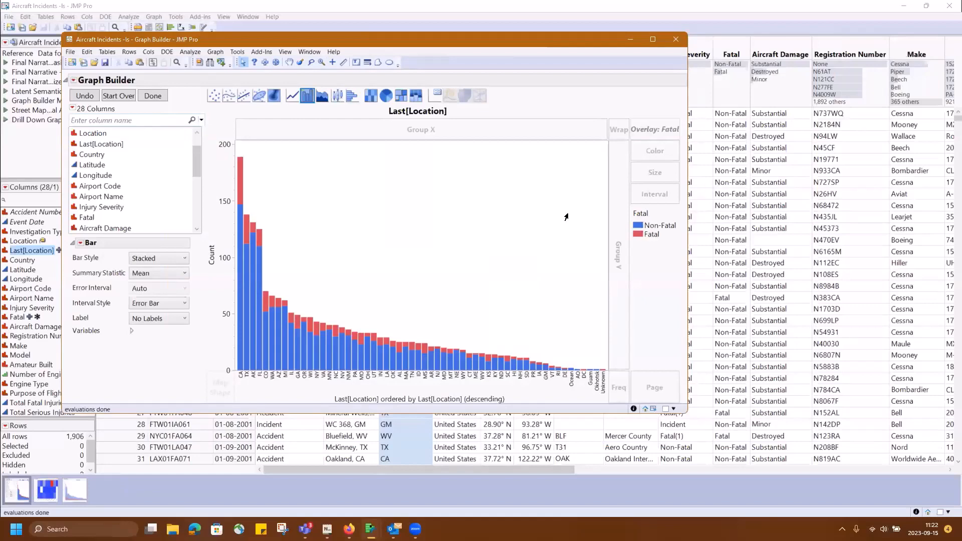
Step: In the saved drill-down example, open the CA Non-Fatal bar's heatmap and the map behind its Destroyed, STANDING cell
left_click(74, 493)
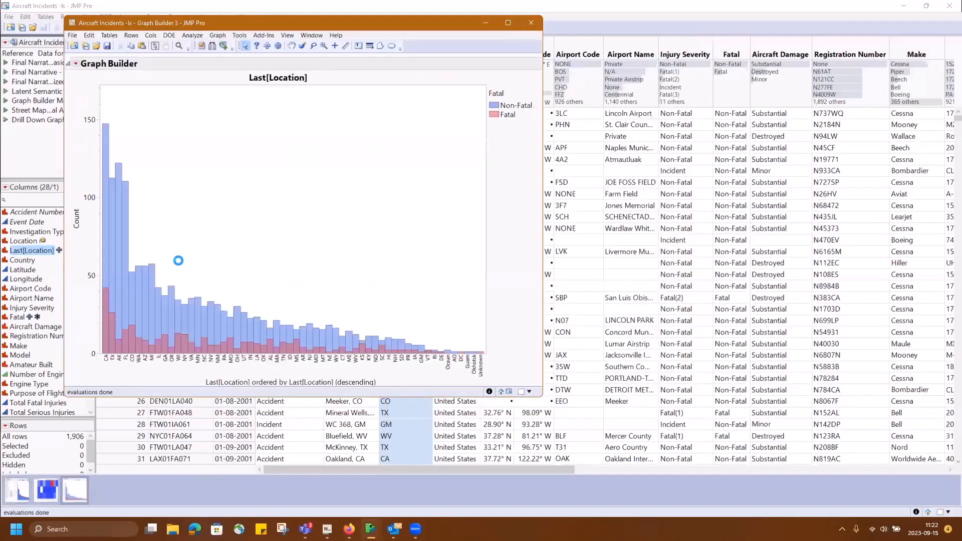
mouse_move(105, 214)
left_click(354, 230)
mouse_move(323, 240)
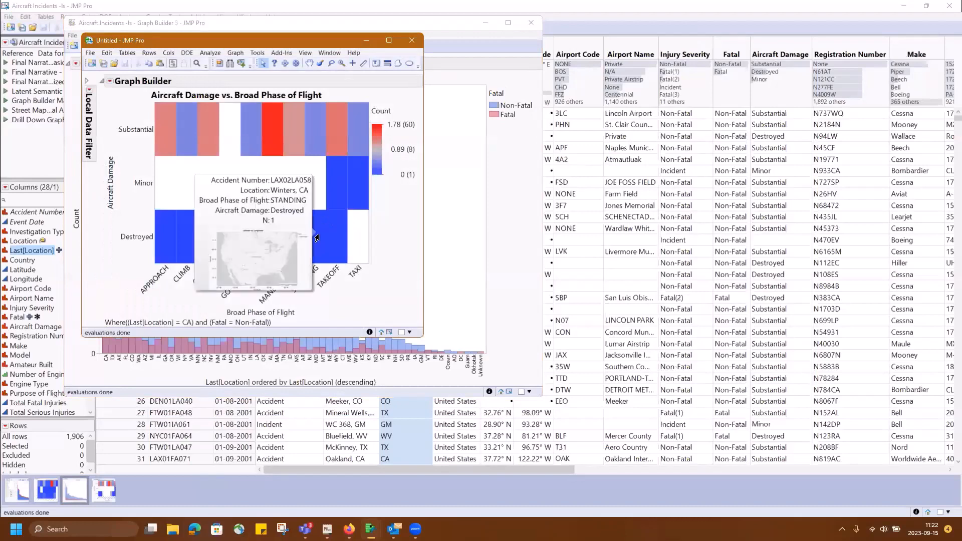
left_click(261, 252)
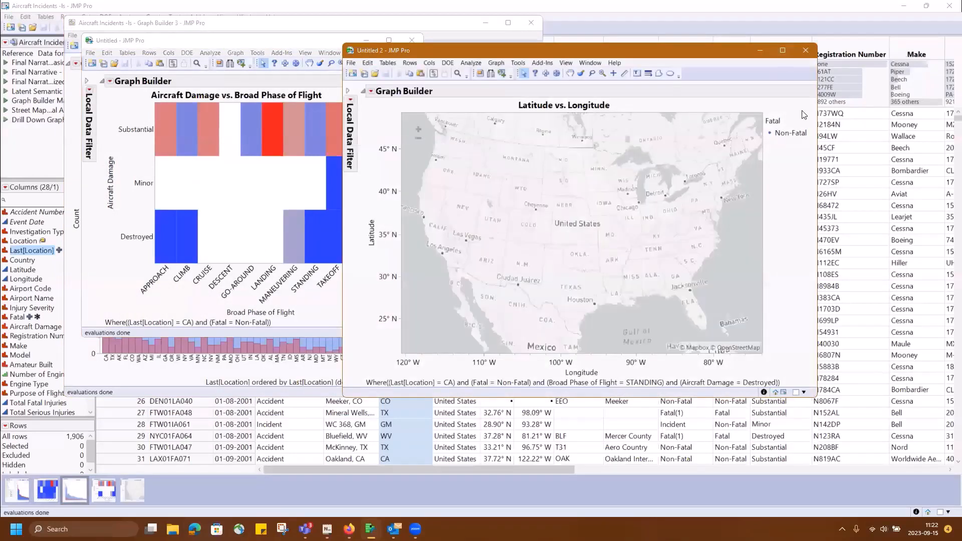
Step: Close the example's map, heatmap and bar chart, and minimize the Aircraft Damage heatmap window
left_click(811, 51)
left_click(412, 40)
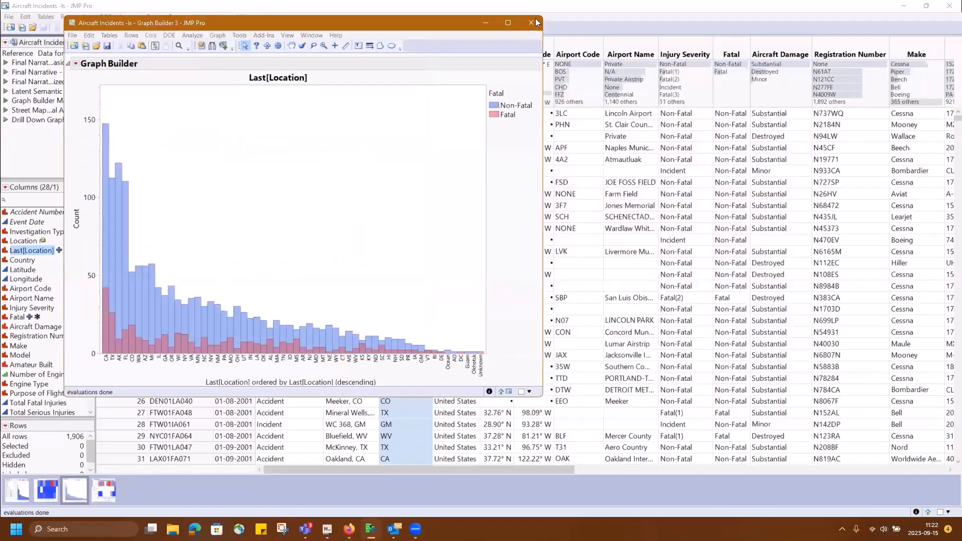
left_click(530, 25)
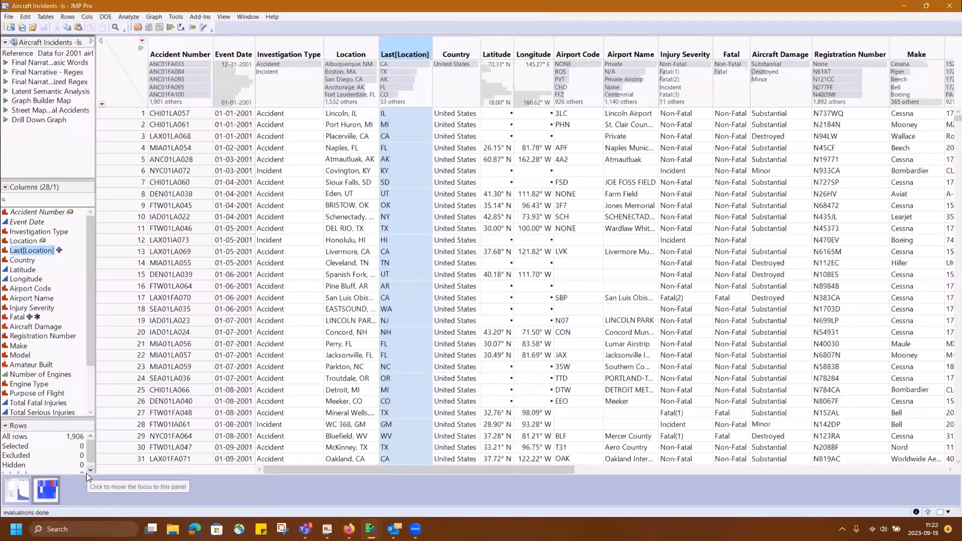
left_click(54, 491)
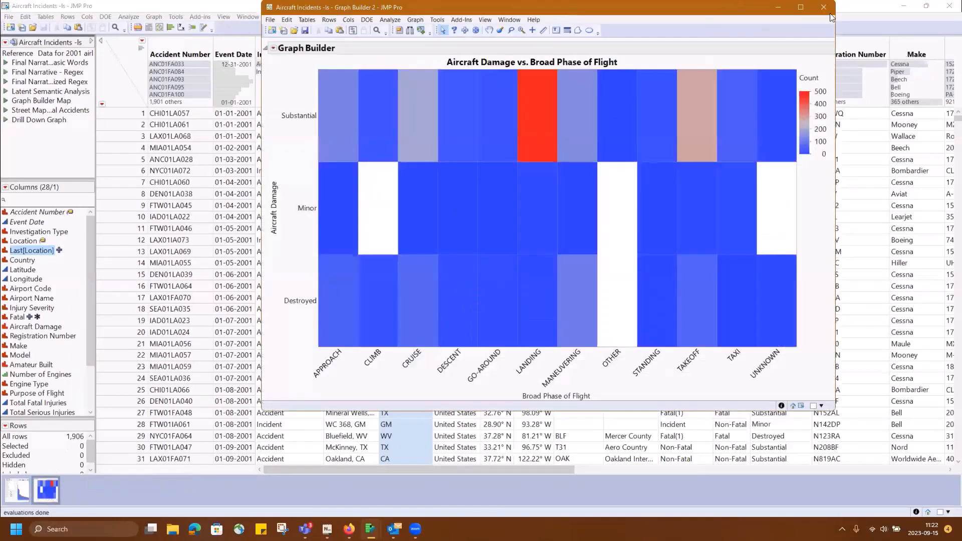
left_click(779, 7)
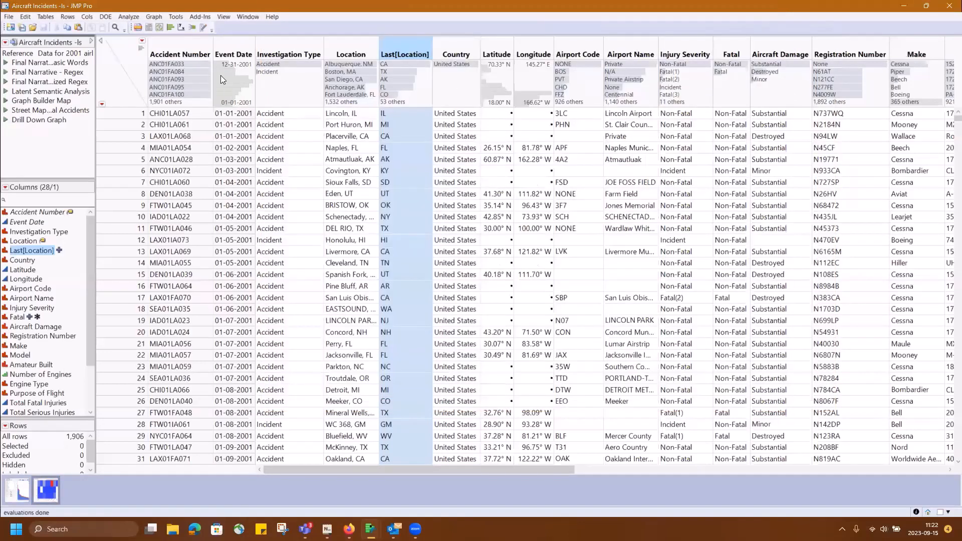
Step: Start a new Graph Builder graph from the Aircraft Incidents table and plot Latitude on Y against Longitude on X
left_click(159, 28)
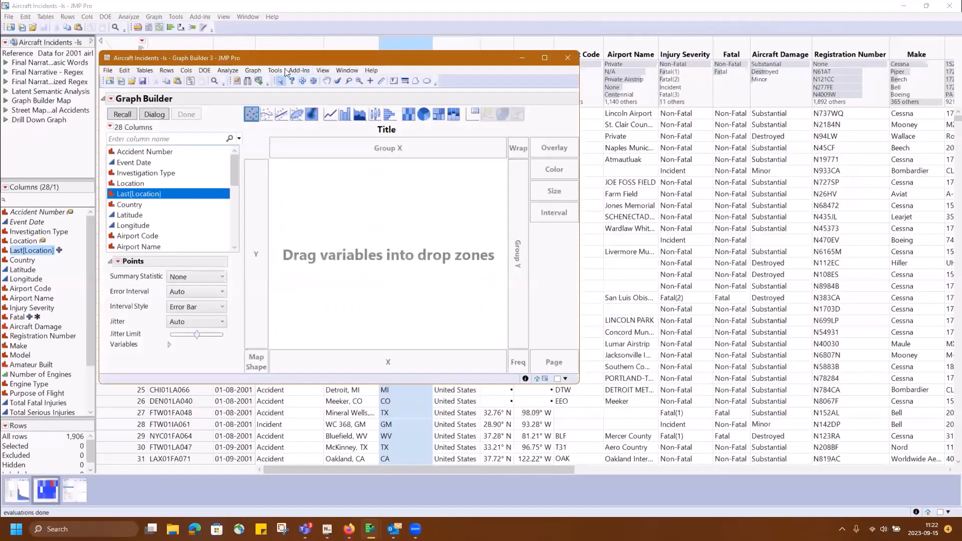
left_click_drag(291, 57, 331, 46)
left_click_drag(274, 155, 275, 214)
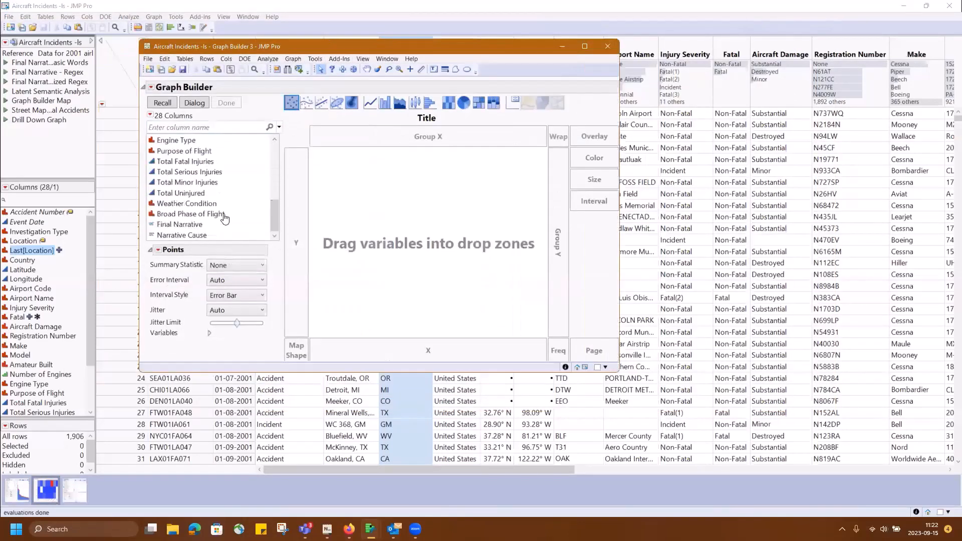
scroll(226, 215, "up", 1)
scroll(201, 180, "up", 3)
left_click(170, 140)
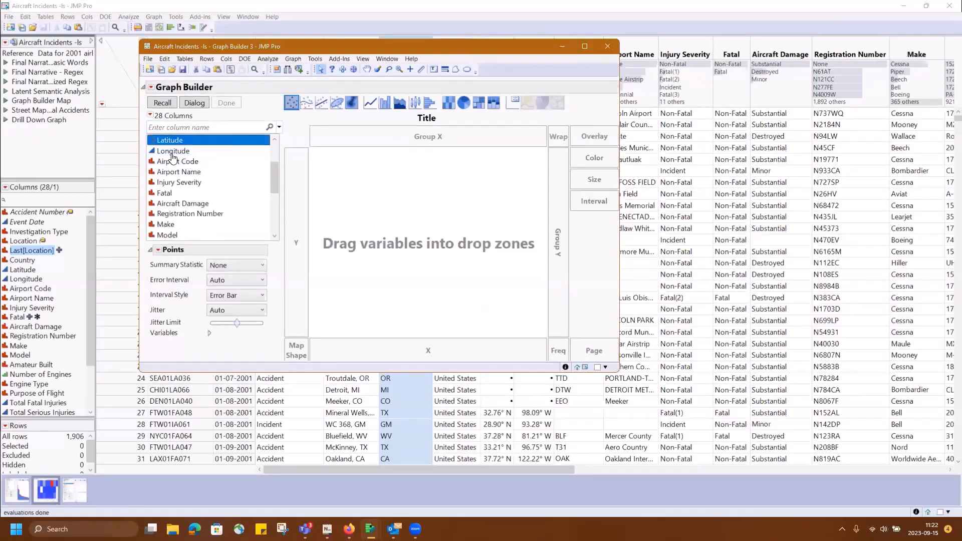
left_click(173, 151, "shift")
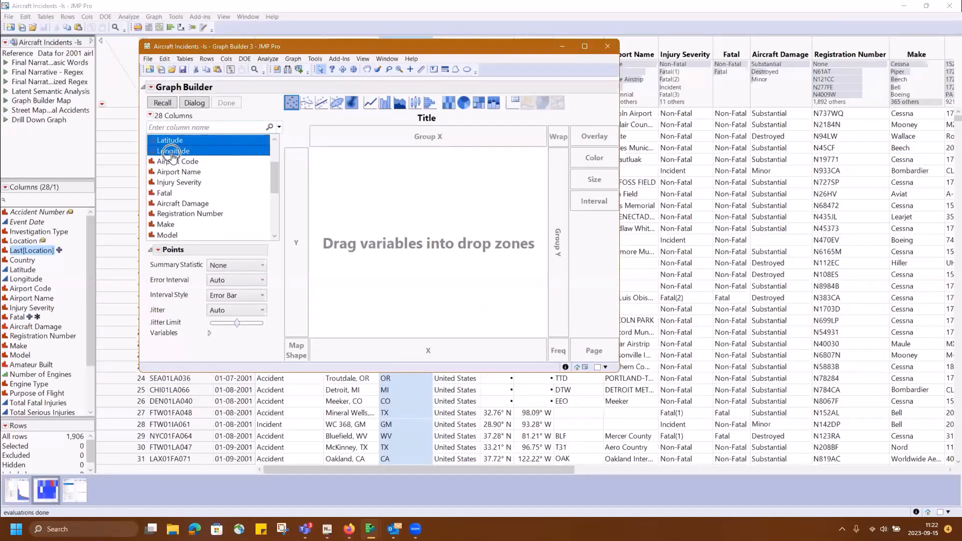
left_click_drag(173, 151, 455, 243)
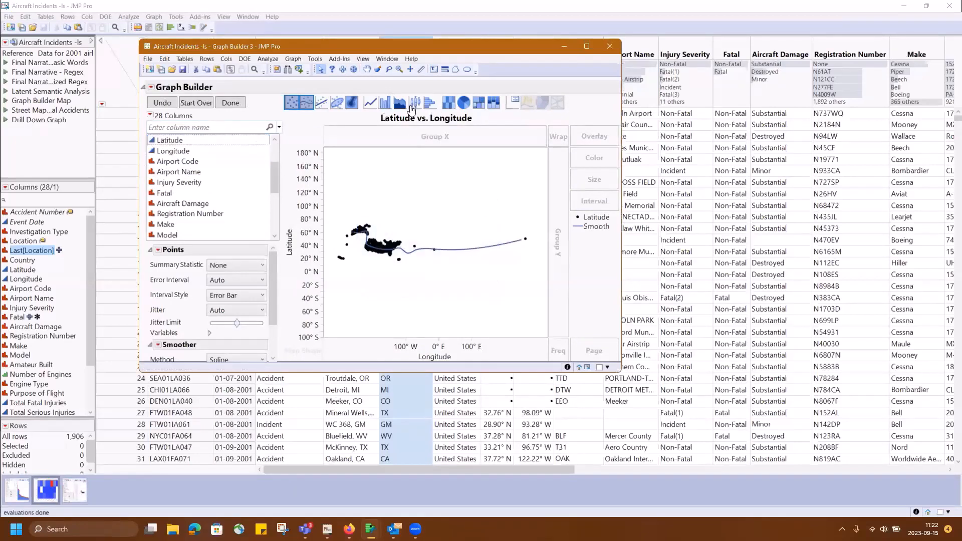
Step: Add a Street Map Service background with Mapbox Light to the Latitude vs. Longitude graph and remove the smoother
right_click(404, 199)
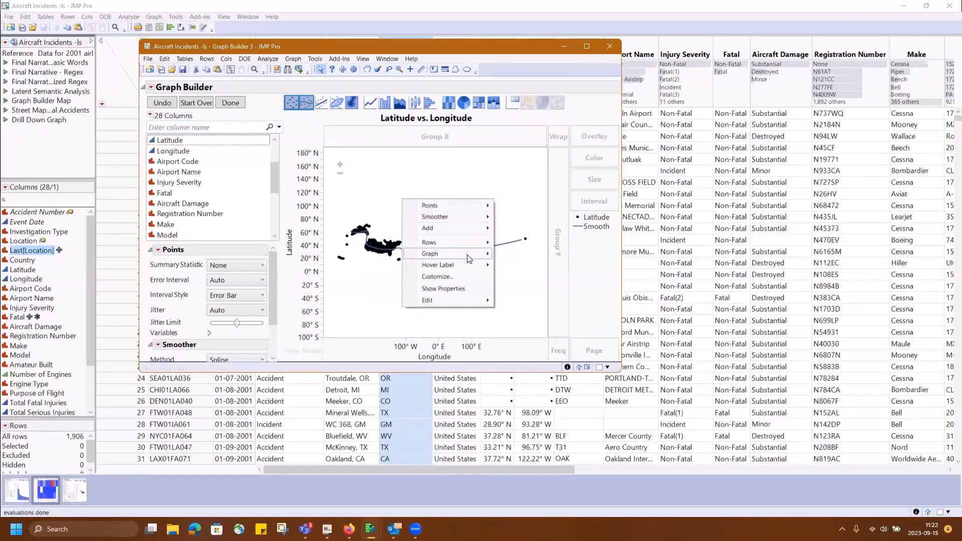
mouse_move(469, 255)
left_click(532, 266)
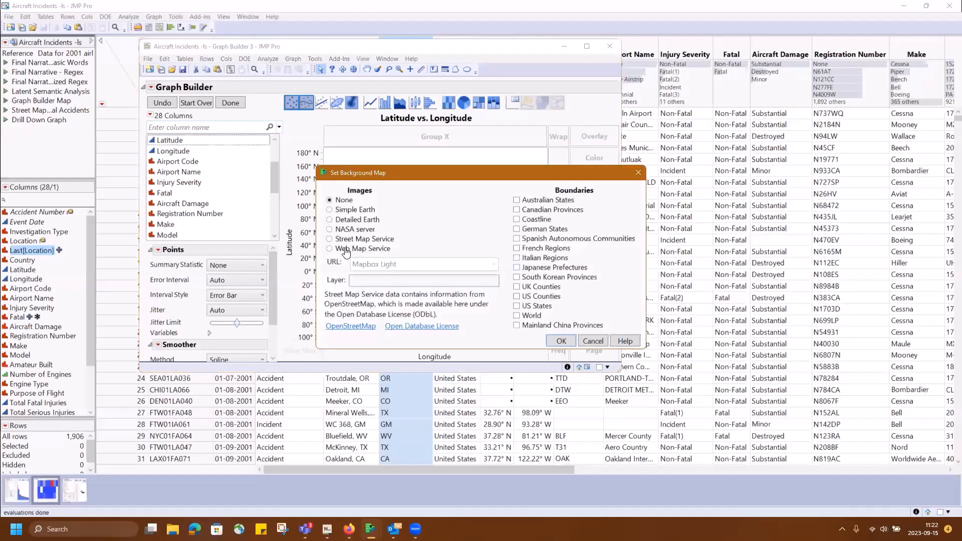
left_click(353, 239)
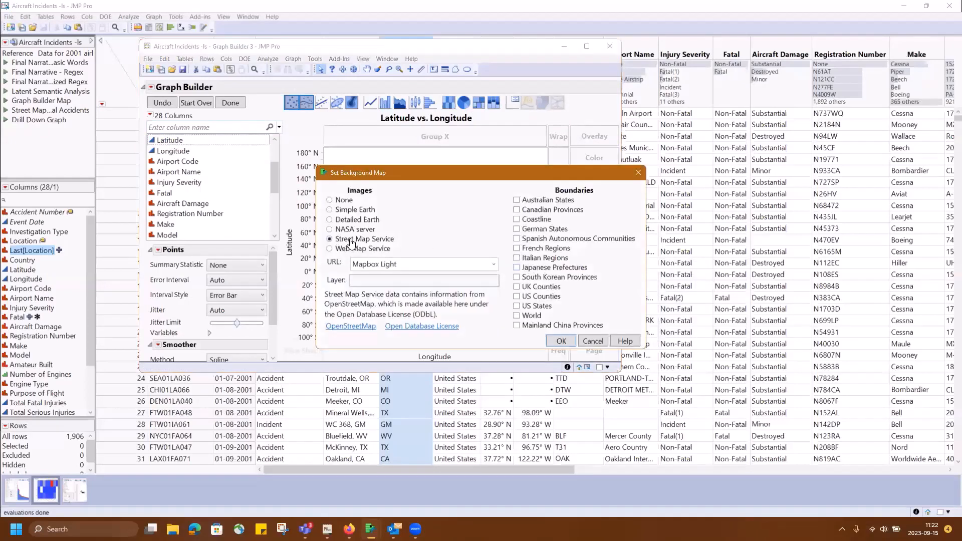
left_click(561, 341)
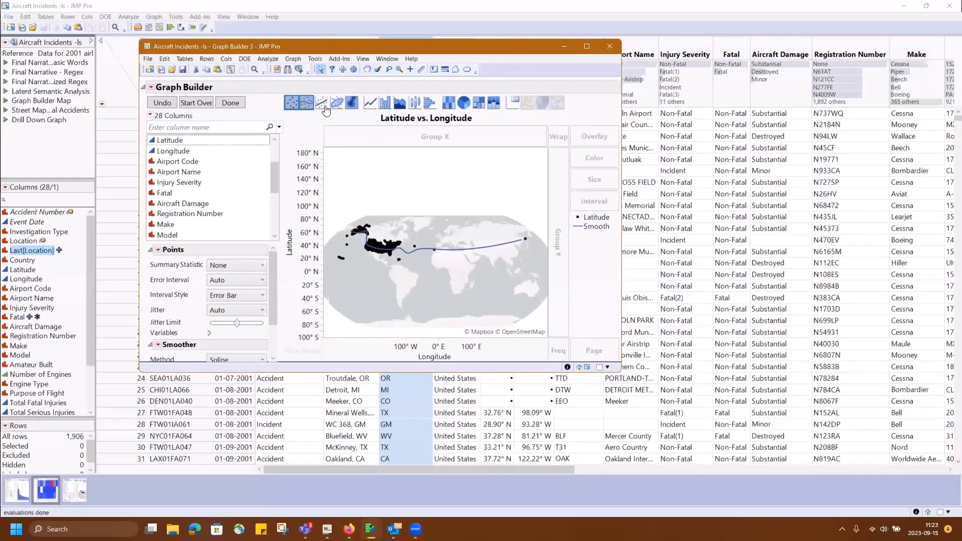
left_click(305, 103)
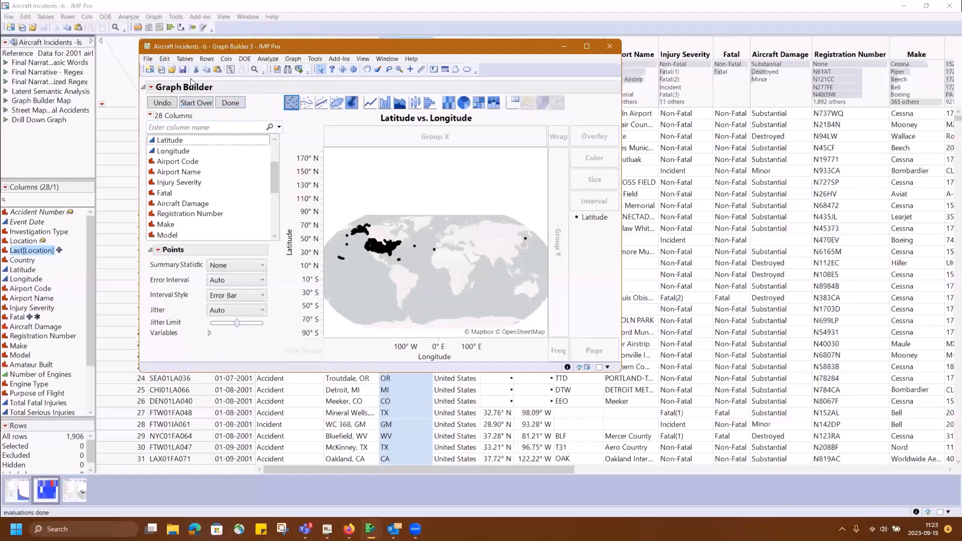
Step: Reposition the map window, then hide its Graph Builder control panel and show it again
left_click_drag(423, 45, 513, 28)
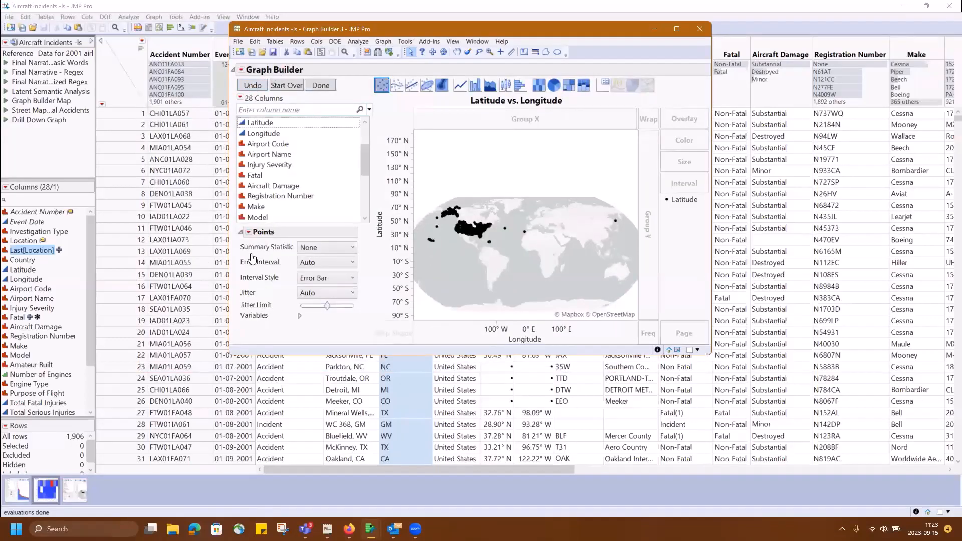
left_click(241, 69)
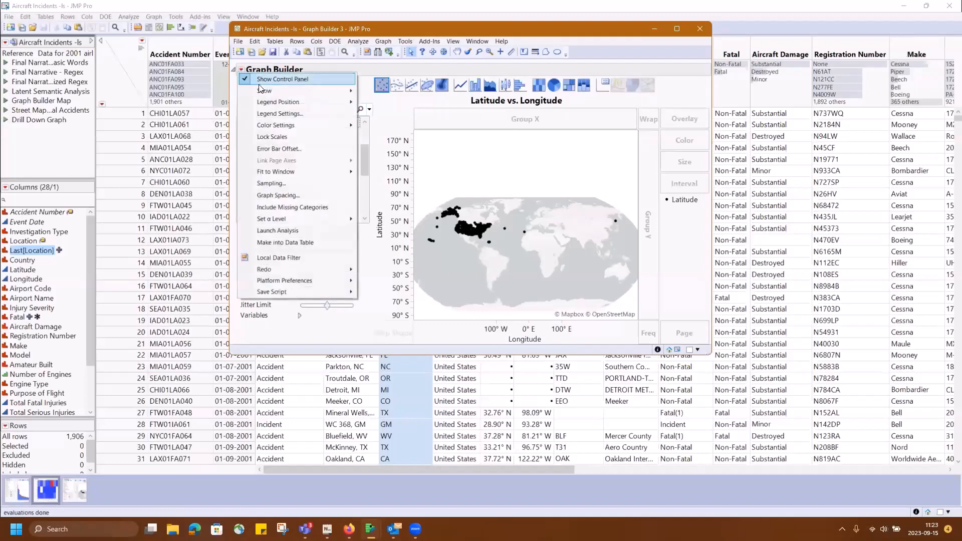
left_click(260, 80)
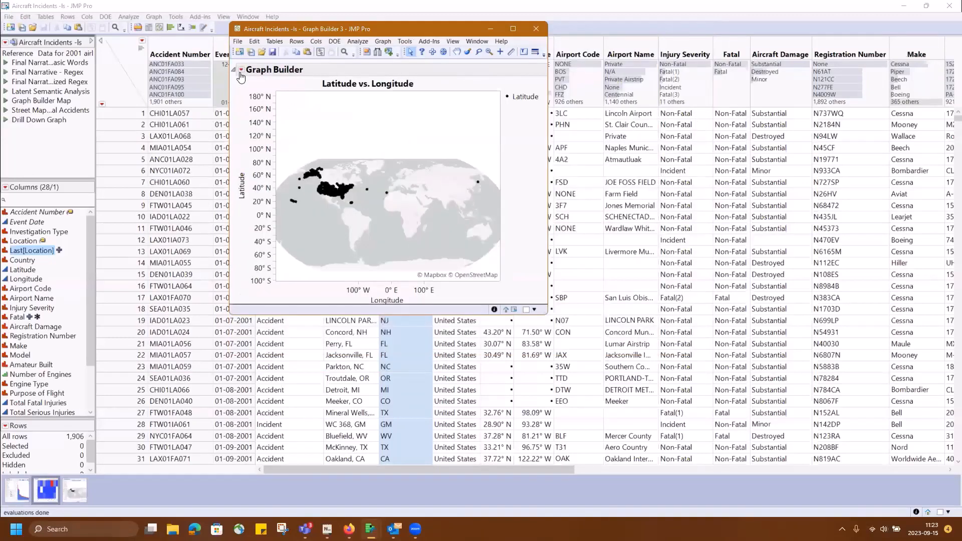
left_click(242, 70)
left_click(248, 77)
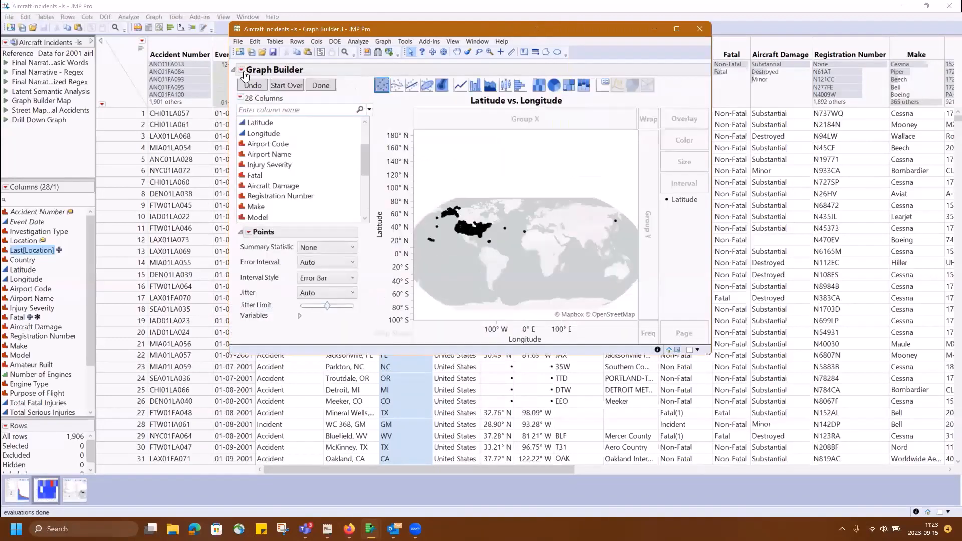
Step: Save the Latitude vs. Longitude map's script to the clipboard while its control panel is shown
left_click(242, 70)
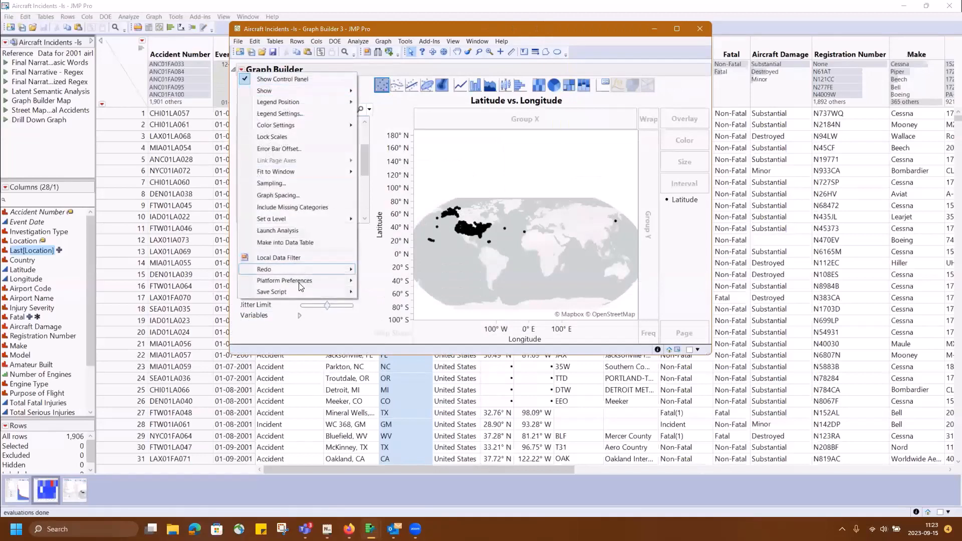
mouse_move(306, 290)
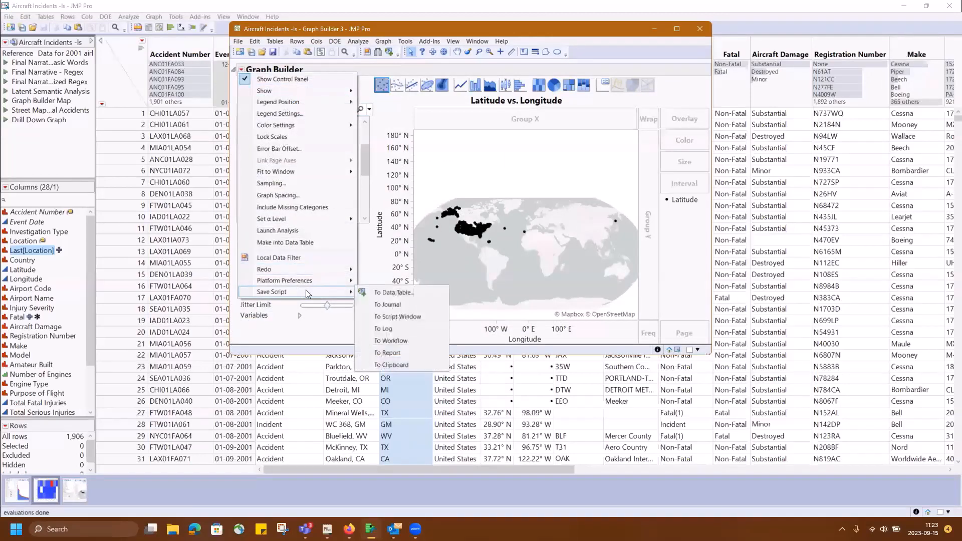
left_click(395, 361)
left_click(116, 483)
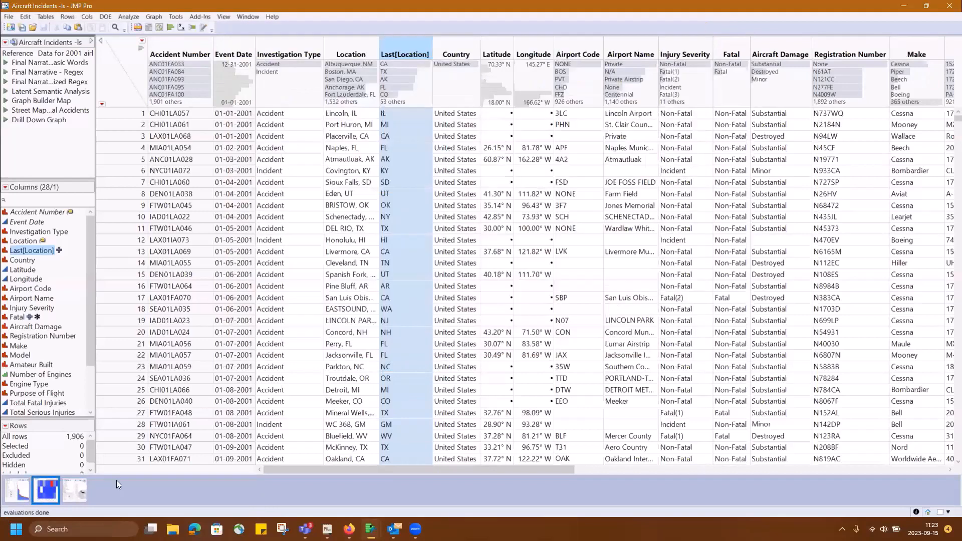
Step: Paste the map as a hover label graphlet into the Aircraft Damage heatmap, and check it from the Substantial, LANDING cell
left_click(45, 497)
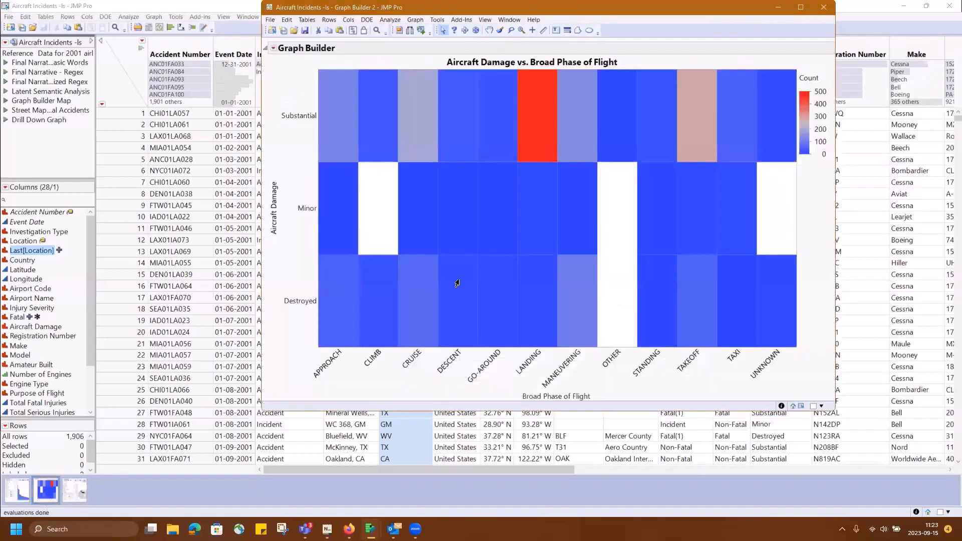
right_click(503, 125)
mouse_move(544, 176)
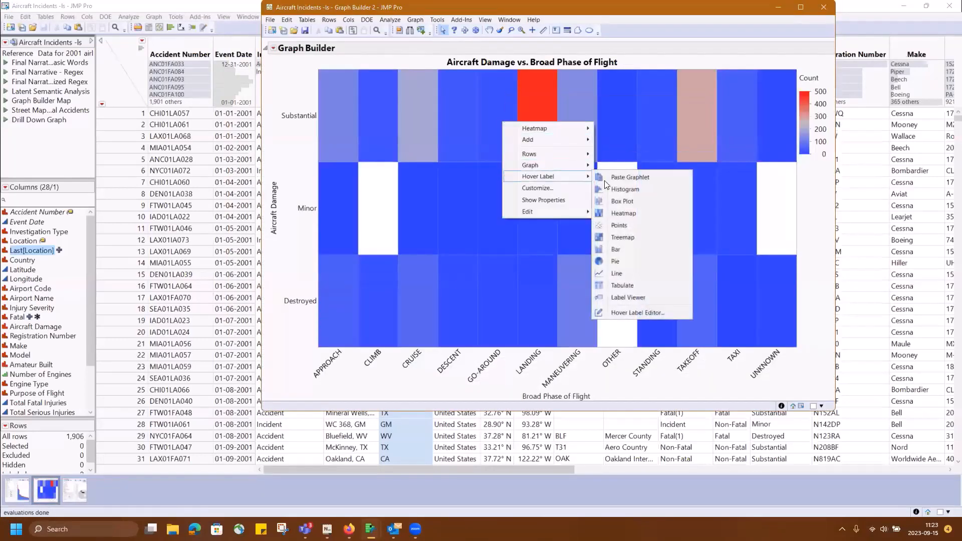
left_click(616, 178)
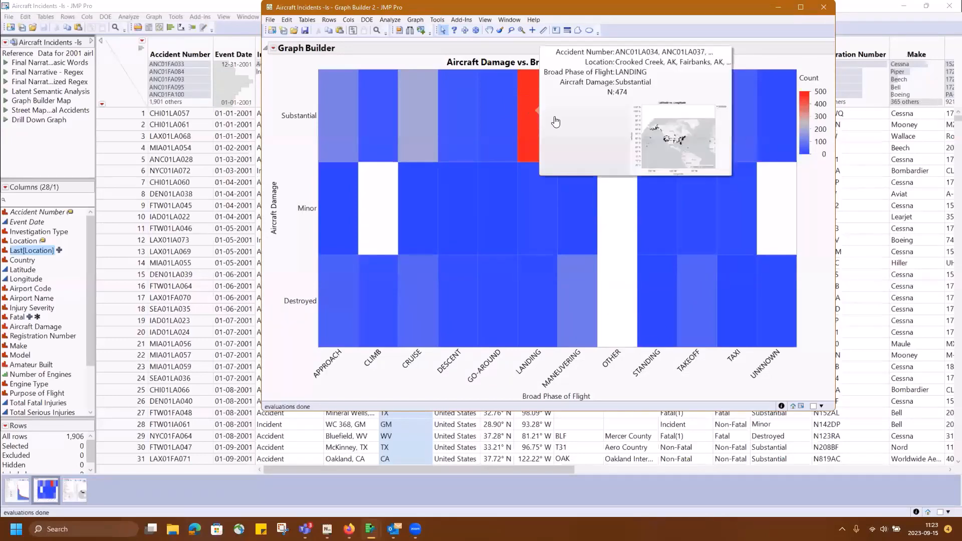
left_click(661, 142)
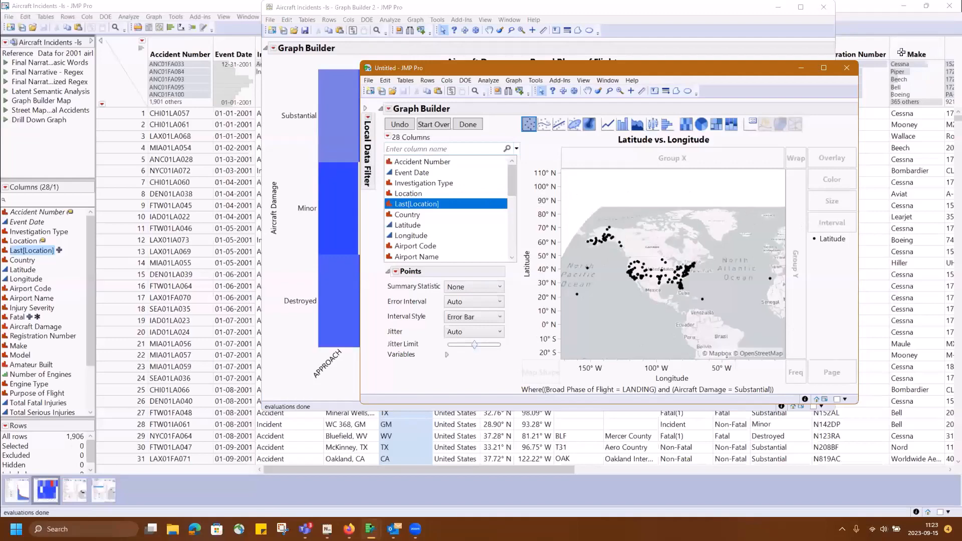
left_click(853, 73)
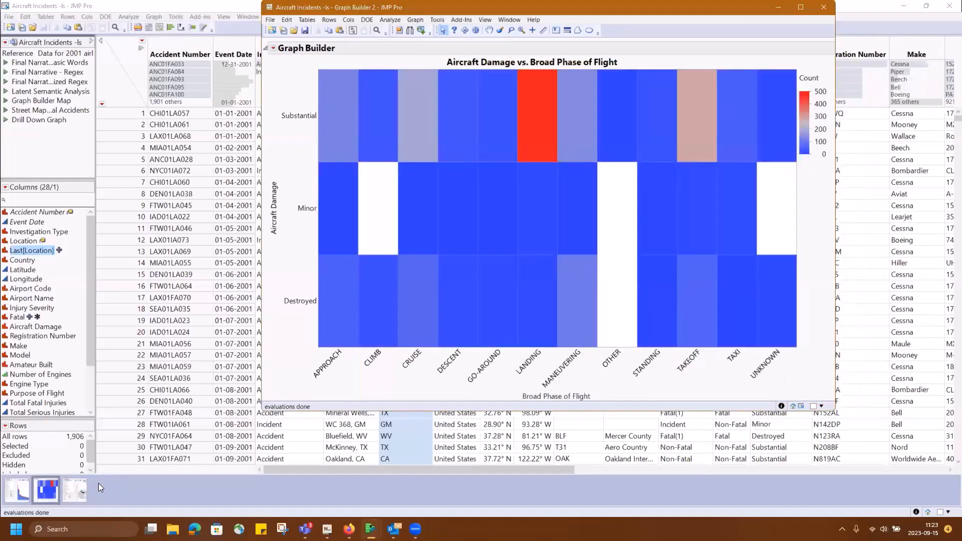
Step: Return to the Latitude vs. Longitude map, finish it with its control panel hidden, and widen its window
left_click(76, 495)
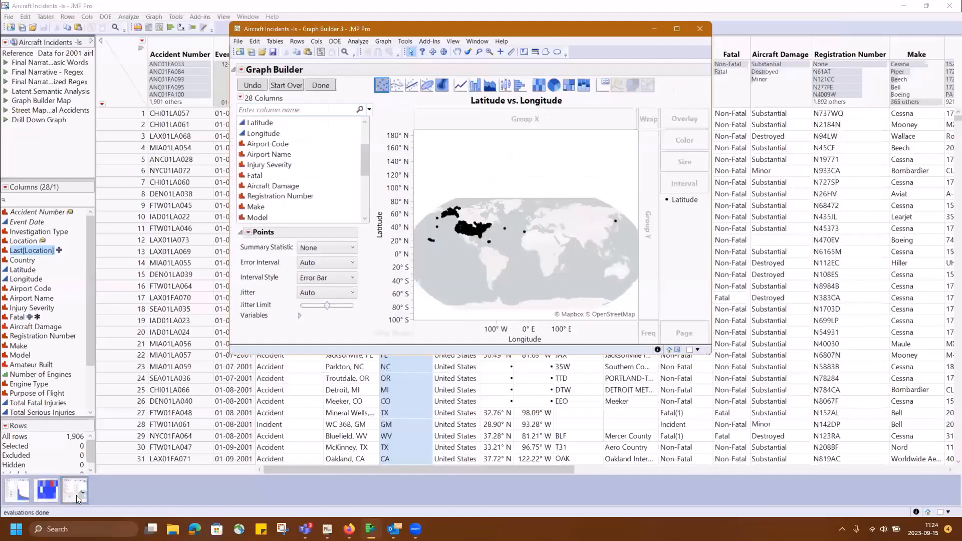
left_click(312, 93)
left_click(241, 73)
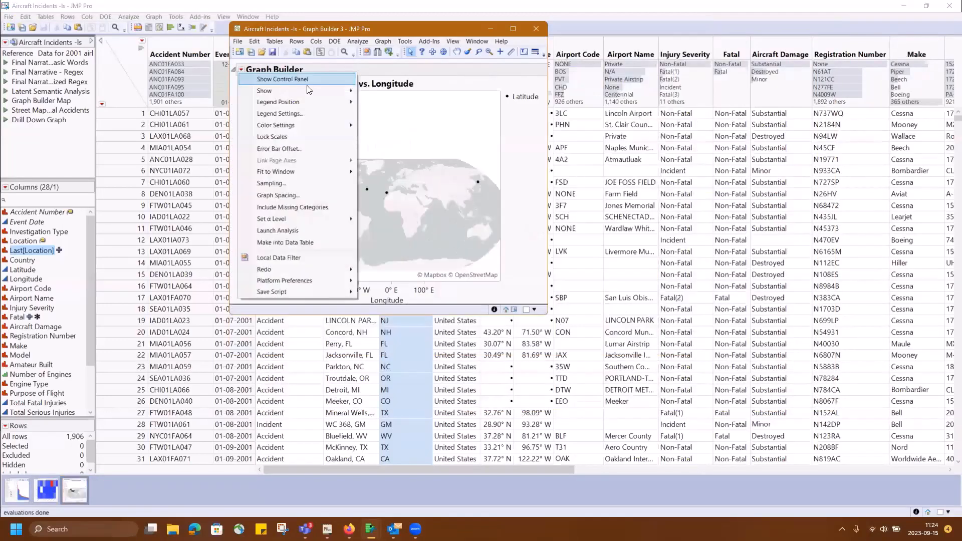
left_click(301, 79)
scroll(274, 171, "up", 2)
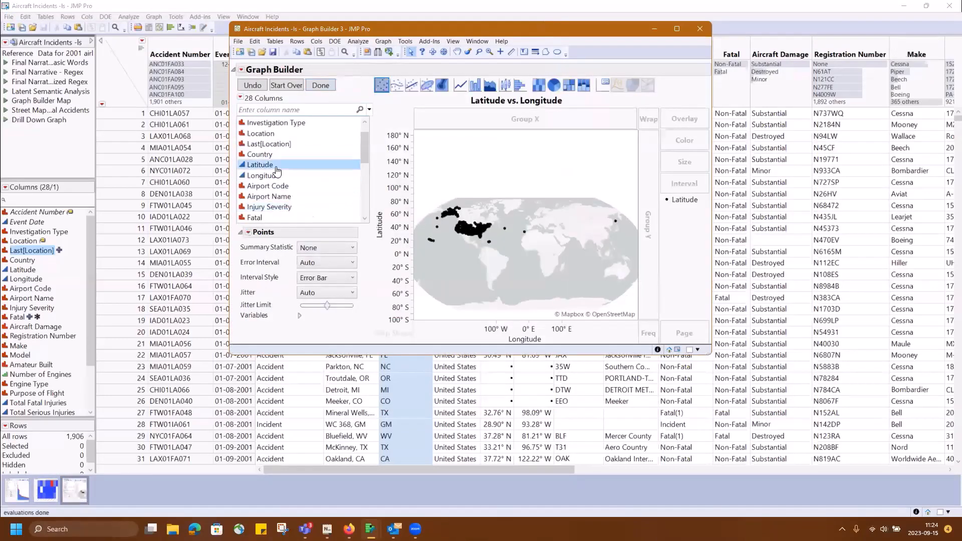
left_click(320, 85)
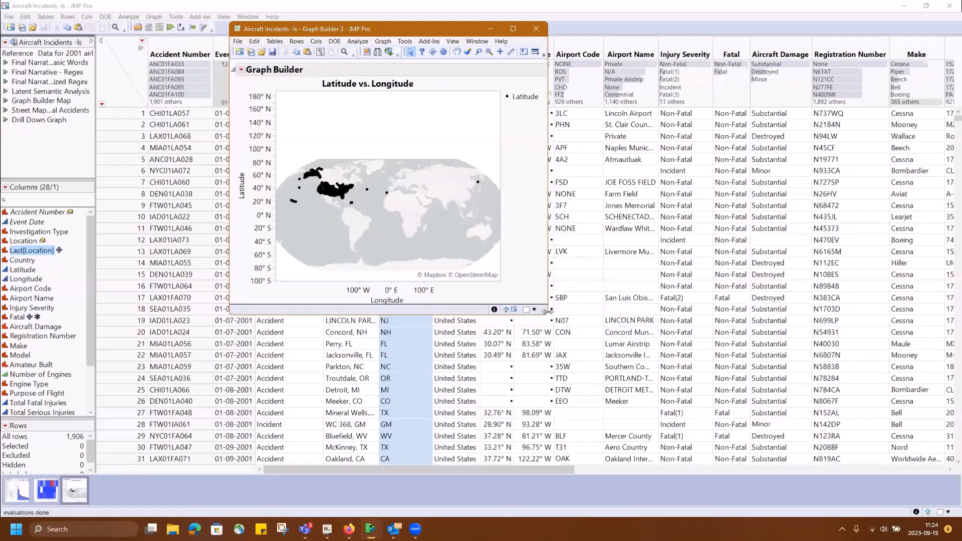
left_click_drag(548, 311, 670, 311)
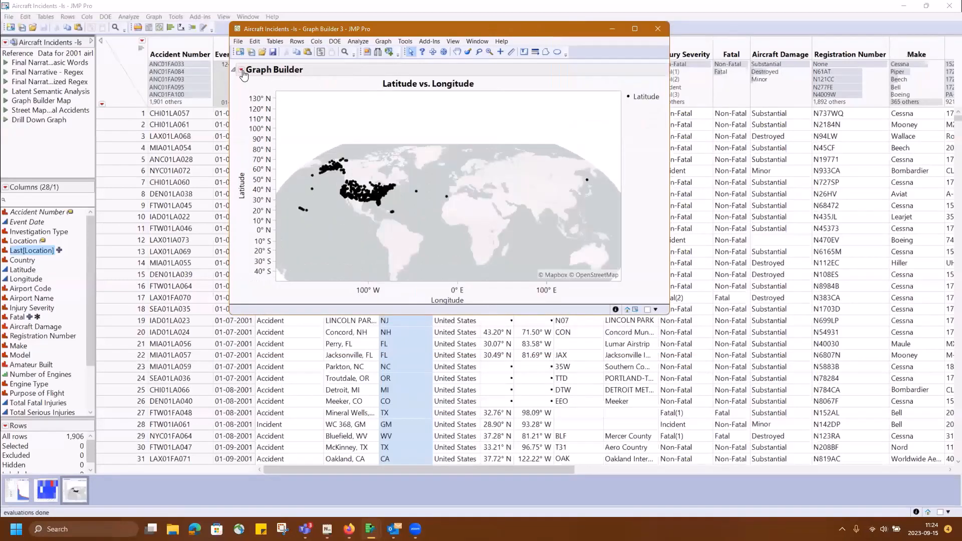
Step: Save the finished map's script to the clipboard and paste it as a hover label graphlet into the Aircraft Damage heatmap
left_click(241, 70)
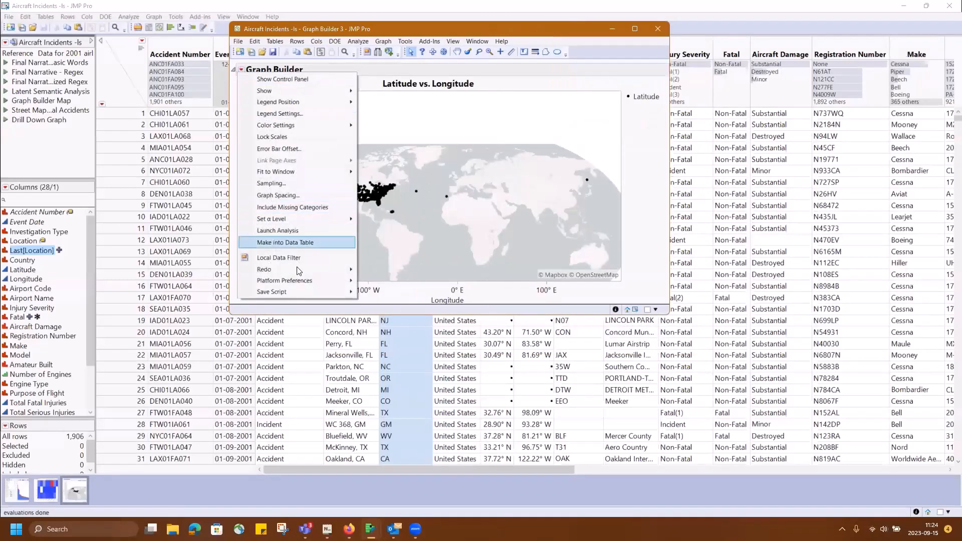
mouse_move(305, 292)
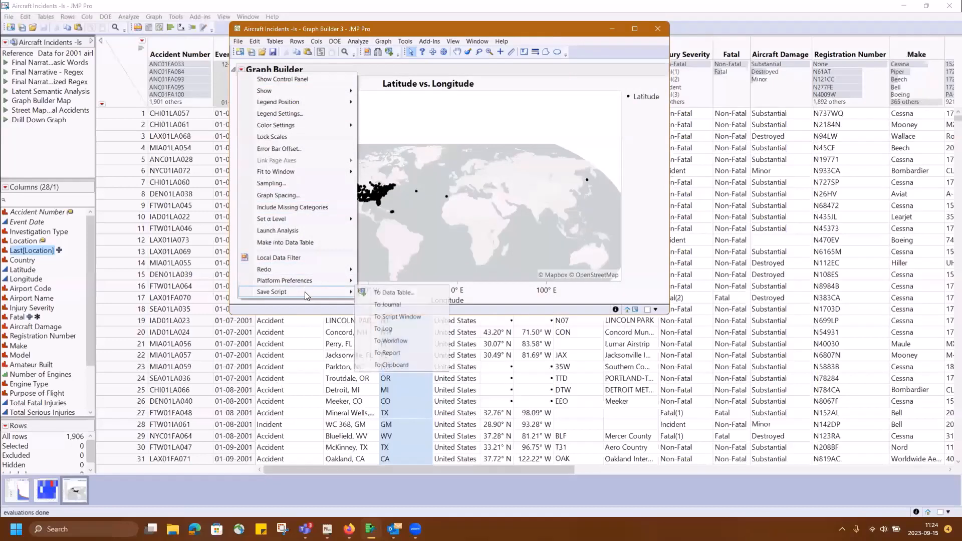
left_click(393, 365)
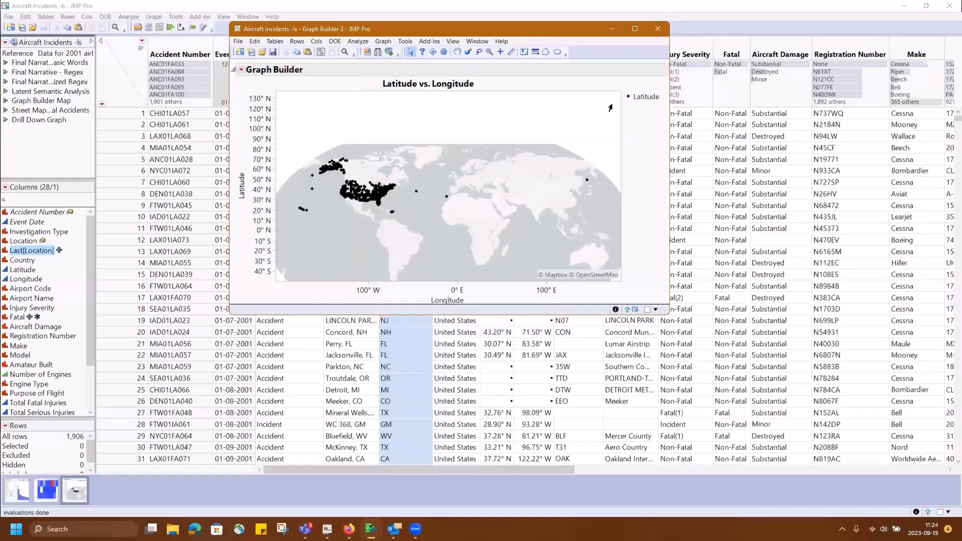
left_click(39, 496)
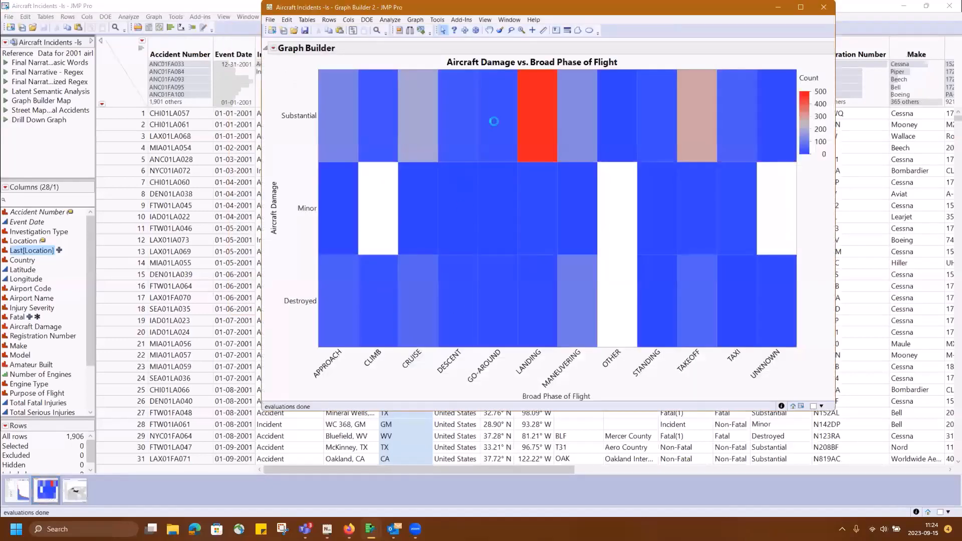
right_click(494, 122)
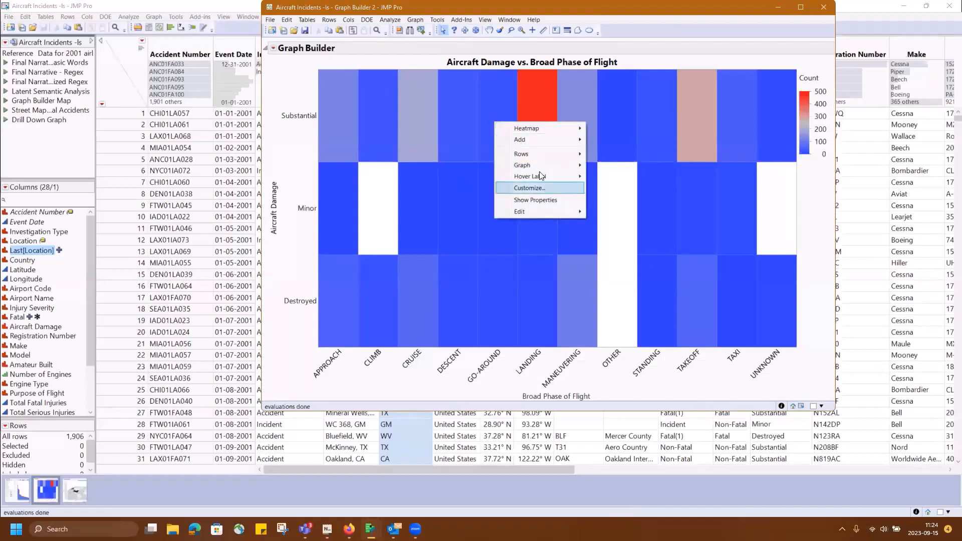
mouse_move(540, 175)
left_click(614, 177)
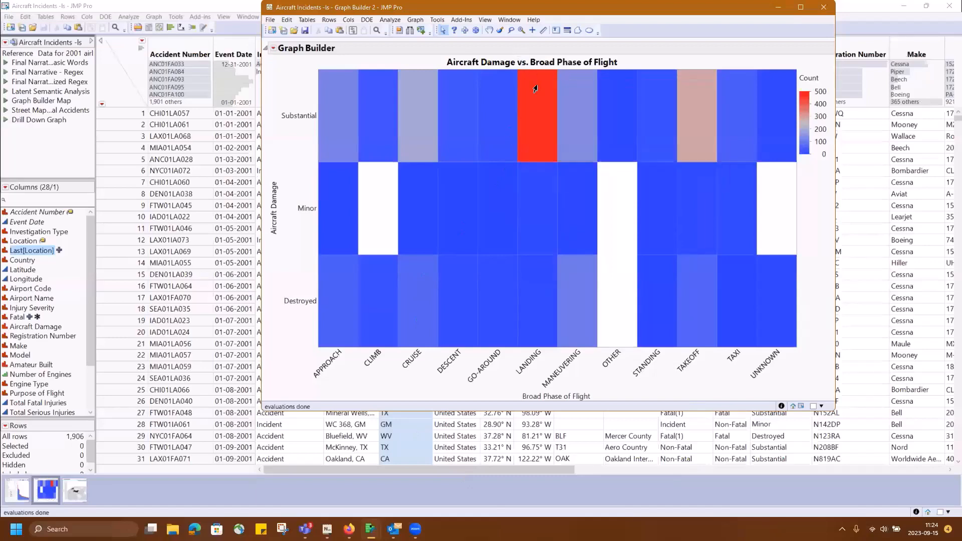
Step: Open the map from the Substantial, LANDING cell's hover label, inspect the filtered incident locations, and close it
mouse_move(536, 89)
left_click(666, 118)
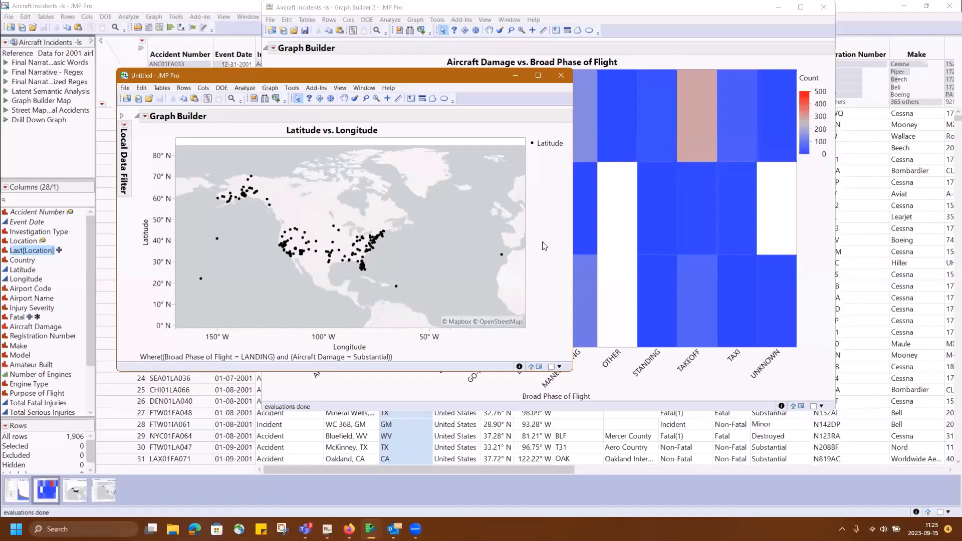
left_click(557, 80)
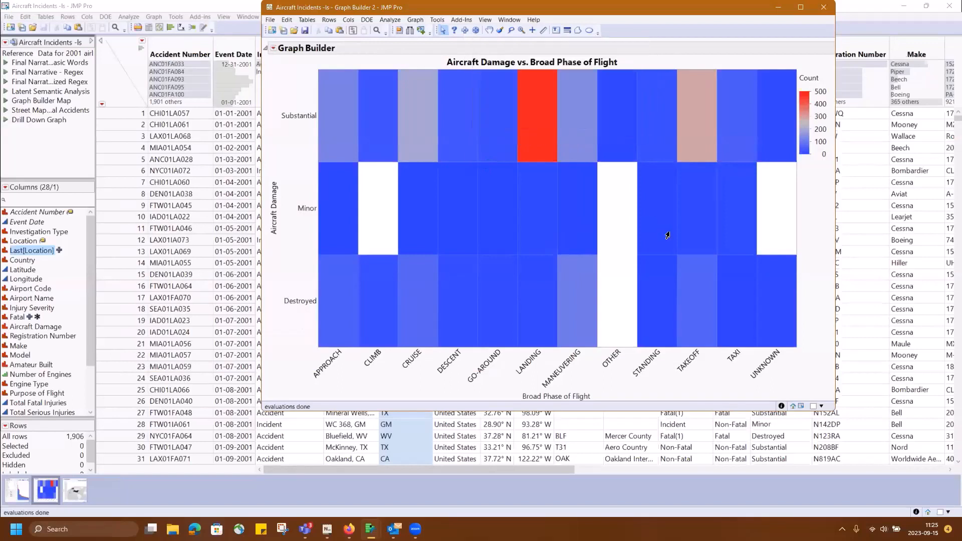
left_click(274, 48)
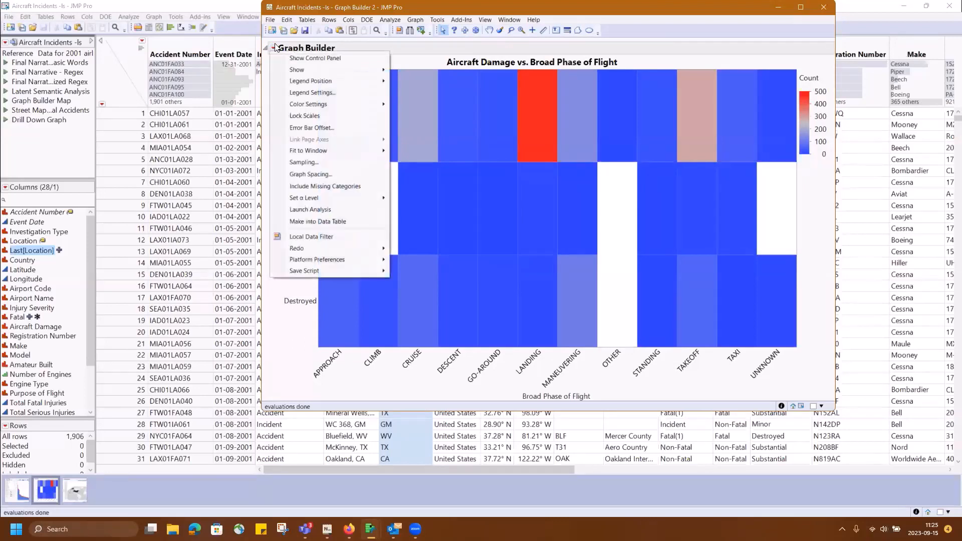
mouse_move(306, 270)
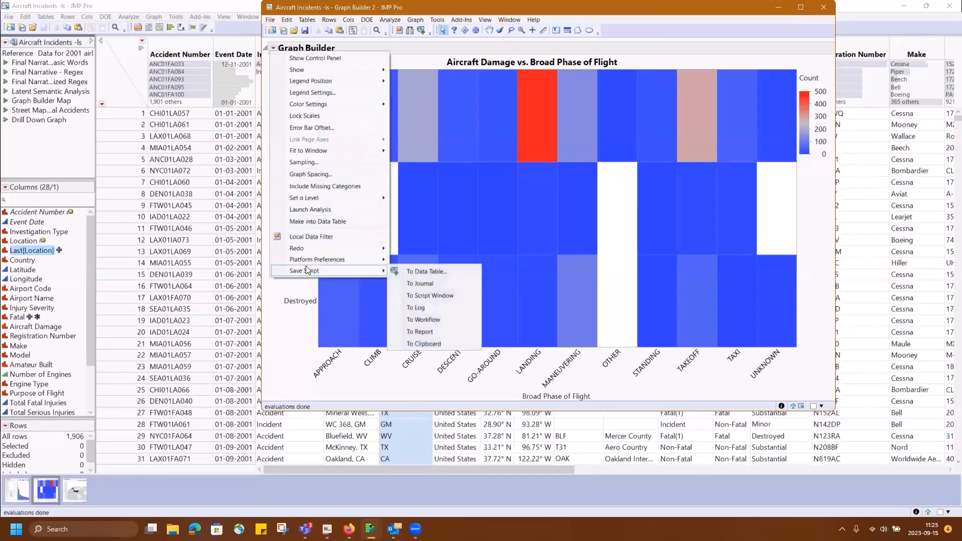
left_click(445, 273)
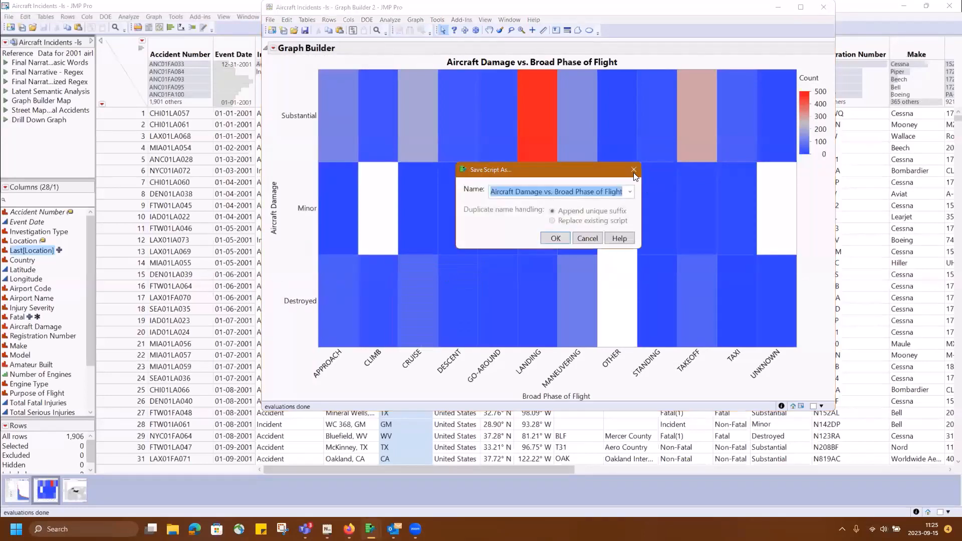
key("Return")
Step: Save the Aircraft Damage vs. Broad Phase of Flight heatmap's script to the clipboard
left_click(274, 48)
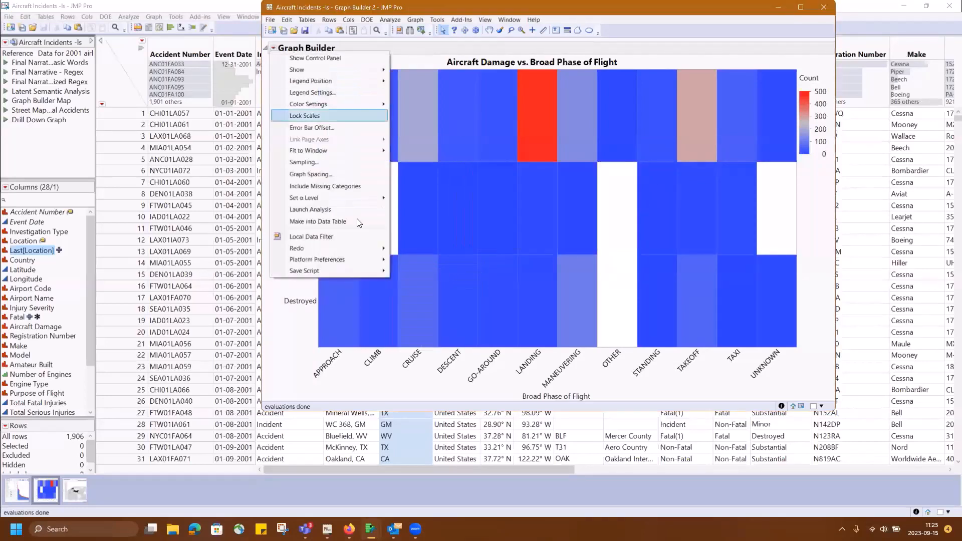
mouse_move(345, 269)
left_click(406, 344)
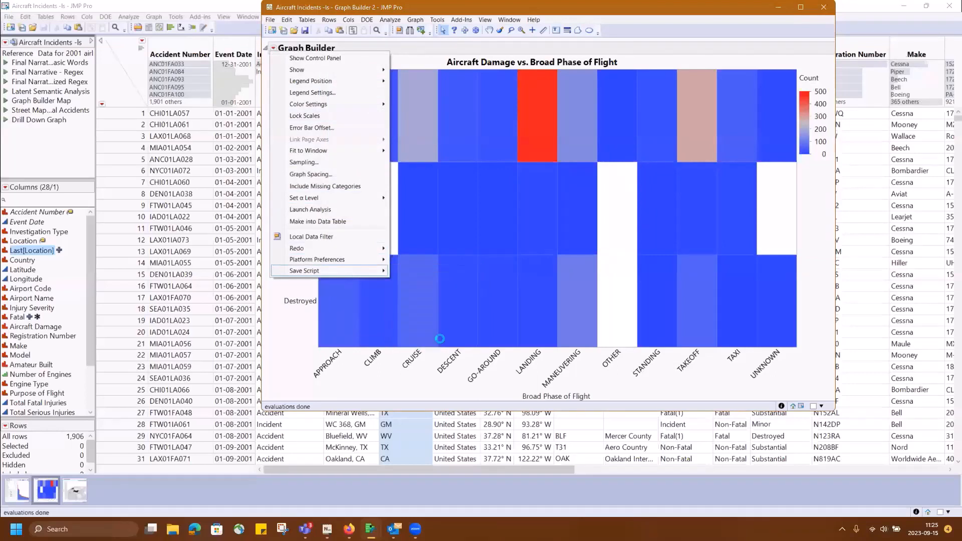
mouse_move(528, 172)
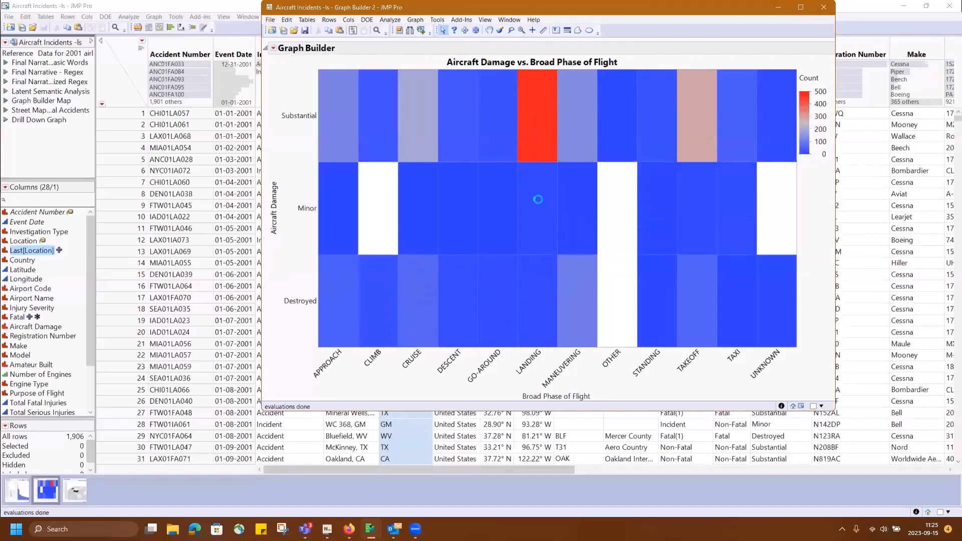
mouse_move(537, 201)
Step: Return to the Last[Location] bar chart and bring up its hover label options
left_click(24, 489)
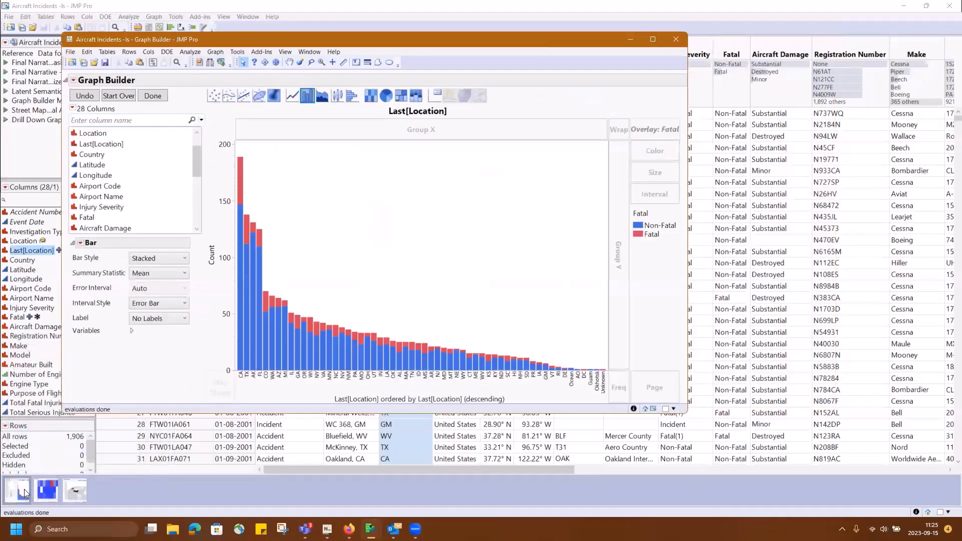
right_click(345, 207)
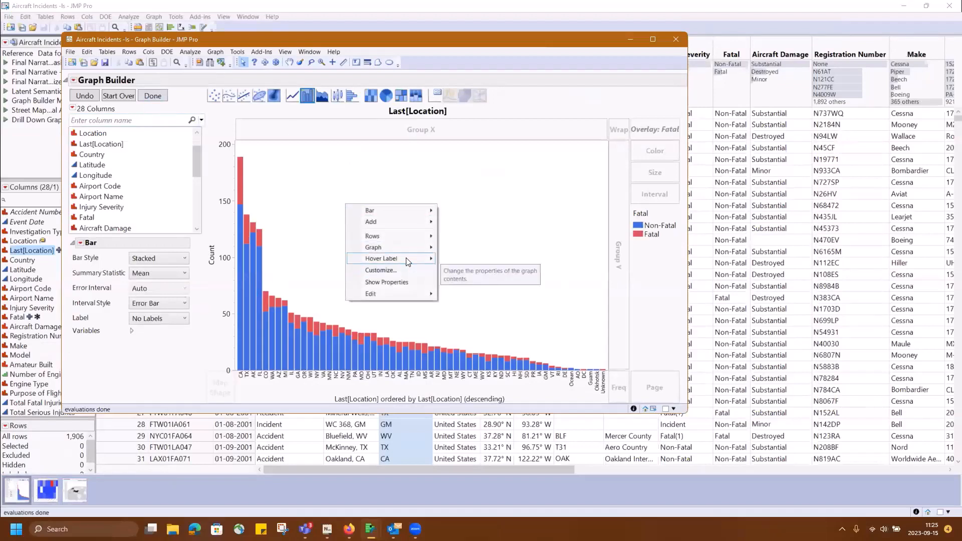
Step: Paste the copied graphlet into the Last[Location] bar chart's hover labels and finish editing the graph
mouse_move(411, 259)
left_click(467, 259)
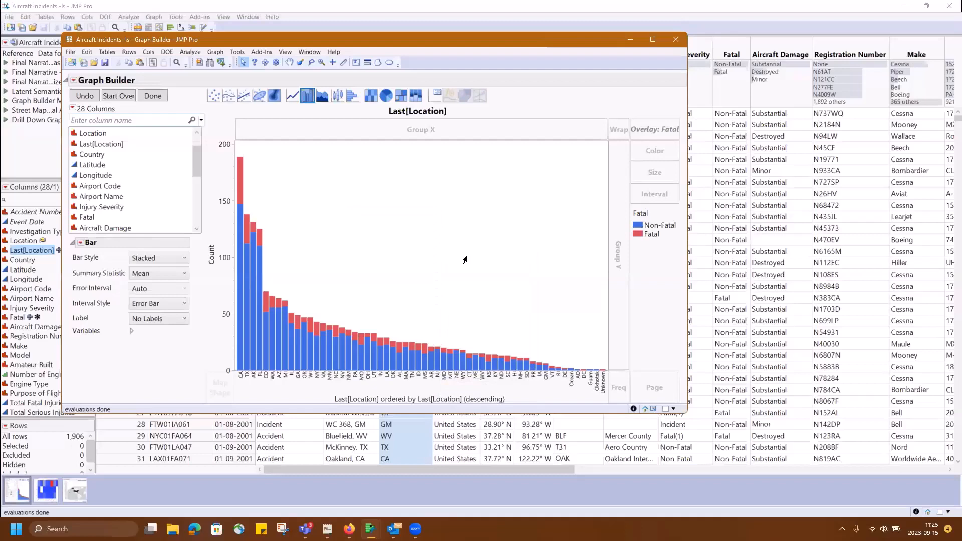
left_click(148, 98)
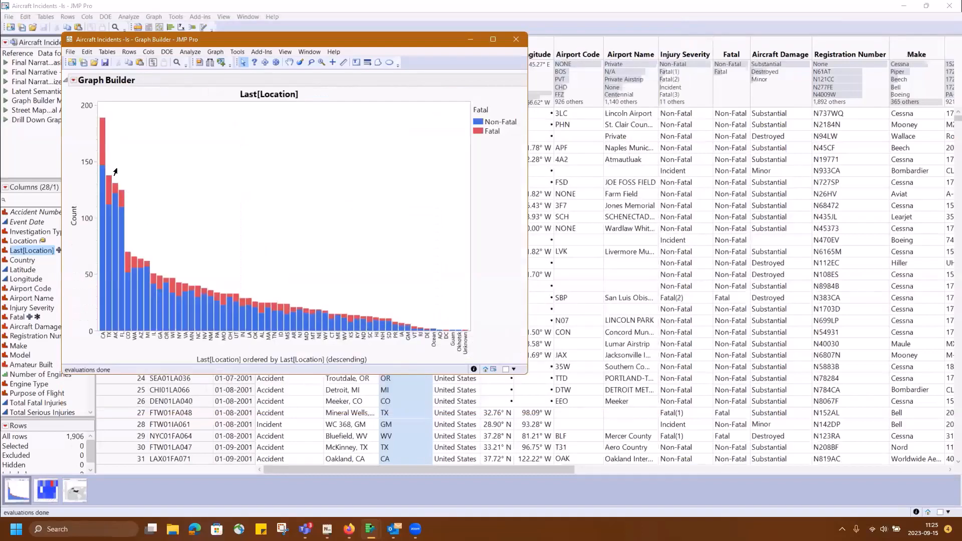
Step: Drill down from CA's Non-Fatal bar to the damage heatmap, and from its Substantial/LANDING cell to the accident map
mouse_move(102, 204)
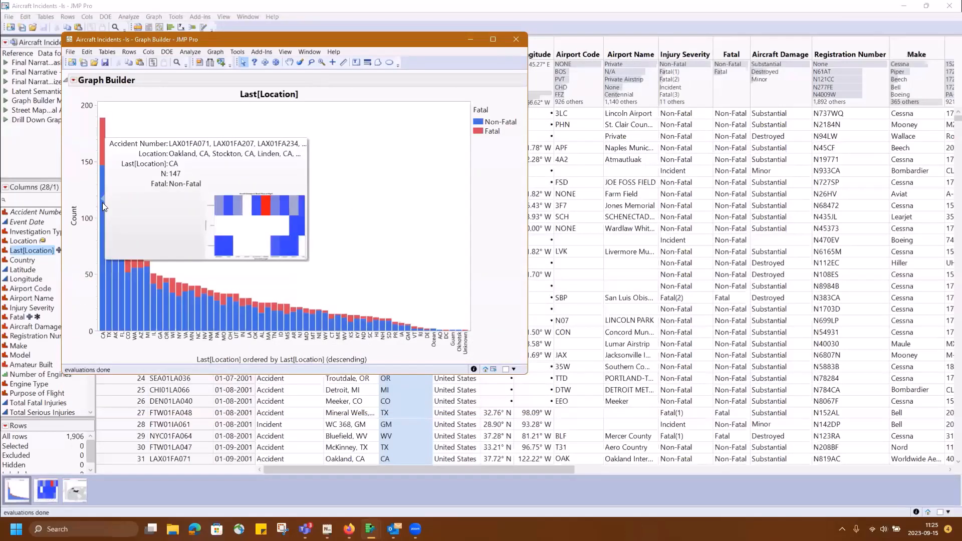
left_click(250, 214)
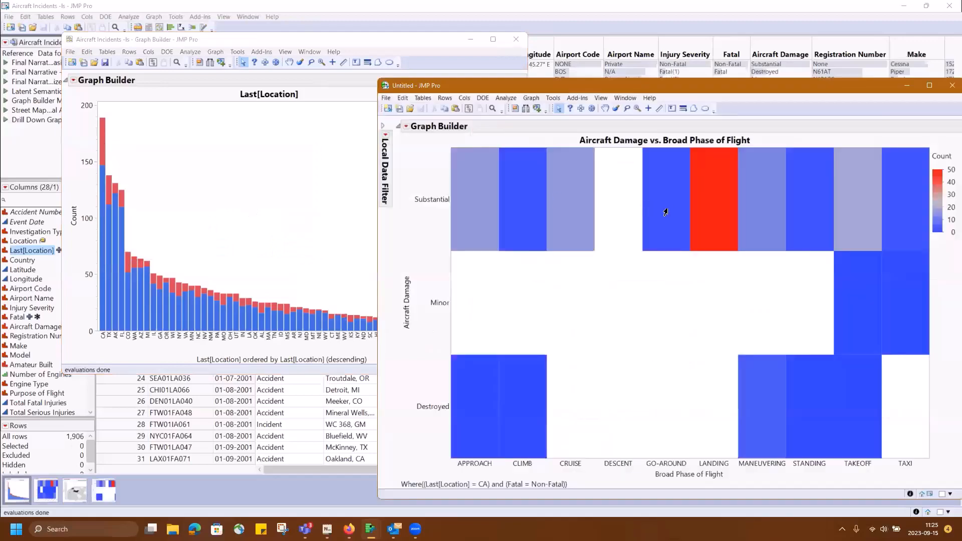
mouse_move(716, 204)
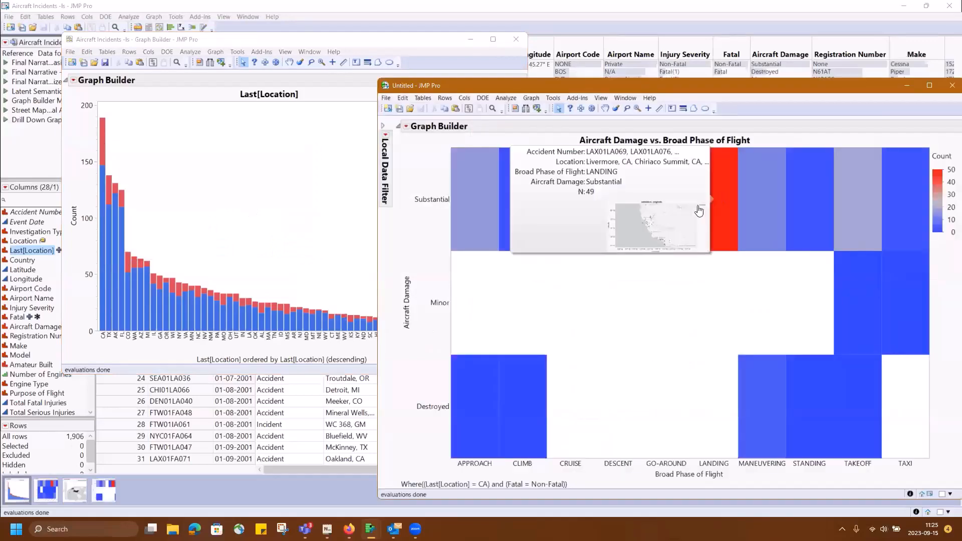
left_click(667, 218)
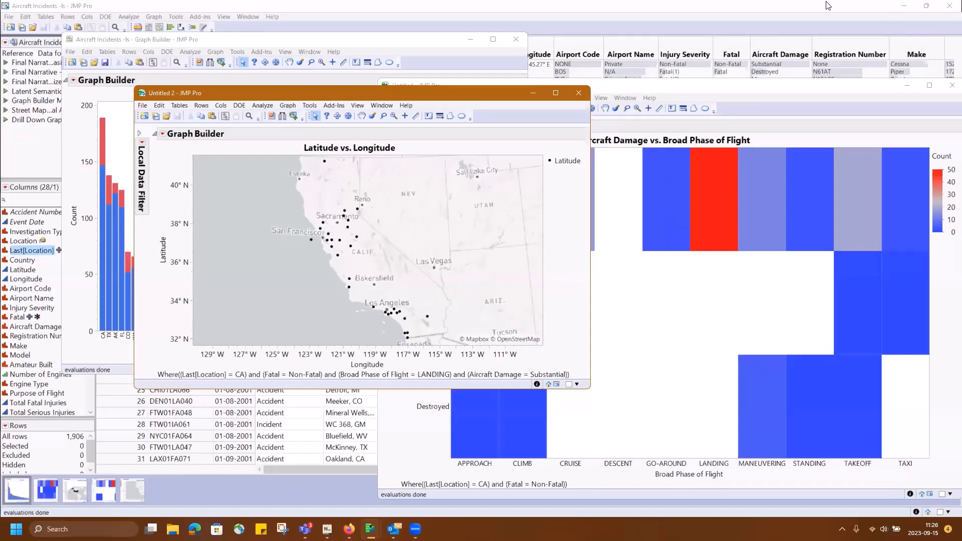
Step: Close the drill-down map, the Aircraft Damage heatmap and the Last[Location] bar chart
left_click(574, 93)
left_click_drag(584, 88, 351, 112)
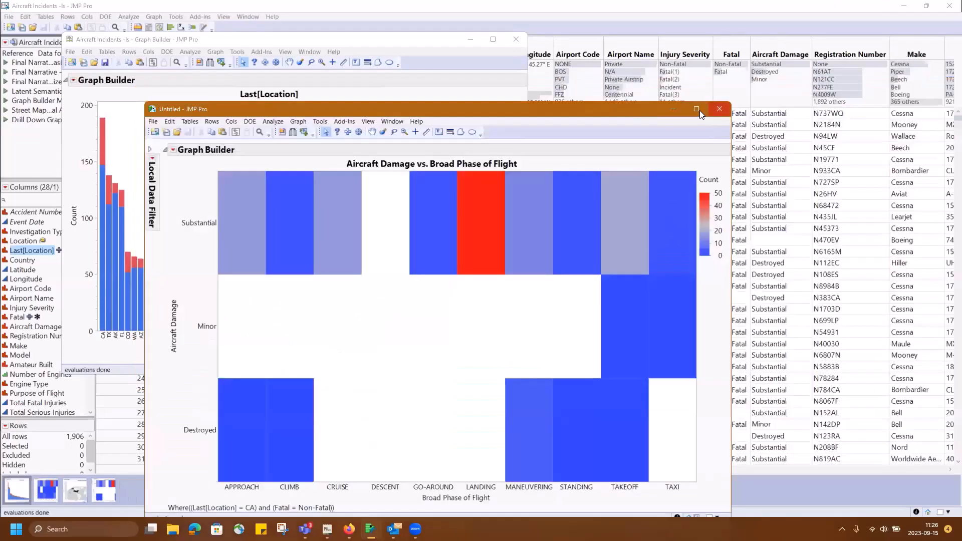
left_click(718, 108)
left_click(516, 39)
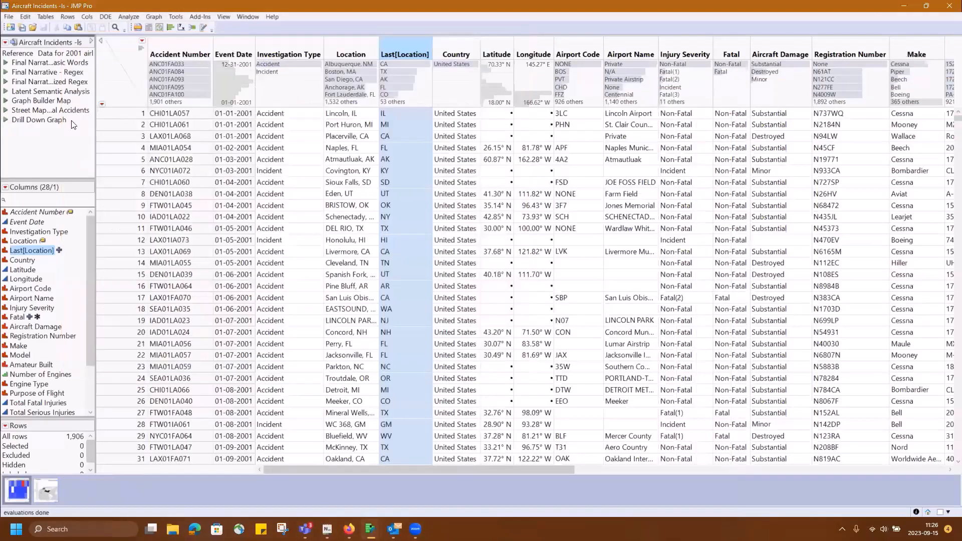
Step: Run the saved Drill Down Graph script and open the damage heatmap from CA's Non-Fatal bar
left_click(6, 121)
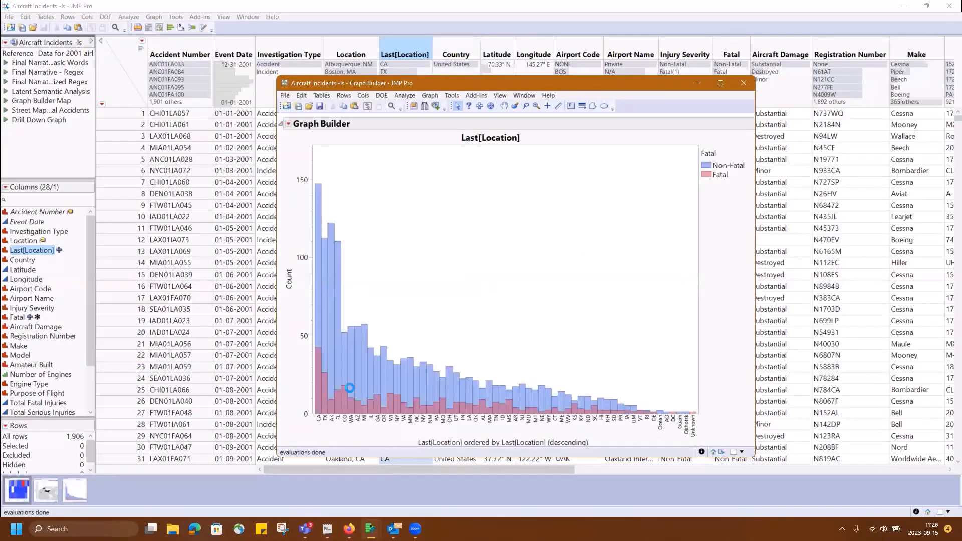
left_click(315, 277)
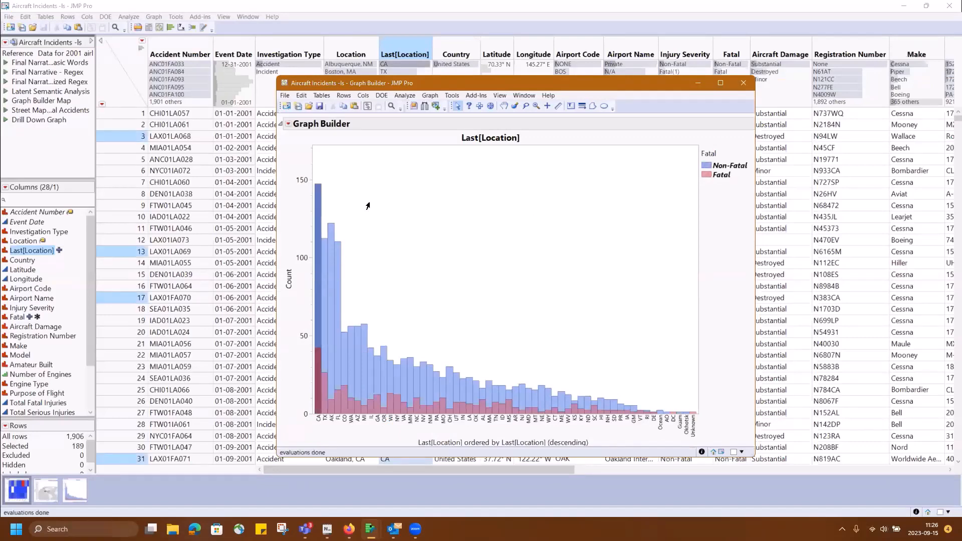
left_click_drag(413, 88, 278, 106)
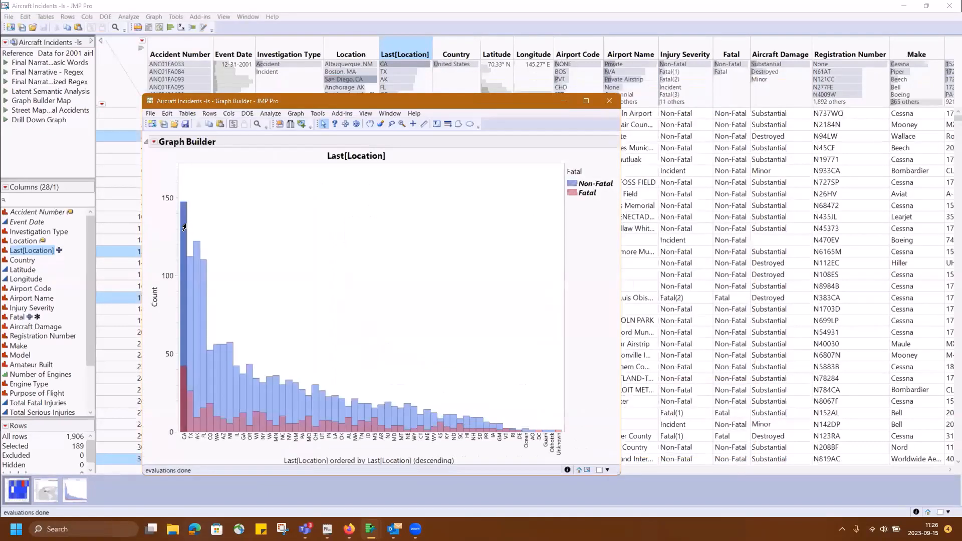
left_click(461, 273)
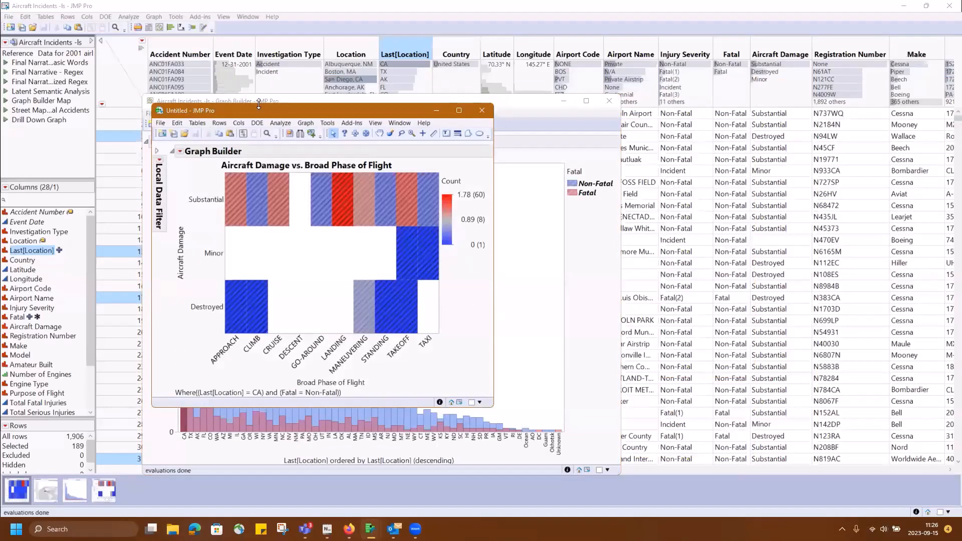
Step: Move the heatmap beside the bar chart and open the accident map from its Substantial/LANDING cell
left_click_drag(414, 110, 617, 122)
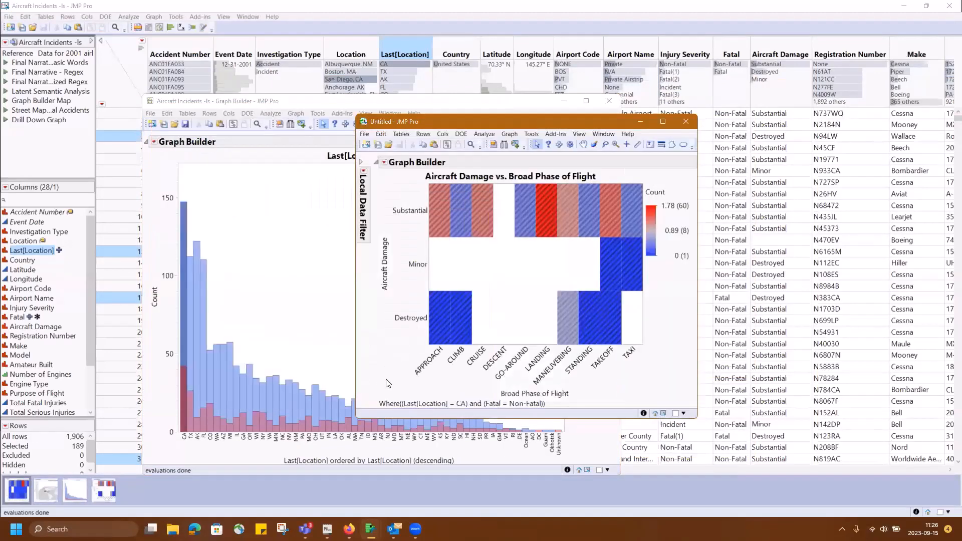
mouse_move(389, 377)
left_mouse_down()
mouse_move(353, 248)
mouse_move(456, 295)
mouse_move(382, 356)
mouse_move(654, 356)
mouse_move(324, 355)
left_mouse_up()
left_click(549, 225)
mouse_move(549, 226)
left_click(469, 247)
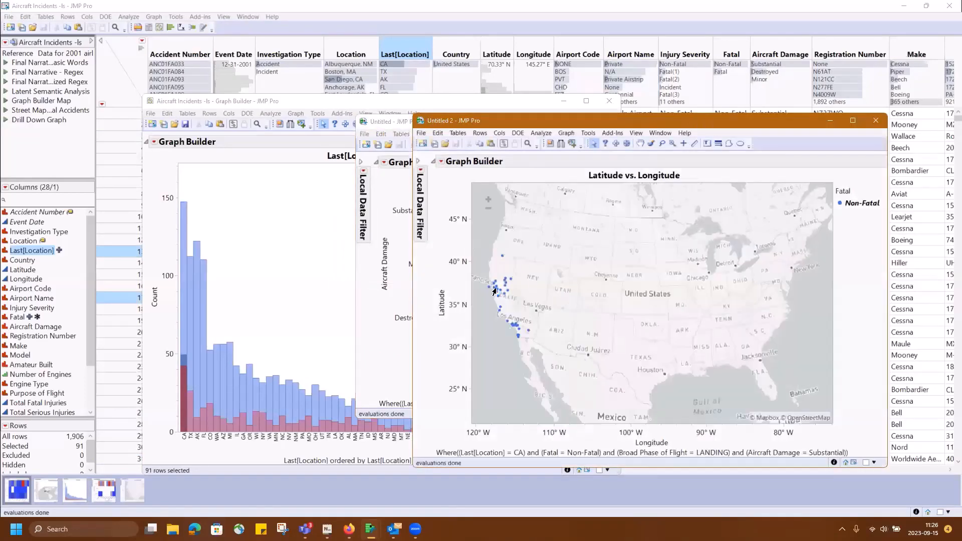
Step: Open the hover-label table of aircraft details for an accident point near San Francisco
mouse_move(495, 290)
left_click(529, 308)
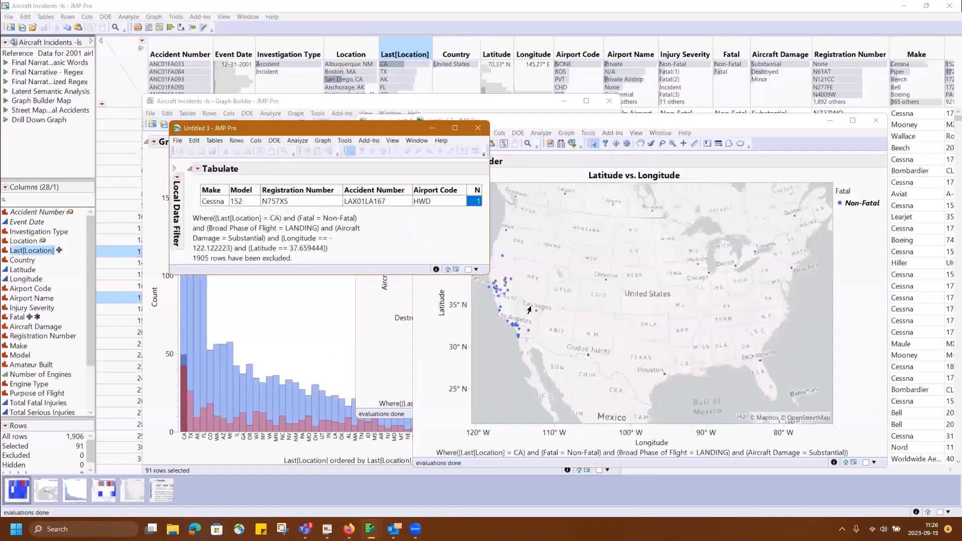
mouse_move(428, 222)
left_mouse_down()
mouse_move(205, 188)
mouse_move(319, 231)
left_mouse_up()
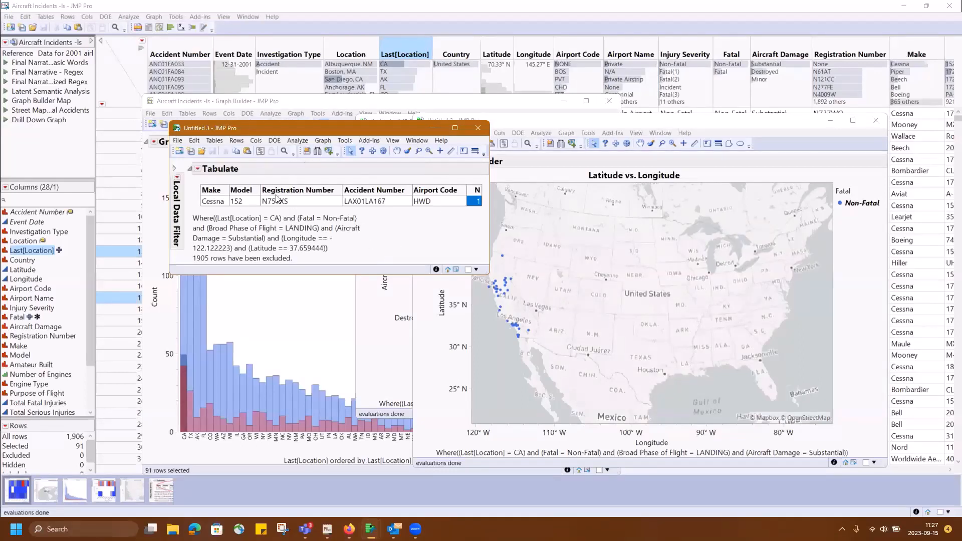
Step: Close the aircraft details table, the accident map, the damage heatmap and the bar chart
left_click(479, 125)
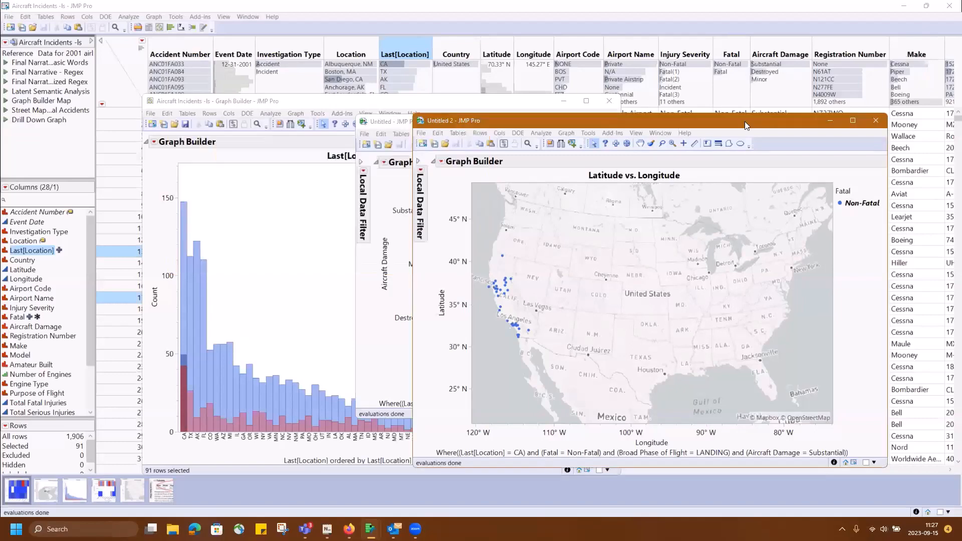
left_click(875, 121)
left_click(683, 121)
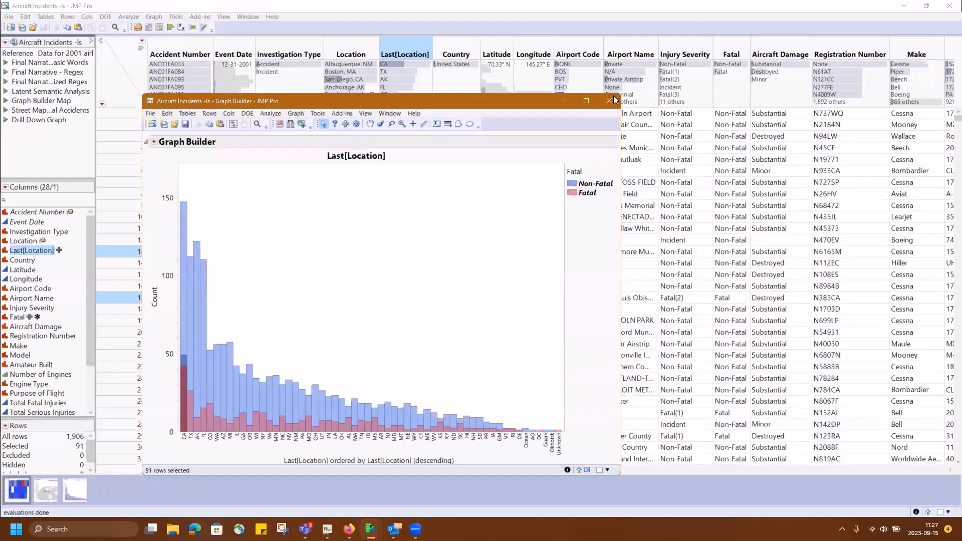
left_click(609, 101)
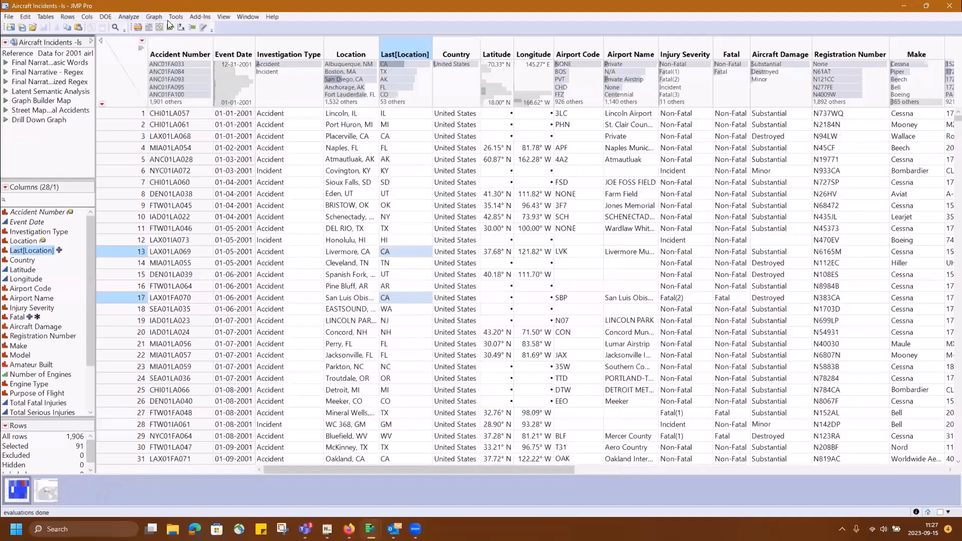
Step: Build a Tabulate report with Registration Number as rows and Make as columns, and finish editing it
left_click(128, 16)
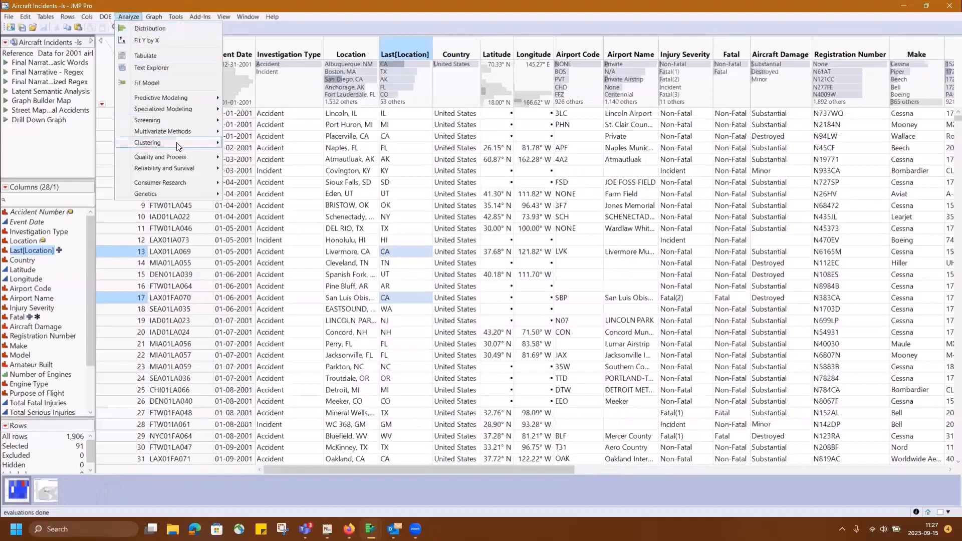
left_click(171, 58)
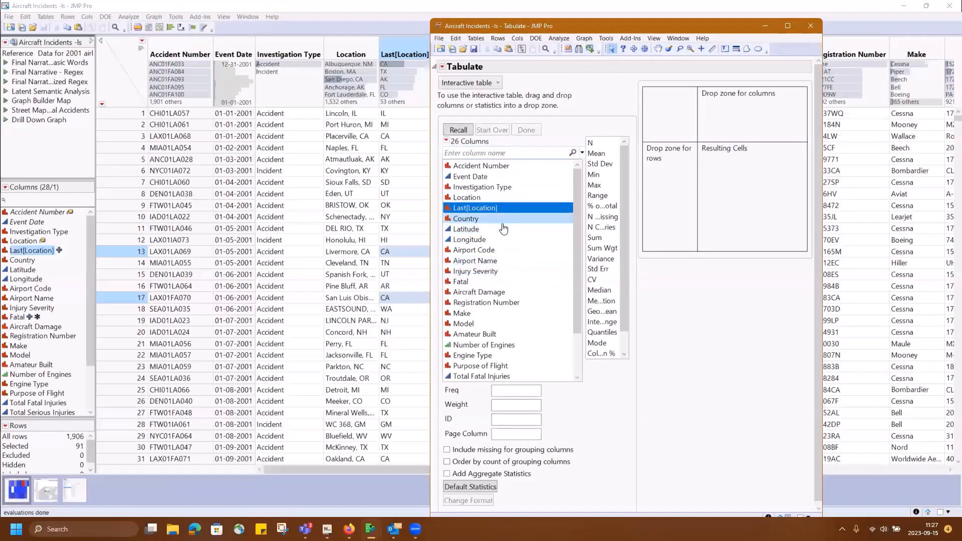
scroll(485, 271, "down", 1)
left_click_drag(490, 273, 661, 181)
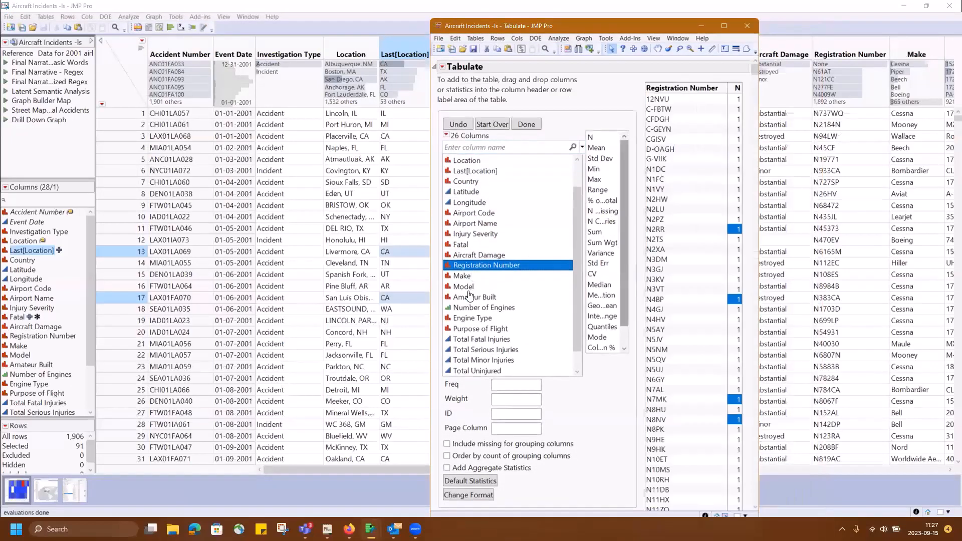
left_click_drag(464, 276, 737, 91)
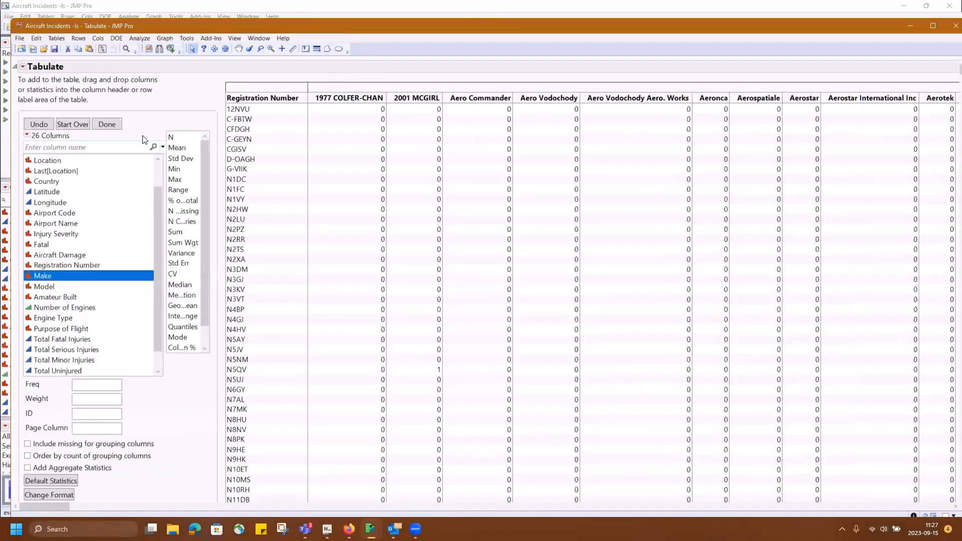
left_click(107, 125)
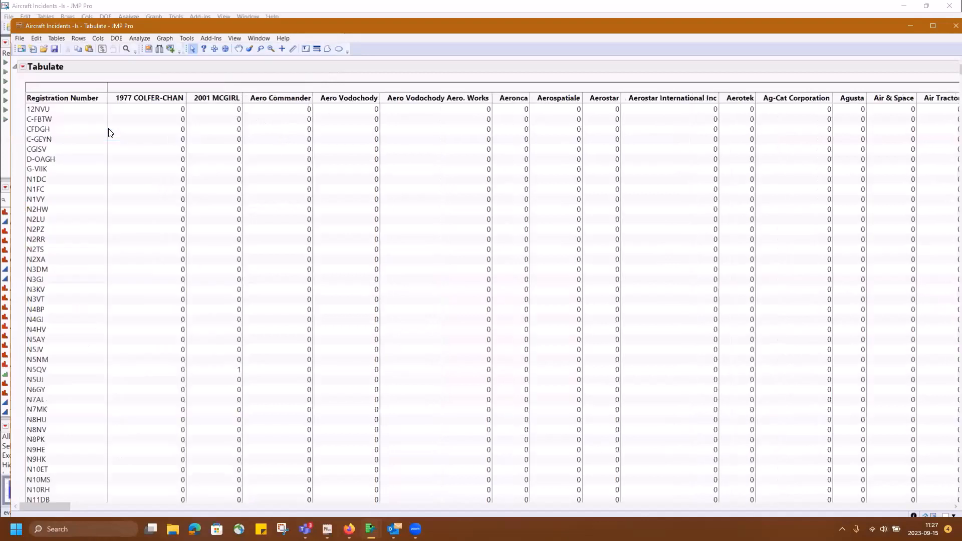
Step: Save the Tabulate report's script to the clipboard and close the report
left_click(23, 68)
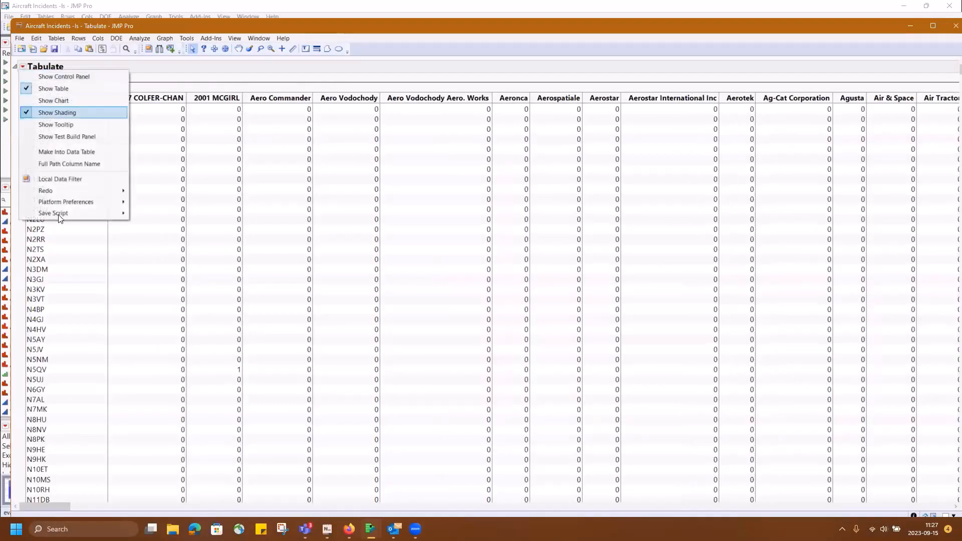
mouse_move(58, 214)
left_click(166, 287)
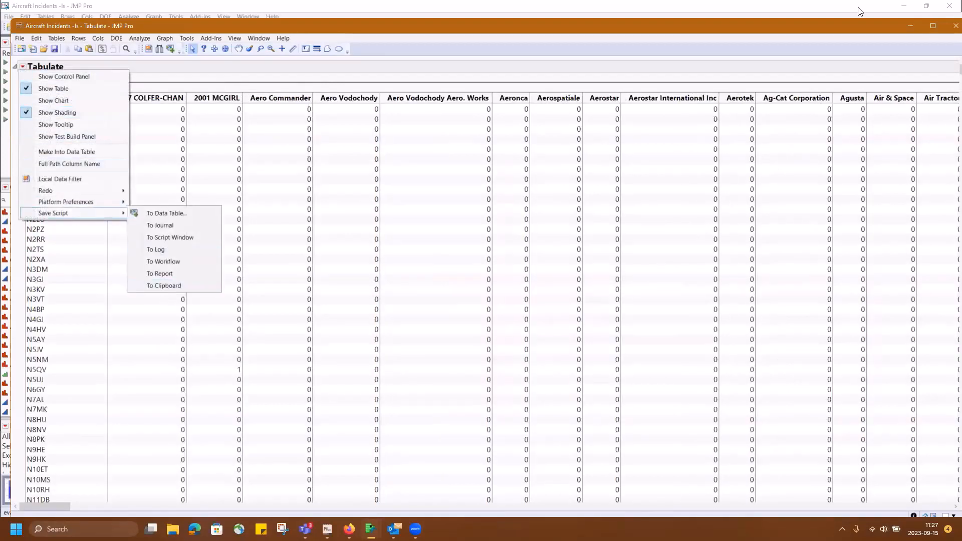
left_click(956, 25)
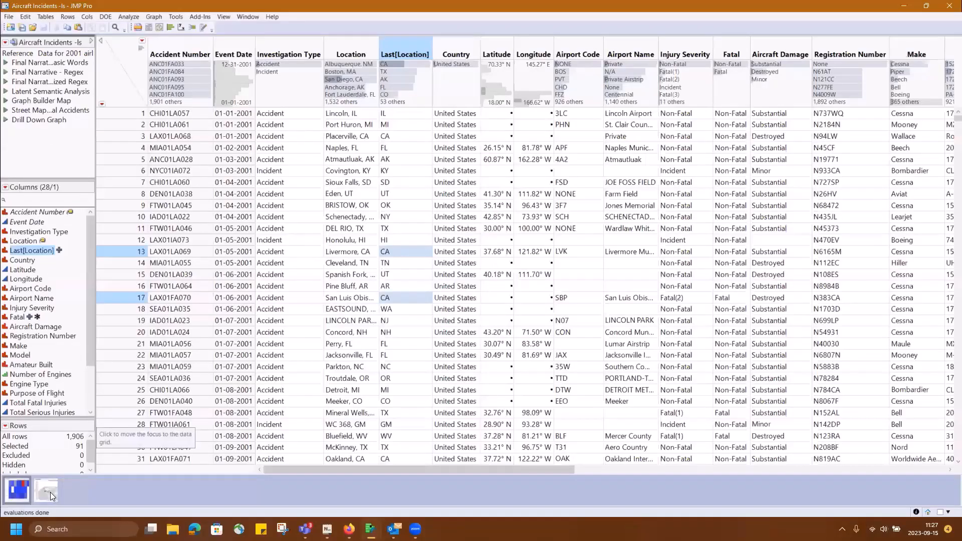
Step: Paste the copied Tabulate graphlet into the hover labels of the Latitude vs. Longitude world map
left_click(50, 492)
left_click(371, 170)
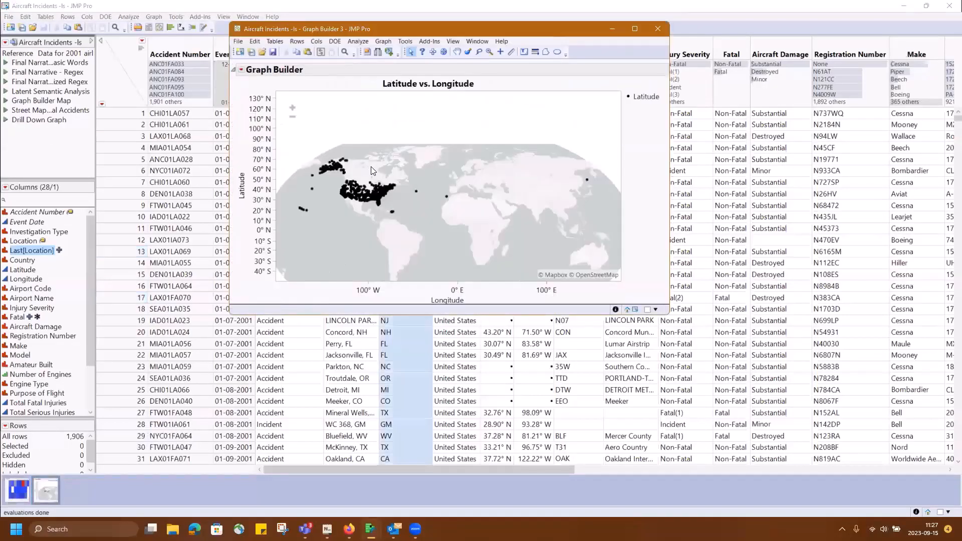
right_click(371, 170)
mouse_move(429, 220)
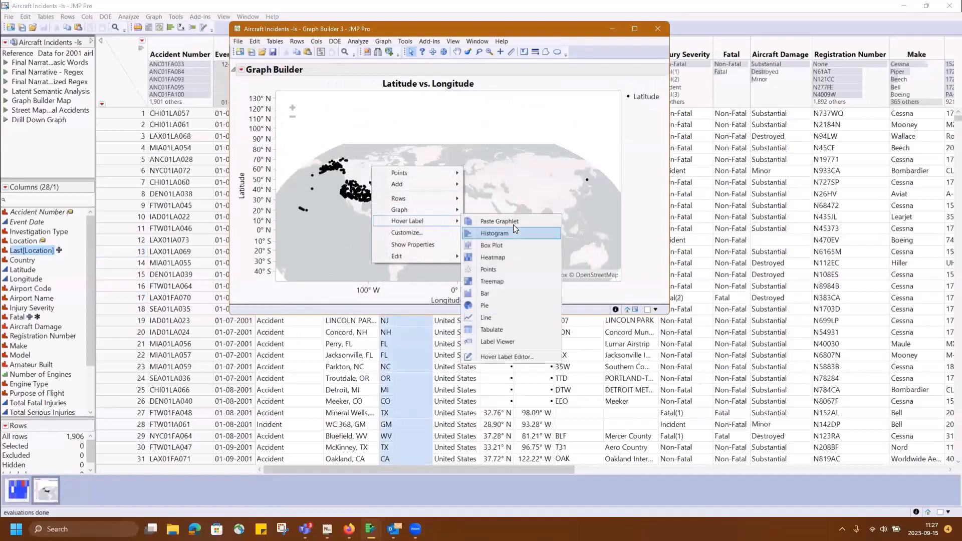
left_click(511, 233)
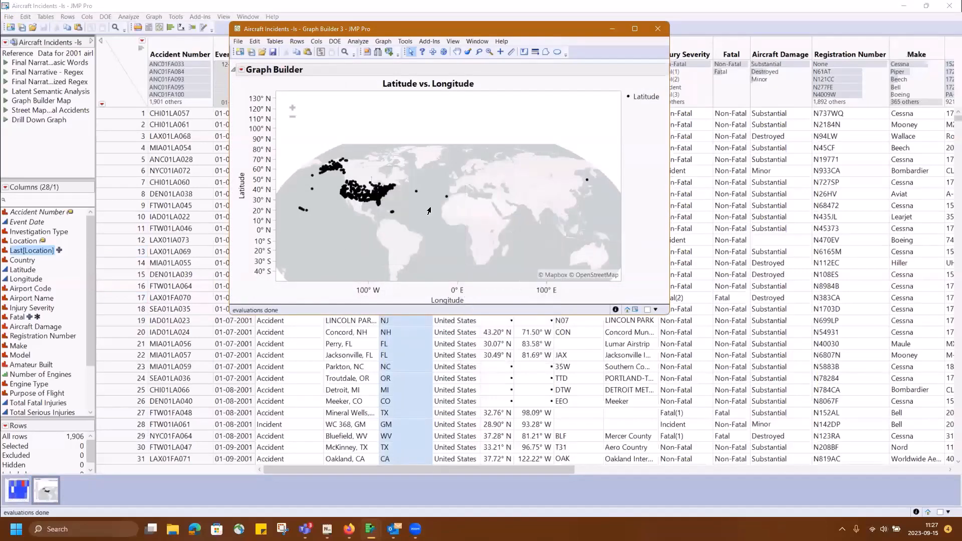
Step: Open the hover-label table for the mid-Atlantic point, and close both the table and the world map
mouse_move(415, 194)
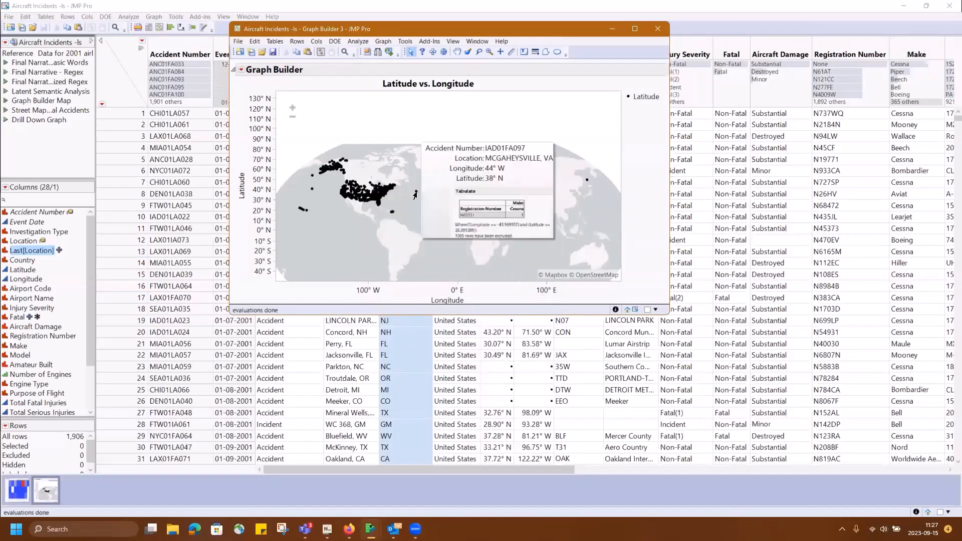
left_click(507, 213)
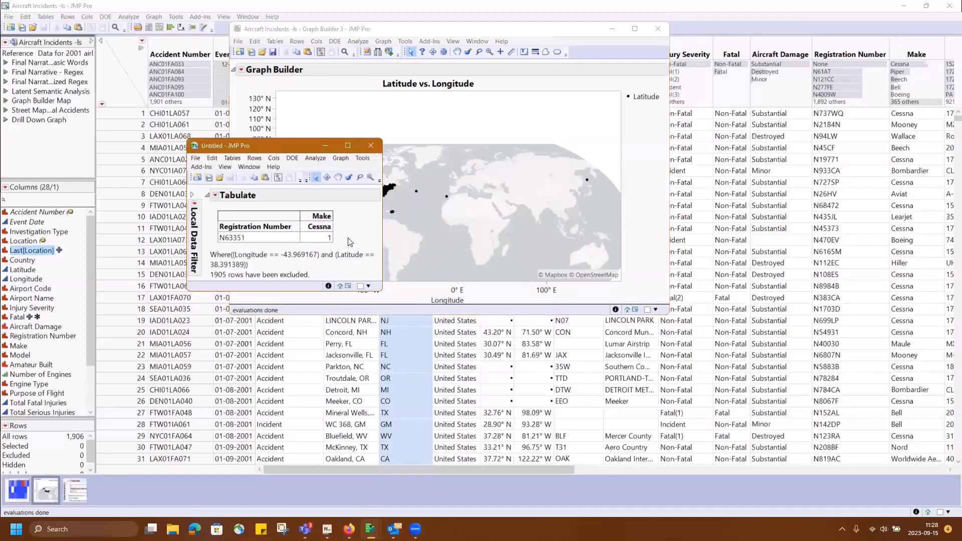
mouse_move(345, 241)
left_mouse_down()
mouse_move(307, 247)
mouse_move(254, 199)
mouse_move(296, 255)
mouse_move(236, 257)
left_mouse_up()
left_click(371, 145)
left_click(653, 29)
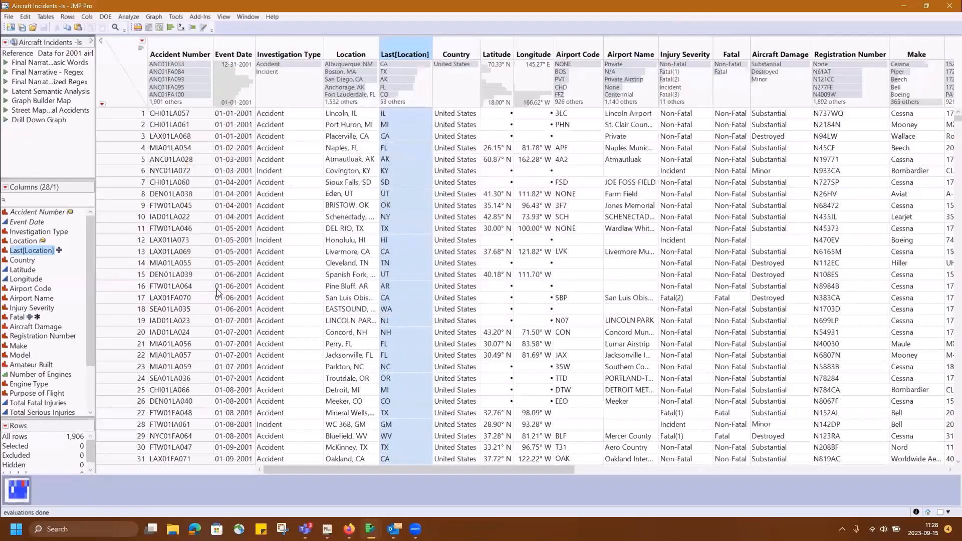
Step: Close the Aircraft Incidents data table together with all its remaining windows
left_click(947, 13)
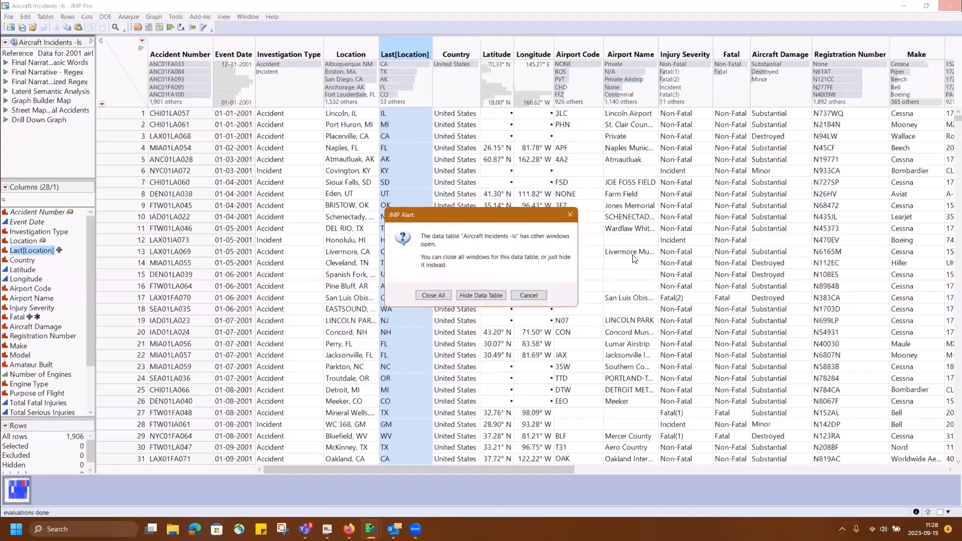
left_click(439, 296)
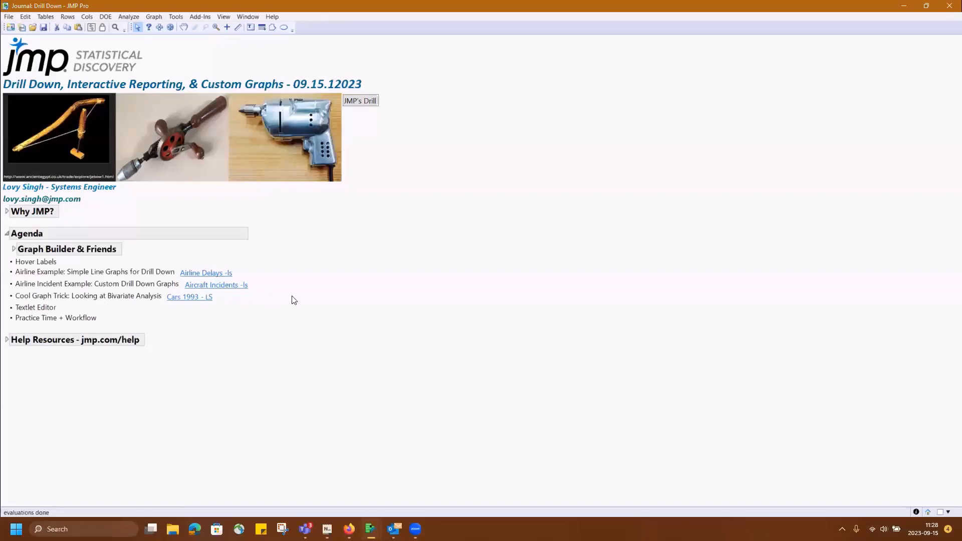
Step: Minimize the journal, open and run the Drill Down Workflow from the desktop, and close it without saving changes
key("ctrl+2")
mouse_move(222, 305)
left_mouse_down()
mouse_move(137, 310)
mouse_move(227, 283)
mouse_move(169, 330)
mouse_move(33, 329)
mouse_move(107, 310)
mouse_move(82, 332)
left_mouse_up()
left_click(905, 7)
double_click(94, 177)
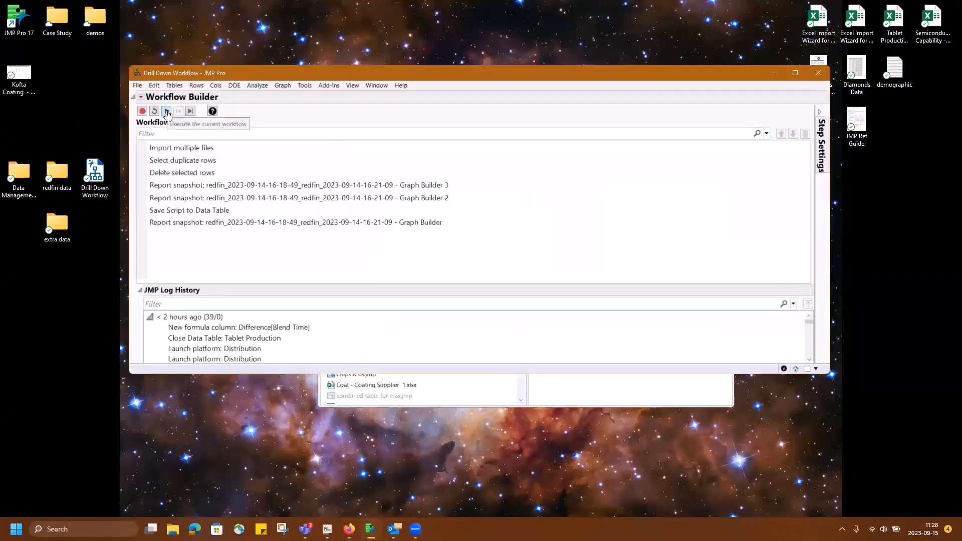
left_click(167, 112)
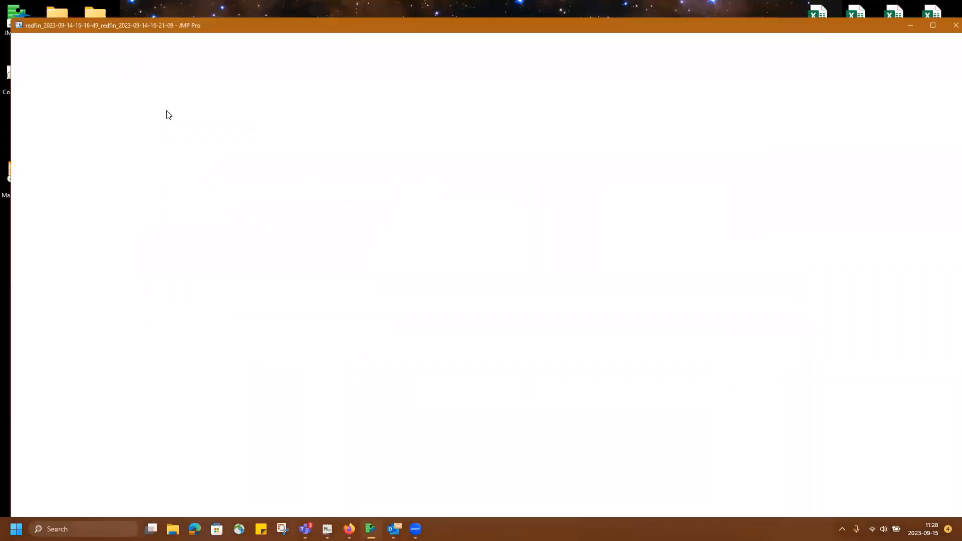
left_click(448, 279)
left_click(530, 308)
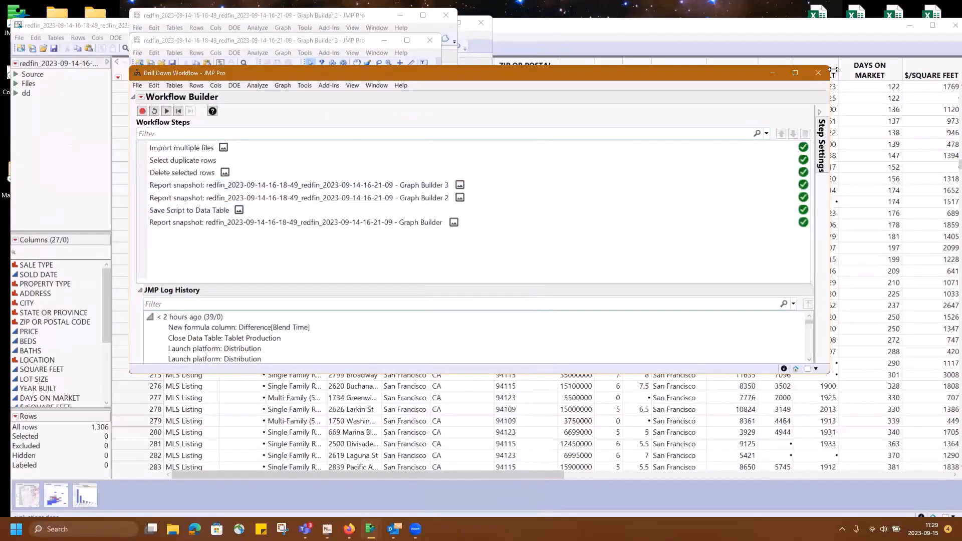
left_click(819, 75)
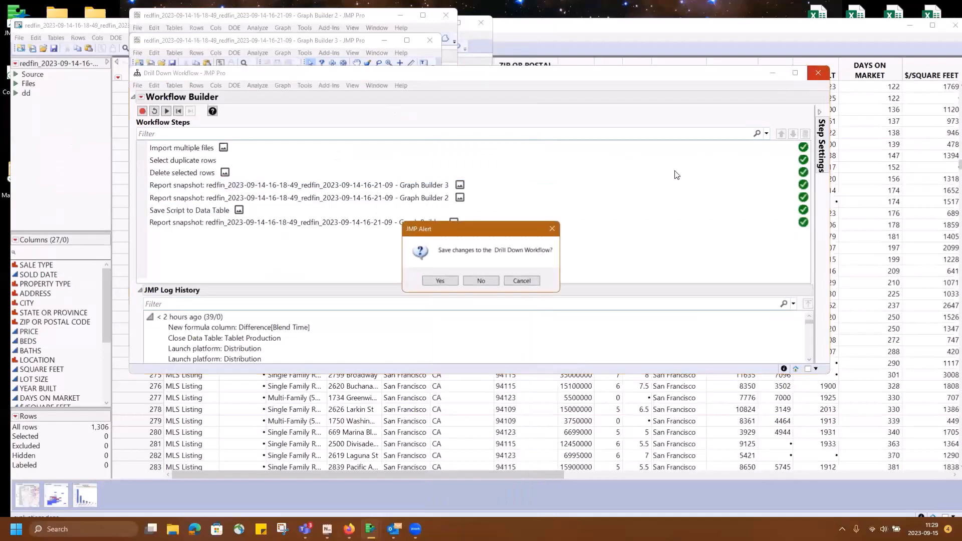
left_click(478, 284)
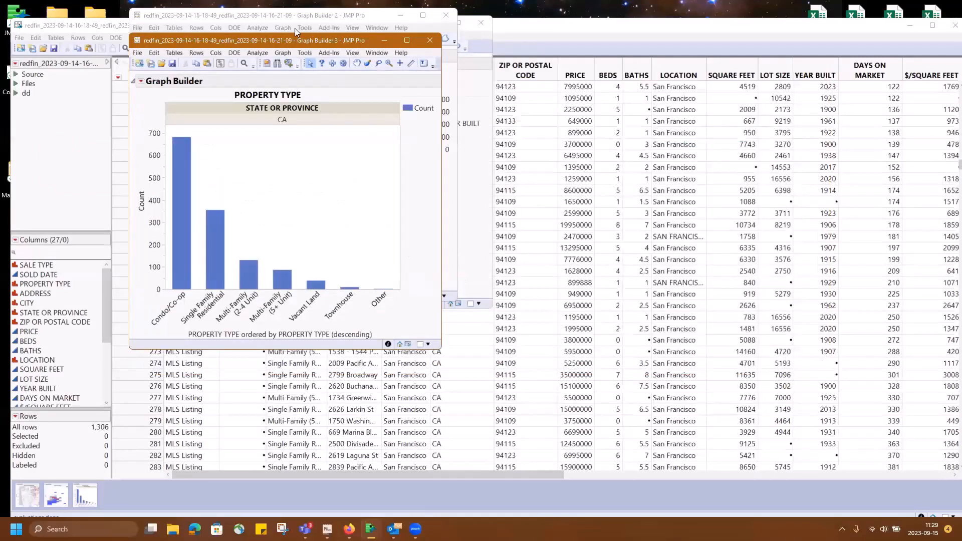
Step: View the PROPERTY TYPE, BATHS vs. BEDS and LATITUDE vs. LONGITUDE graphs produced by the workflow, and close them
left_click_drag(286, 42, 288, 175)
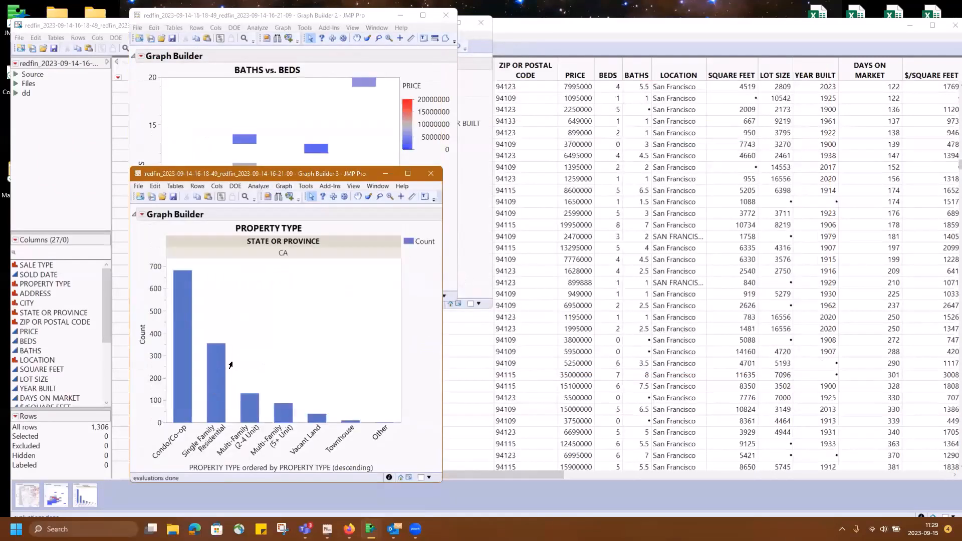
left_click(313, 106)
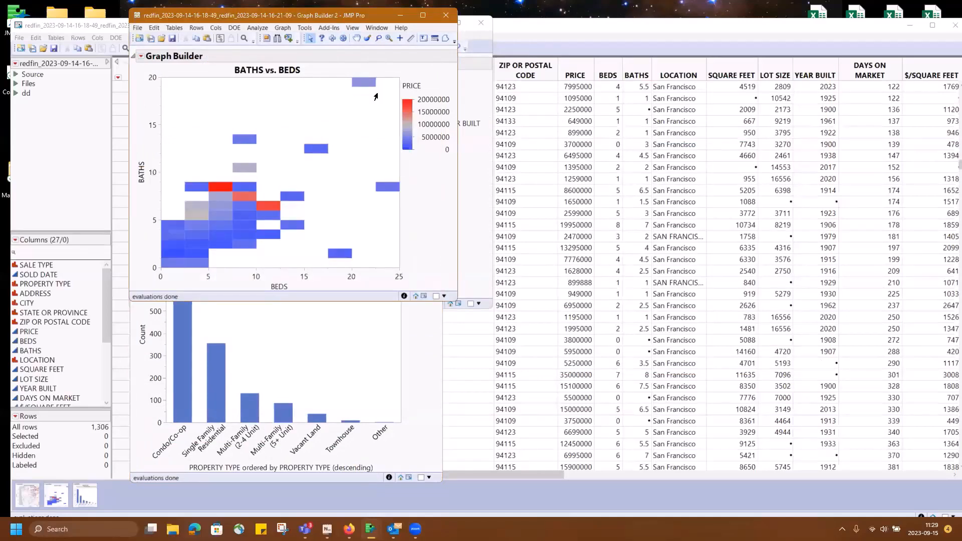
left_click_drag(358, 17, 324, 172)
left_click(458, 125)
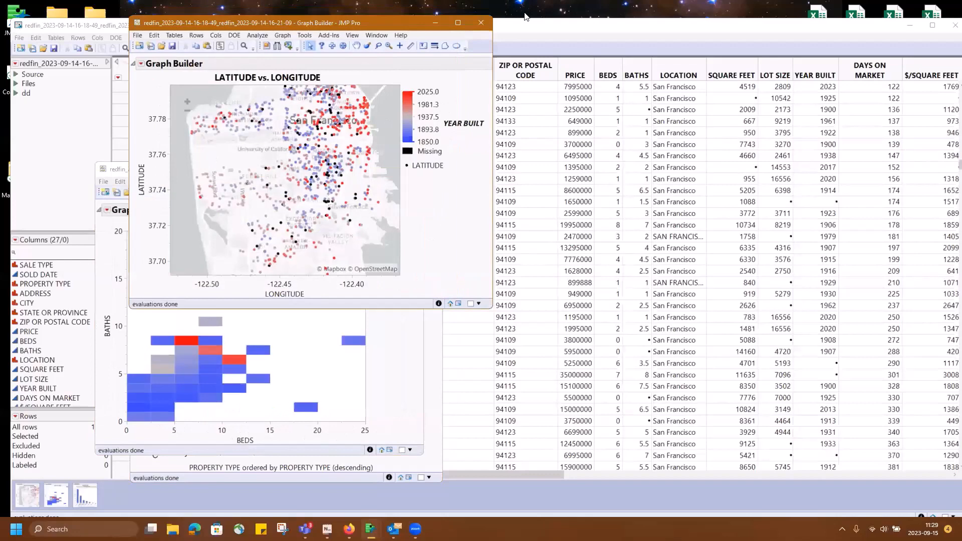
left_click(482, 32)
left_click(466, 168)
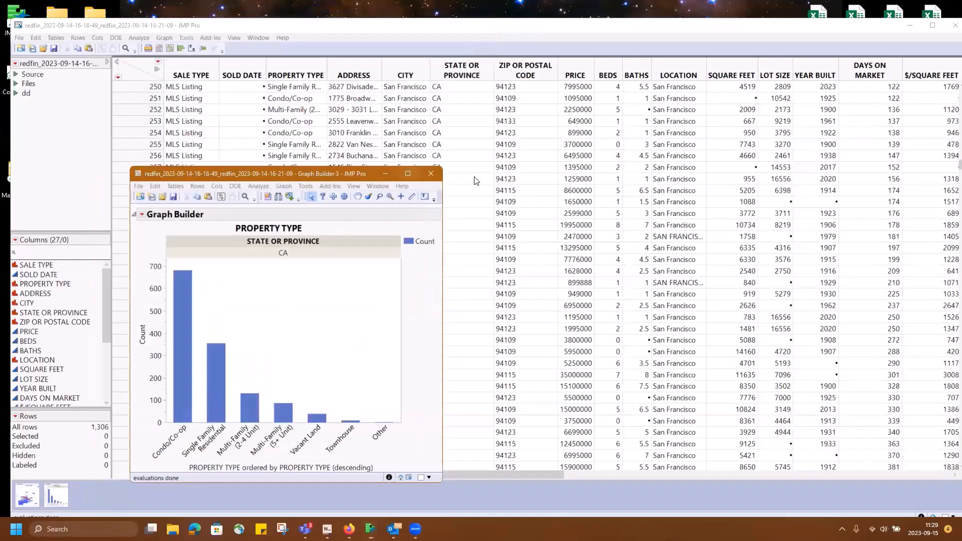
Step: Run the table's dd script and drill down from the Single Family Residential bar through BATHS vs. BEDS to the LATITUDE vs. LONGITUDE map
left_click(15, 93)
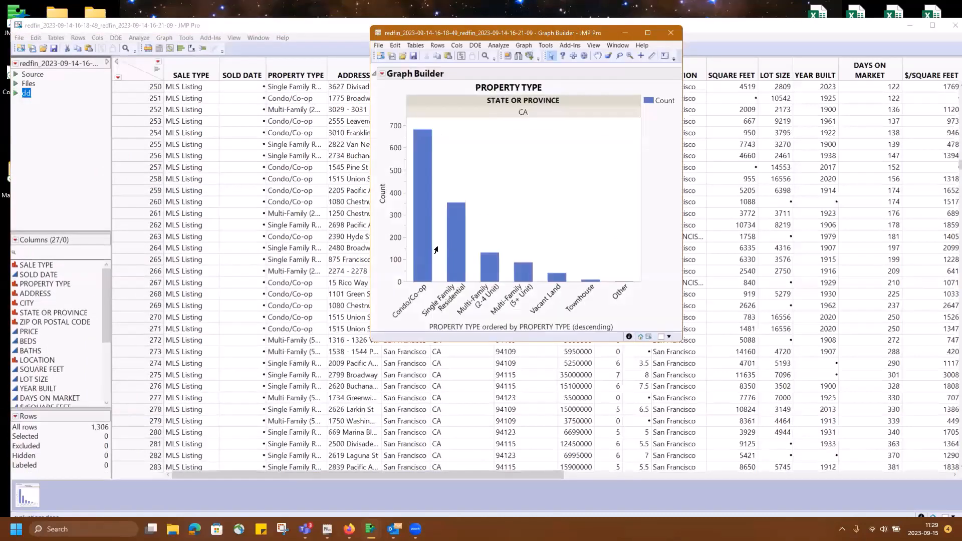
left_click(451, 249)
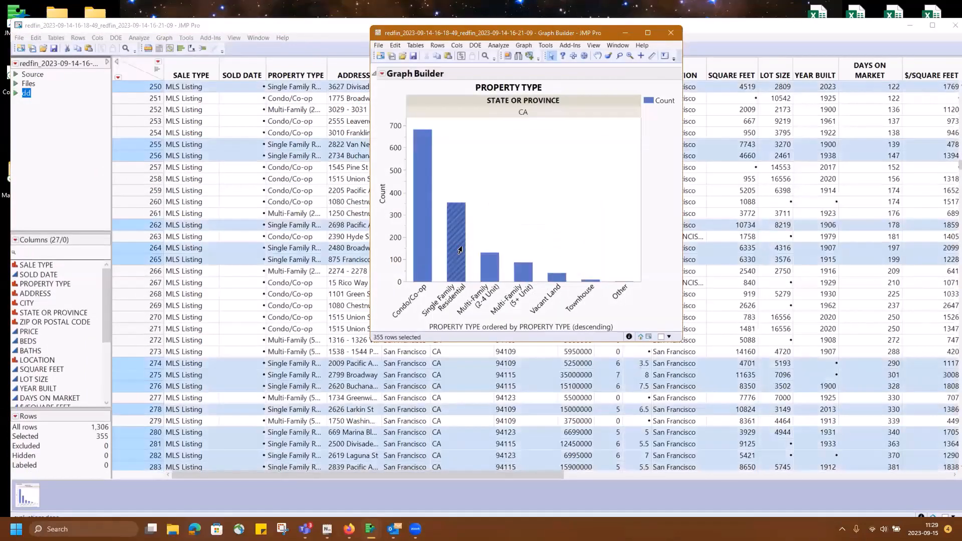
left_click(555, 257)
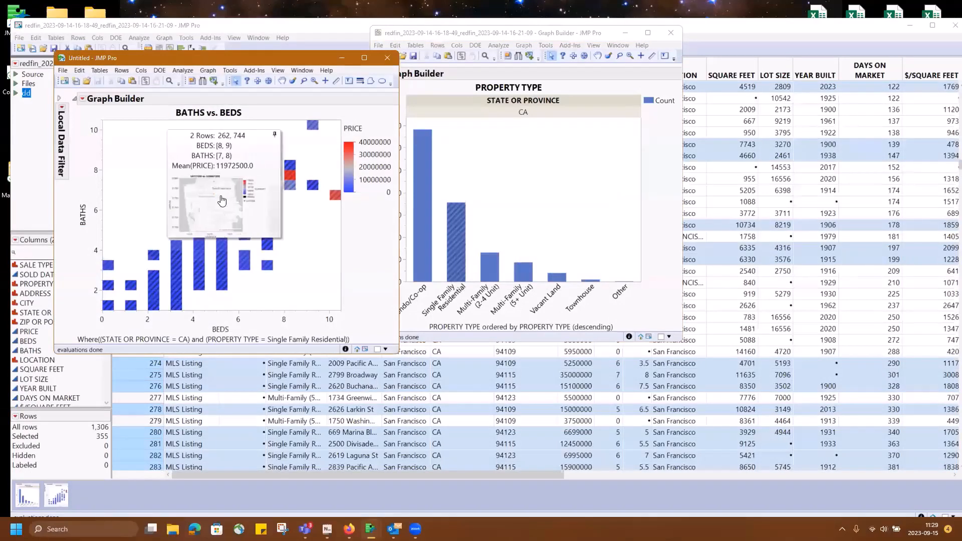
left_click(225, 199)
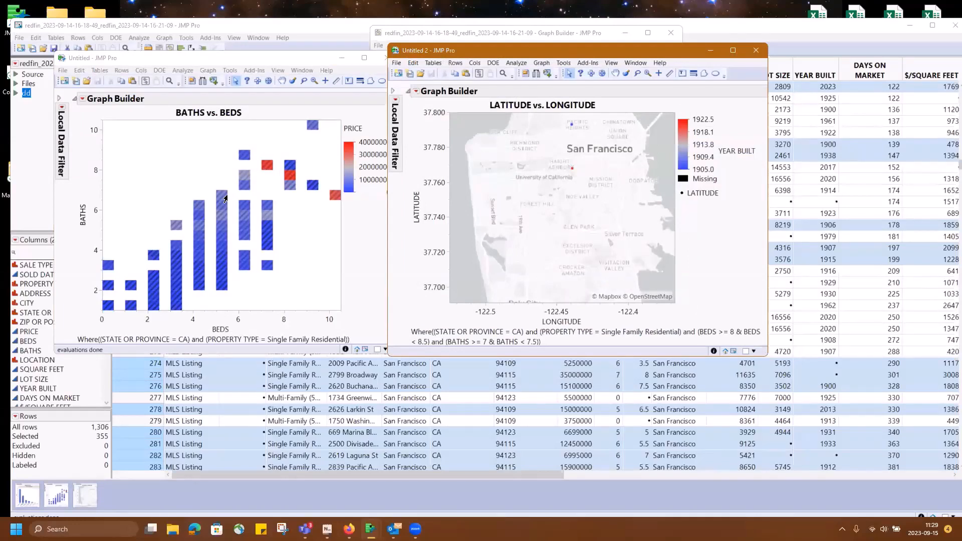
Step: Close the drill-down graphs and the PROPERTY TYPE graph, and close the redfin data table without saving
left_click(756, 50)
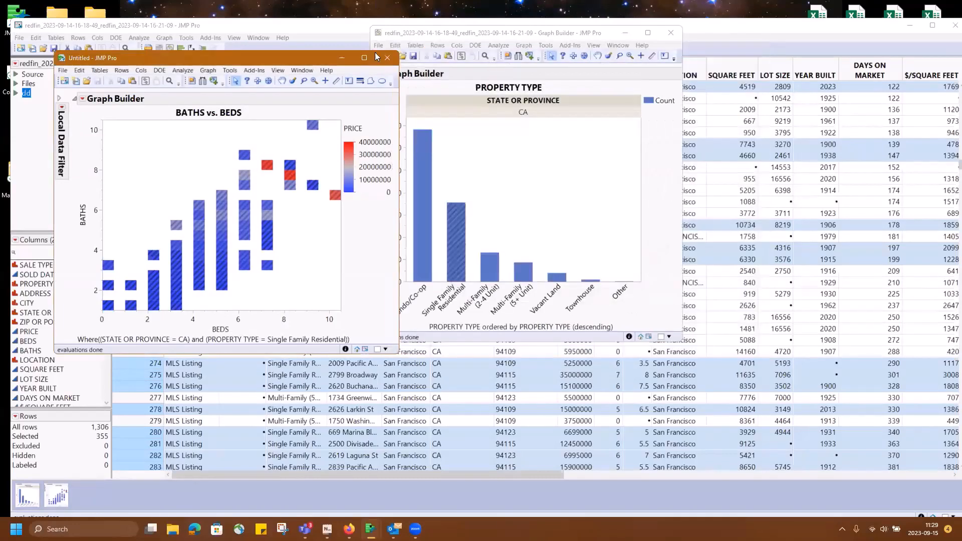
left_click(387, 57)
left_click(671, 33)
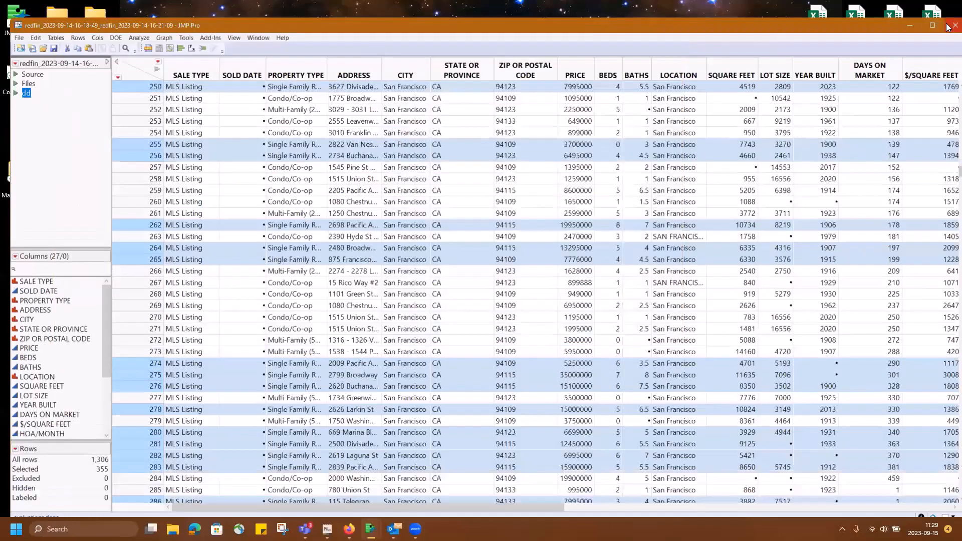
left_click(949, 27)
left_click(478, 290)
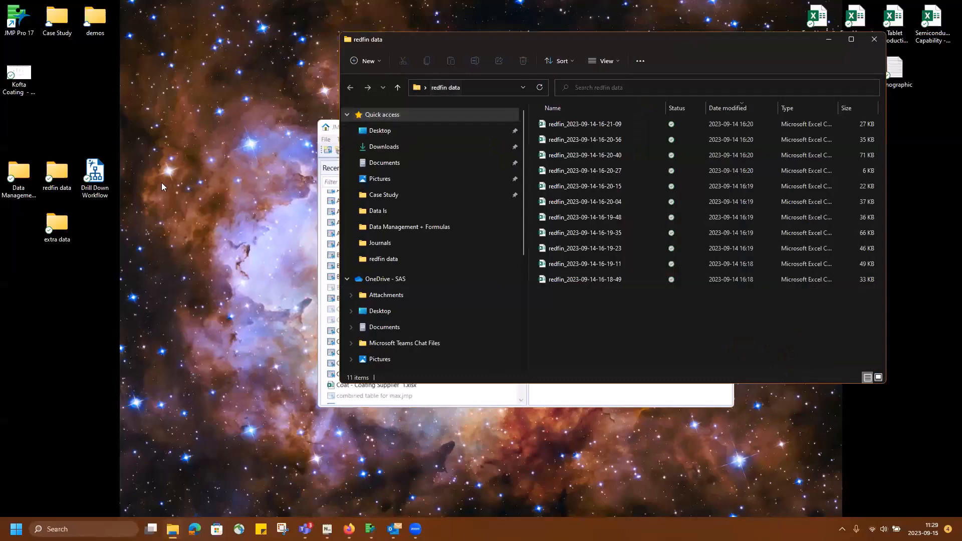
Step: Copy all files from the extra data folder into the redfin data folder, and close both folders
left_click(67, 225)
double_click(67, 226)
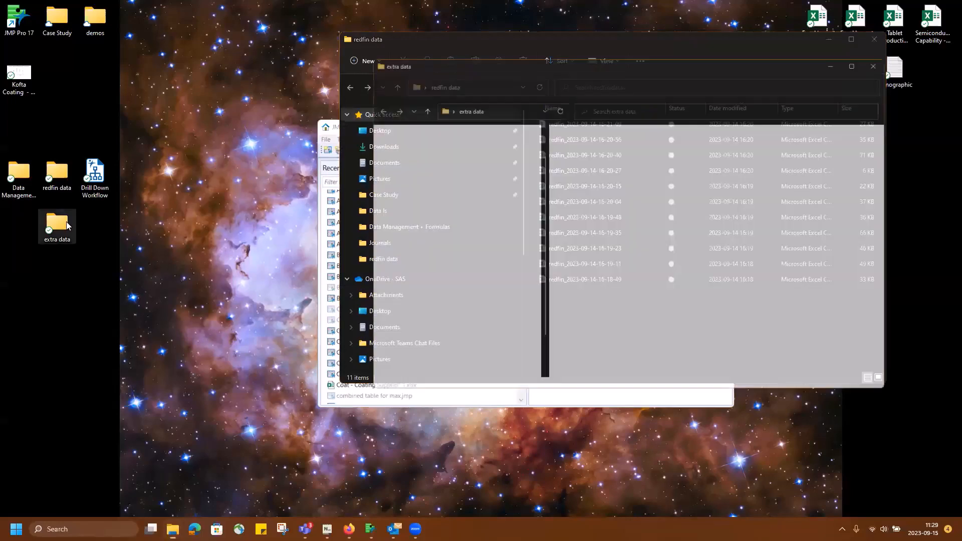
left_click(631, 203)
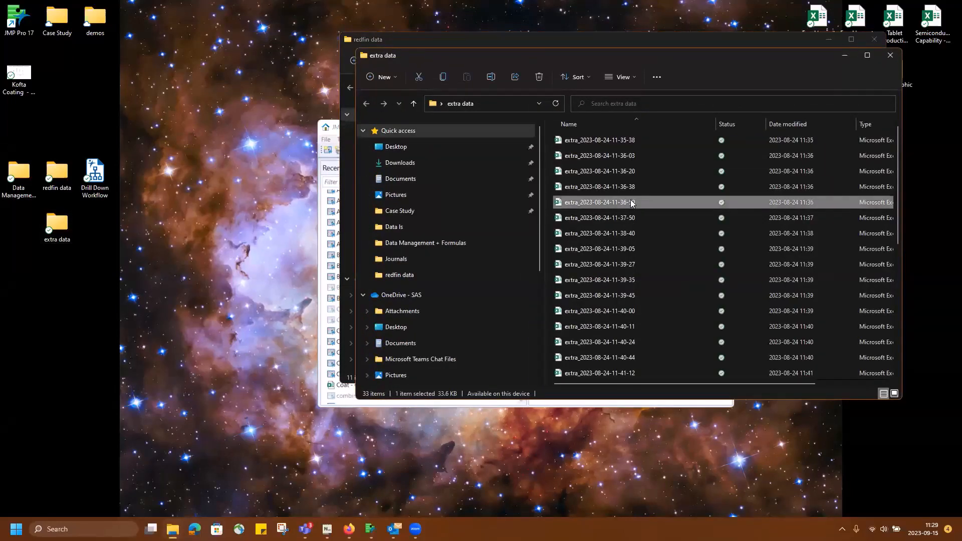
key("ctrl+a")
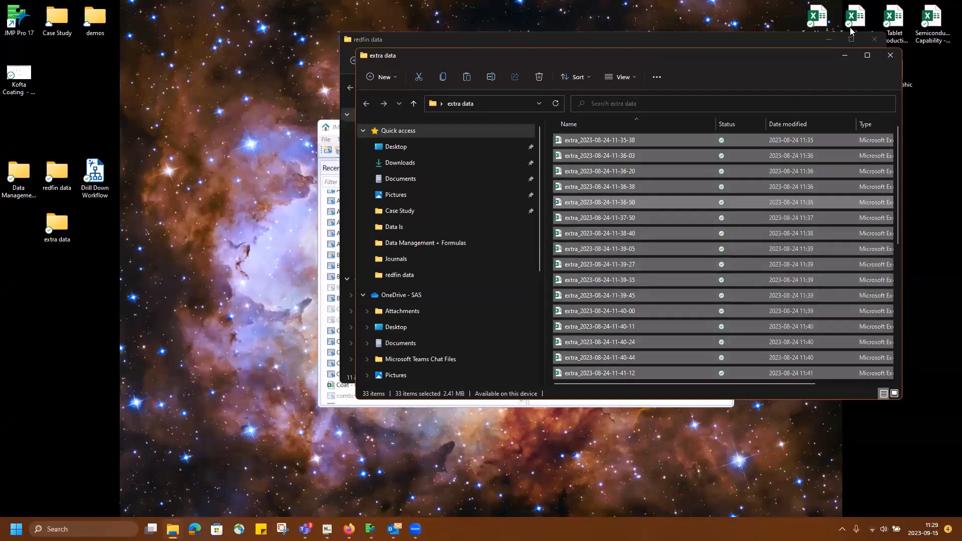
left_click(890, 55)
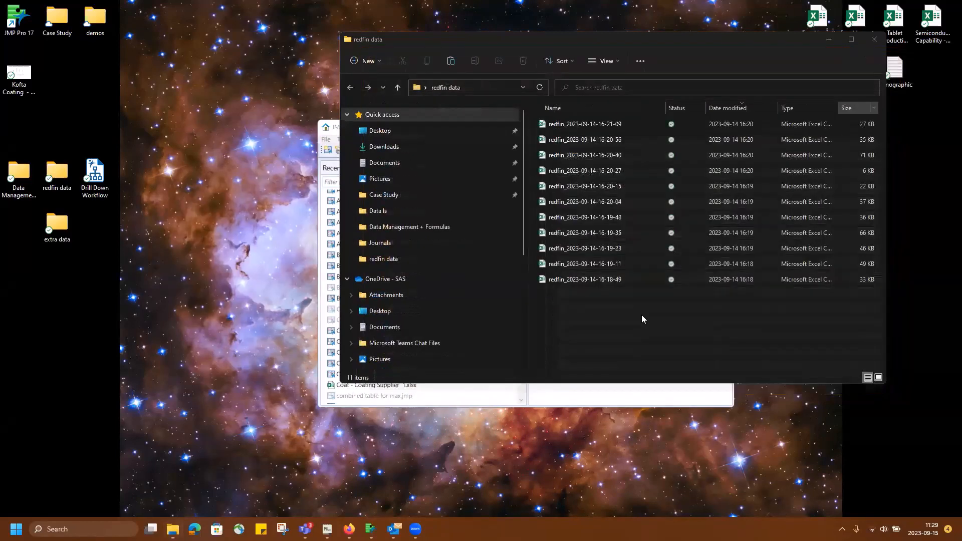
key("ctrl+v")
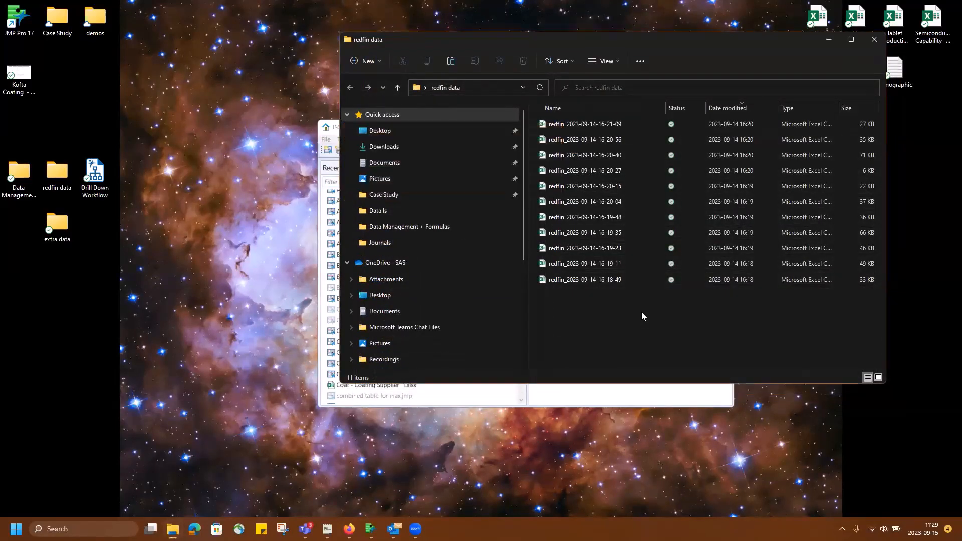
left_click(873, 40)
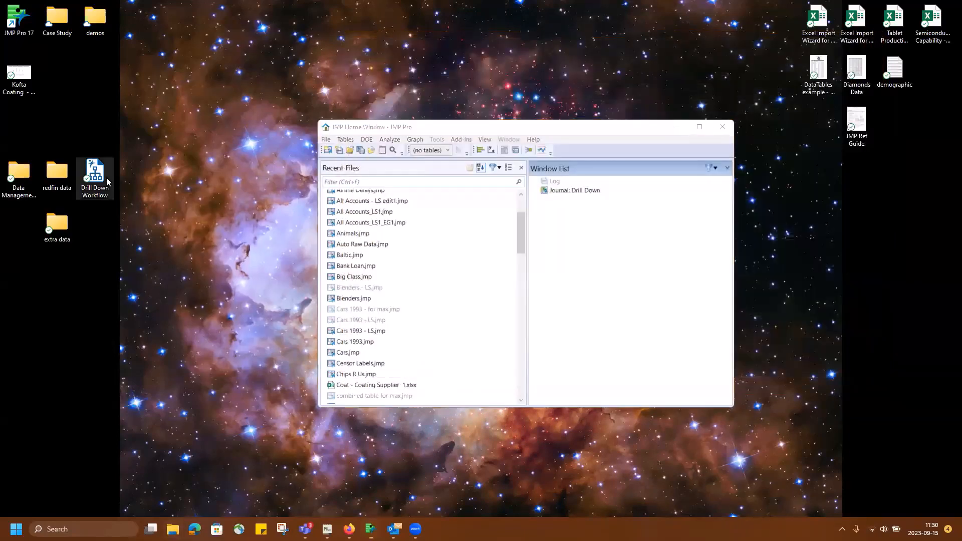
Step: Rerun the Drill Down Workflow on the enlarged data folder, and close the workflow and its graph windows
double_click(110, 182)
left_click(166, 111)
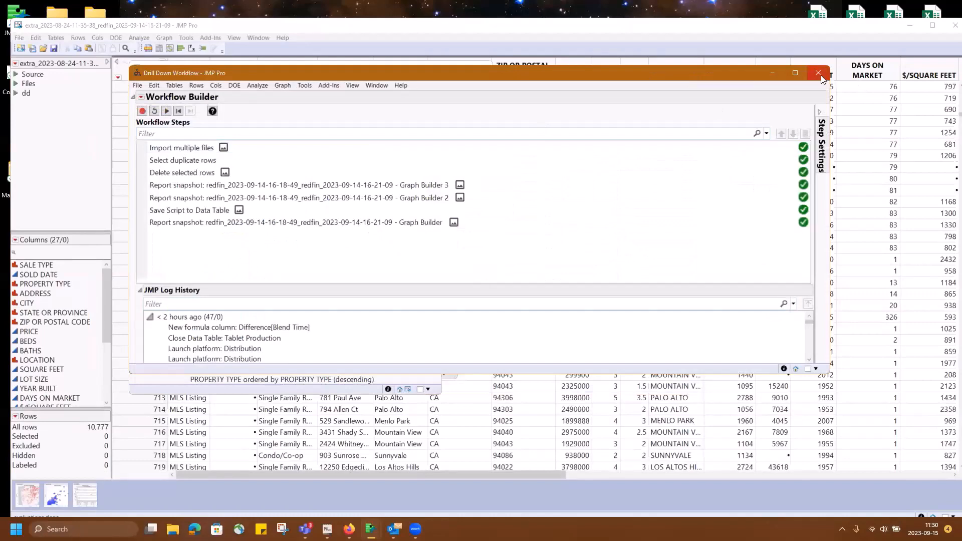
left_click(819, 74)
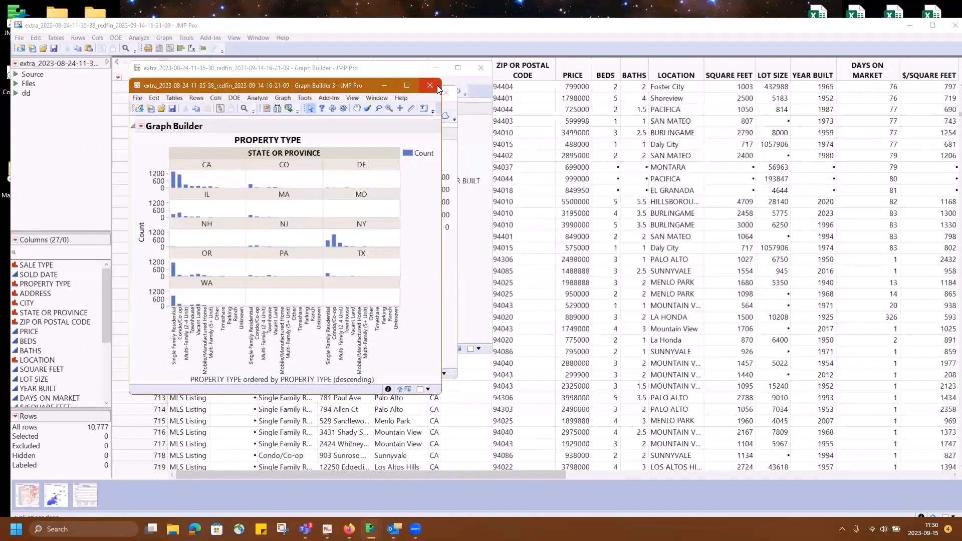
left_click(437, 85)
left_click(481, 68)
left_click(38, 115)
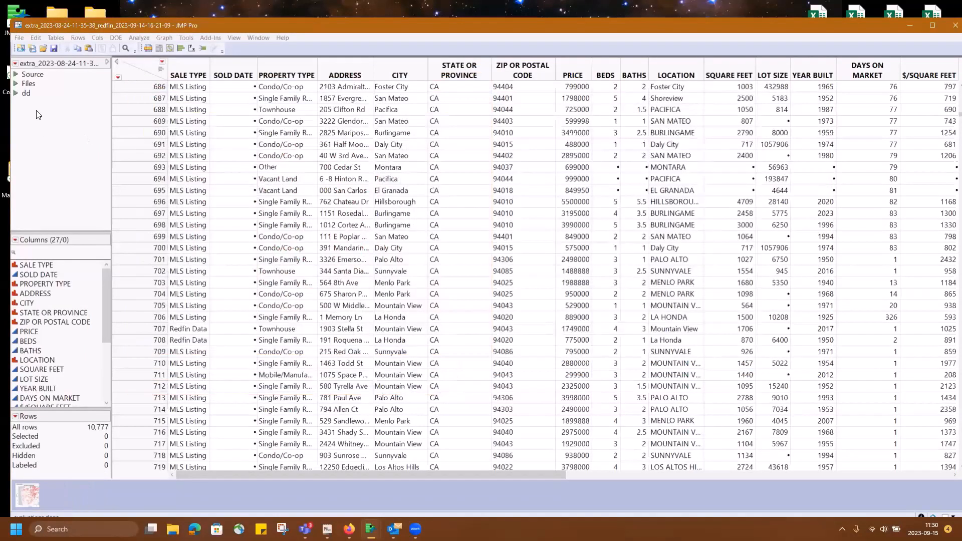
Step: Run the combined table's dd script and maximize the resulting PROPERTY TYPE graph window
left_click(16, 94)
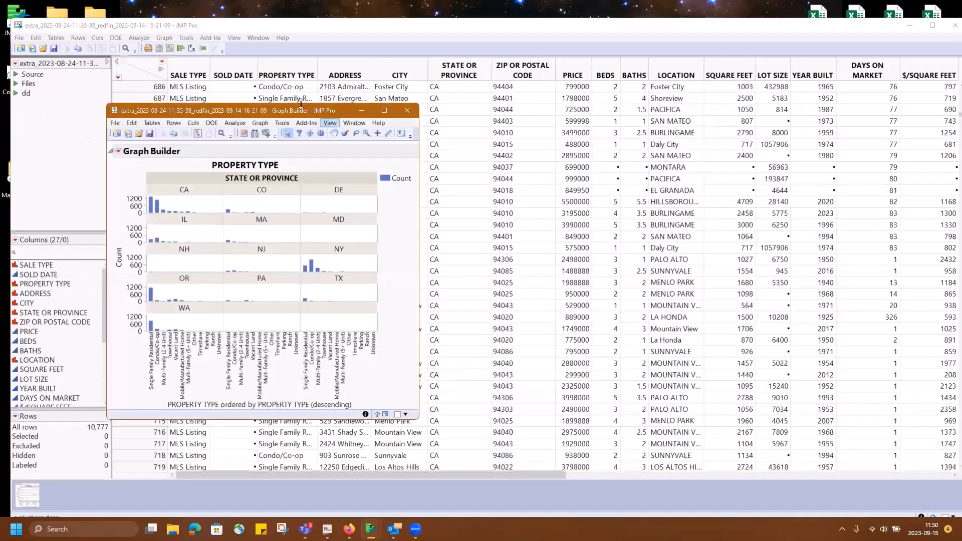
left_click_drag(301, 105, 586, 78)
left_click(661, 77)
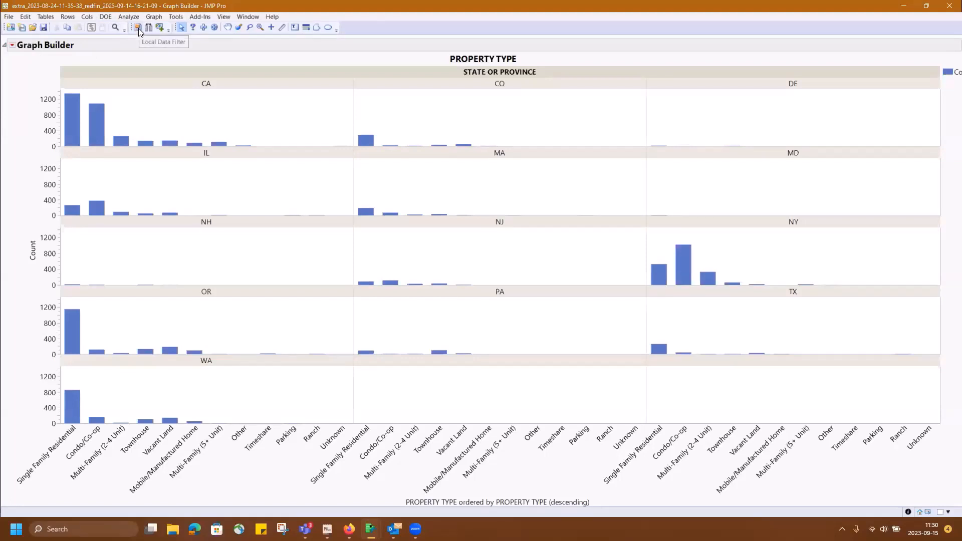
Step: Add a local data filter on STATE OR PROVINCE to the PROPERTY TYPE graph
left_click(12, 45)
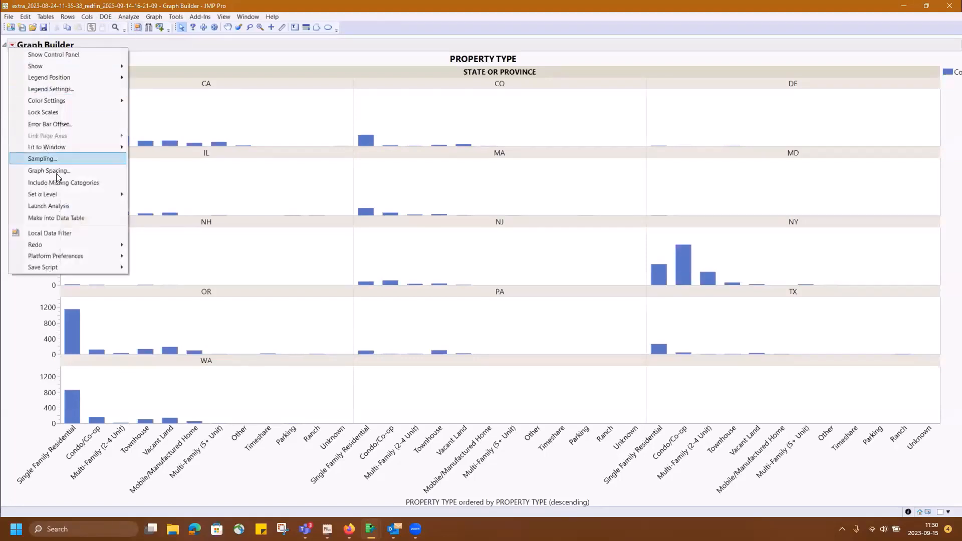
left_click(69, 232)
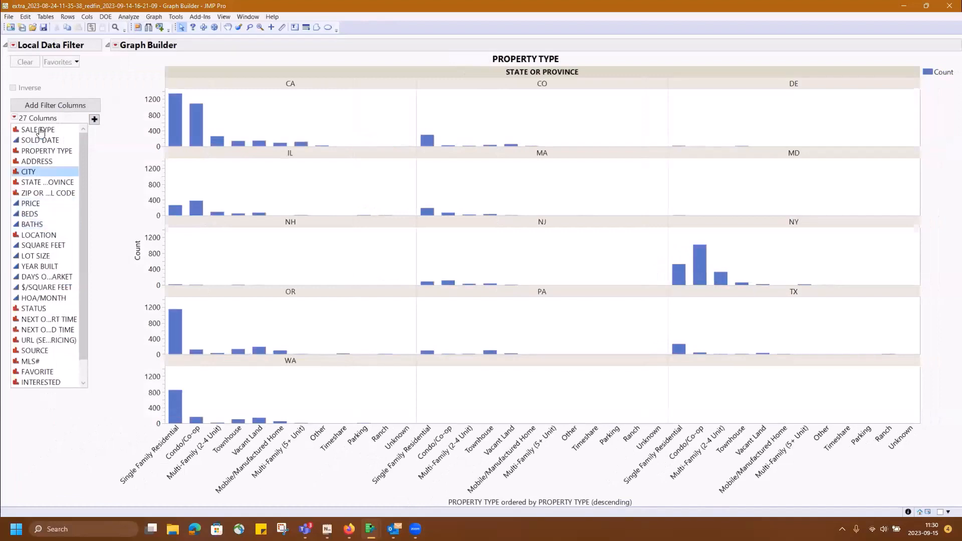
mouse_move(264, 67)
left_mouse_down()
mouse_move(561, 60)
mouse_move(824, 315)
mouse_move(344, 47)
left_mouse_up()
left_click_drag(581, 72, 516, 200)
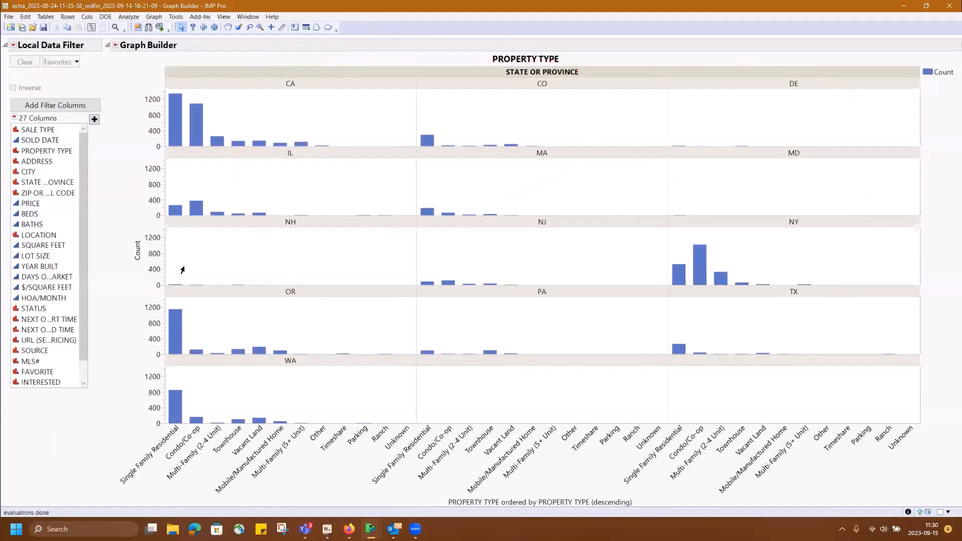
left_click_drag(85, 230, 86, 287)
scroll(88, 242, "up", 1)
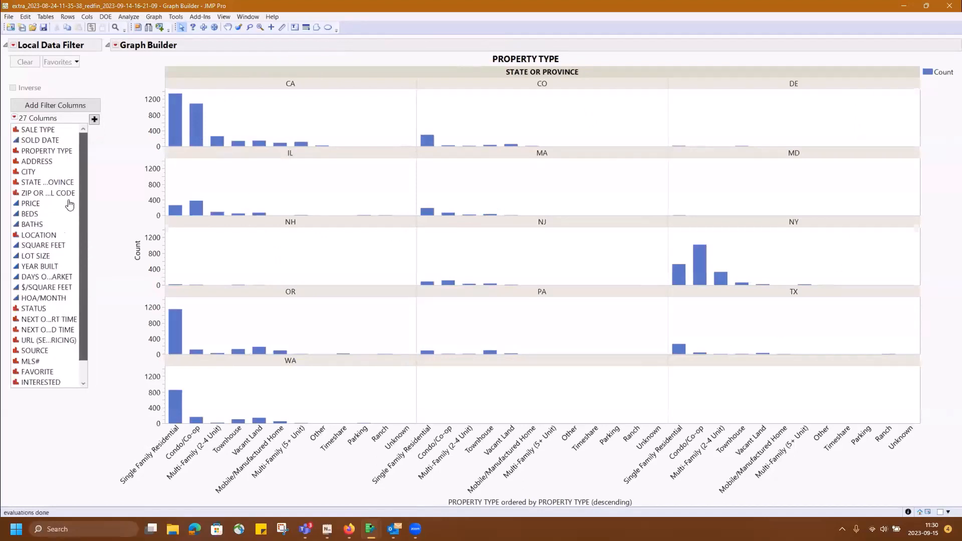
left_click(48, 182)
left_click(94, 119)
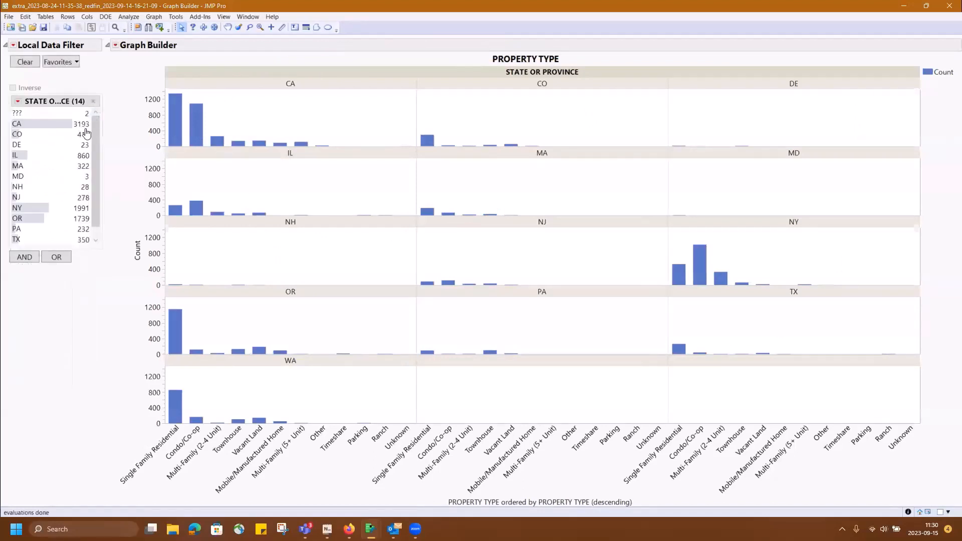
Step: Order the STATE OR PROVINCE filter by count and restrict the graph to OR
left_click(16, 101)
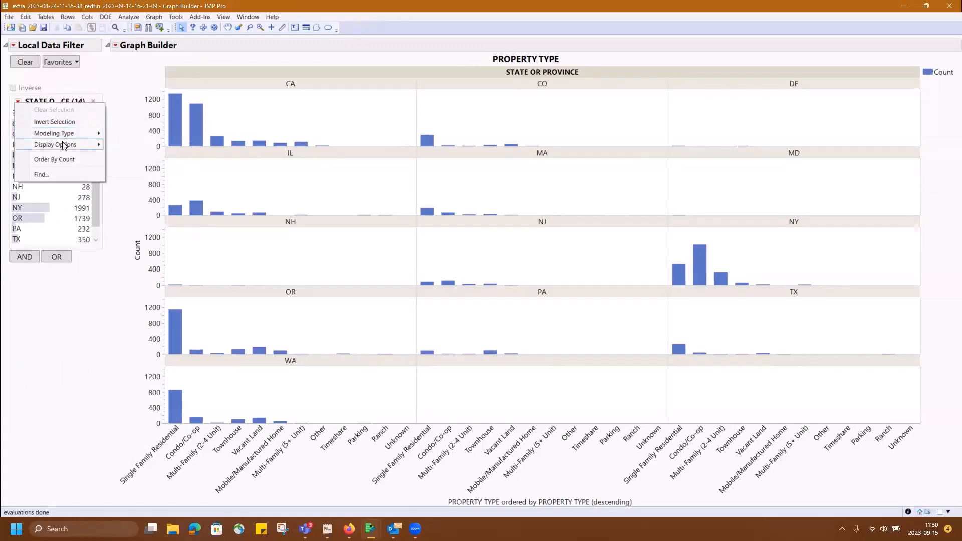
left_click(62, 164)
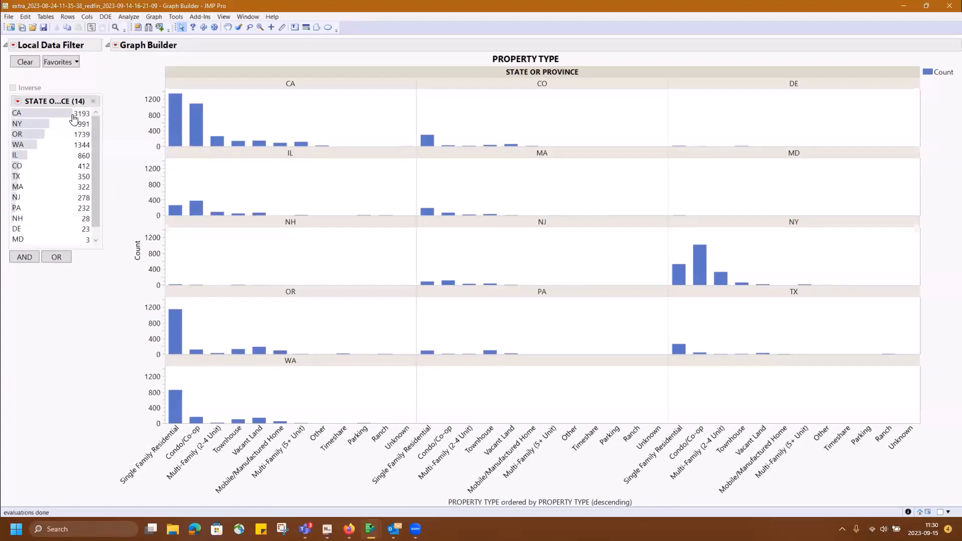
left_click(35, 135)
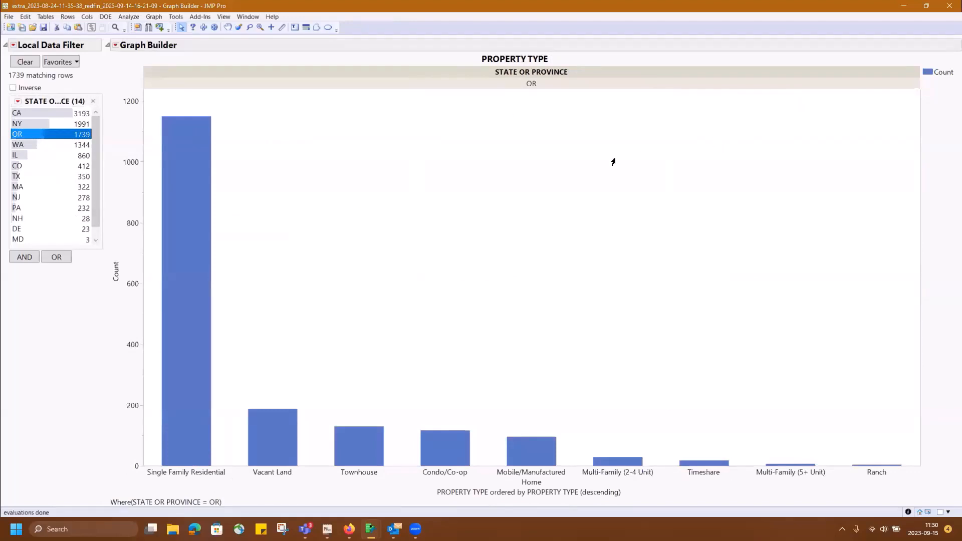
Step: Drill down from the Single Family Residential bar to BATHS vs. BEDS, and from its 3-bed, 4-bath cell to the LATITUDE vs. LONGITUDE map
mouse_move(88, 385)
left_mouse_down()
mouse_move(76, 376)
mouse_move(133, 154)
mouse_move(54, 324)
left_mouse_up()
mouse_move(194, 244)
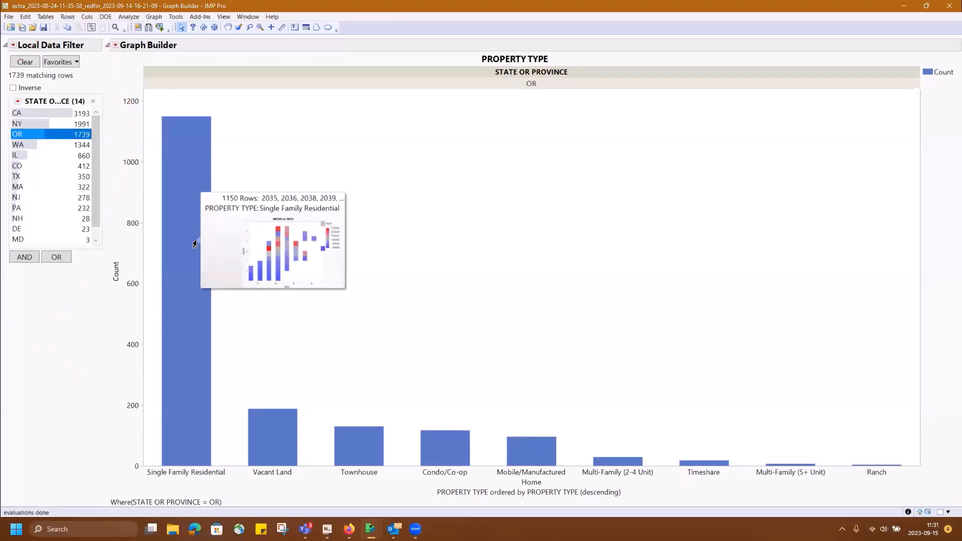
left_click(263, 257)
mouse_move(543, 256)
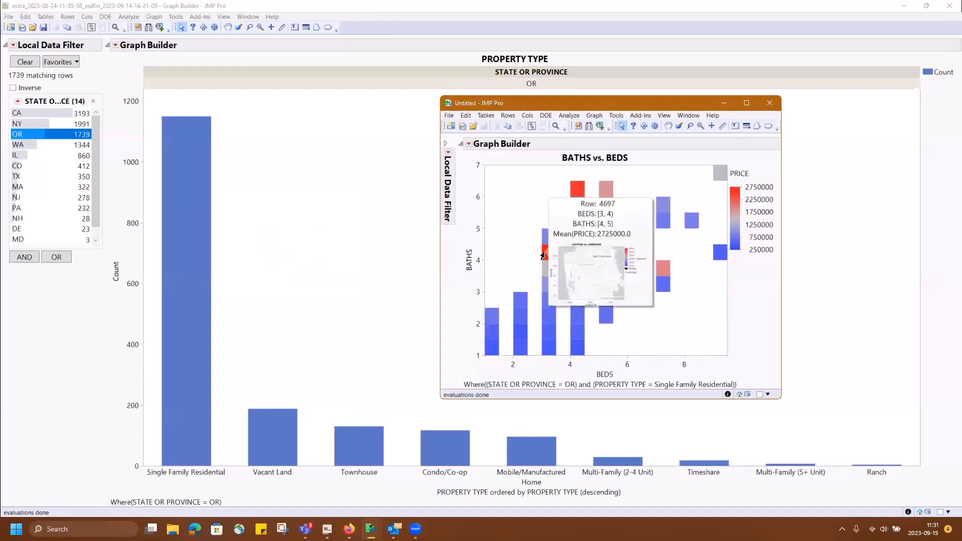
left_click(577, 270)
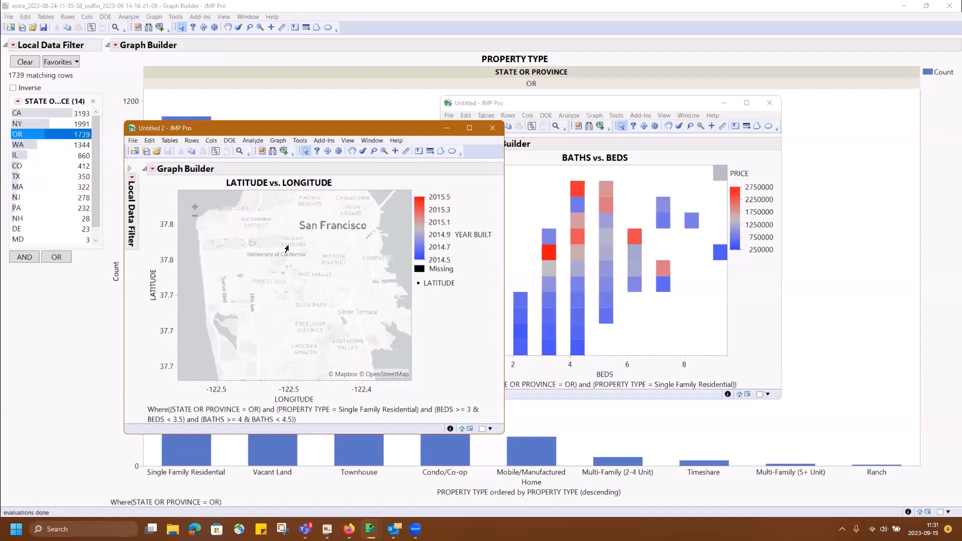
Step: Close the drill-down graph windows and the combined Redfin data table without saving the changes
left_click(493, 127)
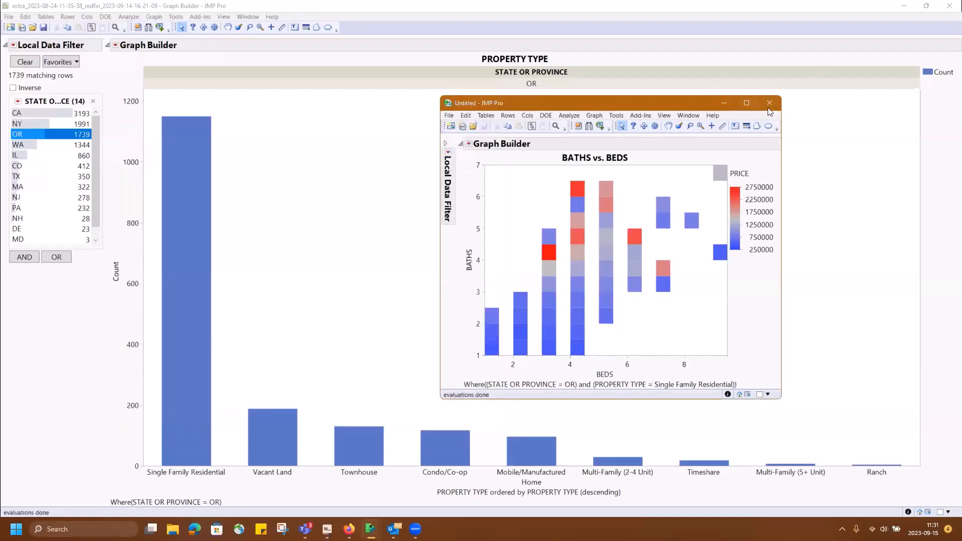
left_click(770, 102)
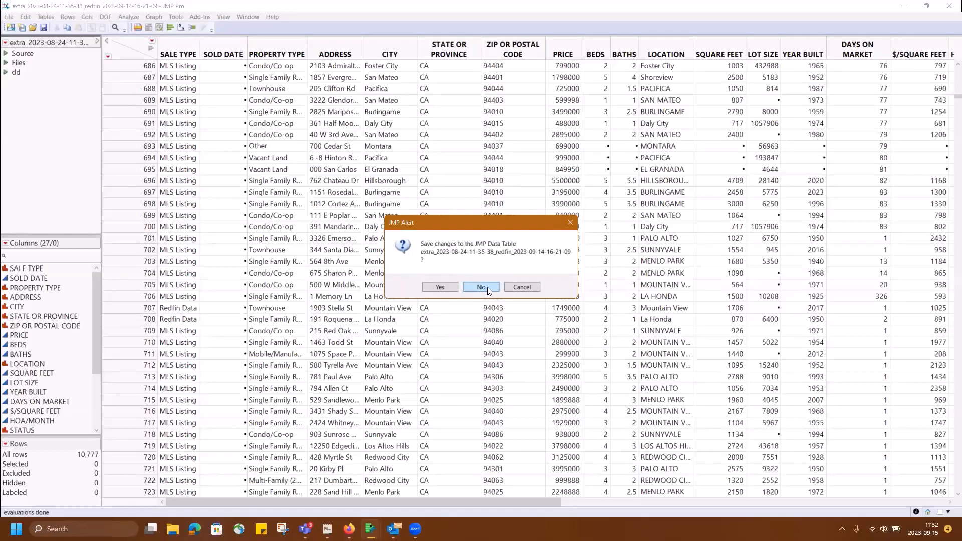
left_click(485, 287)
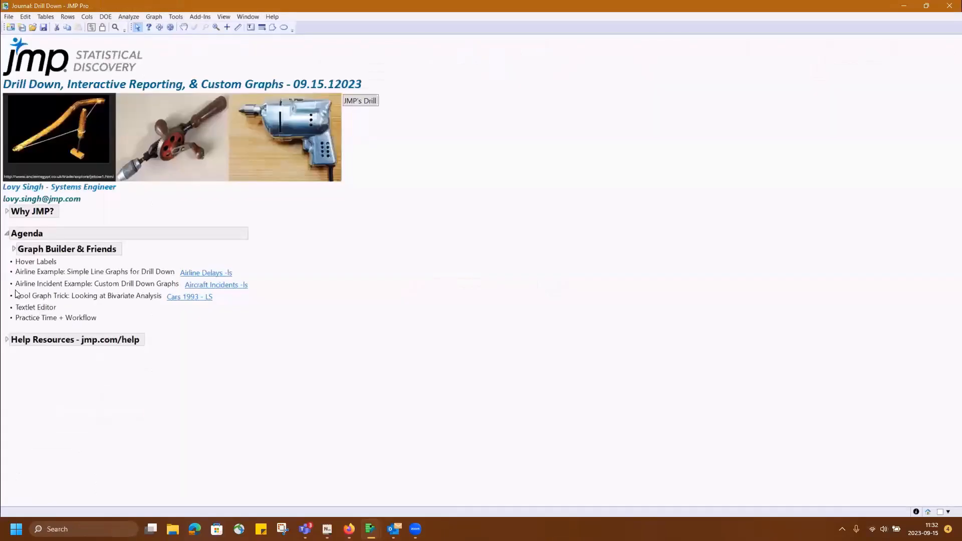
Step: Open the Cars 1993 - LS data table linked in the journal's agenda and reposition its window
mouse_move(10, 290)
left_mouse_down()
mouse_move(253, 300)
mouse_move(7, 326)
mouse_move(33, 286)
left_mouse_up()
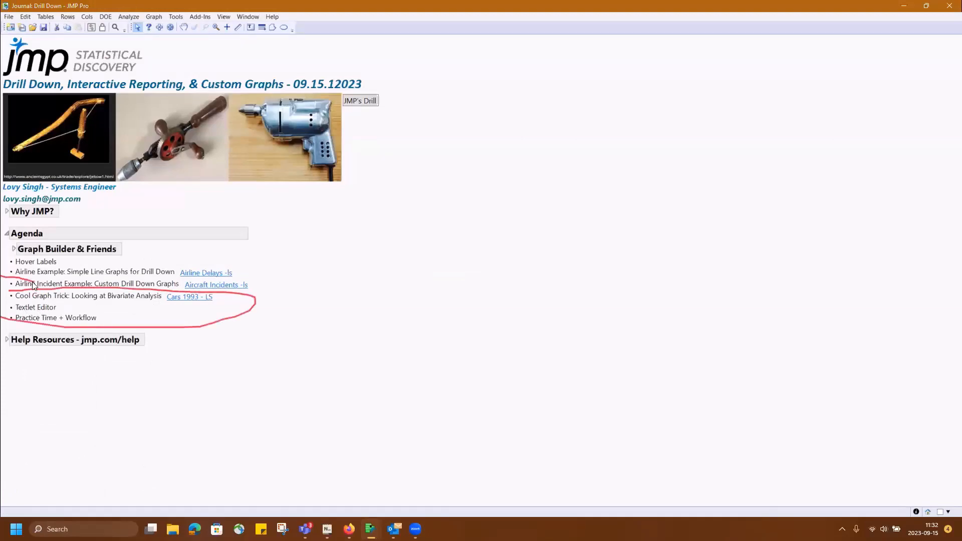
left_click(197, 299)
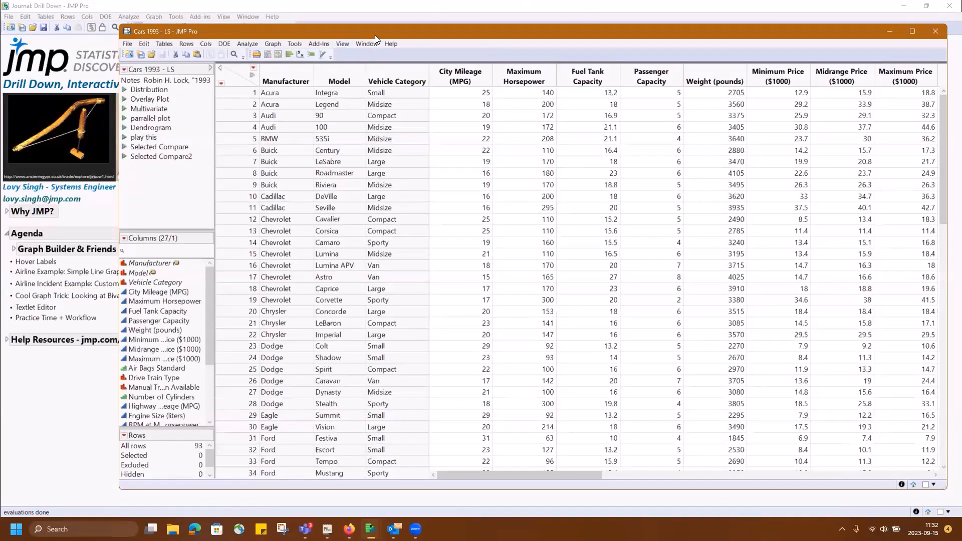
left_click_drag(373, 33, 329, 25)
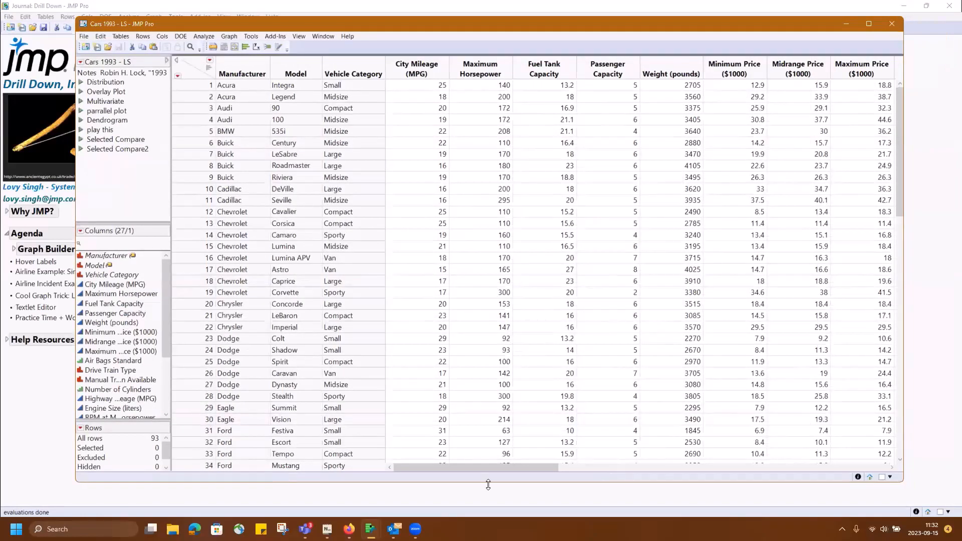
Step: Examine the formula of the selected column at the end of the Cars 1993 table, and close its column information
left_click_drag(479, 467, 865, 462)
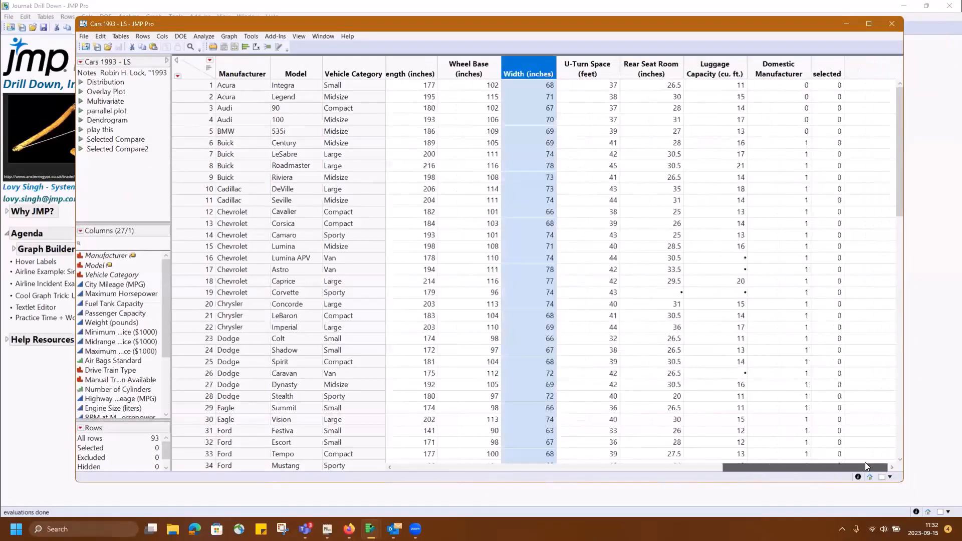
double_click(834, 73)
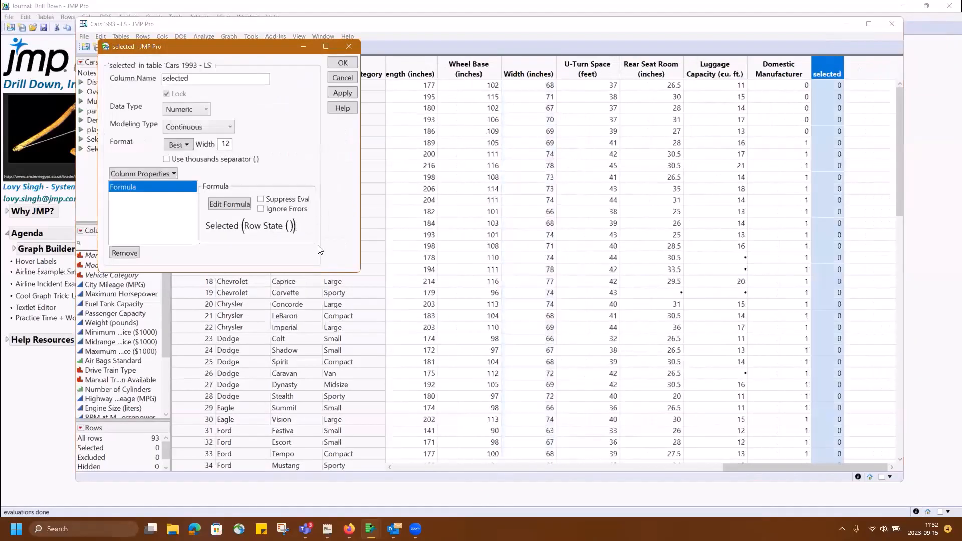
mouse_move(321, 248)
left_mouse_down()
mouse_move(216, 206)
mouse_move(260, 257)
left_mouse_up()
key("Escape")
left_click(349, 47)
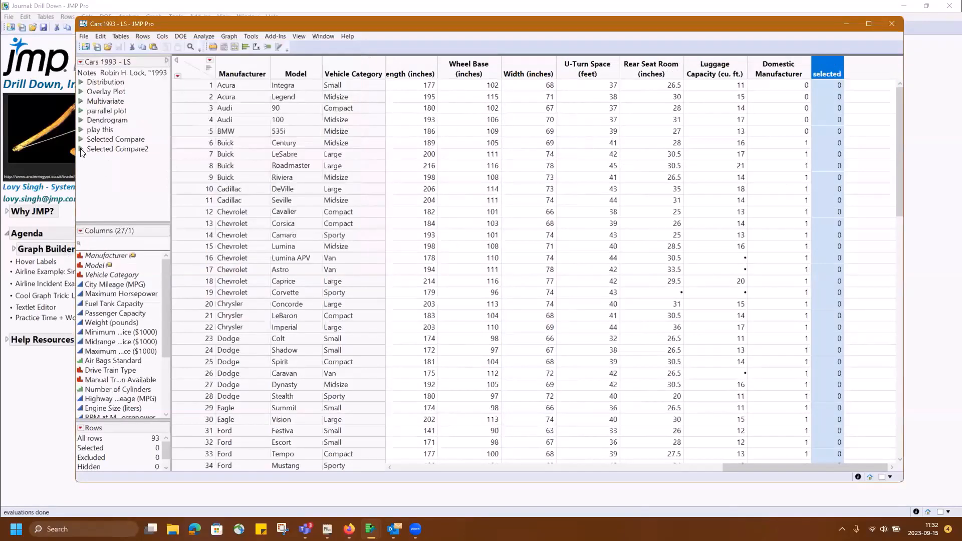
Step: Run the Selected Compare2 script and arrange its scatterplot and box plot windows side by side
left_click(82, 151)
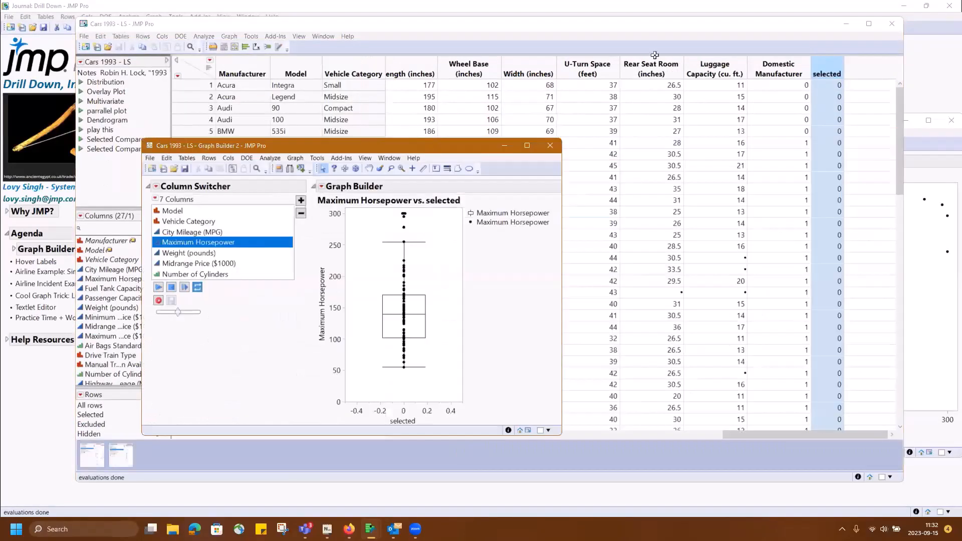
left_click(913, 128)
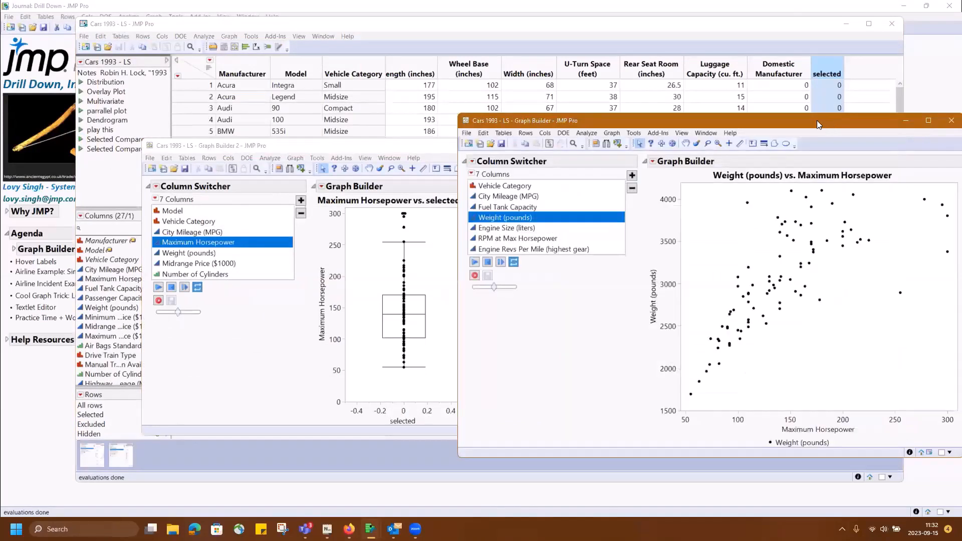
left_click_drag(816, 120, 501, 239)
left_click_drag(401, 148, 764, 170)
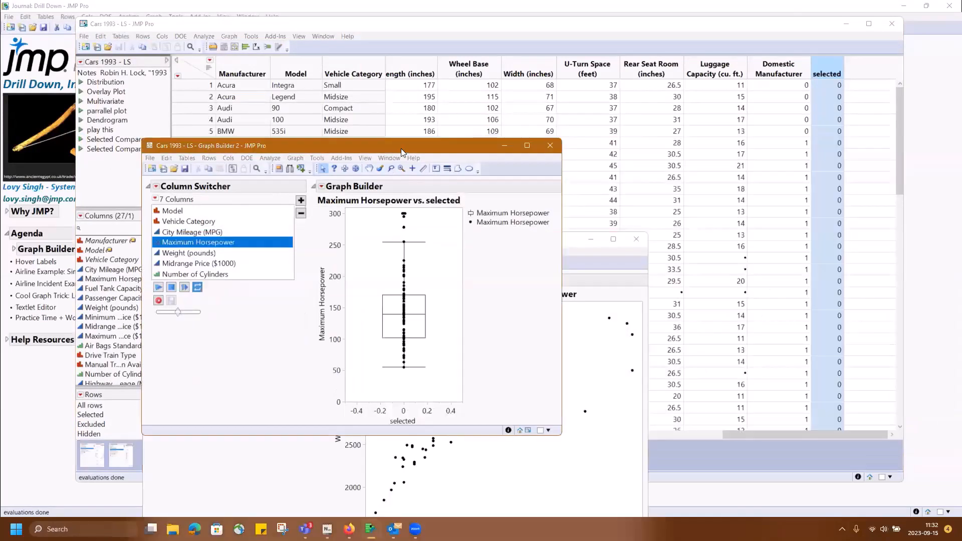
left_click(374, 239)
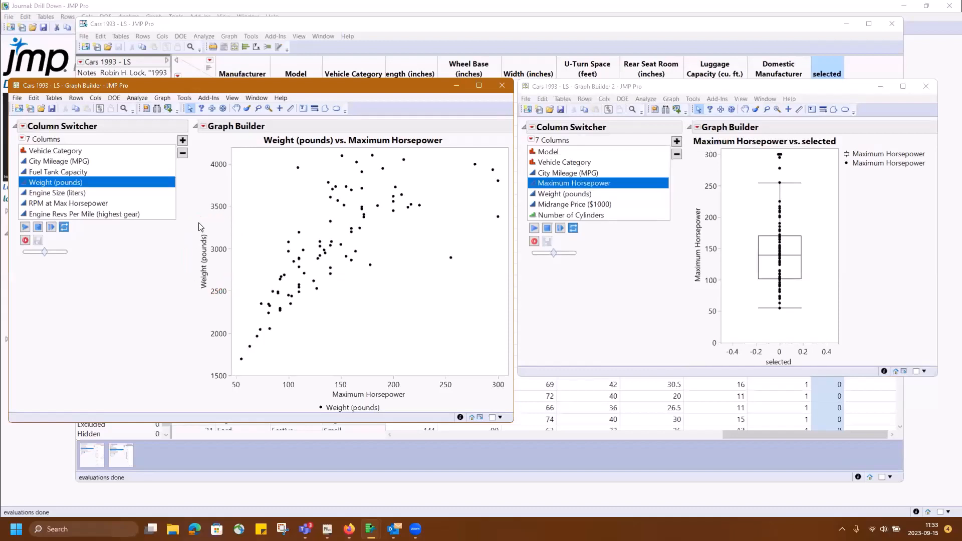
mouse_move(197, 219)
left_mouse_down()
mouse_move(226, 309)
mouse_move(203, 223)
left_mouse_up()
mouse_move(433, 409)
left_mouse_down()
mouse_move(301, 404)
mouse_move(333, 407)
left_mouse_up()
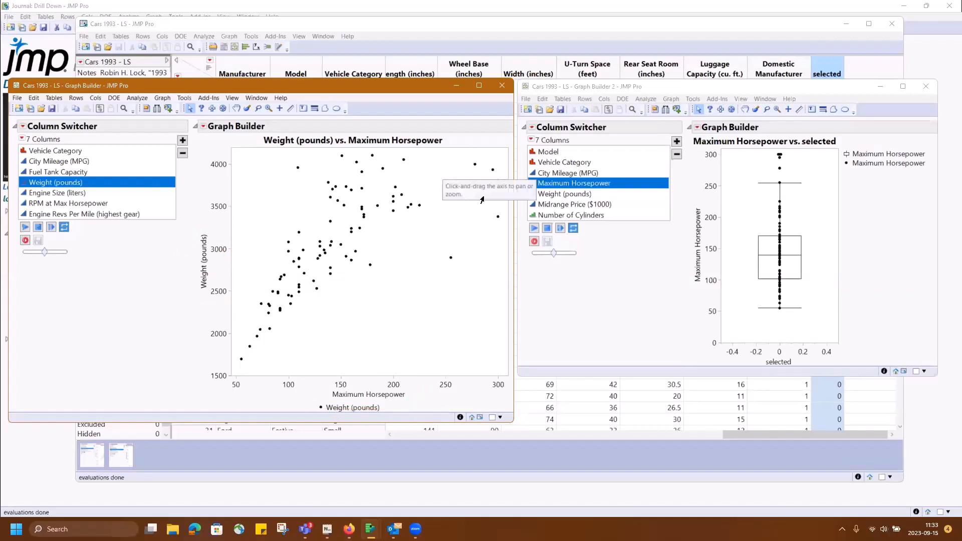
left_click(591, 334)
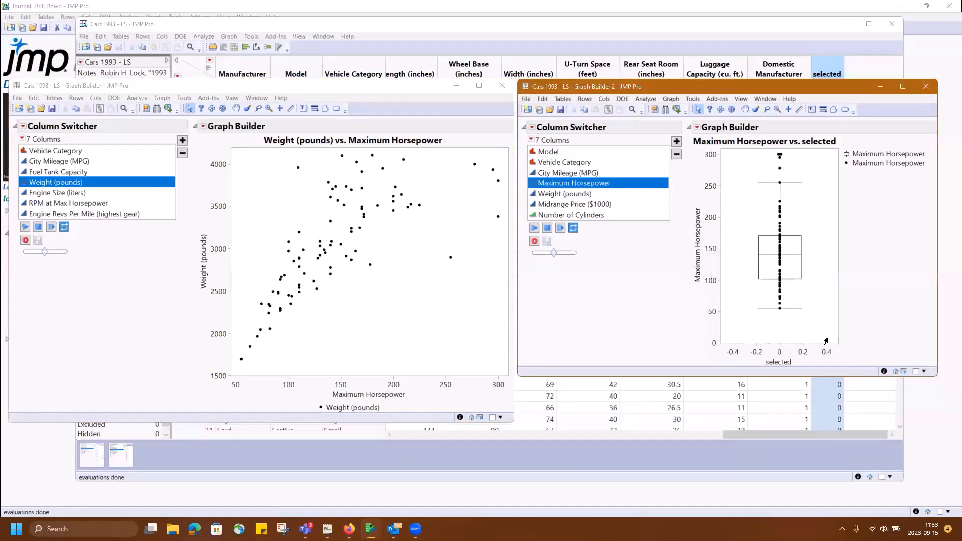
mouse_move(862, 346)
left_mouse_down()
mouse_move(803, 332)
mouse_move(893, 351)
mouse_move(813, 331)
left_mouse_up()
Step: Select several row ranges in the Cars 1993 table, including rows 3–9, 12–18 and 15–18, and clear the selection
left_click(728, 29)
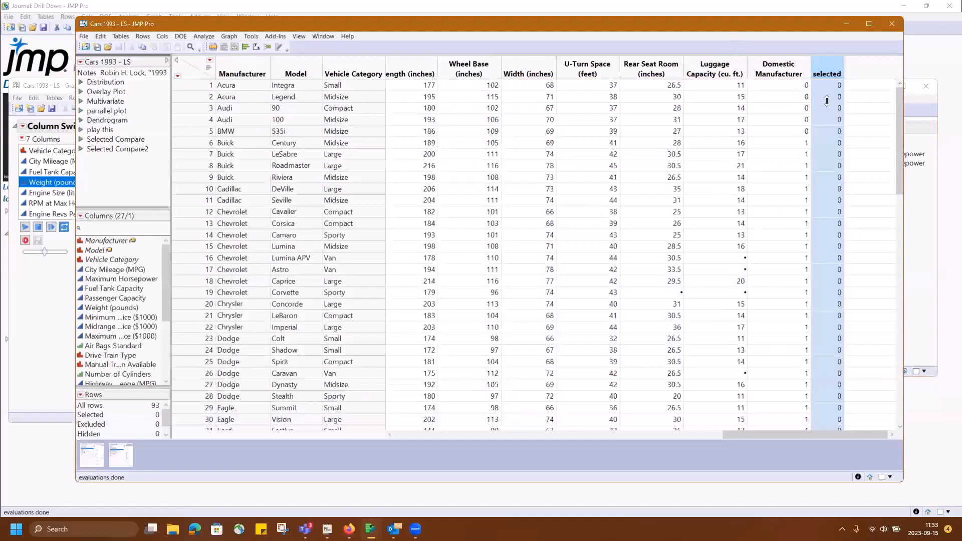
left_click_drag(194, 107, 188, 175)
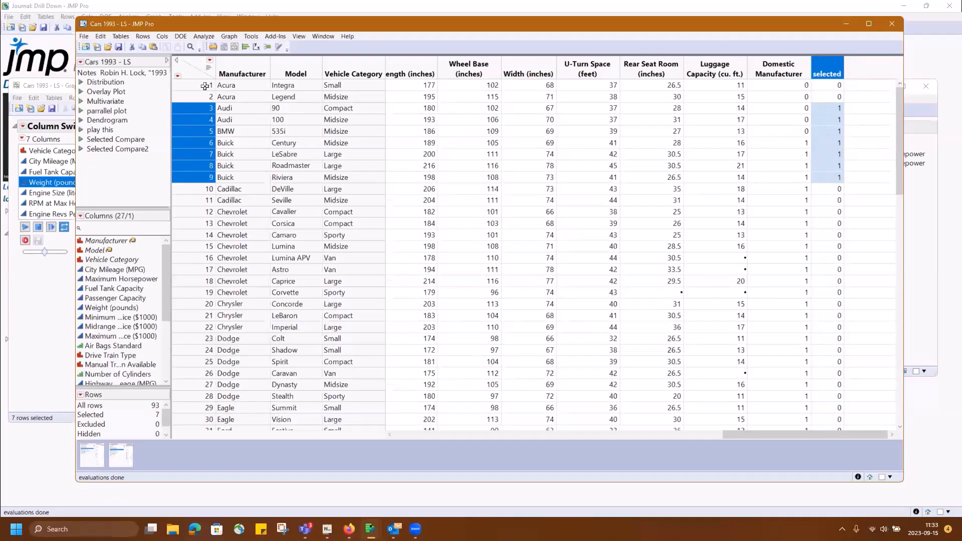
left_click_drag(202, 212, 200, 278)
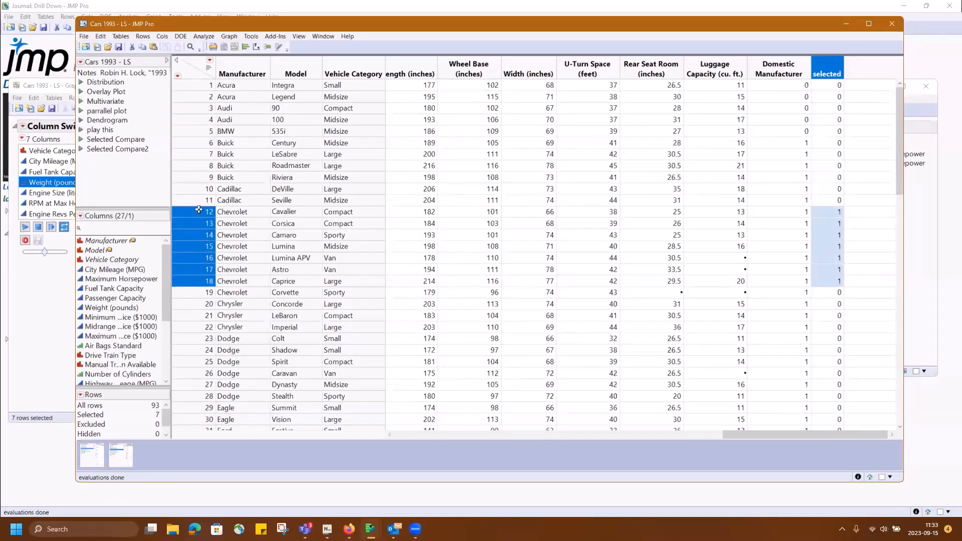
left_click_drag(204, 167, 202, 199)
left_click_drag(193, 246, 199, 280)
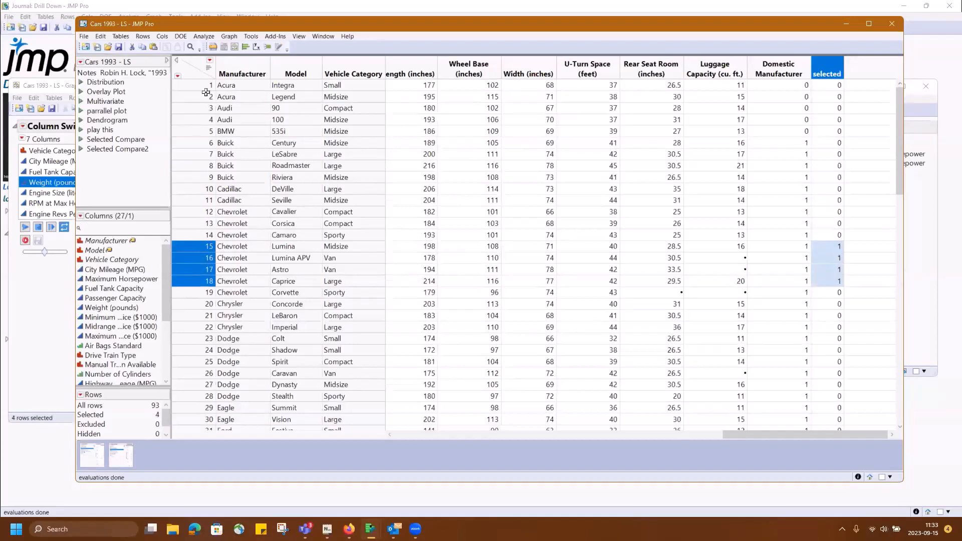
left_click(190, 77)
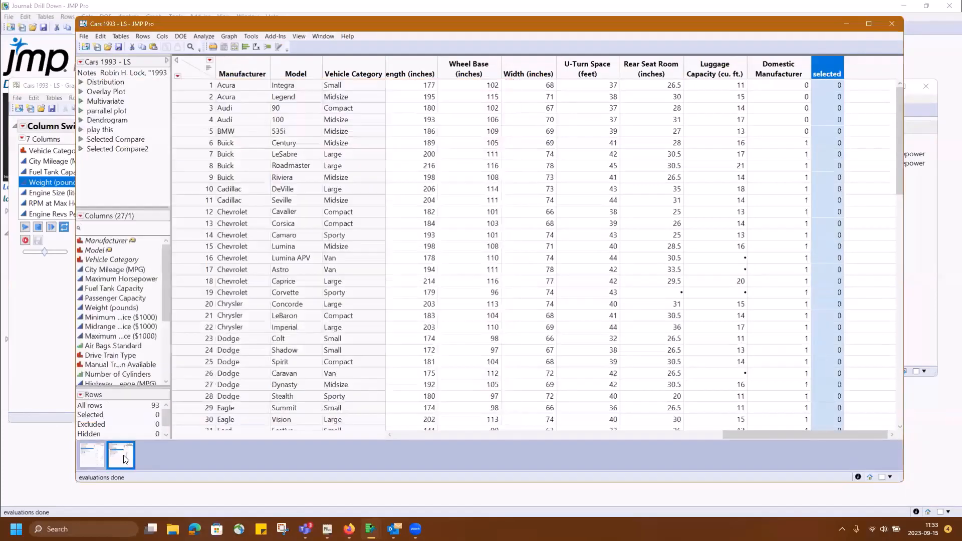
Step: Minimize the Cars 1993 data table and move the Weight vs. Maximum Horsepower window higher beside the box plot
left_click(121, 455)
left_click(844, 28)
left_click(844, 25)
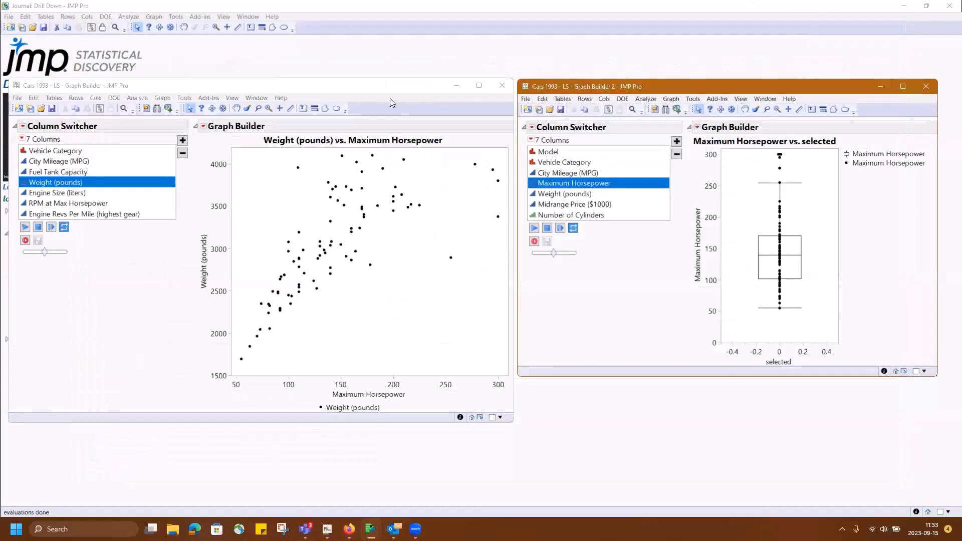
left_click_drag(381, 86, 382, 53)
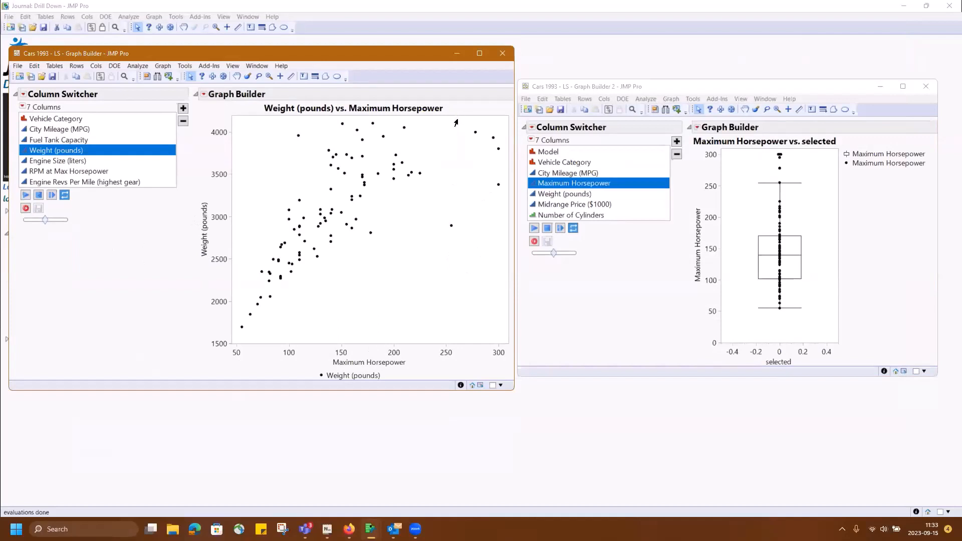
Step: Select the scatterplot points between about 275 and 300 horsepower, and raise the box plot window to compare them with the remaining cars
left_click_drag(456, 121, 506, 173)
left_click_drag(511, 197, 512, 195)
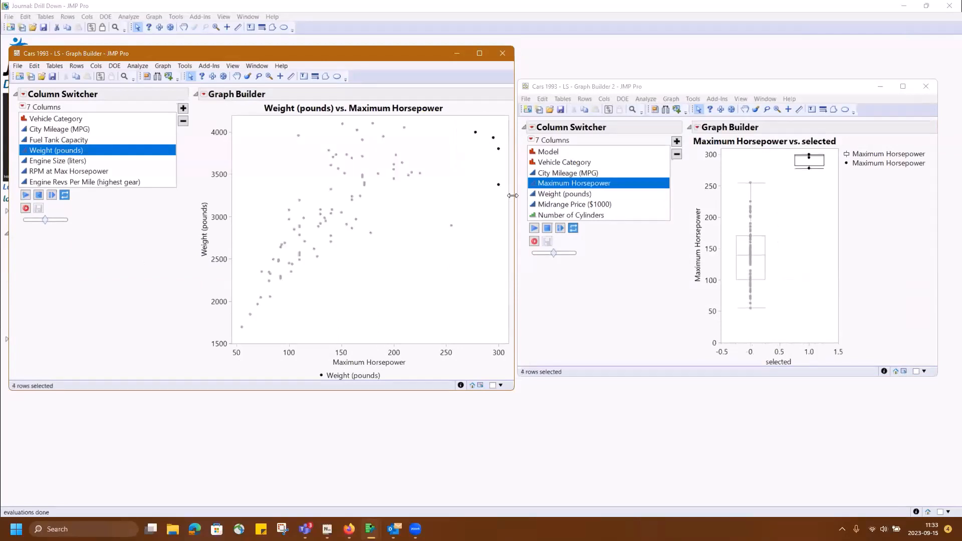
left_click_drag(729, 86, 729, 66)
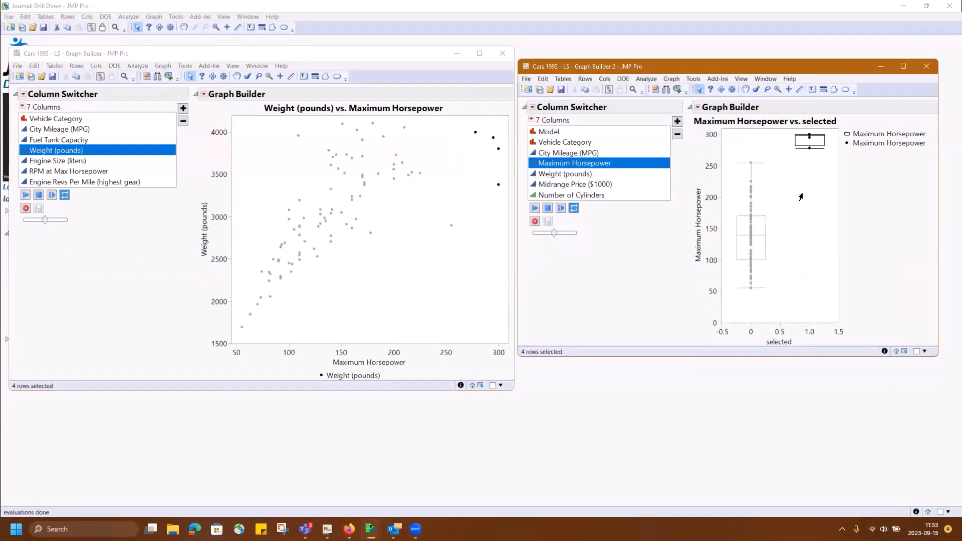
left_click(810, 145)
left_click_drag(464, 120, 511, 191)
mouse_move(901, 189)
left_mouse_down()
mouse_move(807, 116)
mouse_move(832, 133)
left_mouse_up()
mouse_move(887, 322)
left_mouse_down()
mouse_move(779, 168)
mouse_move(722, 324)
mouse_move(788, 225)
mouse_move(779, 215)
left_mouse_up()
Step: Switch the scatterplot's Y column to Engine Size (liters), RPM at Max Horsepower, and finally Engine Revs Per Mile (highest gear)
left_click(53, 161)
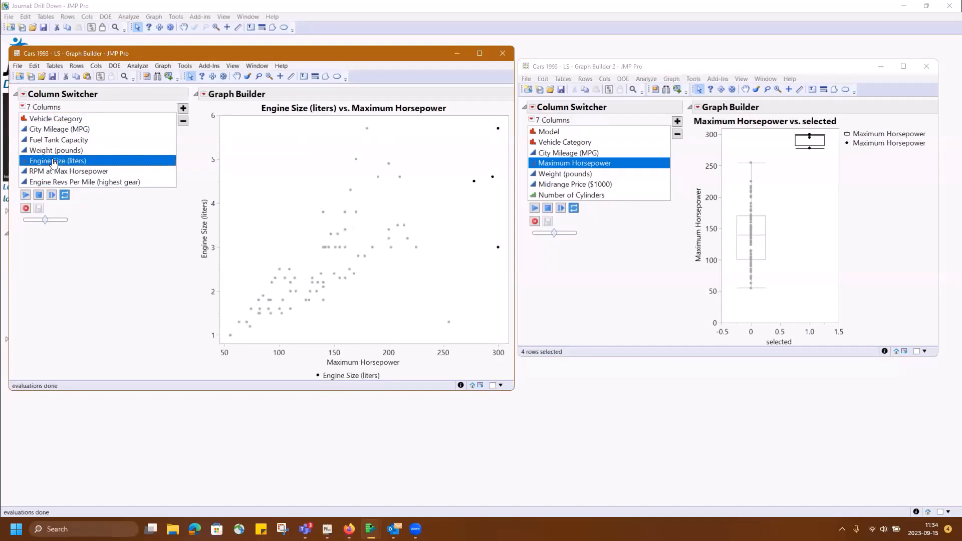
left_click(56, 172)
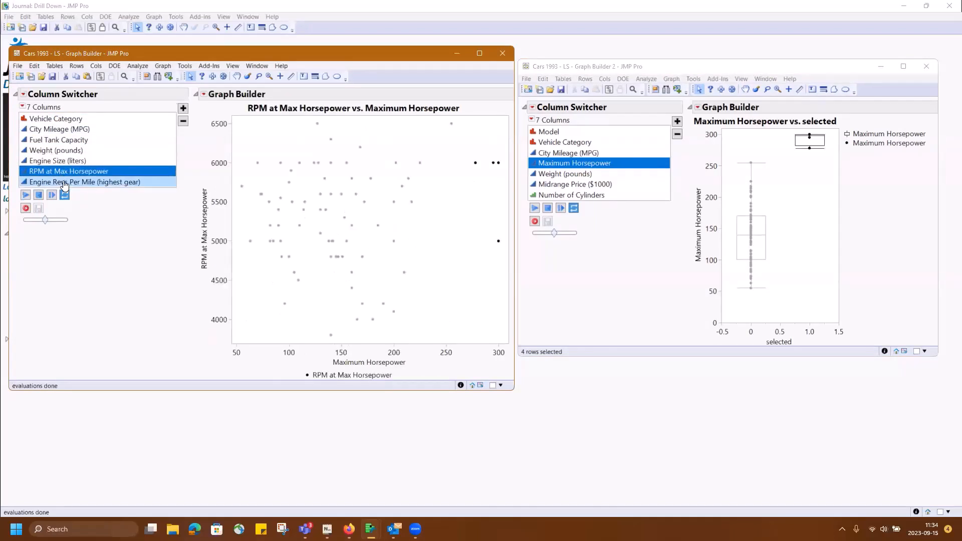
left_click(64, 184)
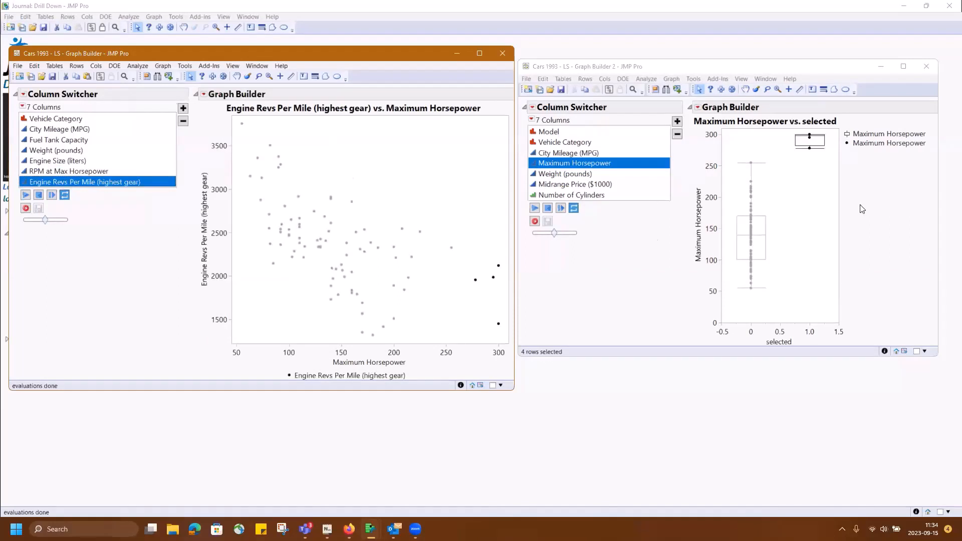
Step: Cycle the box plot's column through Weight (pounds), Midrange Price ($1000) and others, ending on City Mileage (MPG)
left_click(582, 176)
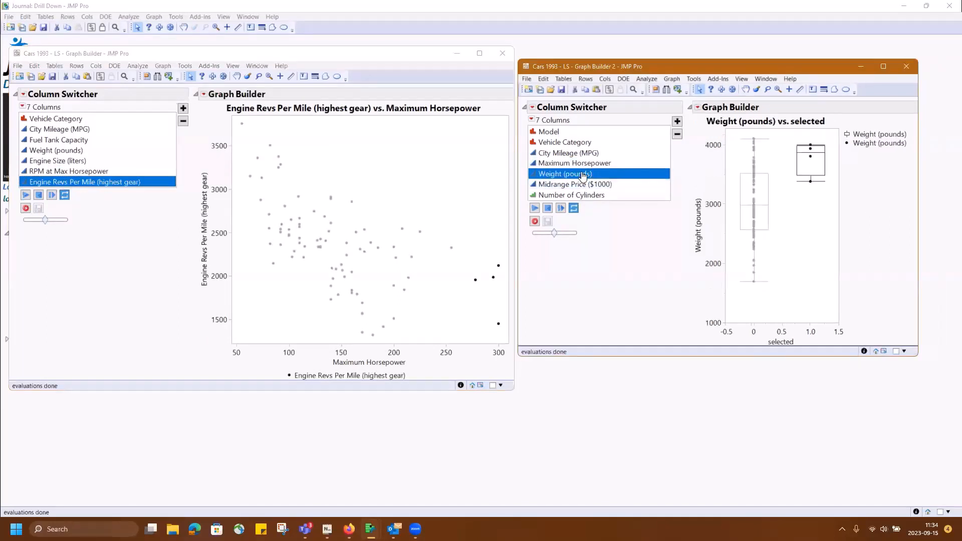
key("Down")
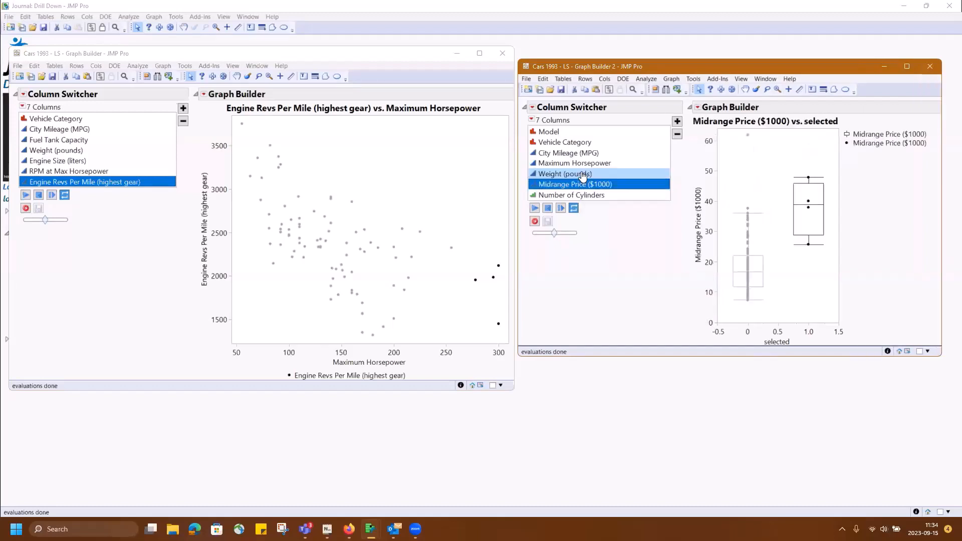
key("Down")
key("Up")
key("Up")
key("Up")
key("Up")
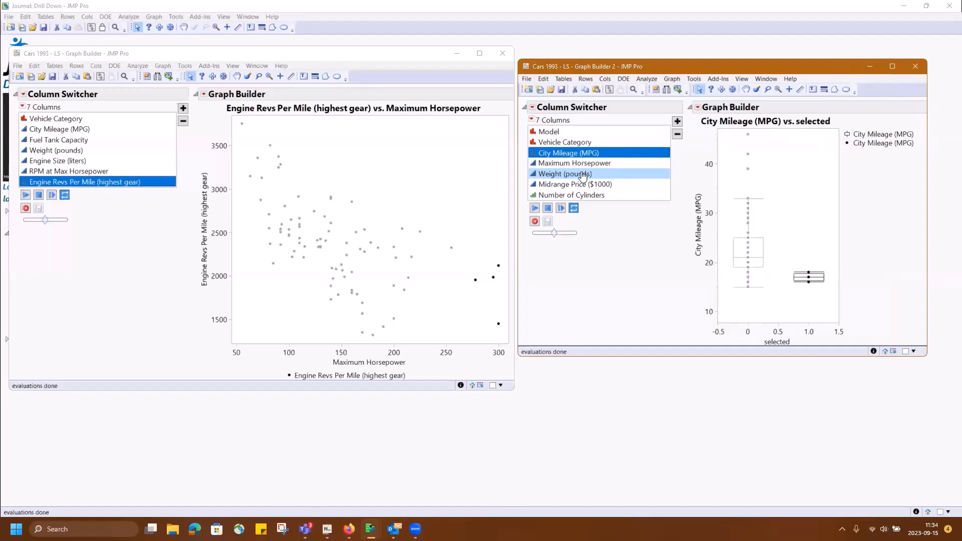
key("Down")
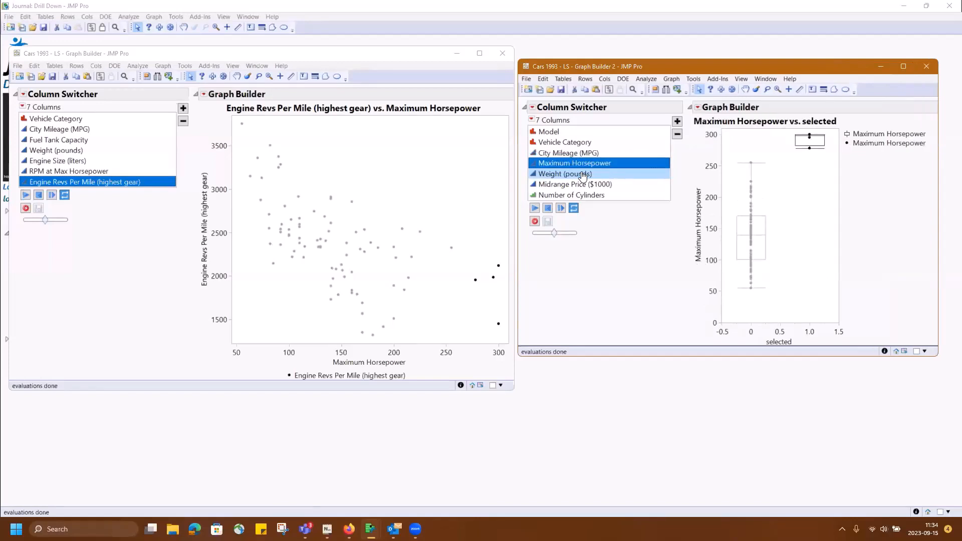
key("Up")
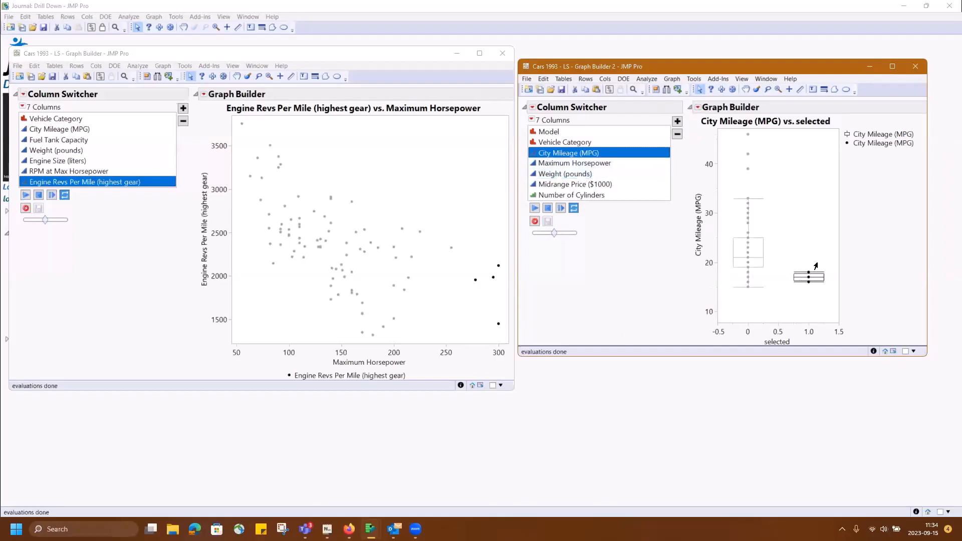
Step: Replace the scatterplot selection with the points between about 115 and 200 horsepower and 2250 to 3350 engine revs per mile
left_click(377, 176)
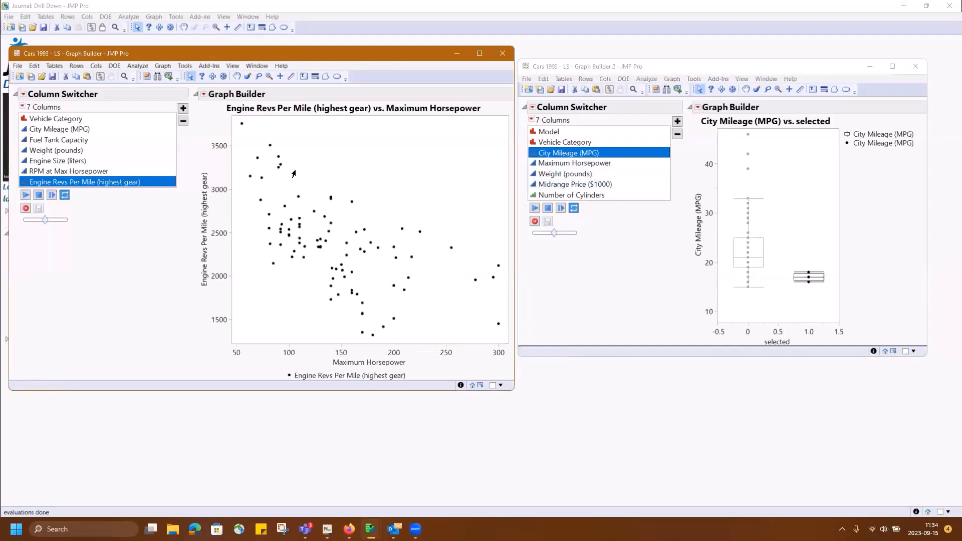
left_click_drag(302, 158, 395, 256)
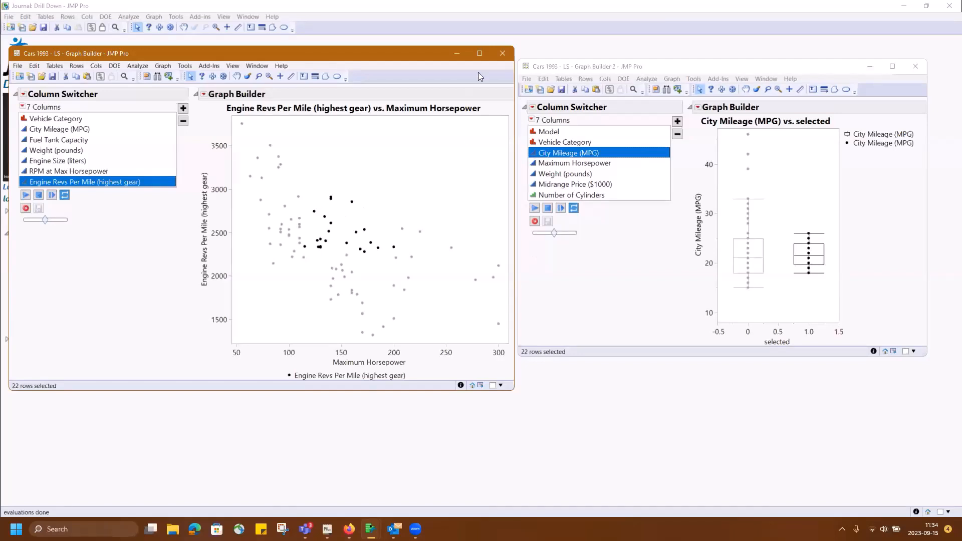
Step: Close both Cars 1993 graph windows and bring the Cars 1993 - LS data table to the front
left_click(502, 53)
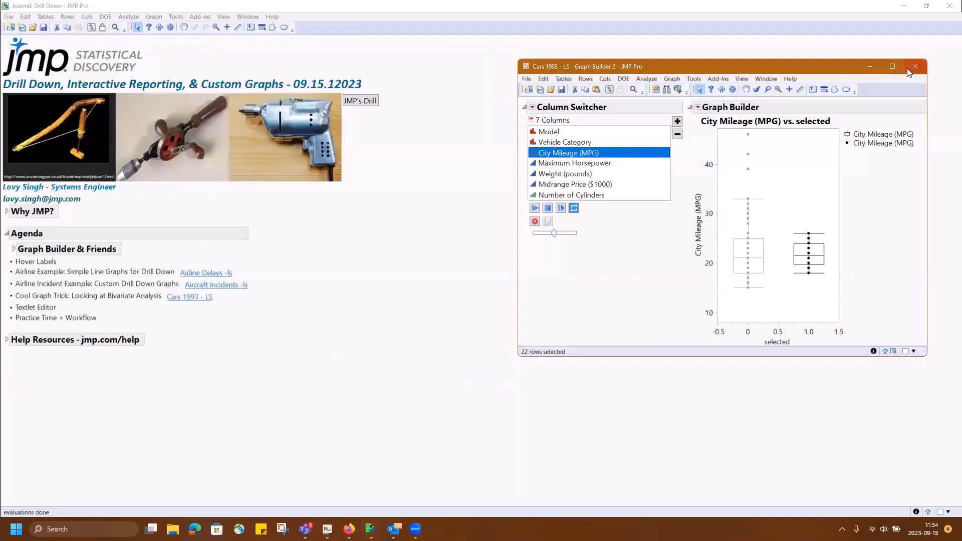
left_click(915, 66)
mouse_move(371, 527)
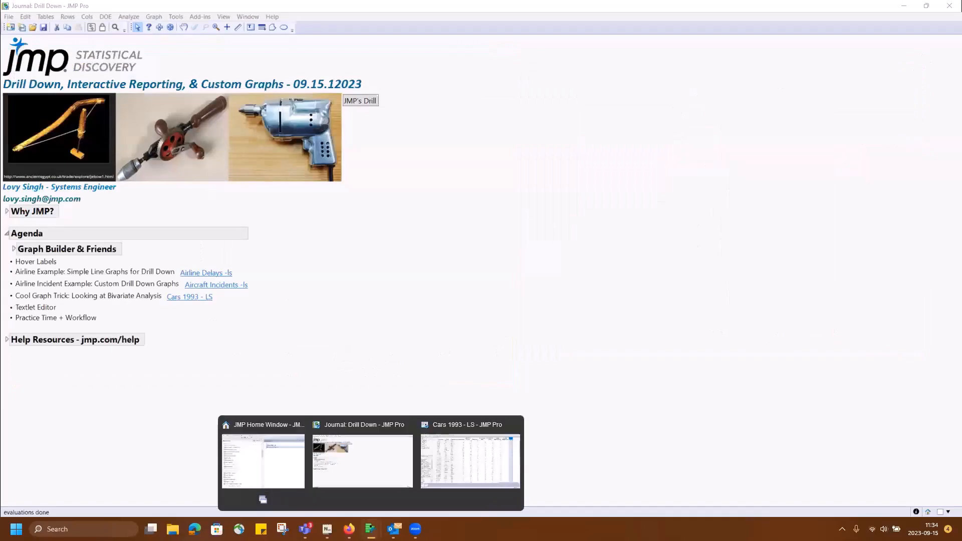
left_click(486, 490)
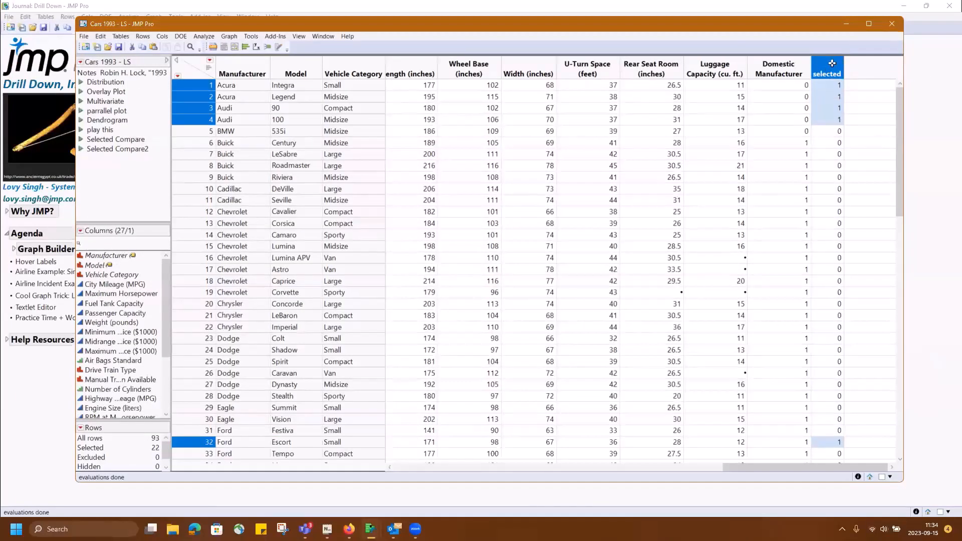
Step: Add a new numeric column after the existing selected column and name it selected
right_click(831, 63)
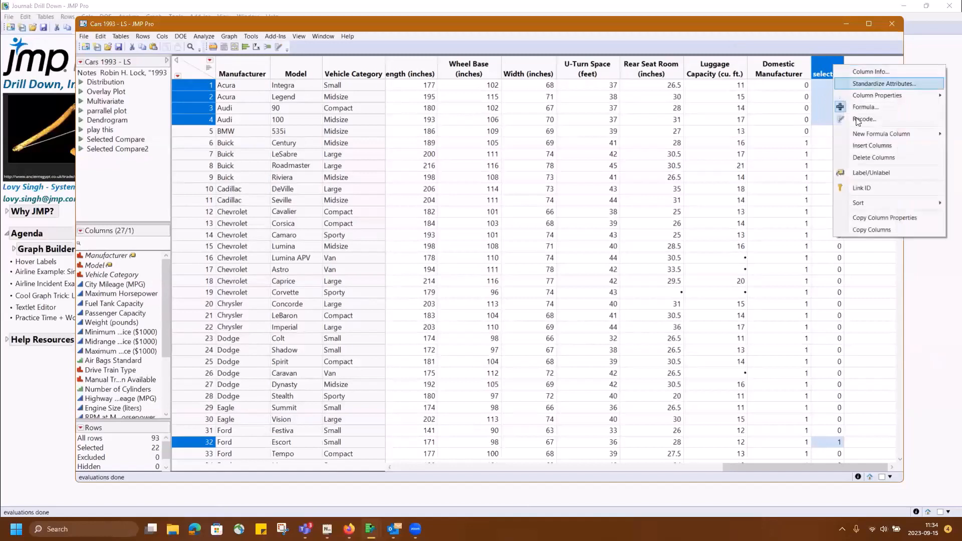
left_click(854, 72)
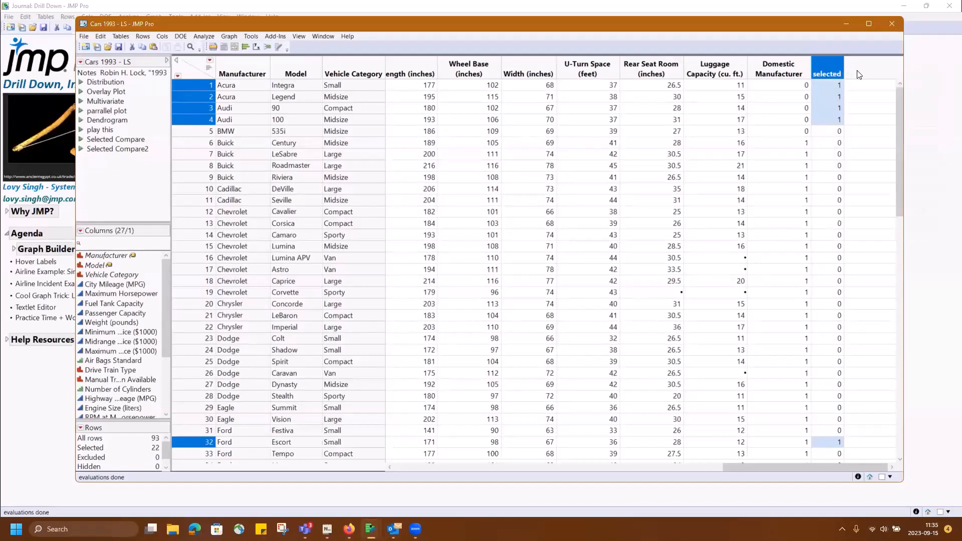
double_click(859, 74)
double_click(867, 73)
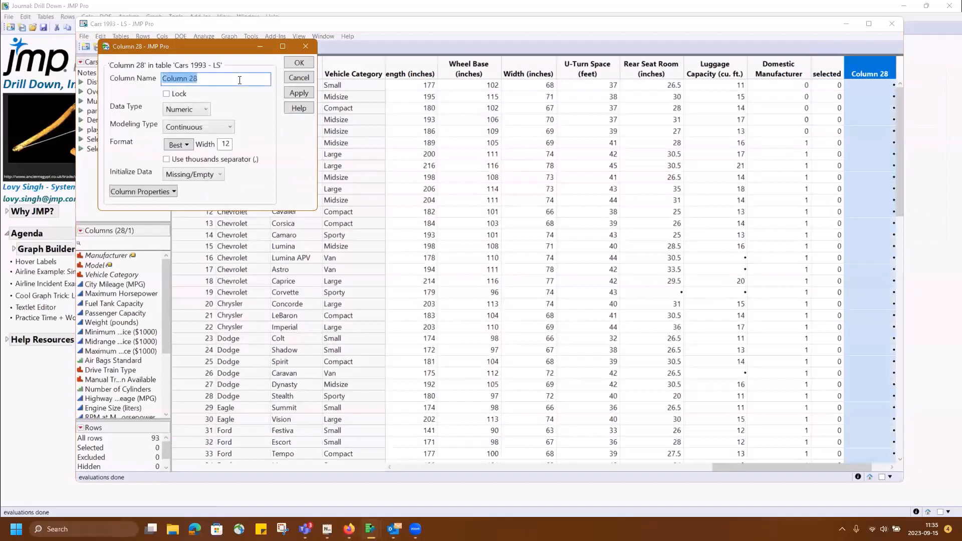
type("selected")
left_click(299, 62)
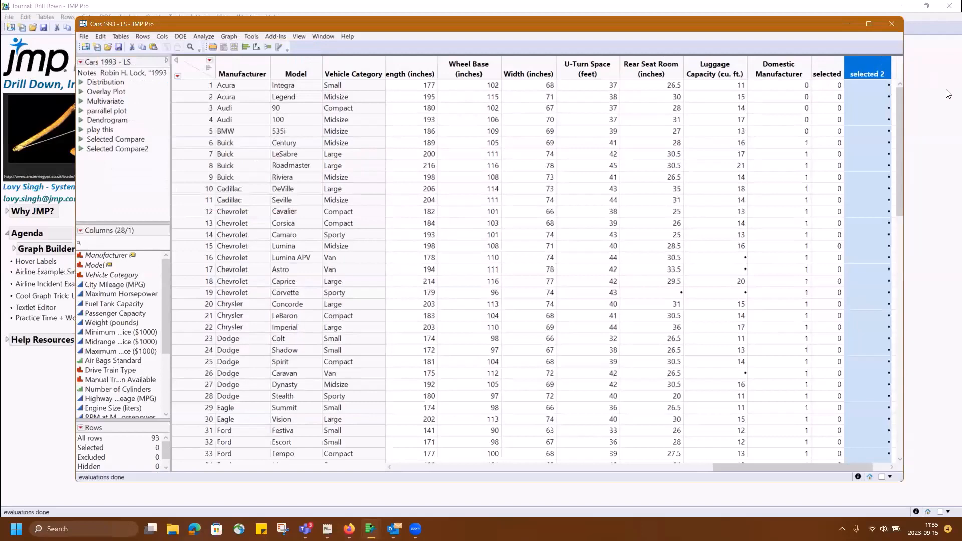
Step: Give the selected 2 column the formula Selected(Row State()) so that it flags selected rows
right_click(864, 69)
left_click(799, 111)
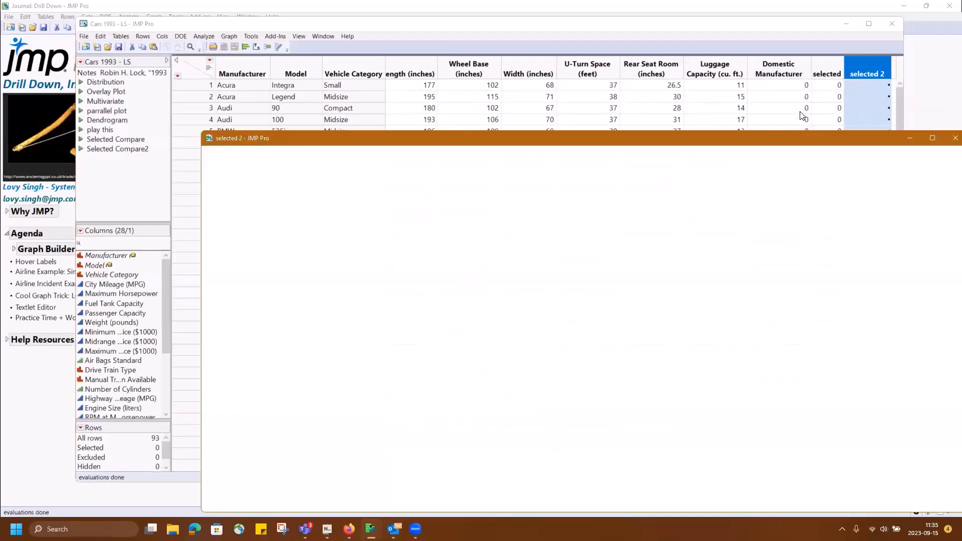
left_click_drag(458, 134, 390, 79)
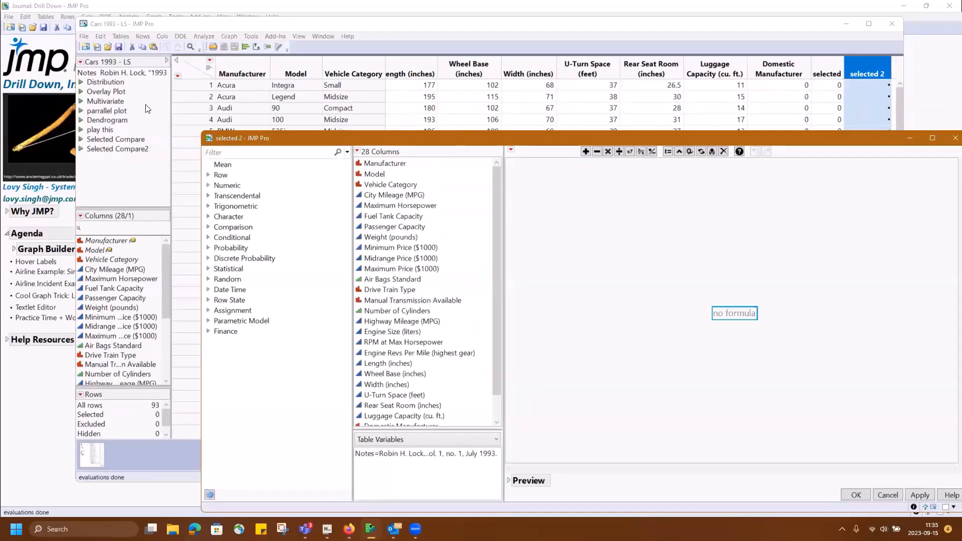
type("sele")
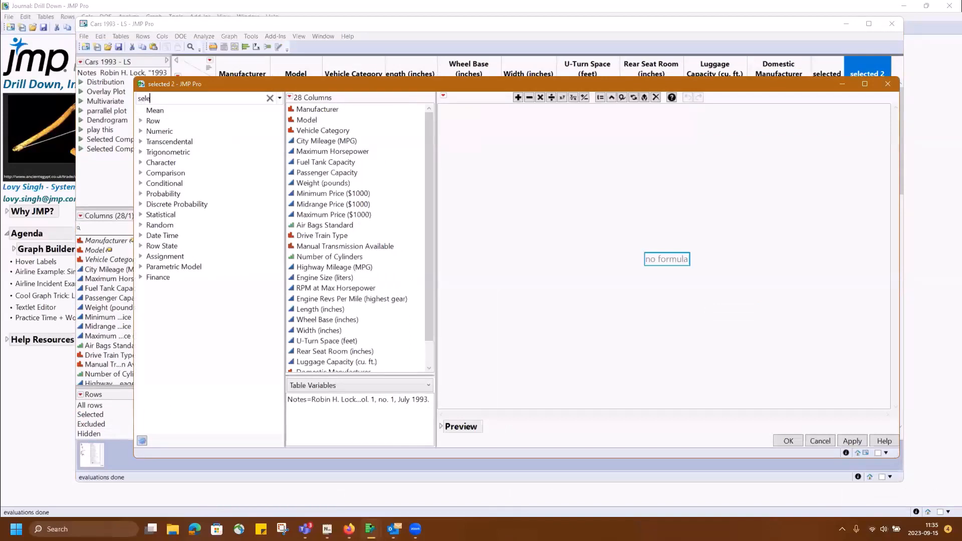
left_click(165, 121)
double_click(144, 99)
type("row")
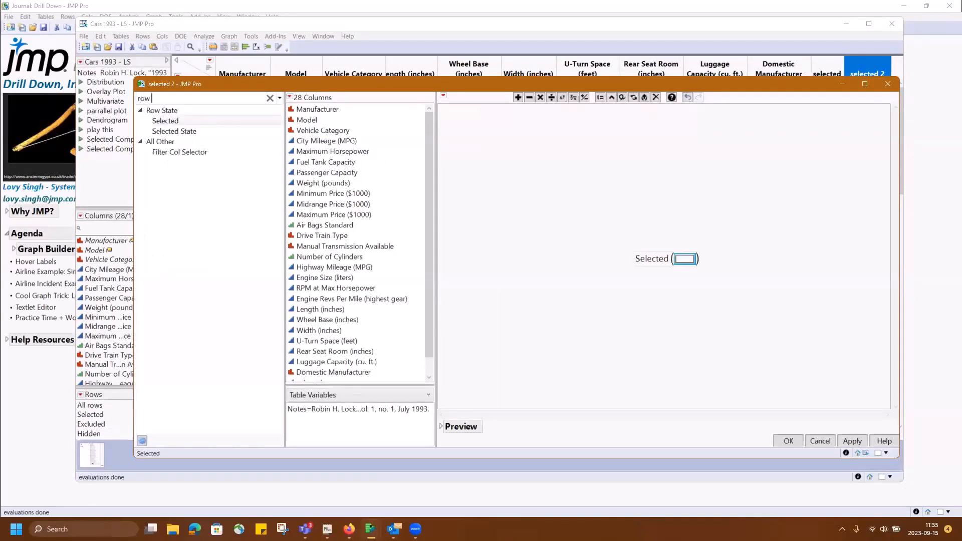
left_click(261, 162)
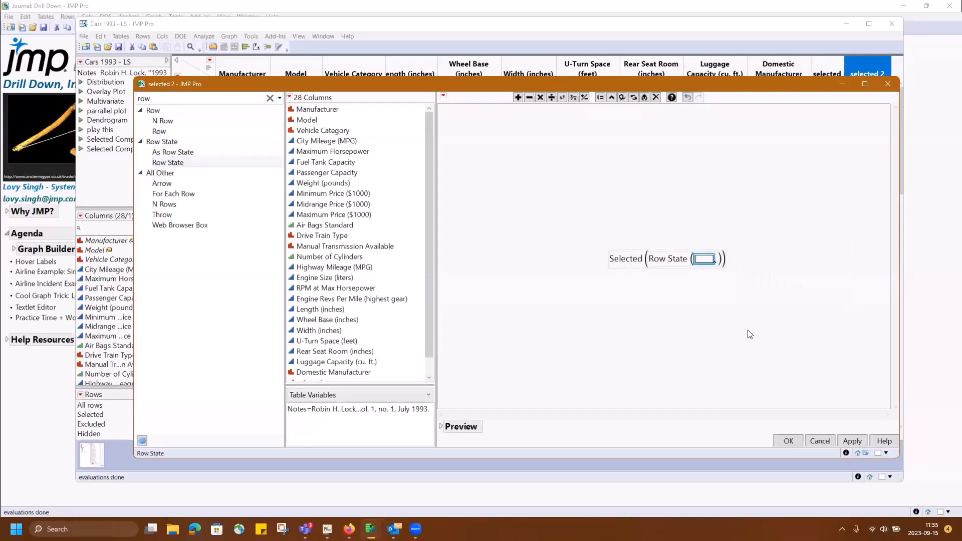
left_click(789, 441)
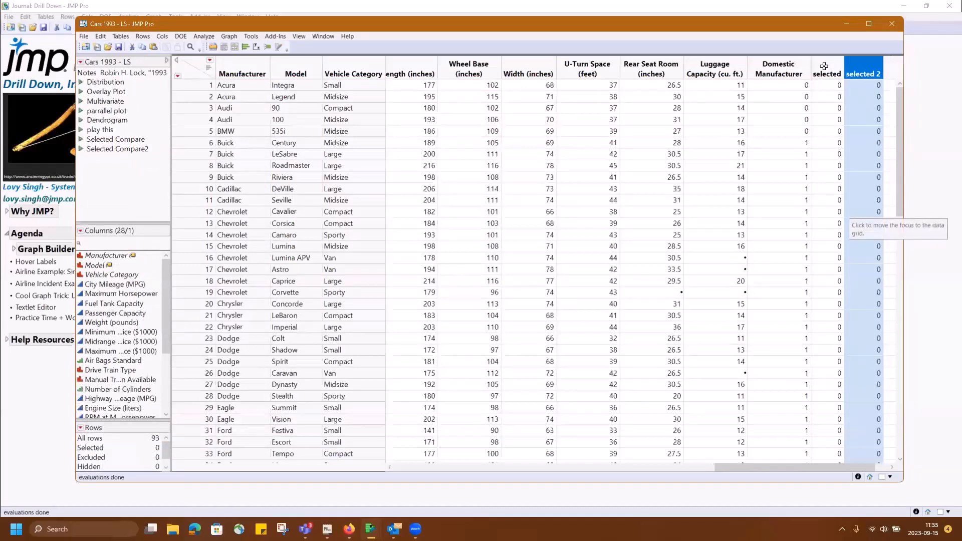
Step: Delete the original selected column and select rows 2 to 9 to test the formula in selected 2
right_click(826, 70)
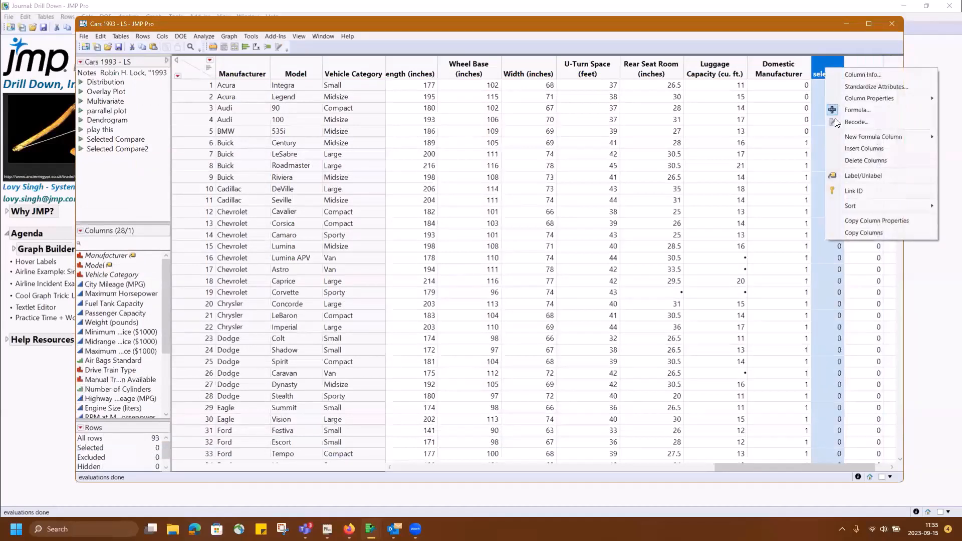
left_click(884, 162)
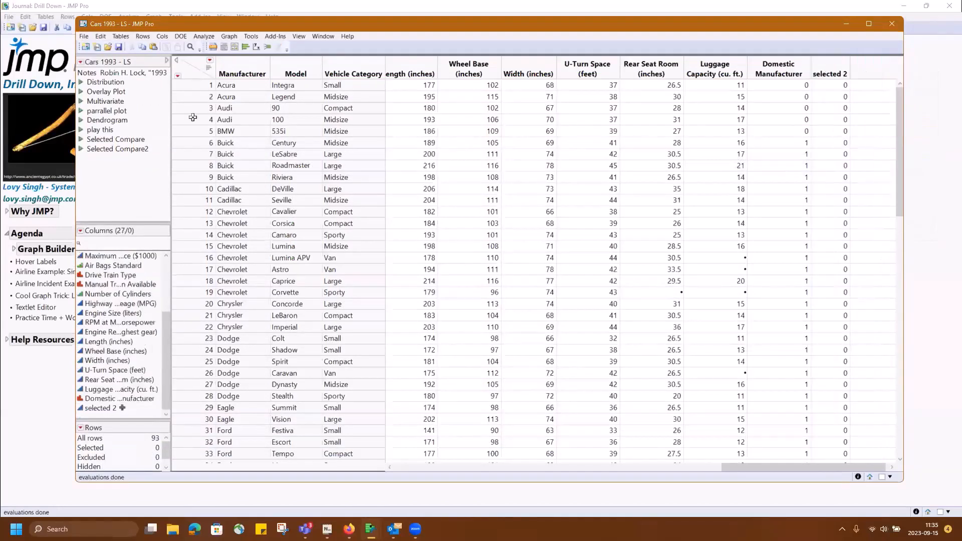
left_click_drag(191, 97, 199, 181)
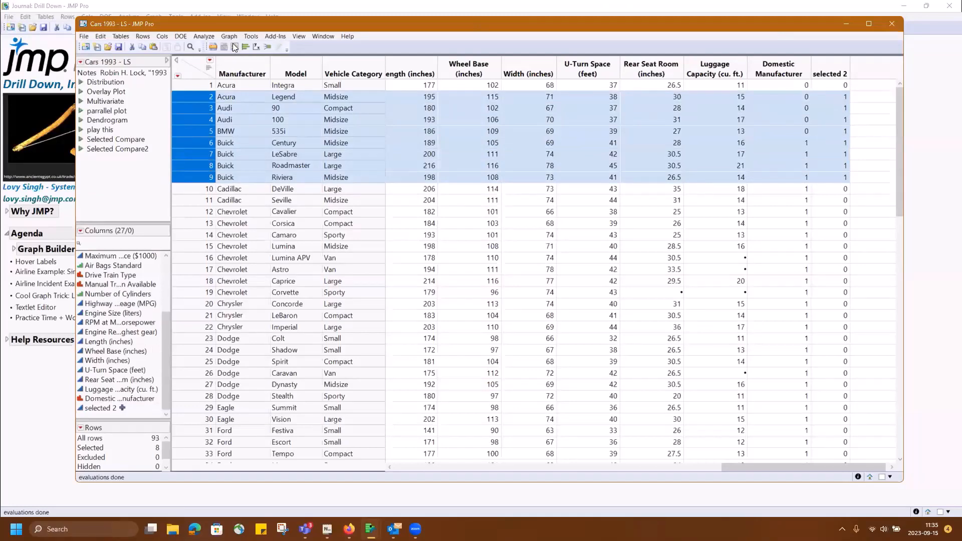
Step: Maximize the data table and plot City Mileage (MPG) against Weight (pounds) in a new Graph Builder
double_click(228, 19)
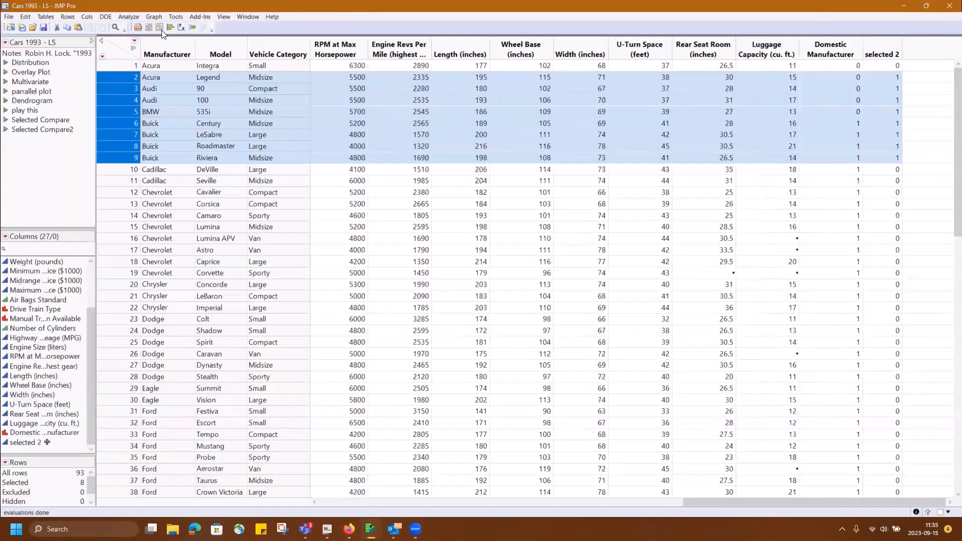
left_click(160, 29)
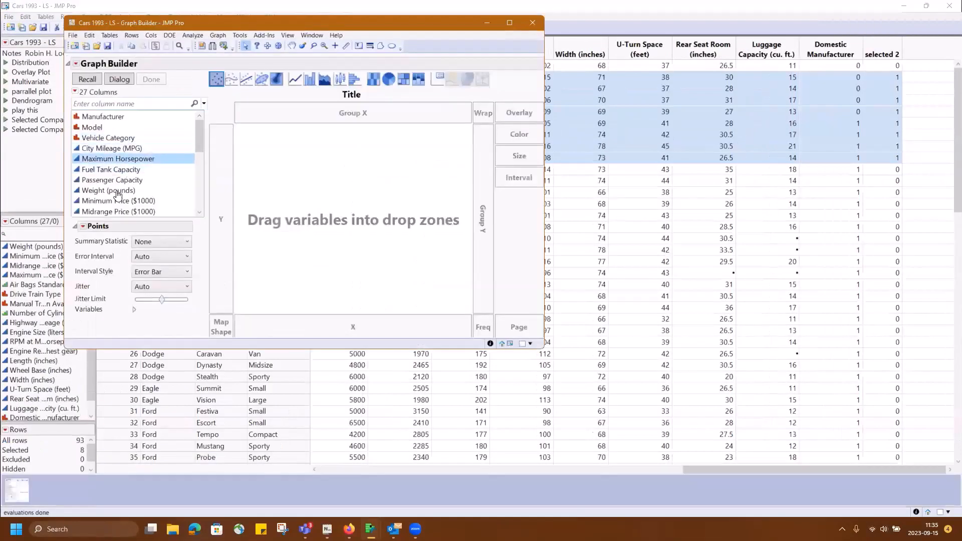
left_click(114, 192)
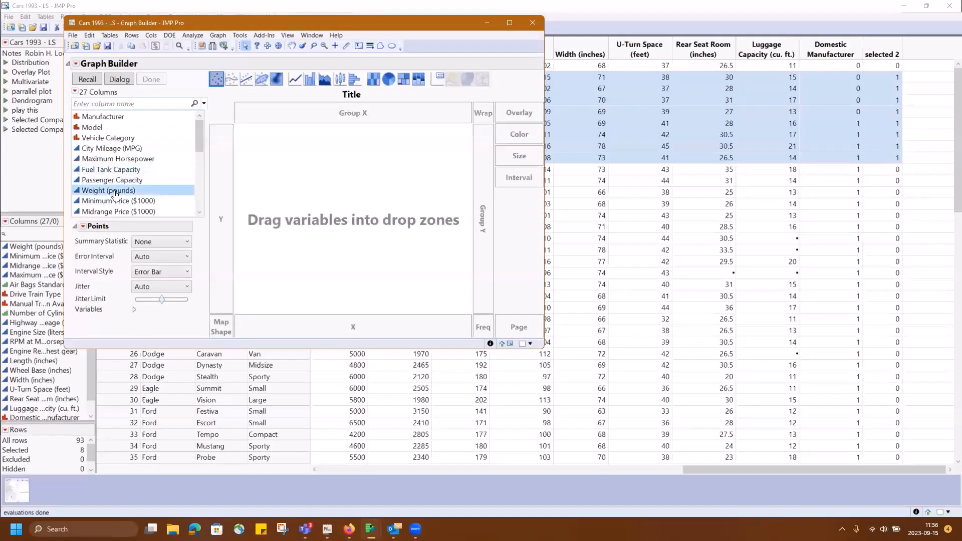
left_click(113, 149, "ctrl")
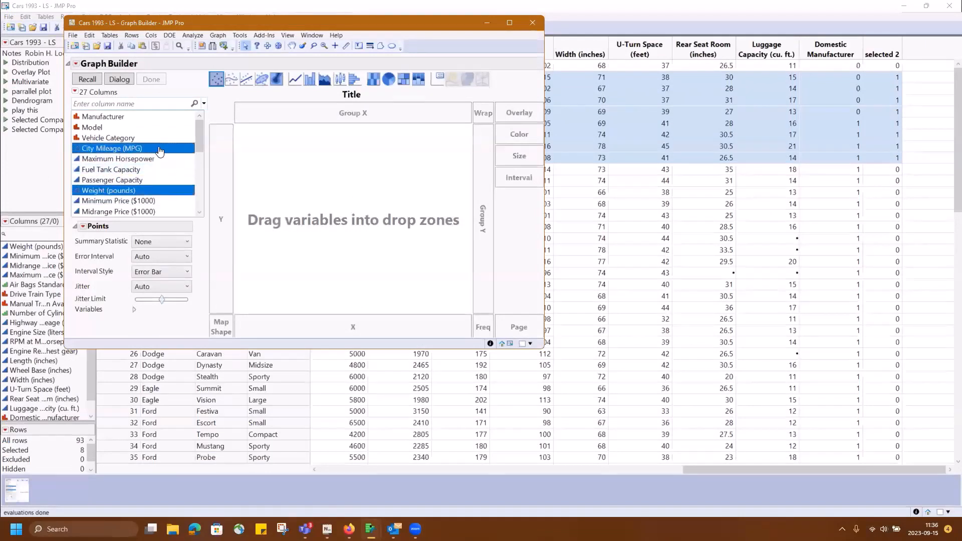
left_click_drag(160, 150, 386, 210)
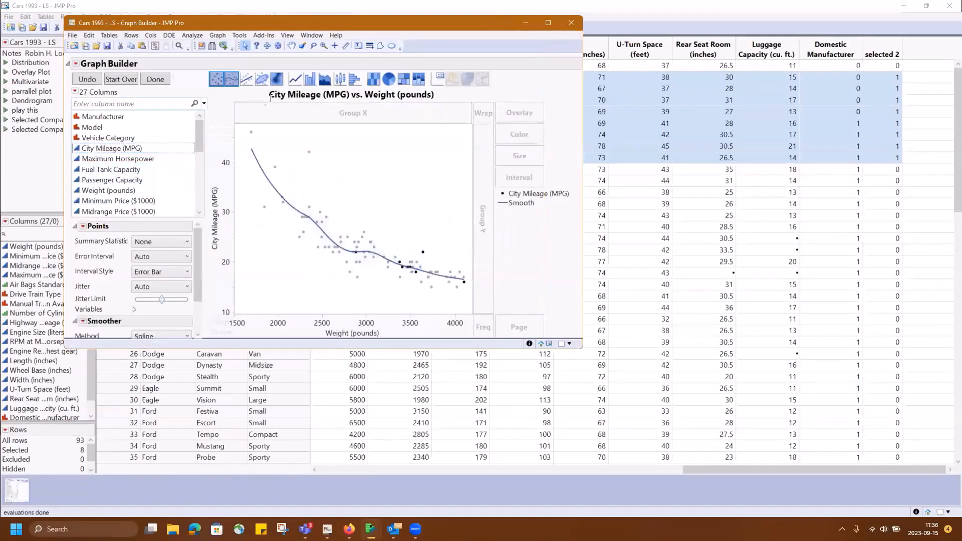
Step: Reduce the City Mileage vs. Weight graph to points only, finish it, and move its window aside
left_click(238, 81)
left_click(245, 82)
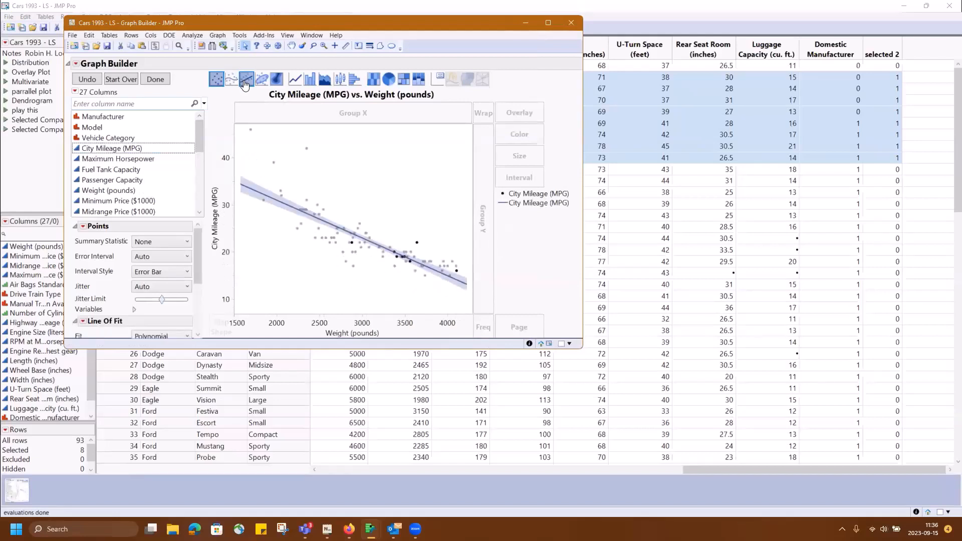
left_click(245, 81)
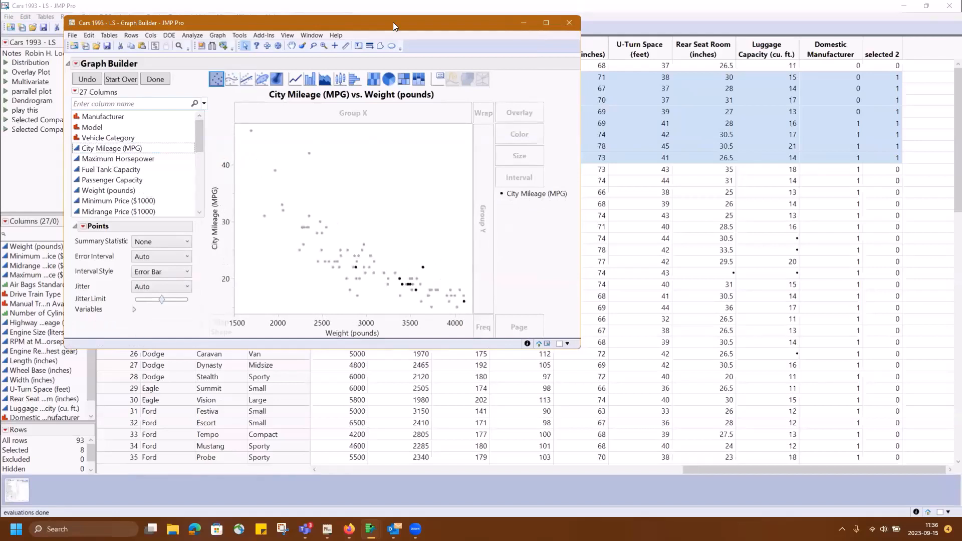
left_click_drag(393, 22, 331, 18)
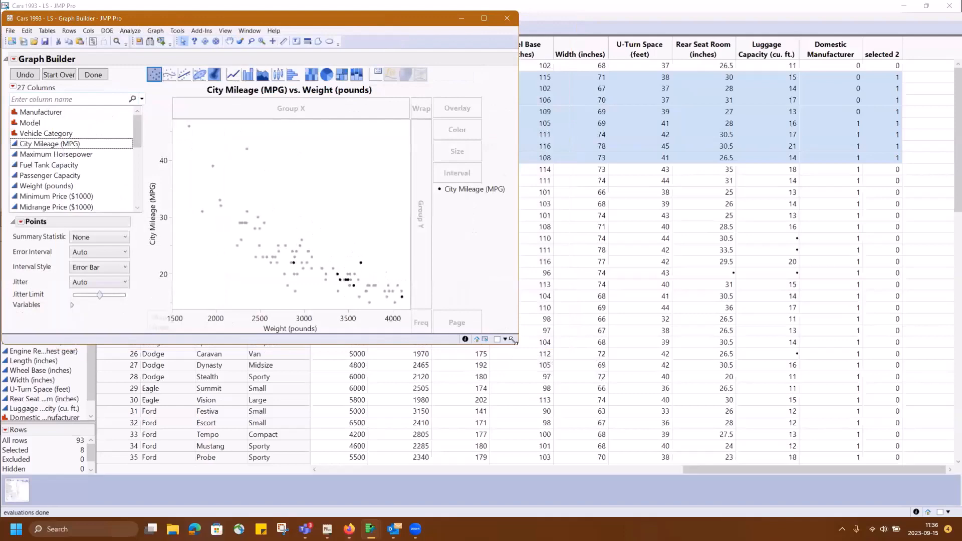
left_click(93, 75)
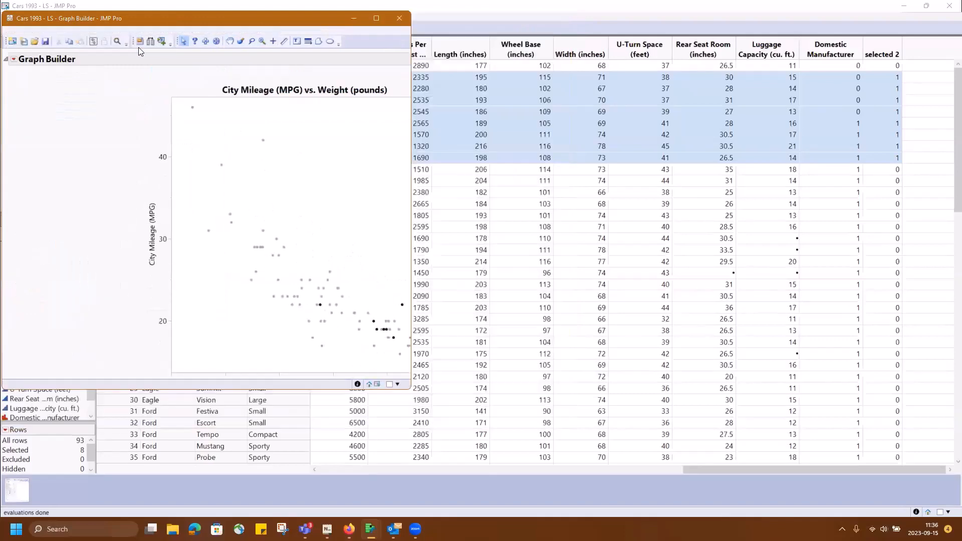
left_click_drag(166, 19, 194, 20)
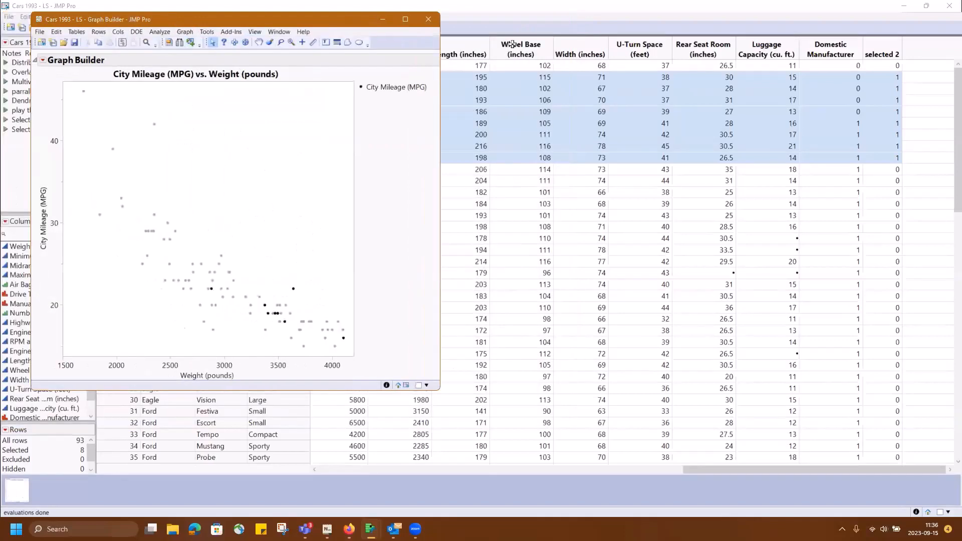
Step: Start a second Graph Builder from the data table, assign selected 2 to X, and clear the row selection
left_click(491, 25)
left_click(159, 28)
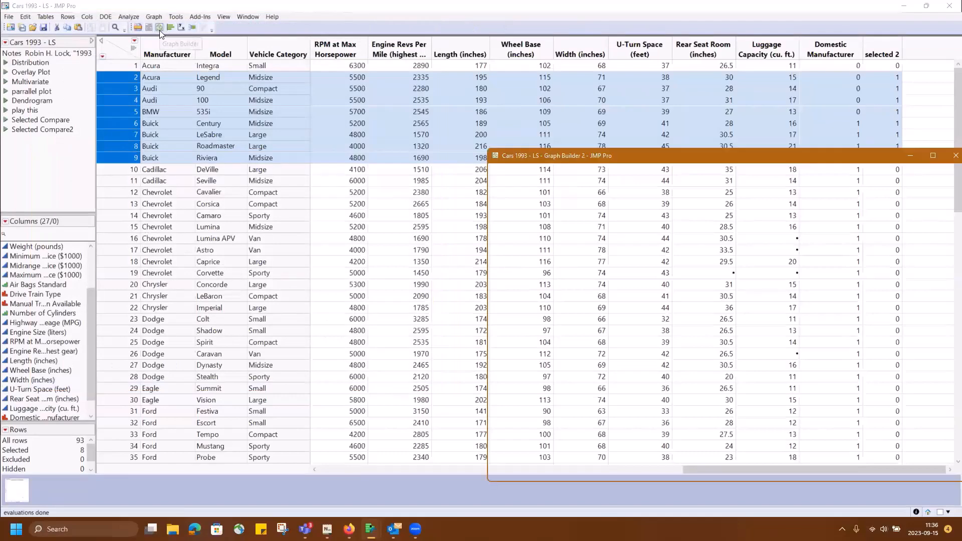
left_click_drag(586, 154, 432, 120)
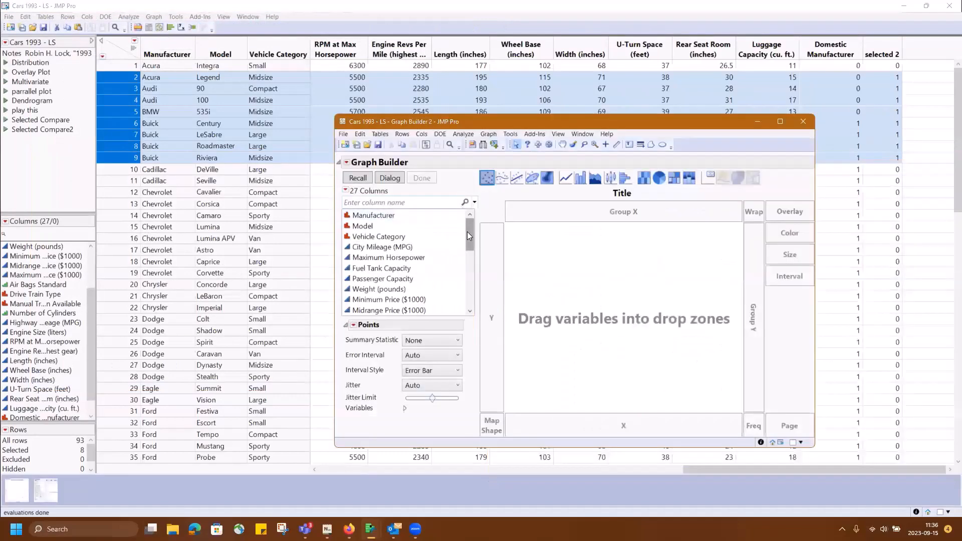
scroll(467, 232, "down", 6)
mouse_move(373, 311)
left_mouse_down()
mouse_move(688, 437)
mouse_move(654, 424)
left_mouse_up()
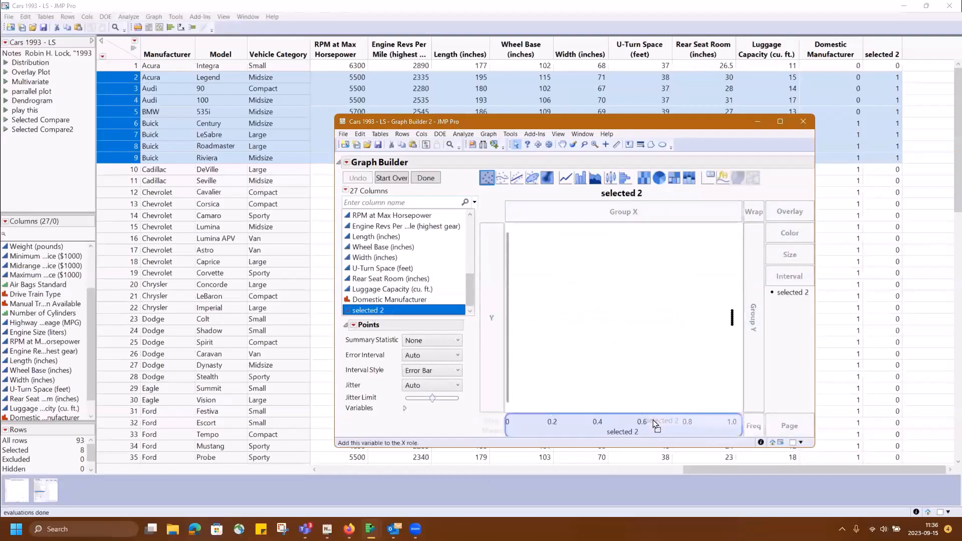
left_click(612, 328)
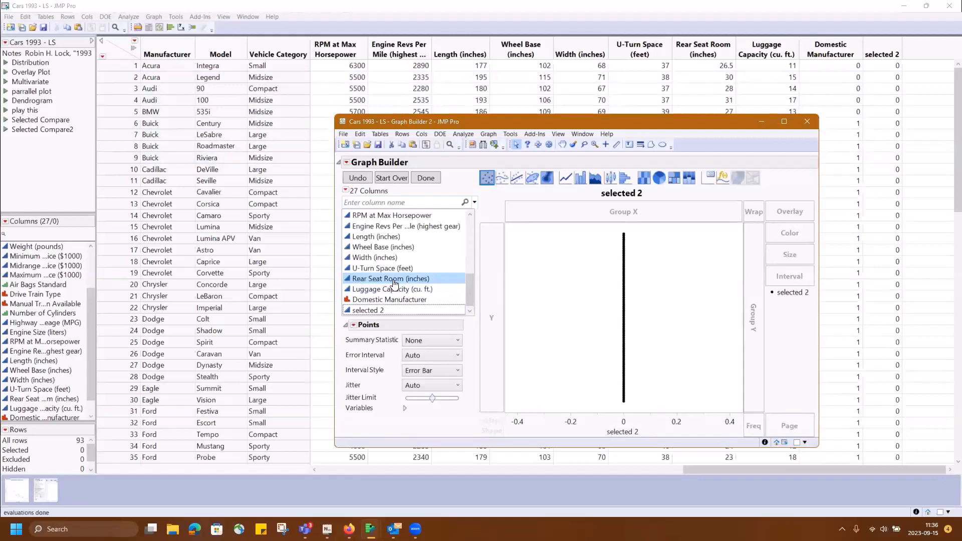
Step: Assign Highway Mileage (MPG) to Y, finish the second graph, and move its window higher
scroll(391, 281, "up", 2)
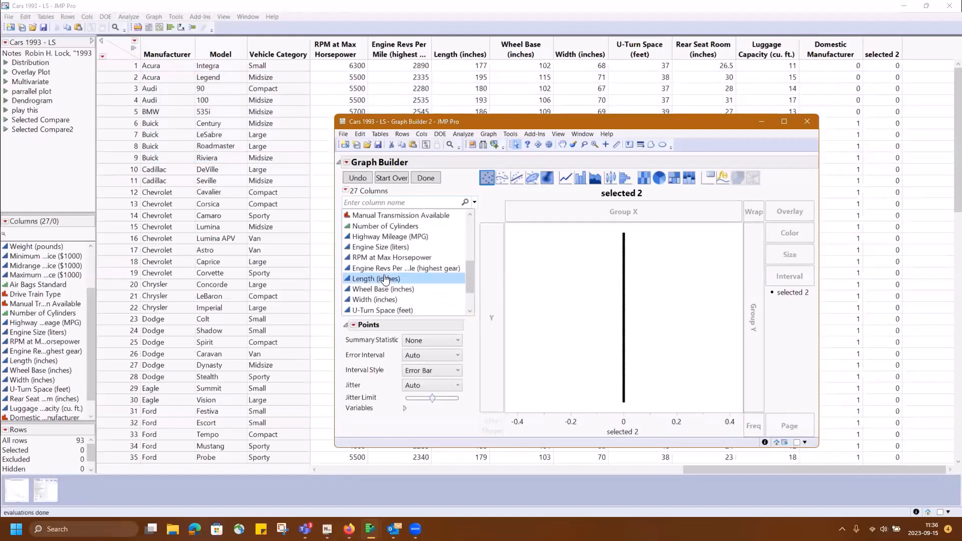
scroll(388, 260, "up", 1)
left_click_drag(391, 247, 486, 290)
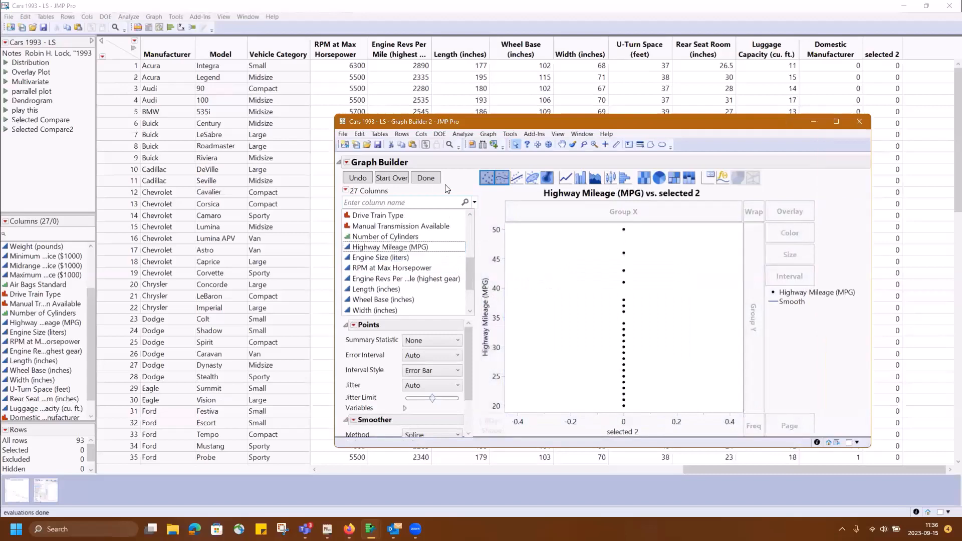
left_click(426, 179)
left_click_drag(467, 119, 426, 84)
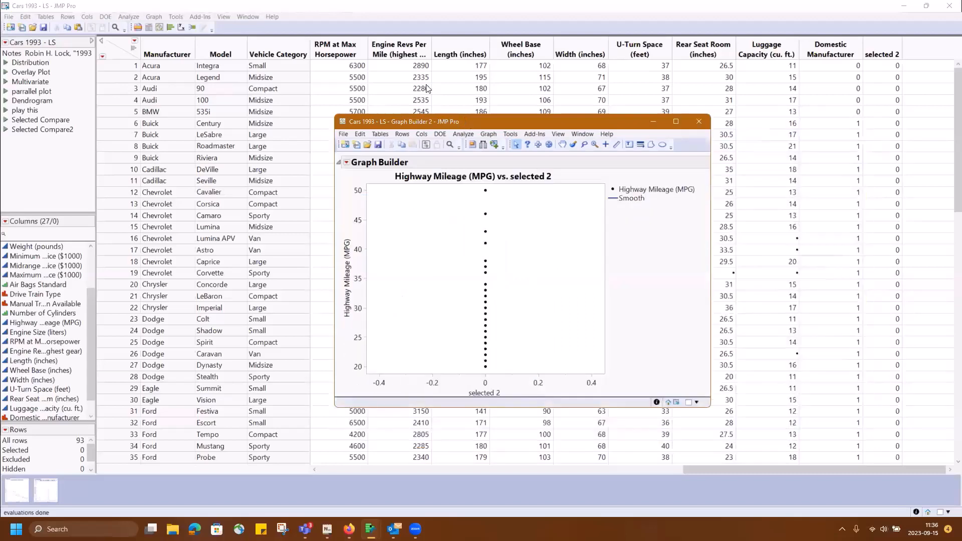
Step: Enlarge the Highway Mileage (MPG) vs. selected 2 window and arrange it side by side with the City Mileage vs. Weight graph
left_click_drag(830, 411, 777, 450)
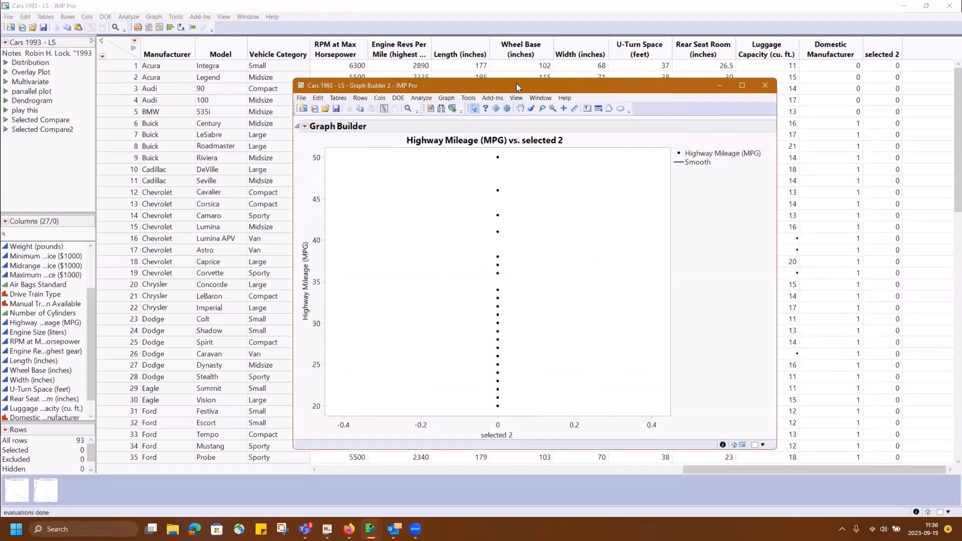
left_click_drag(516, 83, 655, 76)
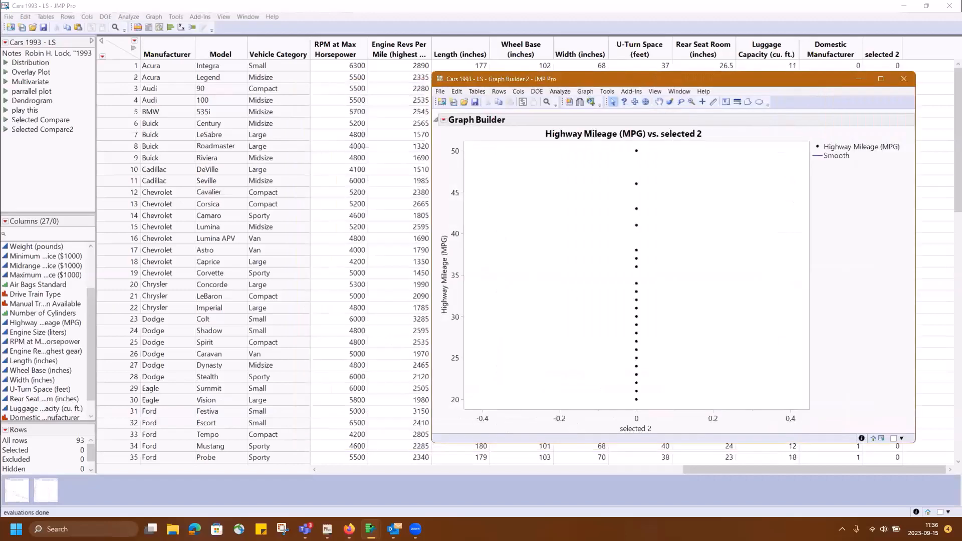
right_click(149, 482)
left_click(186, 404)
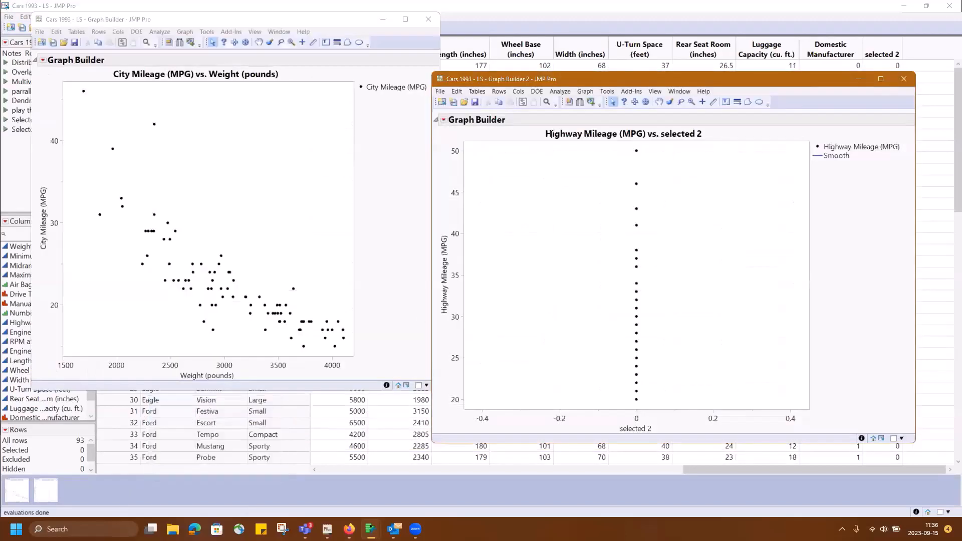
left_click_drag(574, 84, 608, 46)
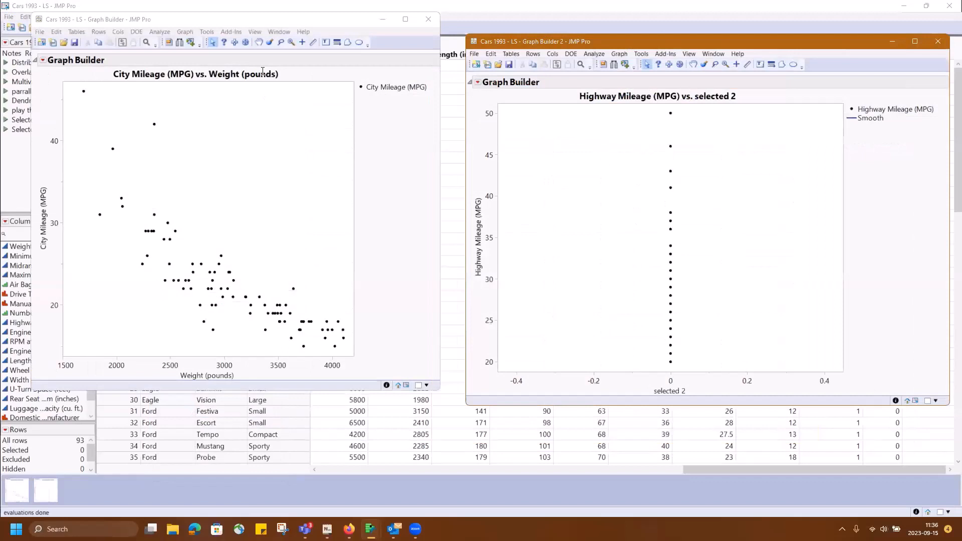
left_click(288, 21)
left_click_drag(289, 22, 311, 48)
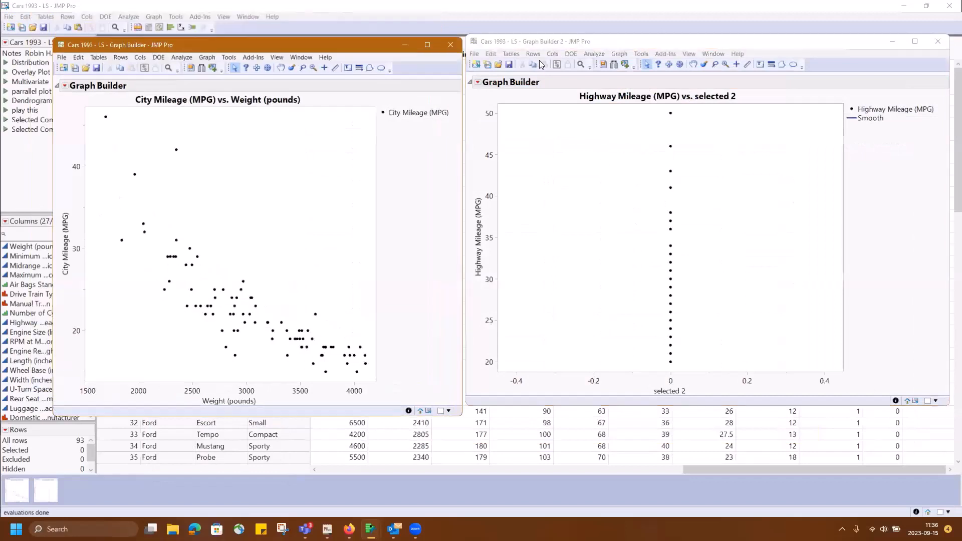
Step: Add a box plot to the Highway Mileage (MPG) vs. selected 2 graph, finish it, and move its window beside the scatterplot
left_click(478, 82)
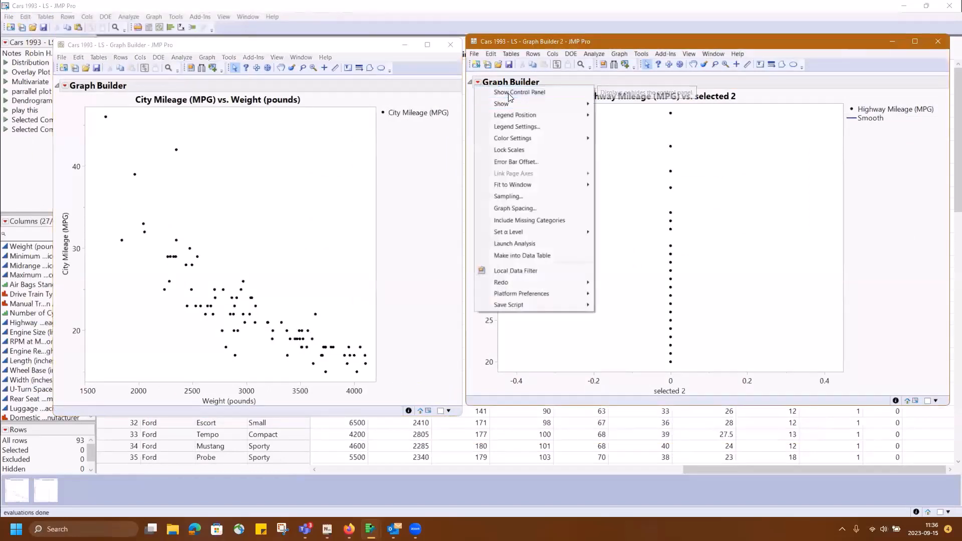
left_click(508, 96)
left_click_drag(602, 104, 625, 179)
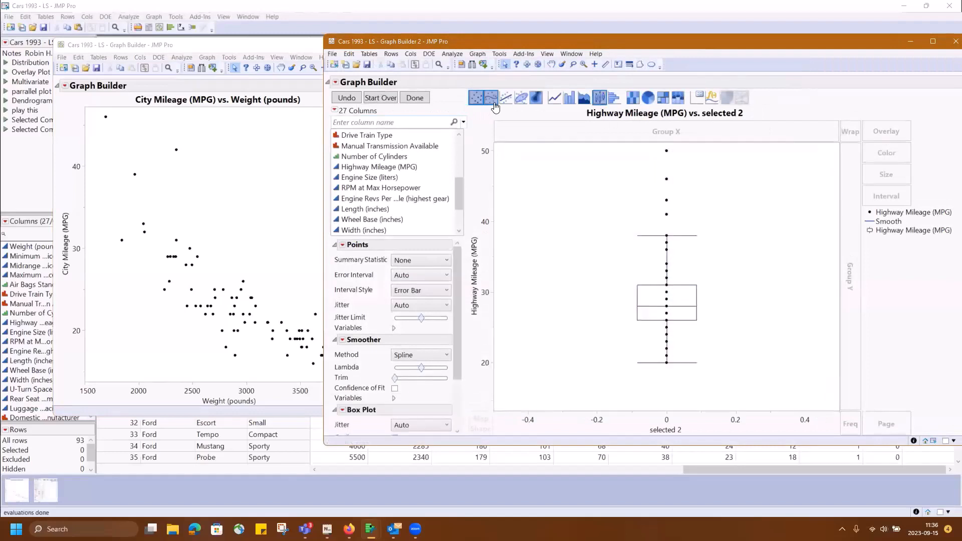
left_click(416, 98)
left_click_drag(468, 46, 571, 63)
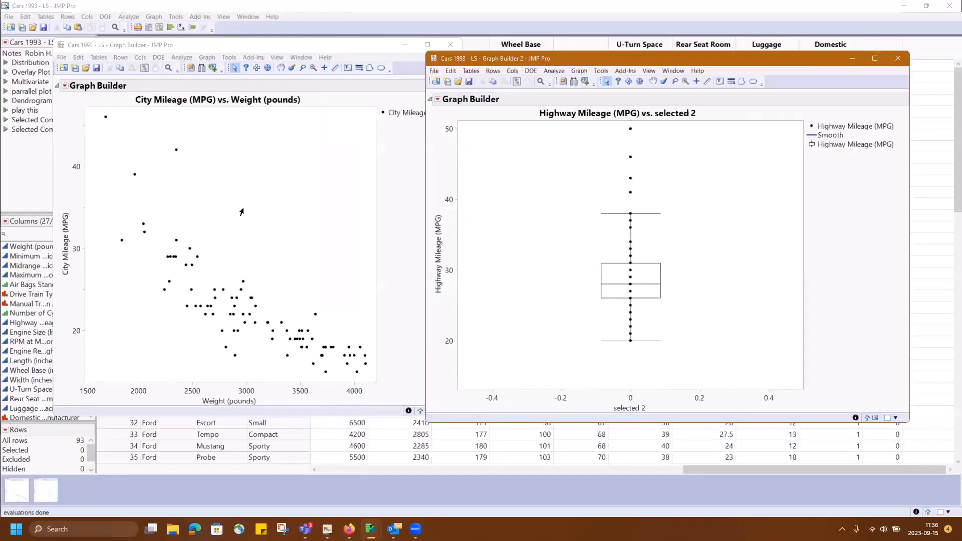
Step: Select the three points with the highest City Mileage in the City Mileage vs. Weight graph and bring the box plot graph forward
left_click(252, 215)
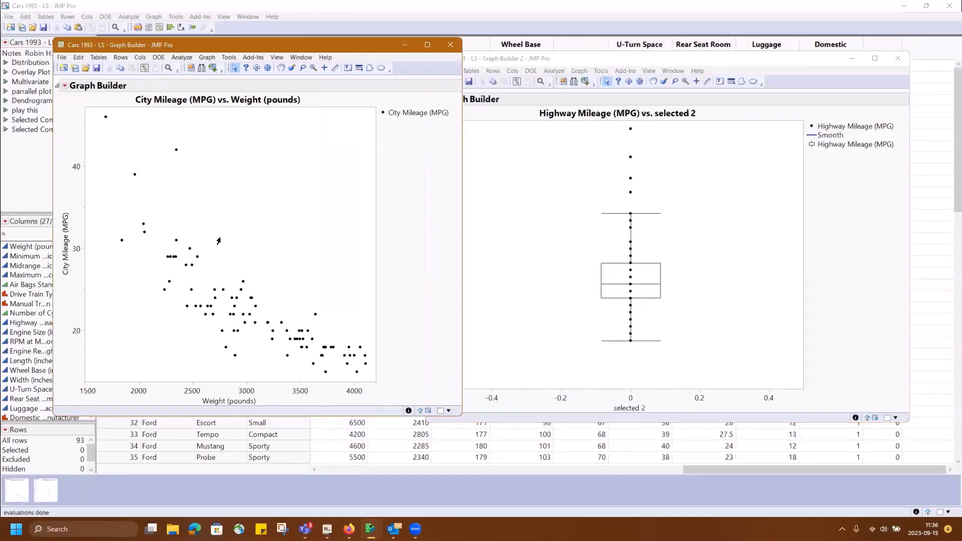
left_click_drag(221, 200, 82, 105)
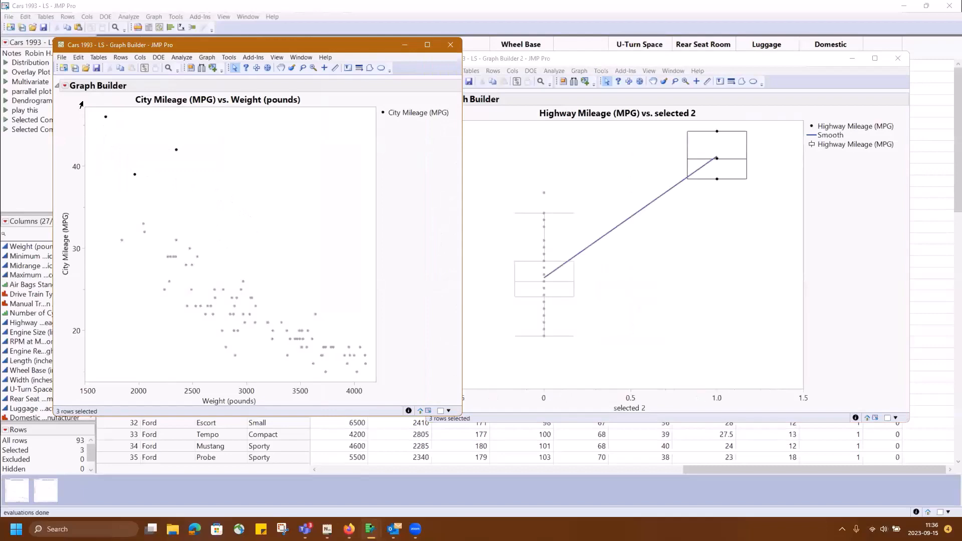
left_click(564, 96)
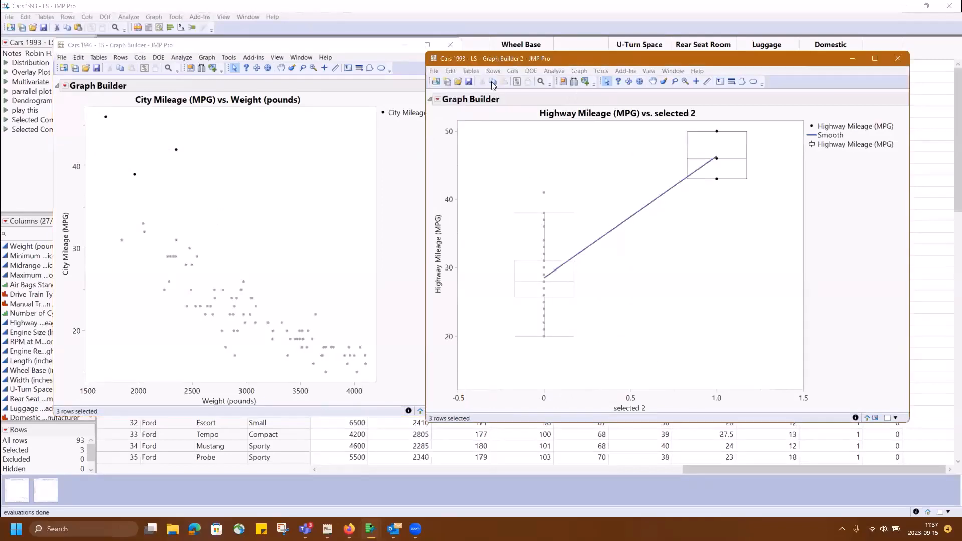
Step: Remove the smoother from the Highway Mileage (MPG) vs. selected 2 graph, finish it, and move its window aside
left_click(437, 98)
left_click(464, 111)
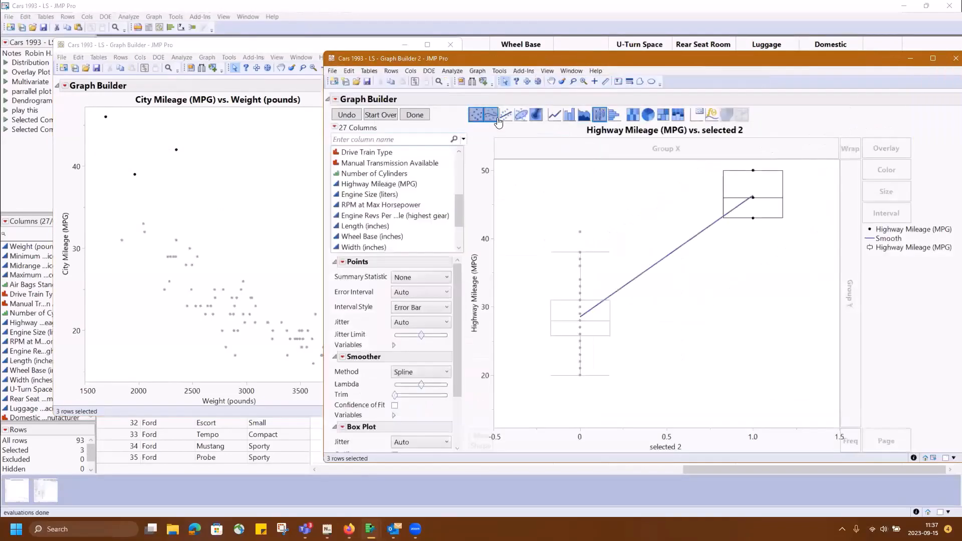
left_click(490, 116)
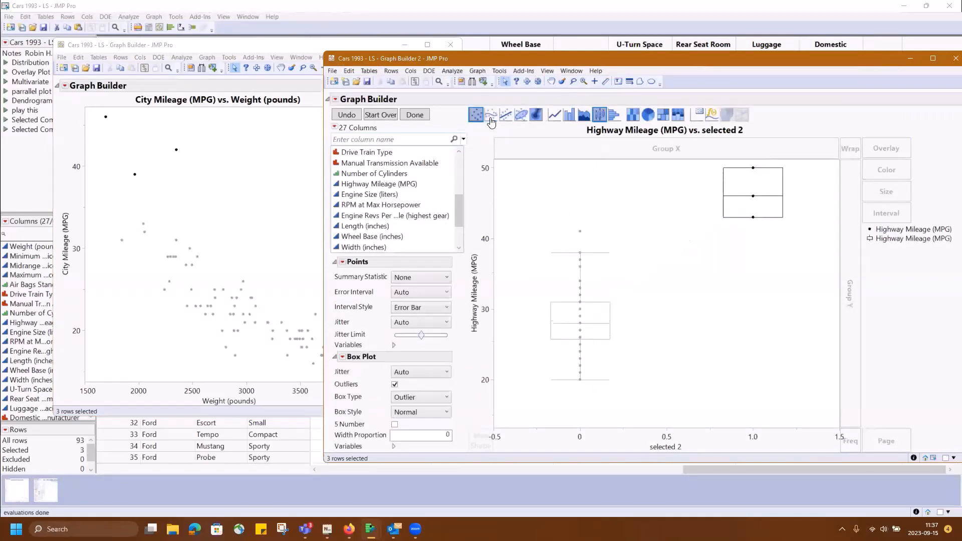
left_click(409, 116)
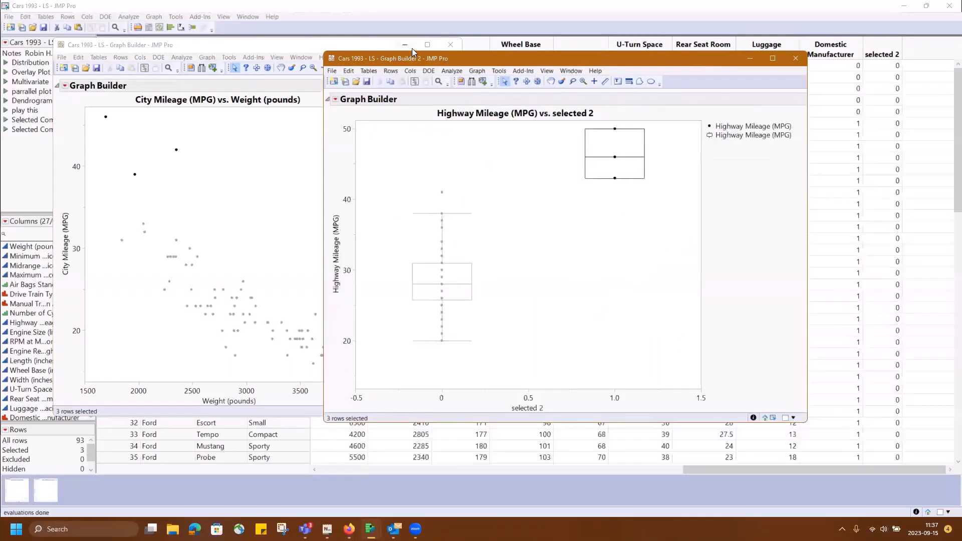
left_click_drag(422, 63, 522, 70)
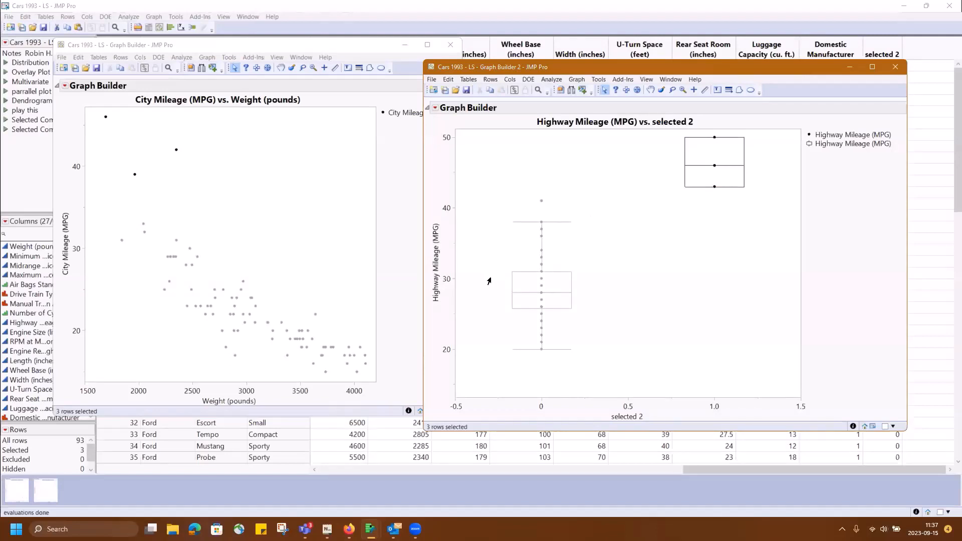
Step: Add a column switcher for Highway Mileage (MPG) with the columns from Highway Mileage (MPG) through Width (inches), and switch between its columns
mouse_move(431, 196)
left_mouse_down()
mouse_move(446, 229)
mouse_move(433, 310)
mouse_move(433, 207)
left_mouse_up()
left_click(572, 93)
left_click(466, 200)
scroll(492, 274, "down", 5)
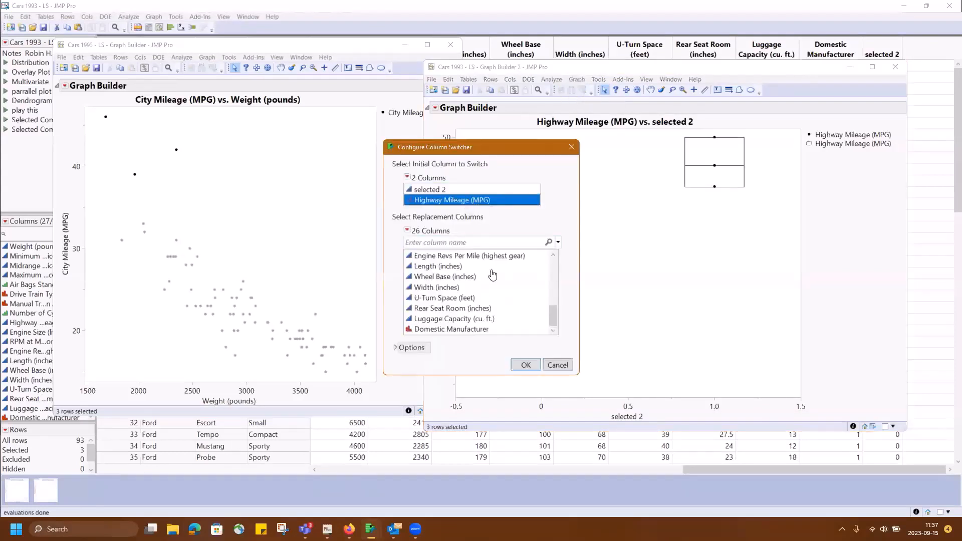
scroll(493, 276, "up", 2)
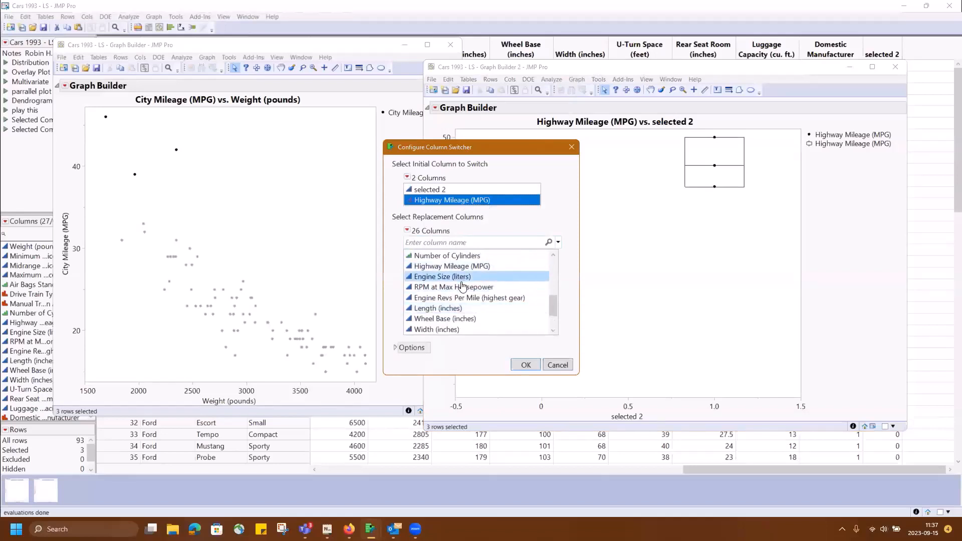
left_click_drag(459, 266, 459, 329)
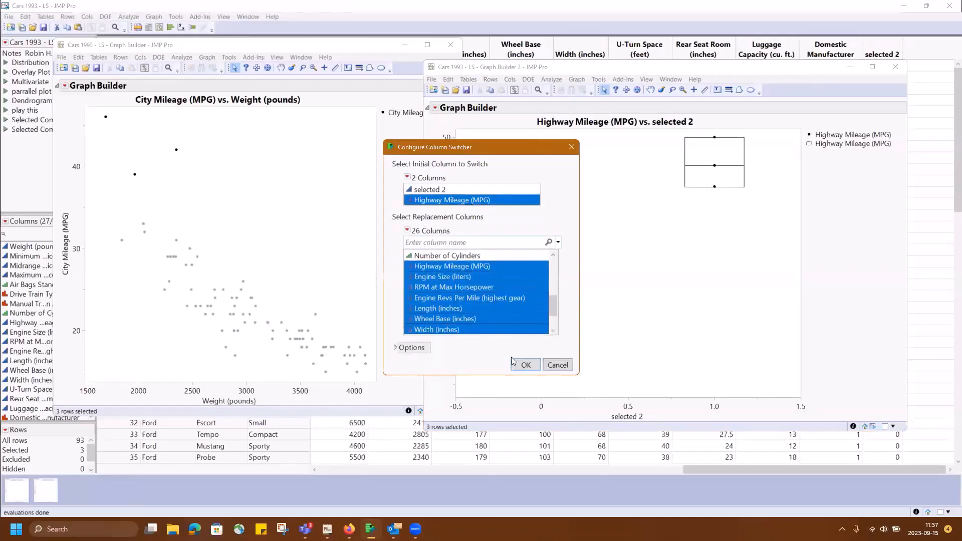
left_click(524, 365)
left_click(371, 144)
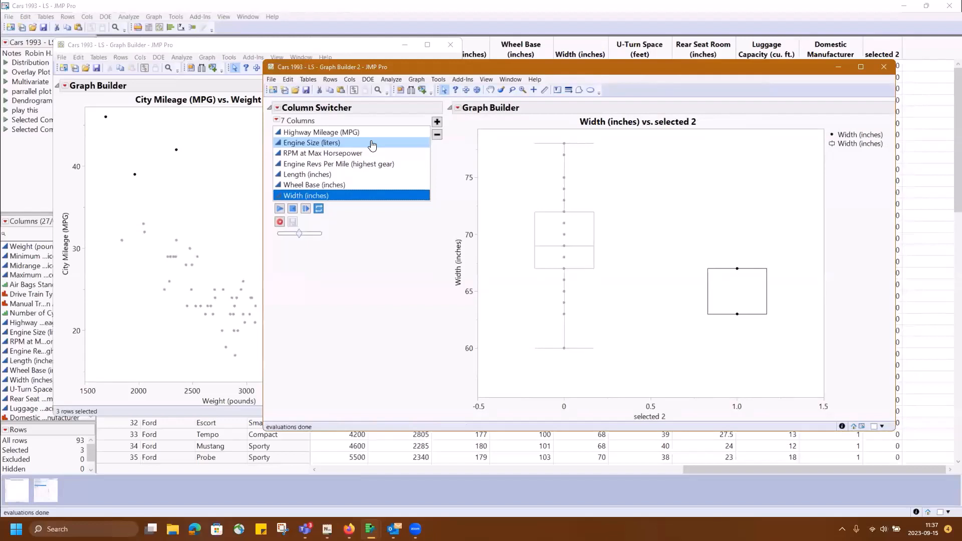
Step: Close both graph windows and the Cars 1993 data table without saving the changes
left_click(884, 76)
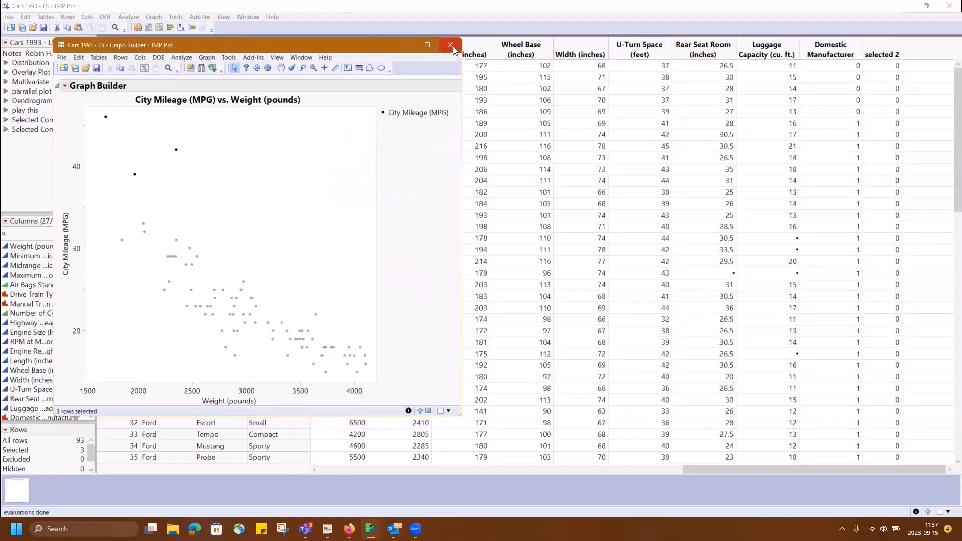
left_click(451, 47)
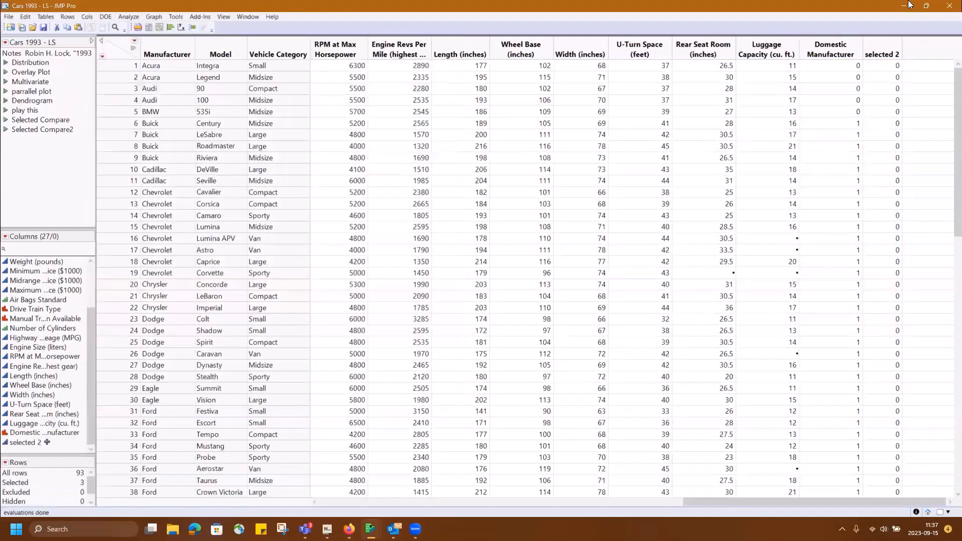
left_click(949, 6)
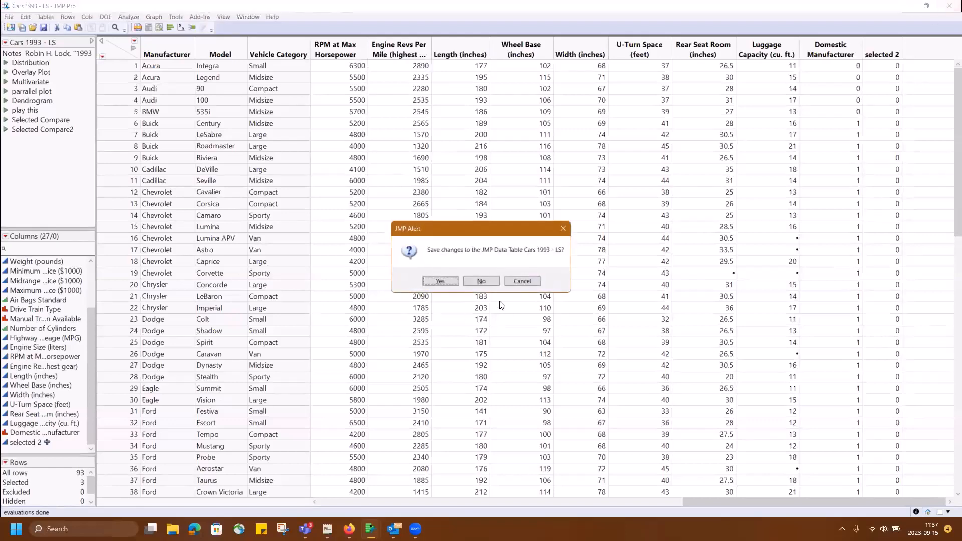
left_click(481, 281)
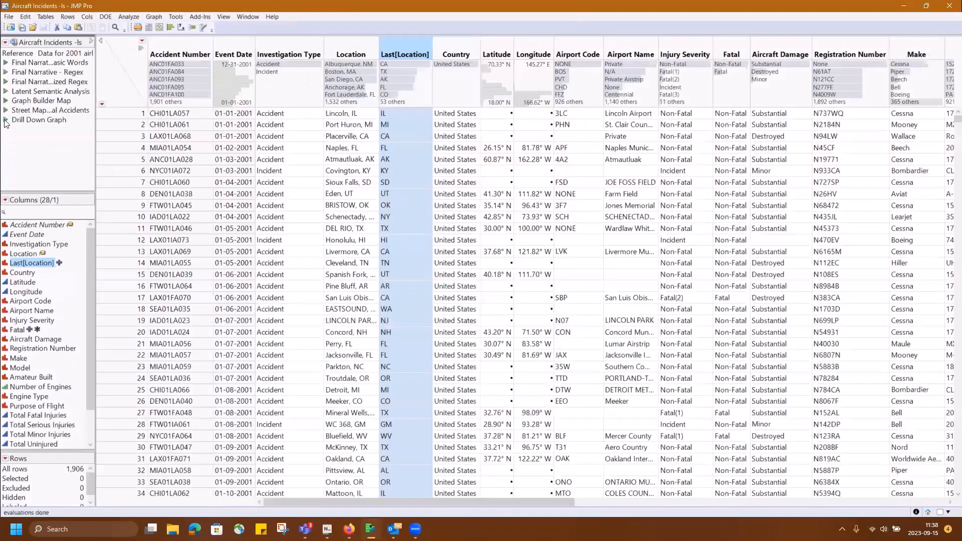
Step: Run the Drill Down Graph script in the Aircraft Incidents table and pin the hover label of the FL Non-Fatal bar
left_click(11, 121)
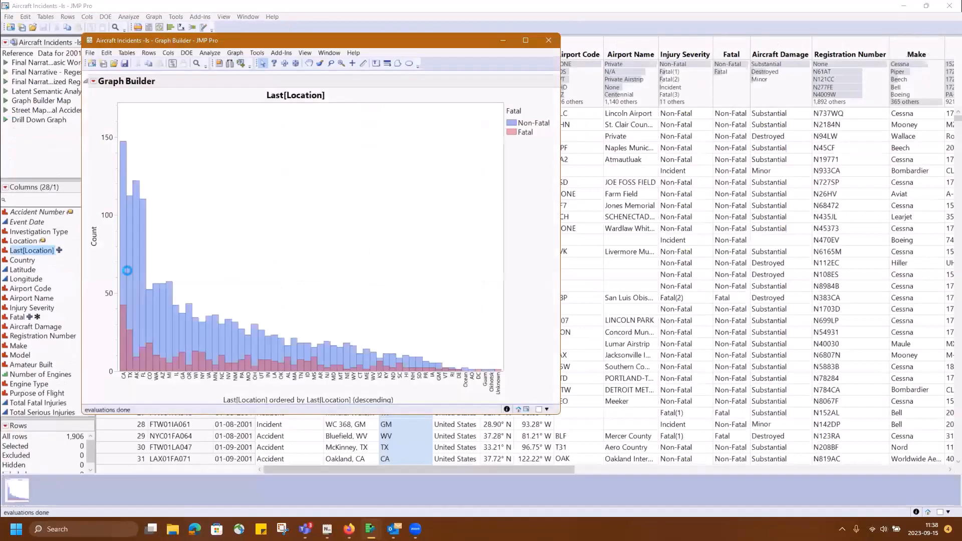
mouse_move(130, 271)
mouse_move(140, 225)
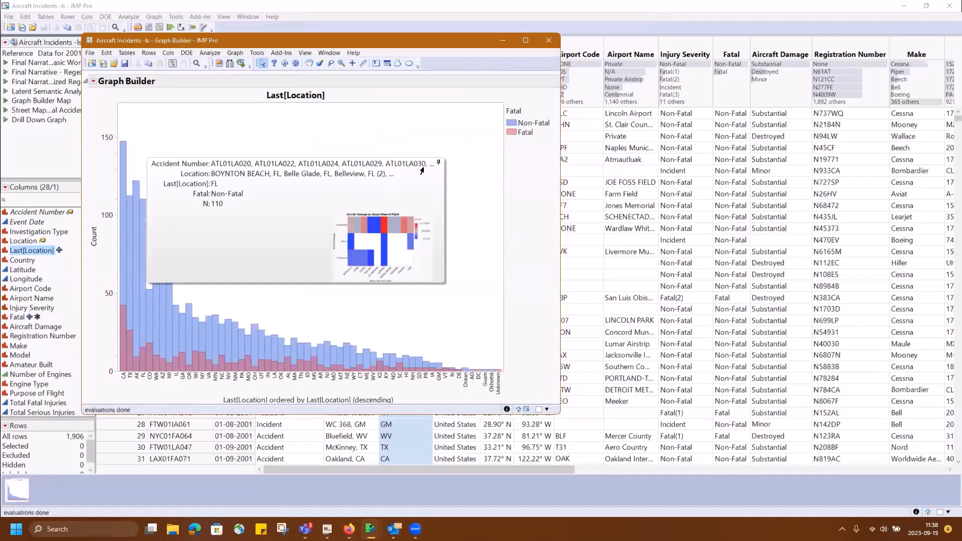
left_click_drag(352, 199, 432, 168)
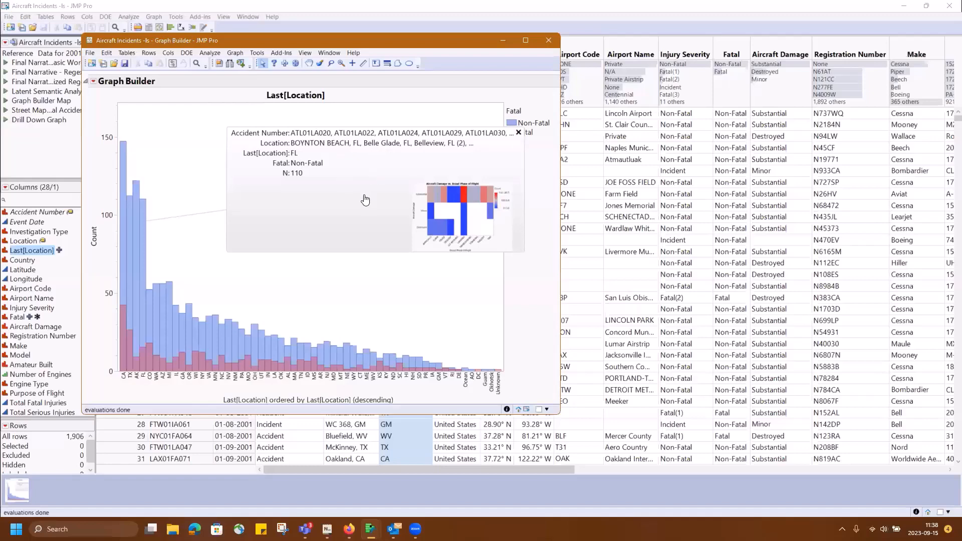
Step: Open the Hover Label Editor for the Last[Location] histogram and move it clear of the pinned hover label
left_click(350, 187)
left_click(435, 58)
right_click(356, 191)
left_click(274, 282)
right_click(274, 284)
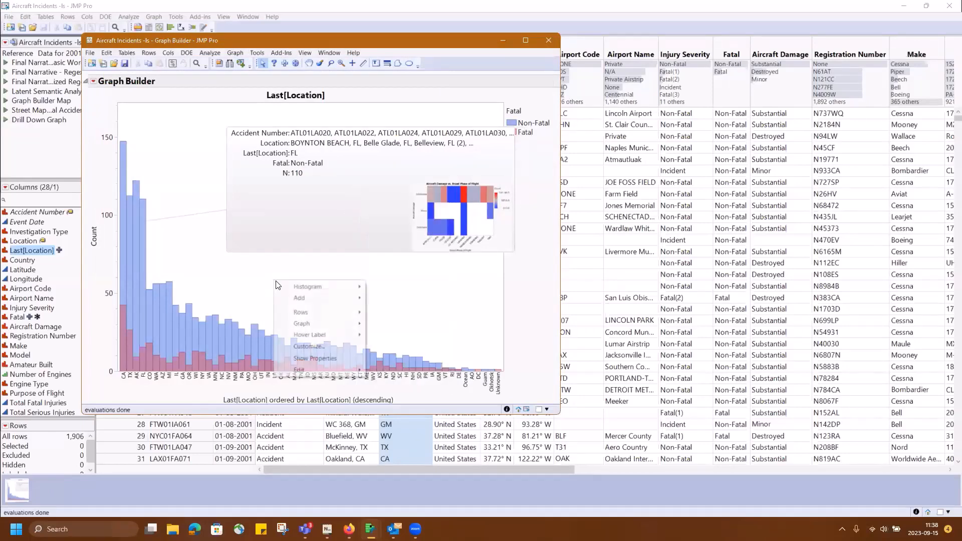
mouse_move(333, 335)
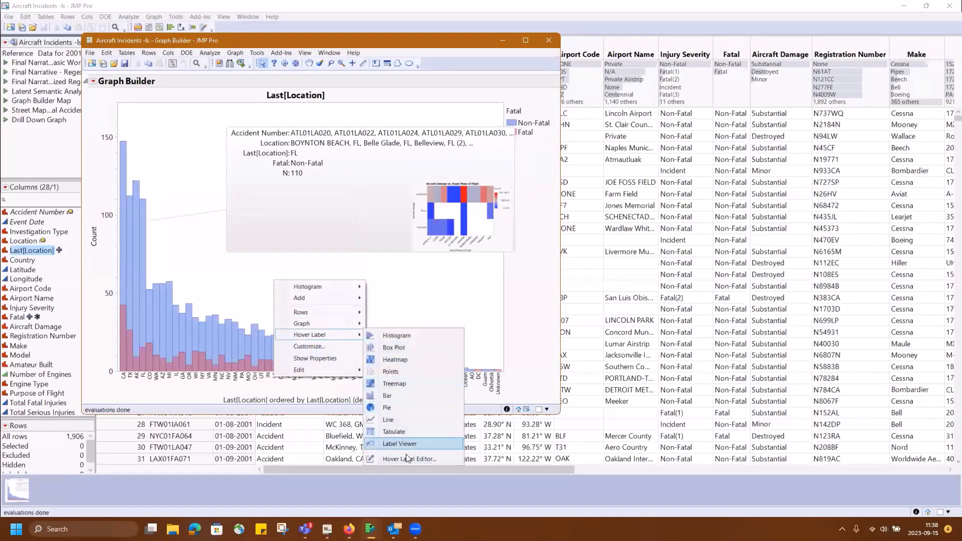
left_click(410, 460)
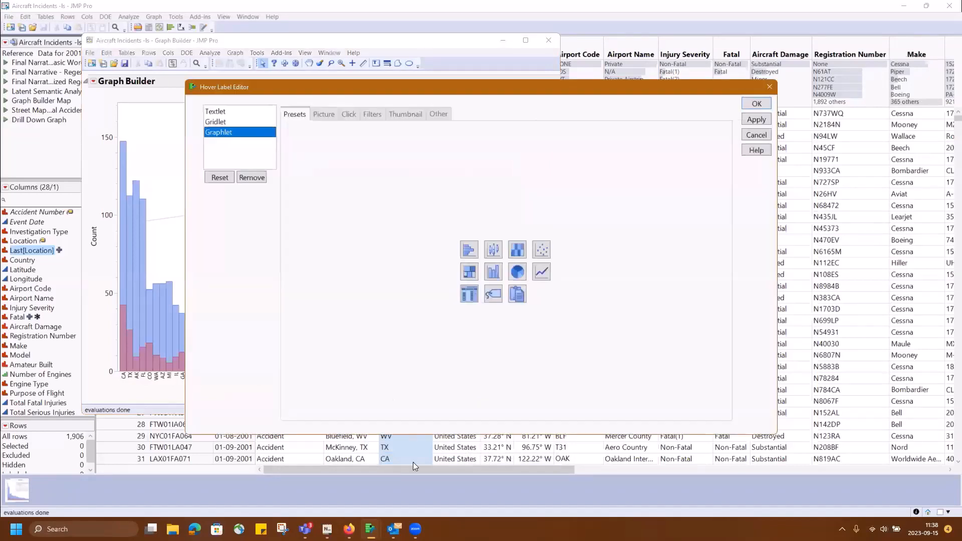
left_click_drag(367, 89, 652, 102)
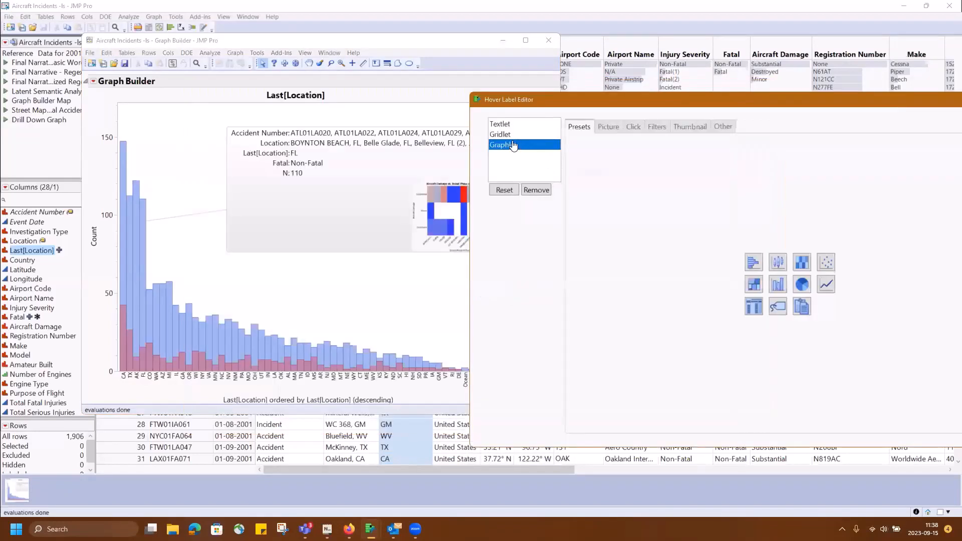
Step: Review the Gridlet settings of the hover label and add a Delete entry that matches the name Location
left_click(504, 135)
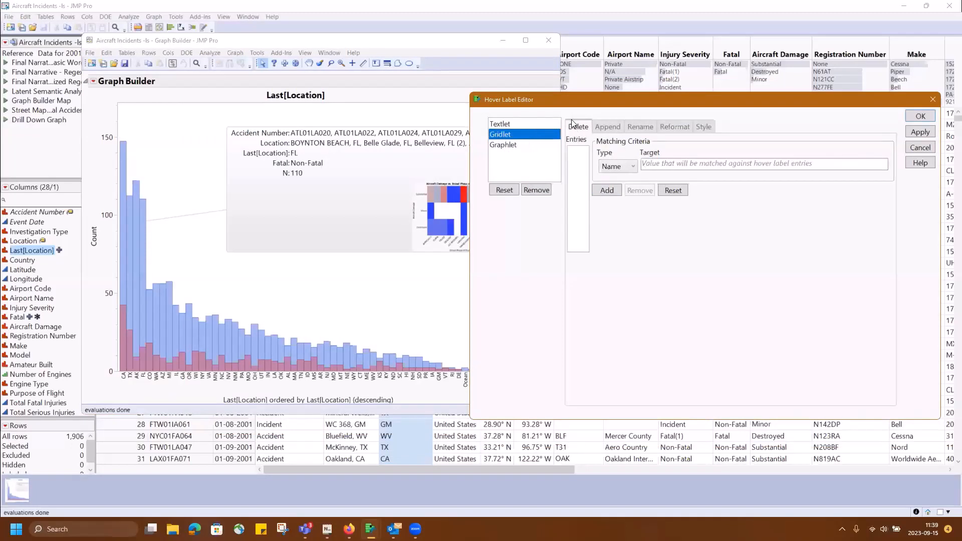
left_click(610, 126)
left_click(641, 126)
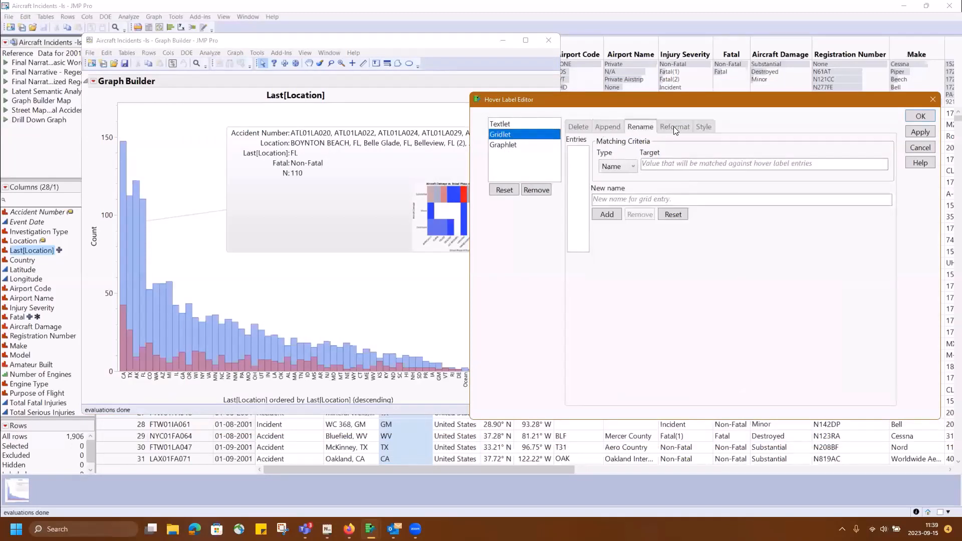
left_click(673, 126)
left_click(704, 127)
left_click(581, 129)
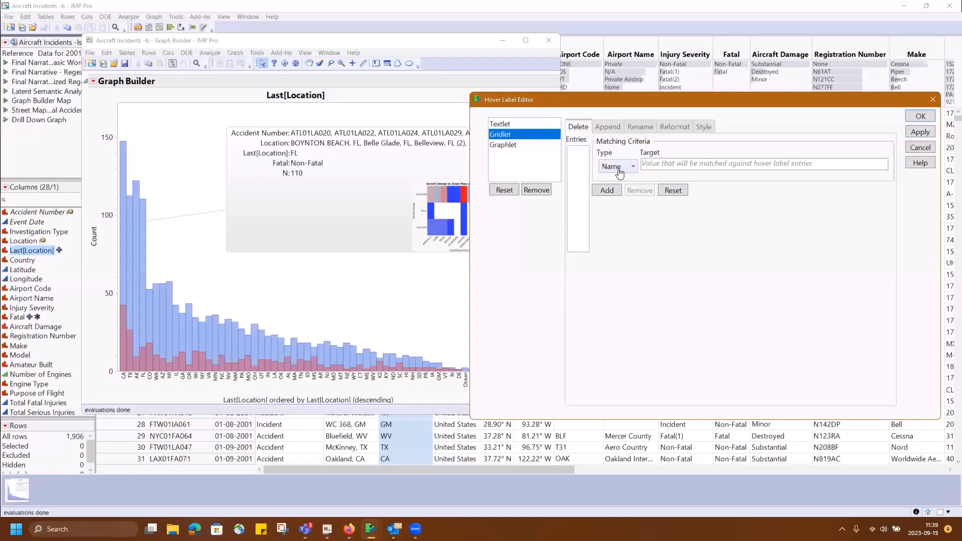
left_click(668, 166)
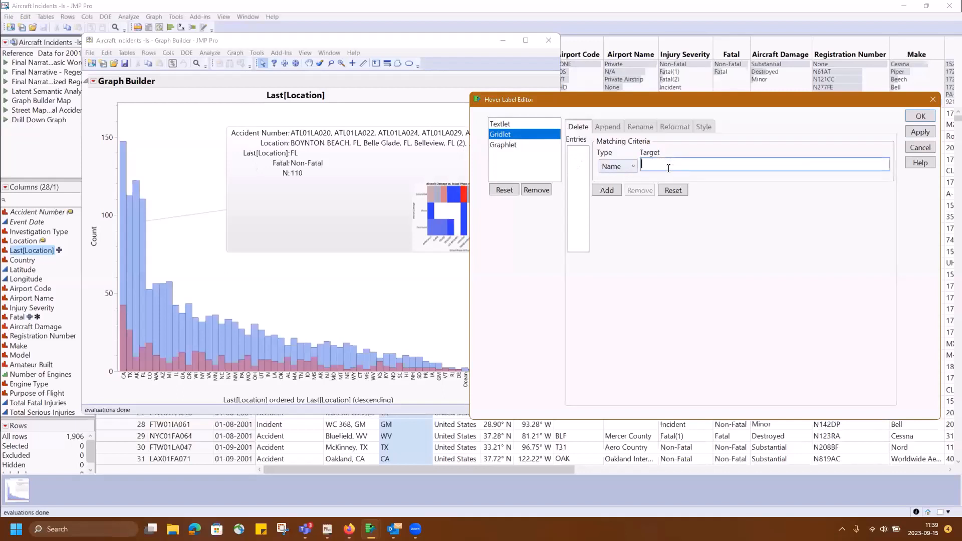
type("Location")
left_click(607, 190)
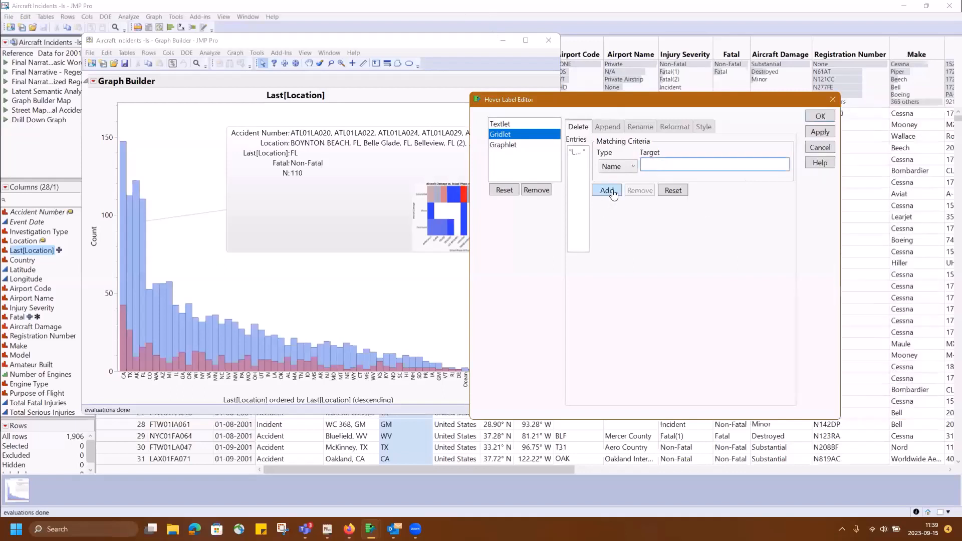
Step: Add a Gridlet Delete entry matching index 1, apply the hover label changes, and close the editor and the graph window
left_click(819, 132)
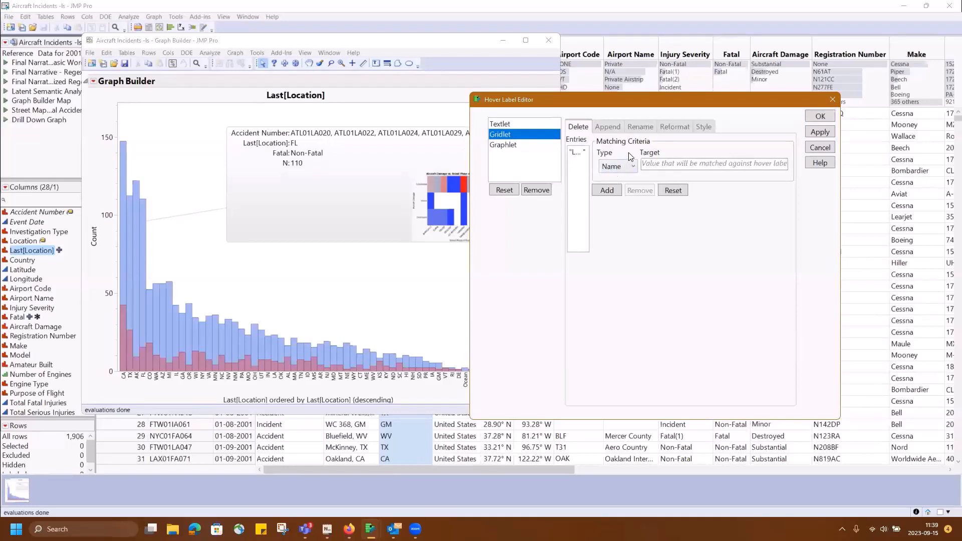
left_click(620, 166)
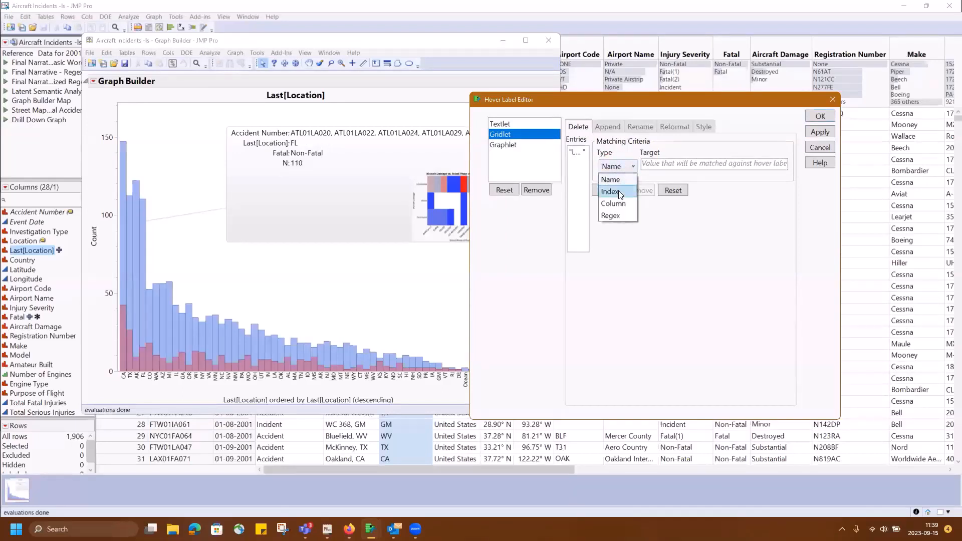
left_click(618, 192)
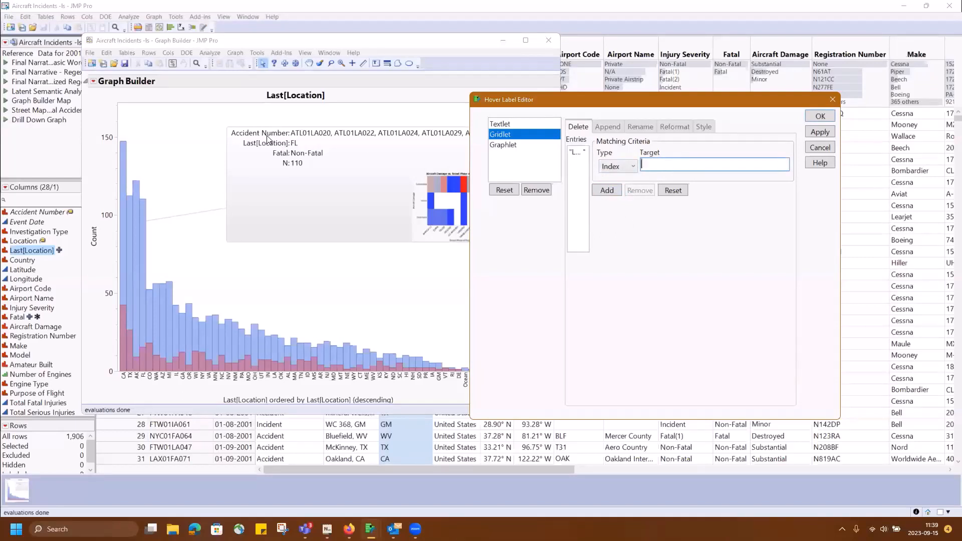
left_click(607, 191)
left_click(815, 132)
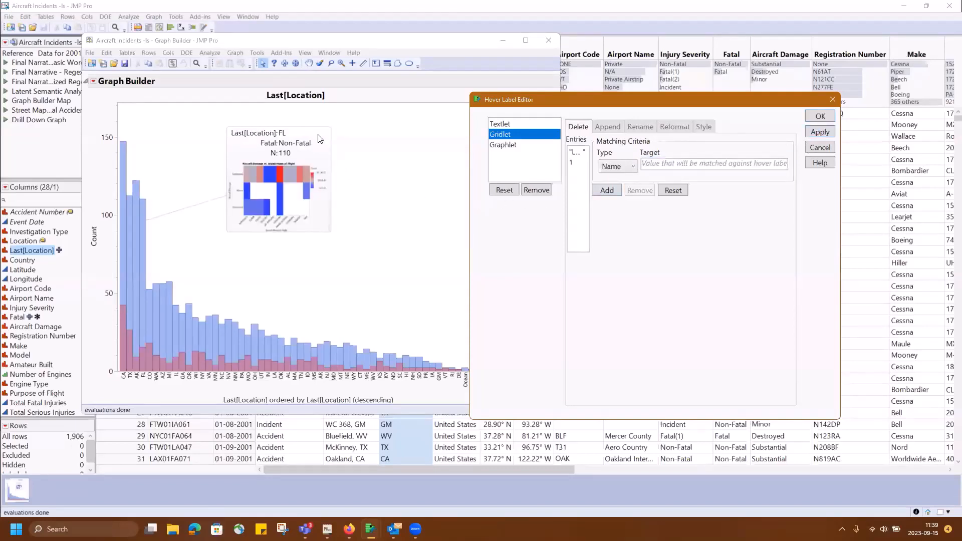
left_click(825, 118)
left_click(553, 45)
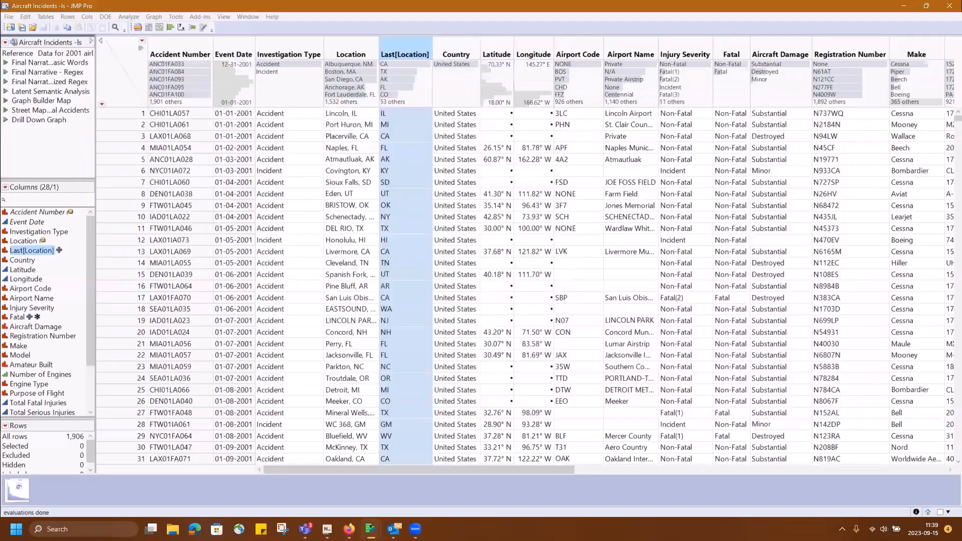
Step: Run the Drill Down Graph script again and pin the hover label of the AK Non-Fatal bar above the bars
left_click(6, 120)
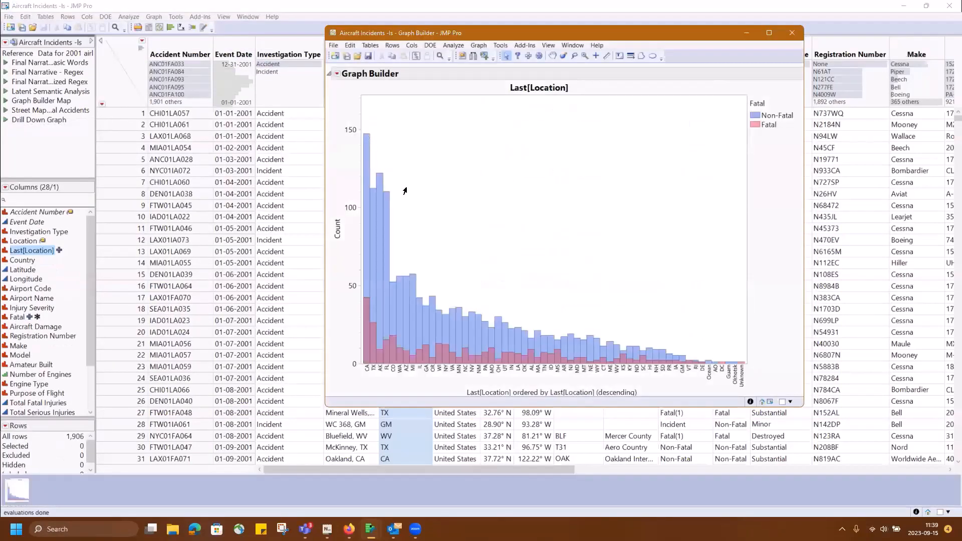
mouse_move(378, 188)
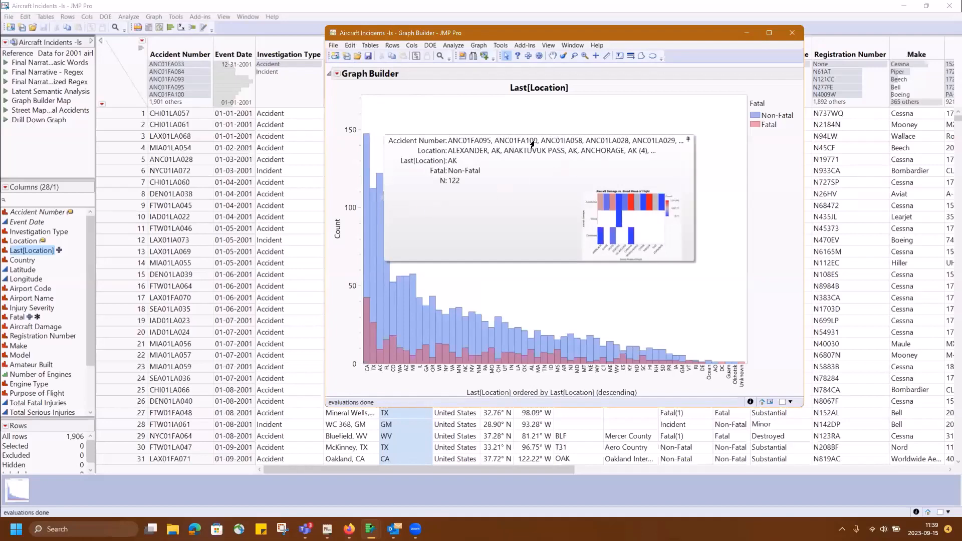
left_click(688, 140)
mouse_move(573, 176)
left_mouse_down()
mouse_move(574, 149)
mouse_move(577, 189)
left_mouse_up()
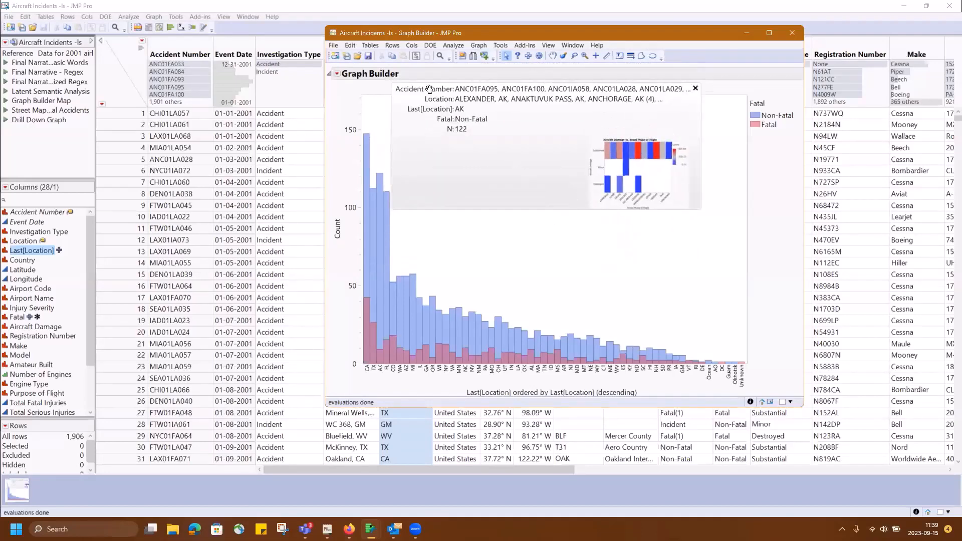
Step: Open the Hover Label Editor for the Last[Location] histogram and add a Gridlet Delete entry that matches index 1
right_click(527, 254)
mouse_move(570, 342)
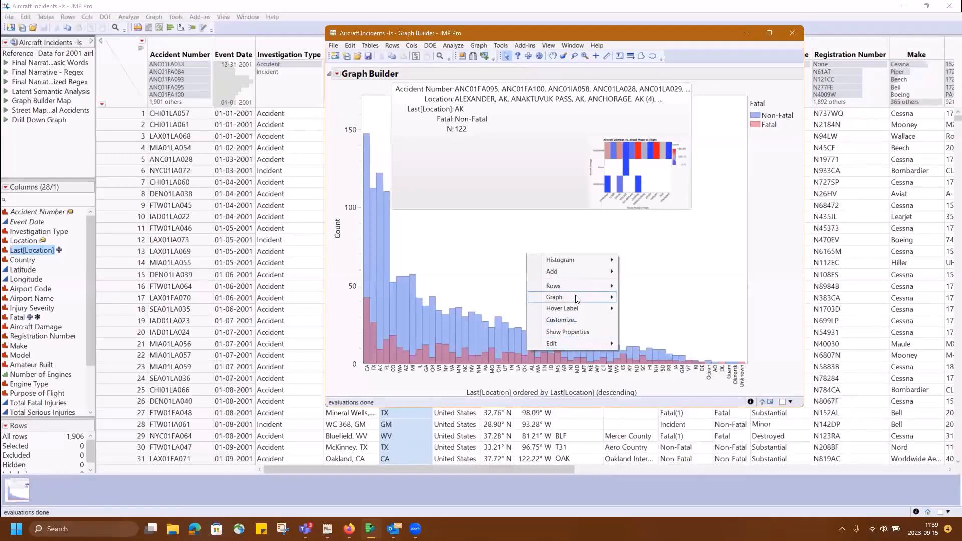
mouse_move(577, 299)
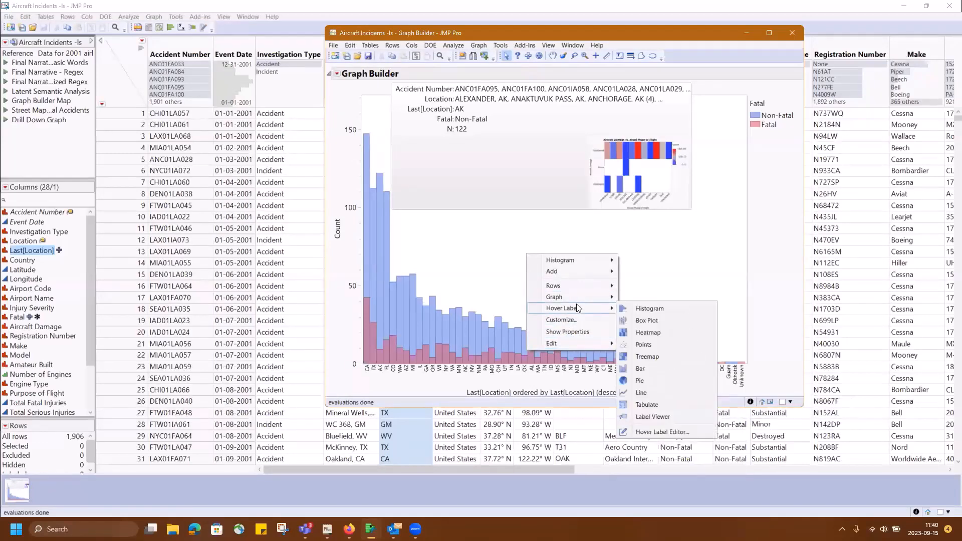
left_click(662, 432)
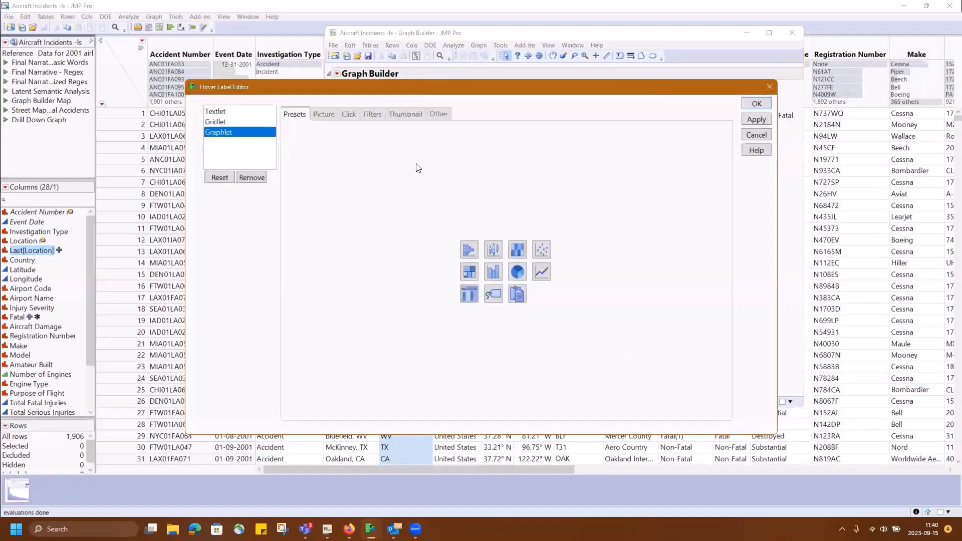
left_click_drag(424, 88, 691, 141)
left_click(482, 174)
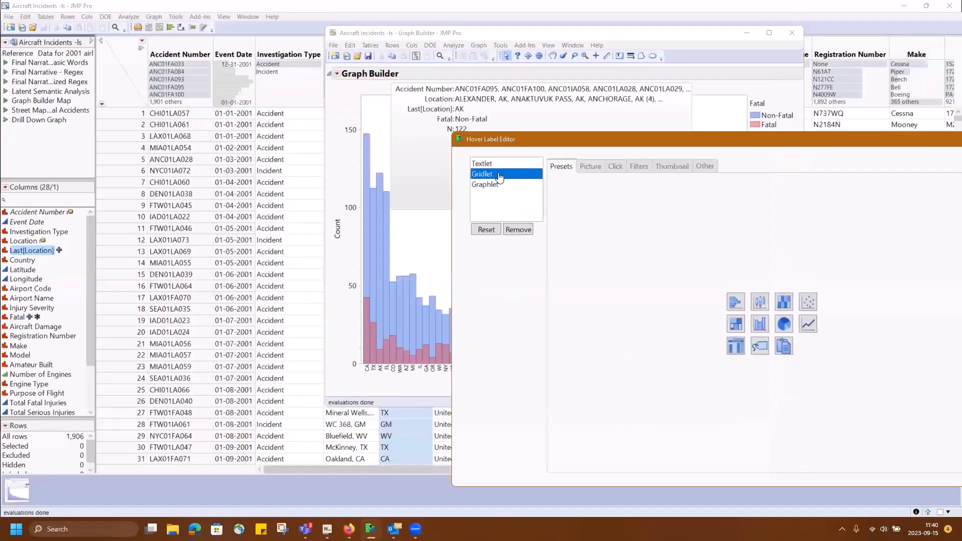
left_click(602, 205)
left_click(601, 235)
left_click(644, 209)
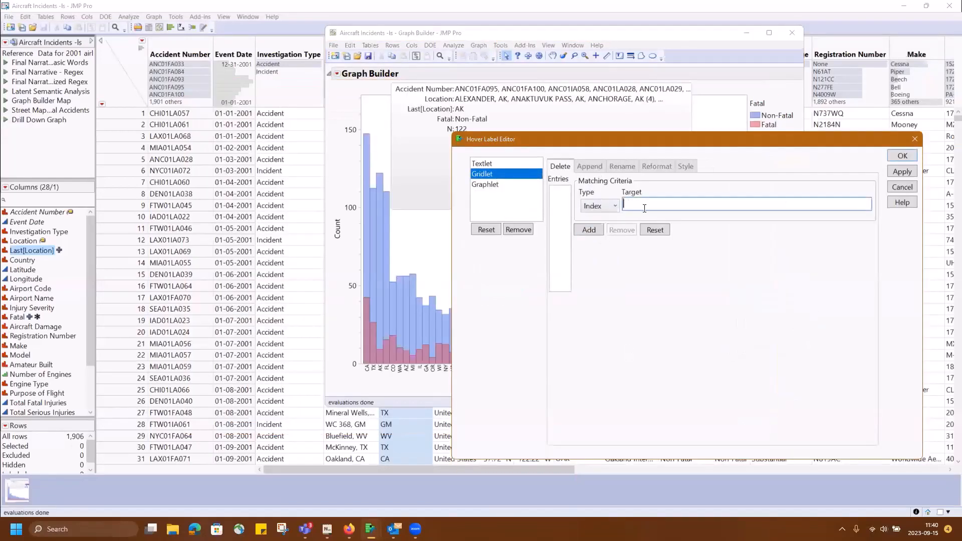
left_click(584, 232)
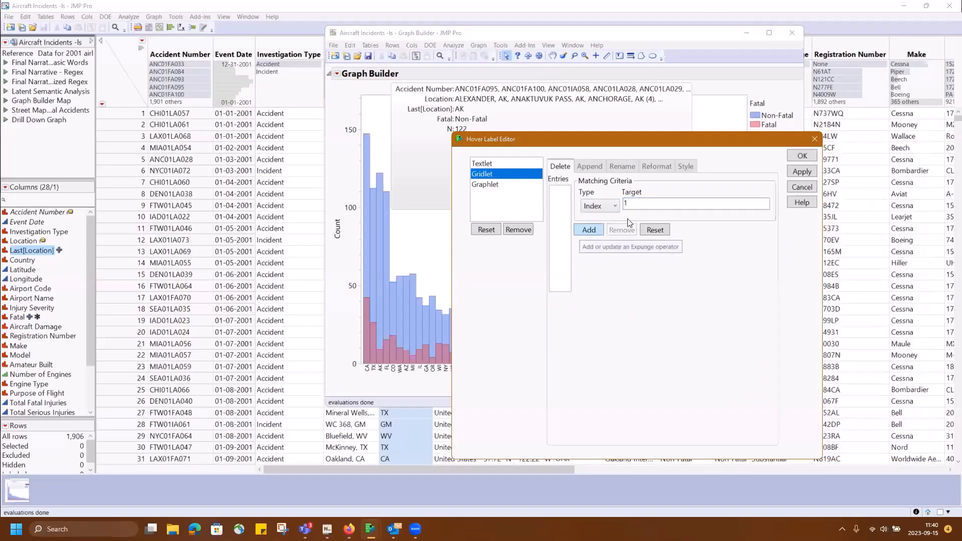
Step: Add a Delete entry with the name 2 as target, apply it, and close the editor to inspect the AK hover label
type("2")
left_click(593, 230)
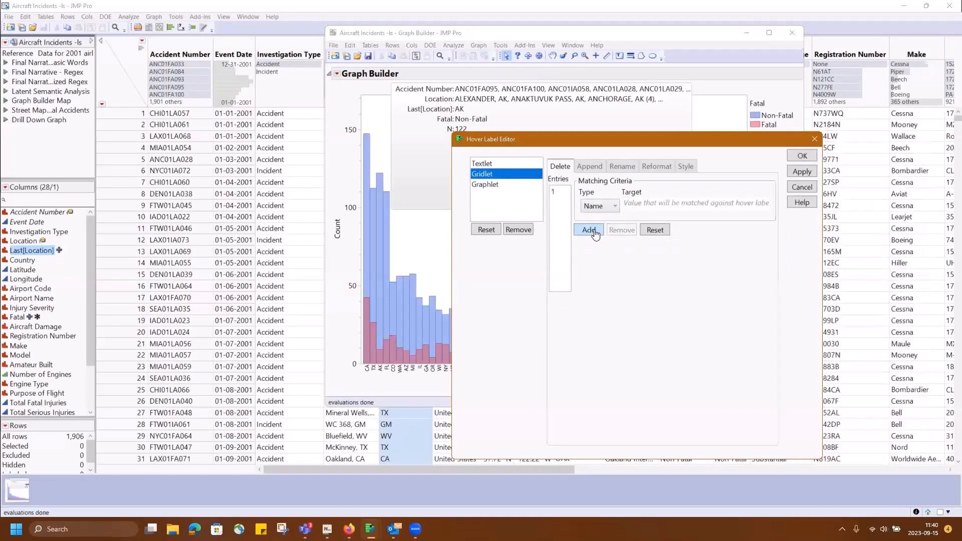
left_click(798, 174)
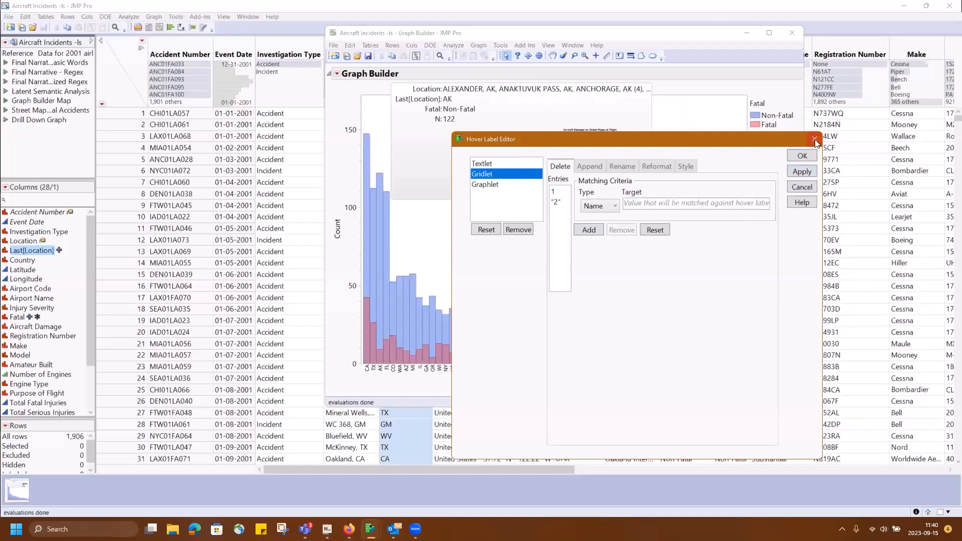
left_click(814, 139)
left_click_drag(521, 123, 536, 167)
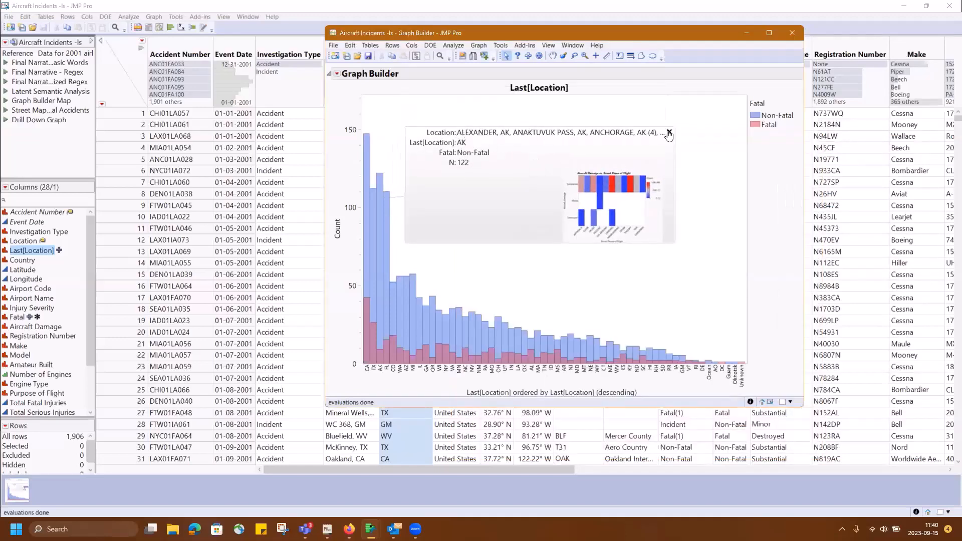
Step: Reopen the Hover Label Editor for the histogram and show its Gridlet settings beside the pinned AK label
right_click(581, 297)
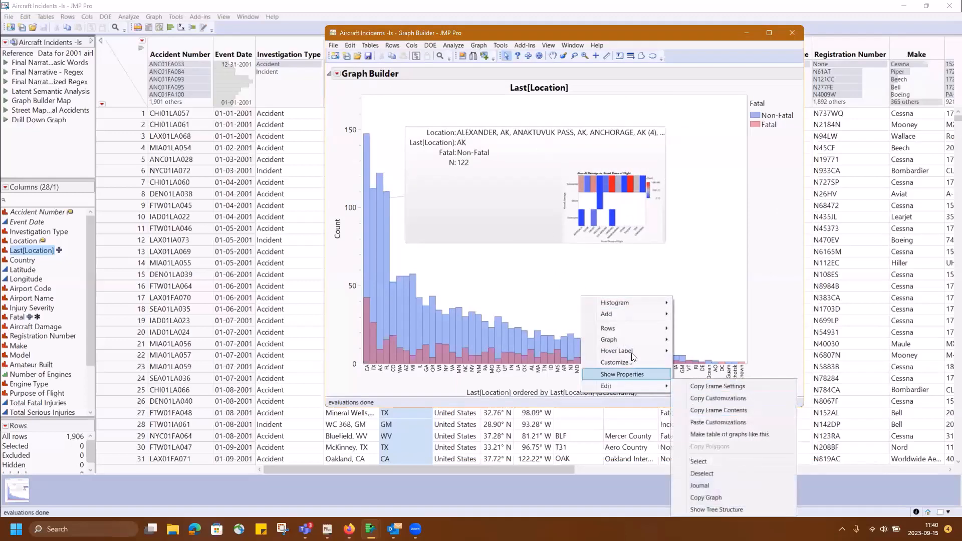
mouse_move(635, 351)
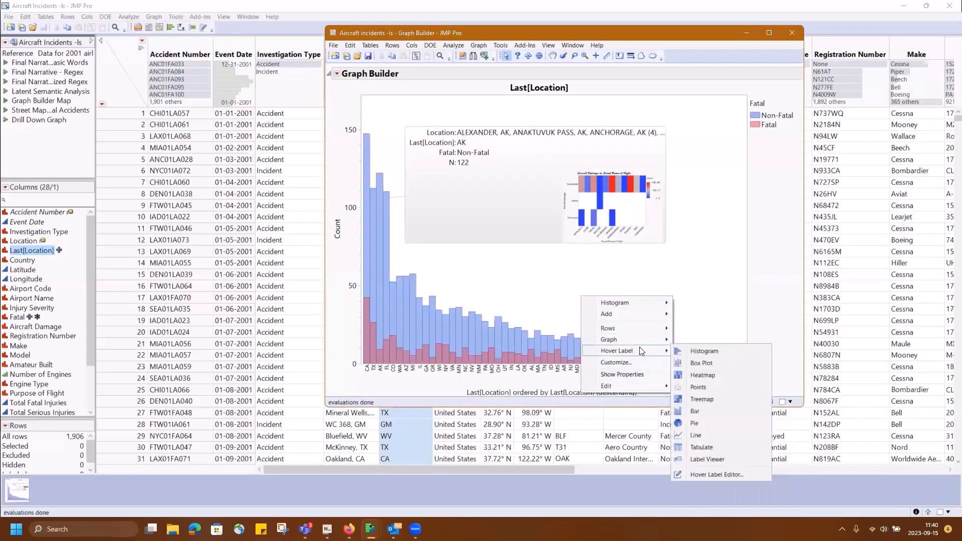
left_click(706, 472)
left_click(240, 122)
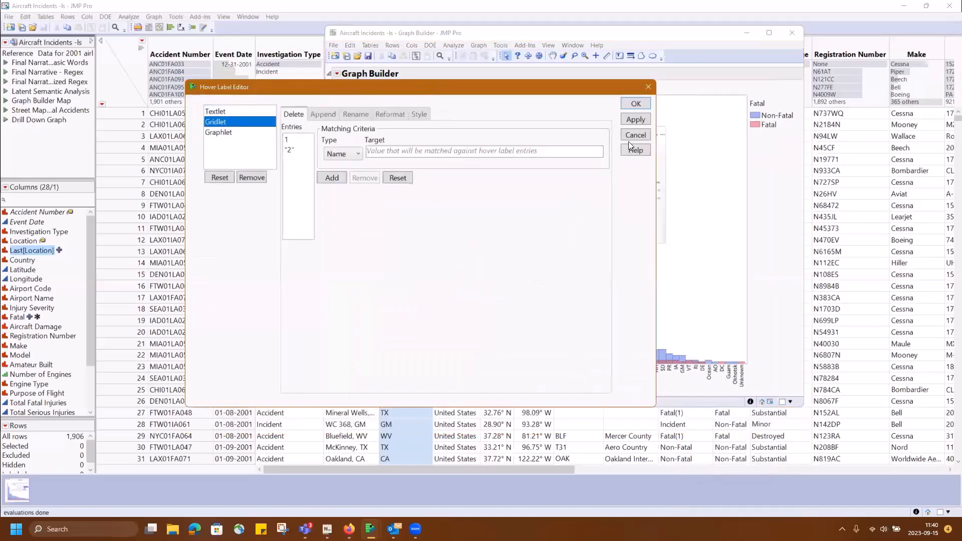
left_click_drag(420, 84, 674, 112)
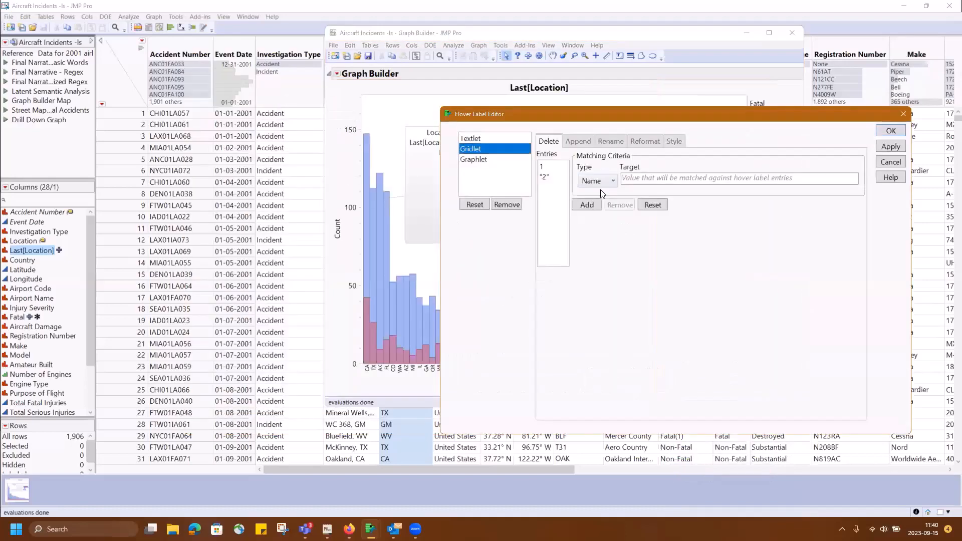
Step: Add a Delete entry that matches the name location, apply it, and accept the hover label changes
left_click(666, 179)
type("loca")
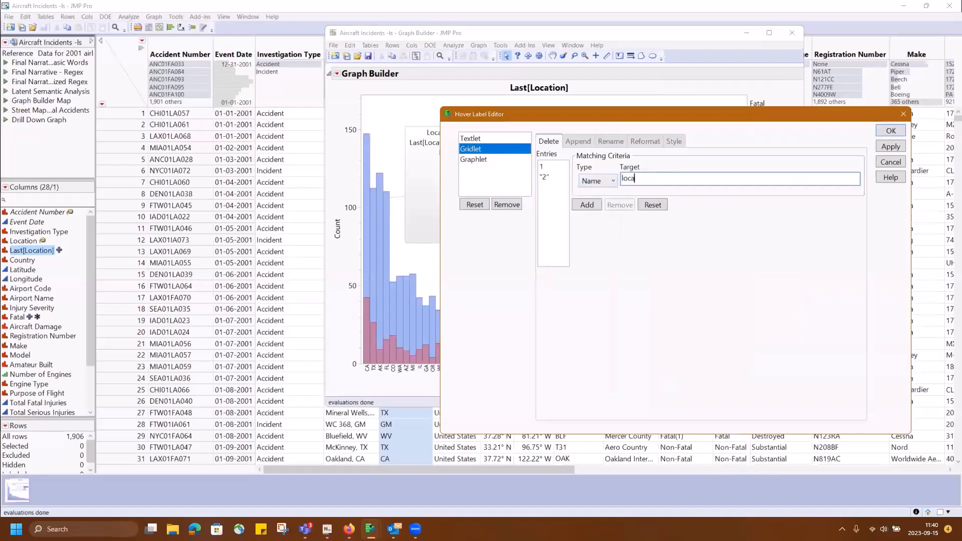
type("tion")
left_click(587, 205)
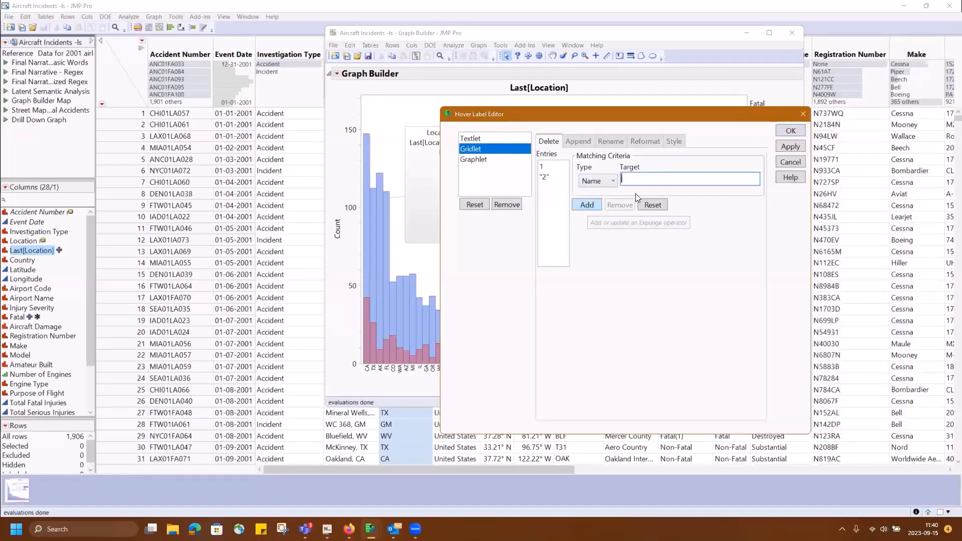
left_click(790, 146)
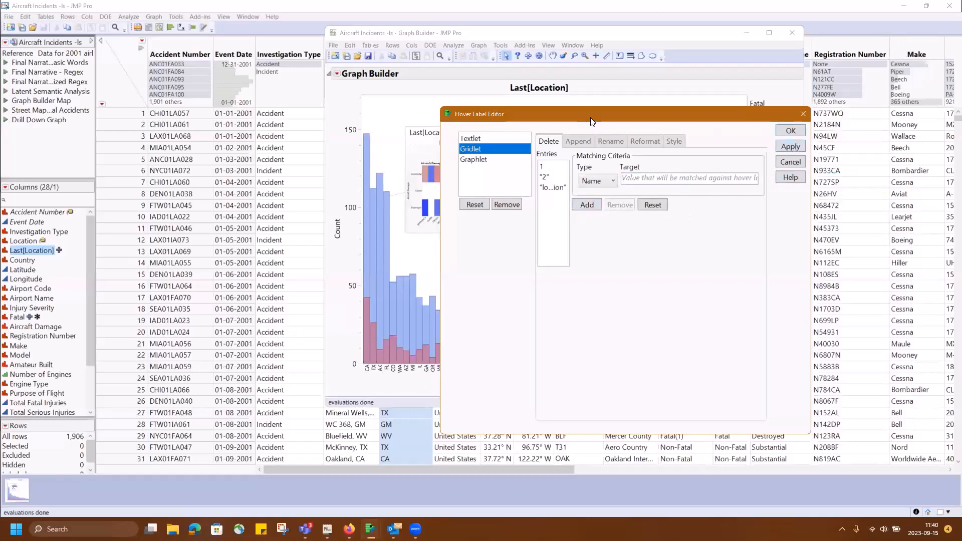
left_click_drag(591, 117, 718, 217)
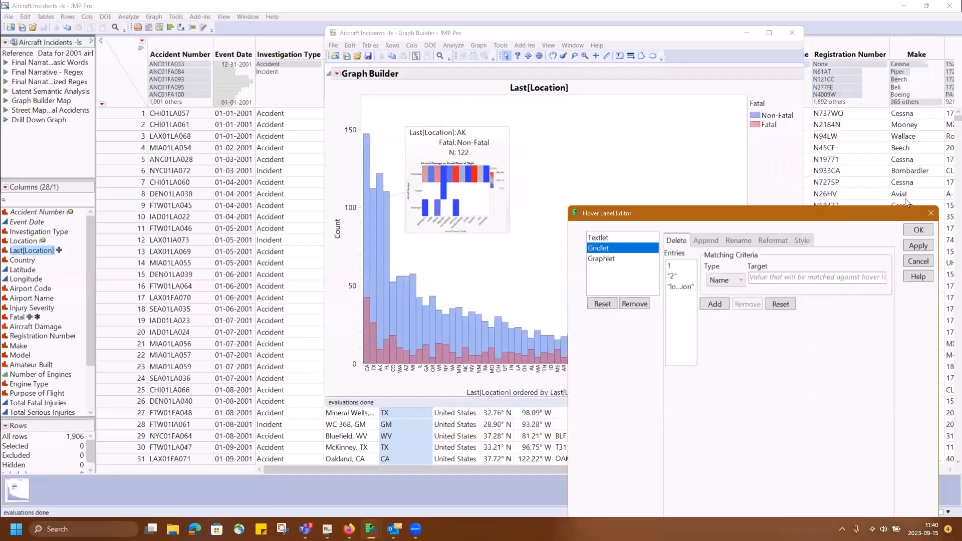
left_click(922, 230)
Step: Save the customized histogram's script to the Aircraft Incidents data table under the name new dd
left_click(485, 55)
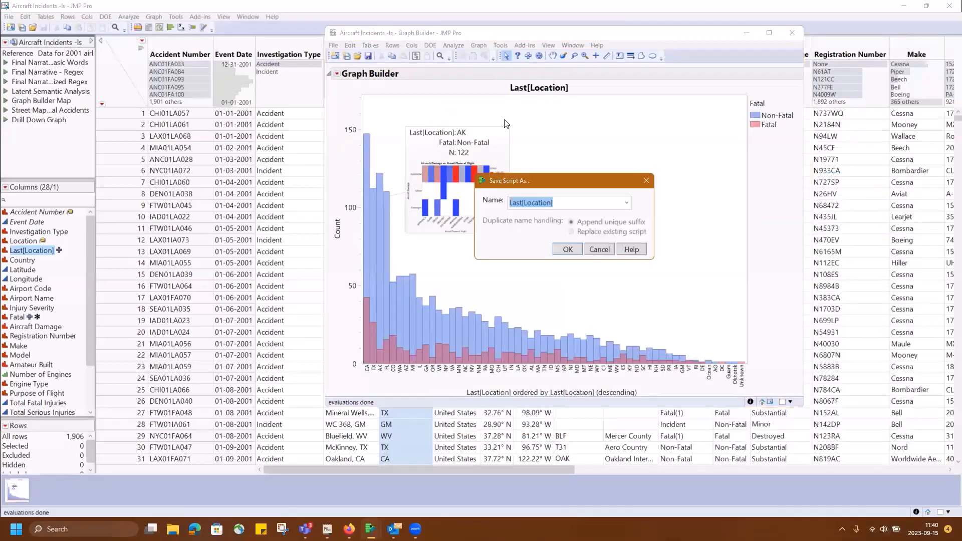
type("new ddd")
key("BackSpace")
left_click(568, 249)
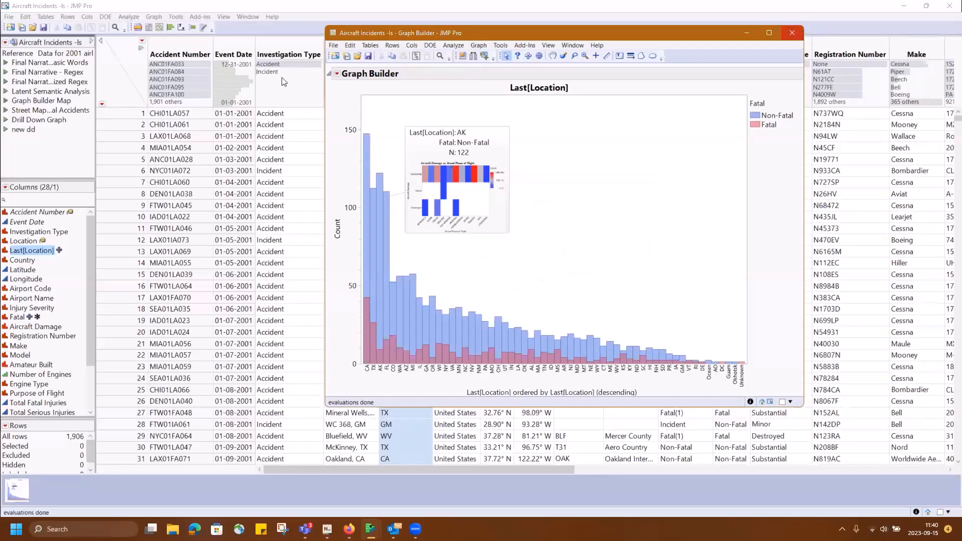
Step: Reopen the graph with the new dd script and replace the pinned AK hover label with that of the MI Non-Fatal bar
left_click(283, 81)
left_click(5, 132)
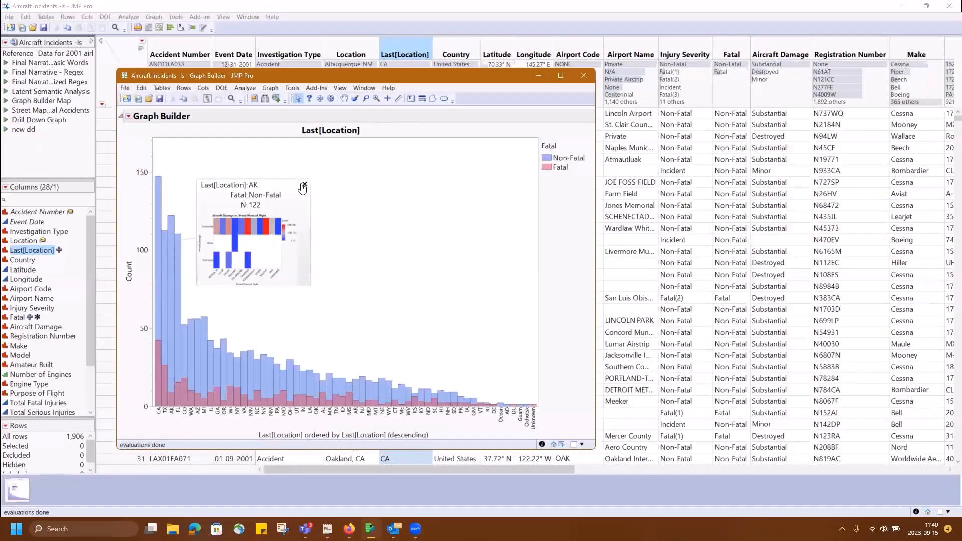
left_click(303, 185)
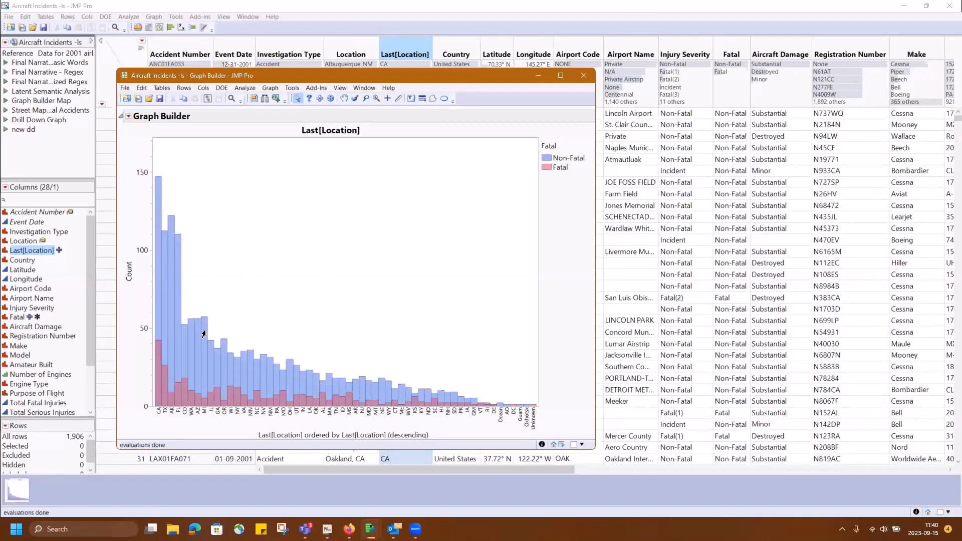
mouse_move(203, 334)
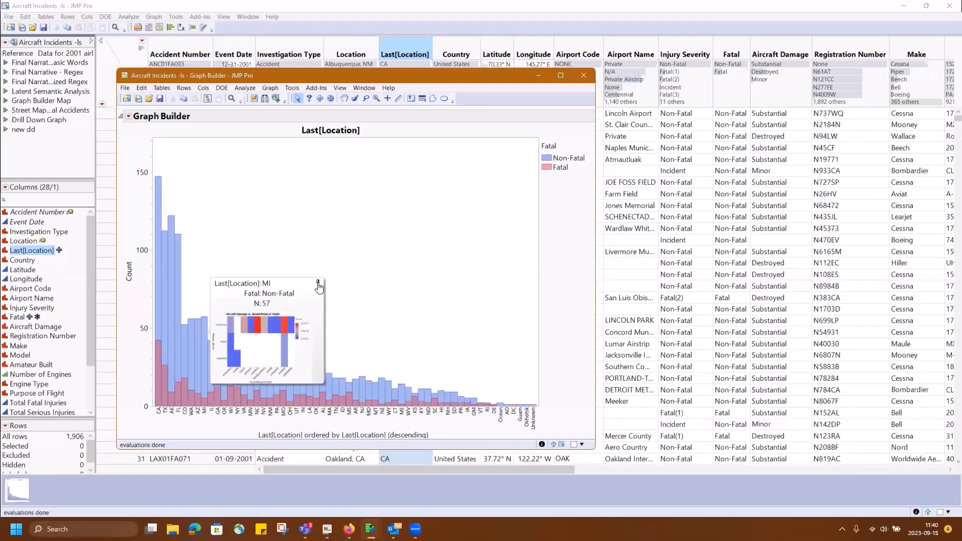
left_click_drag(318, 288, 393, 163)
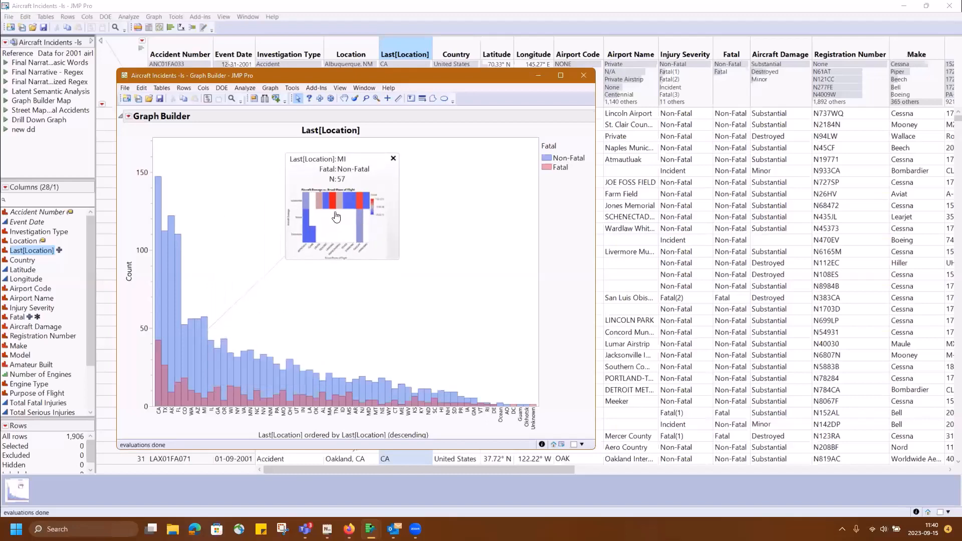
Step: Open the Aircraft Damage vs. Broad Phase of Flight heatmap from the MI label, copy its script to the clipboard, and close it
left_click(336, 216)
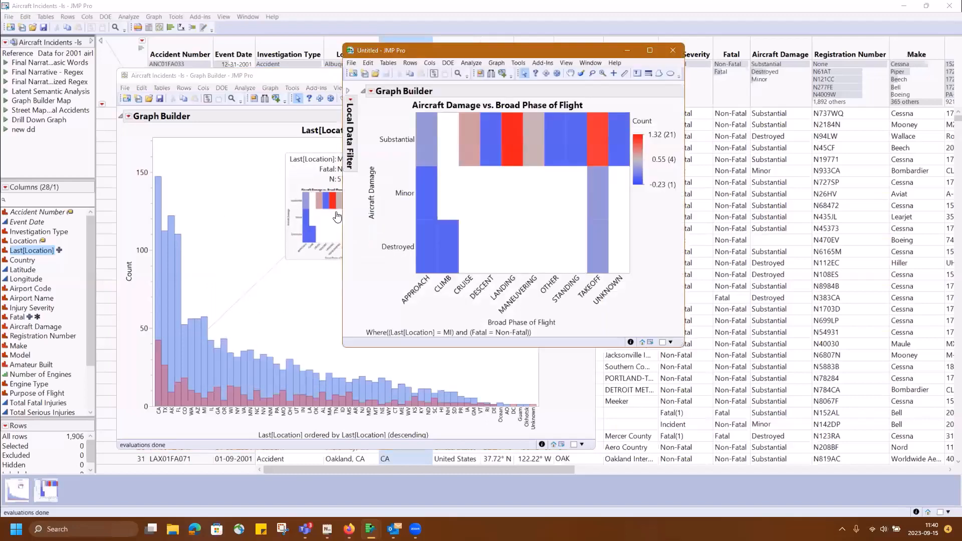
mouse_move(513, 143)
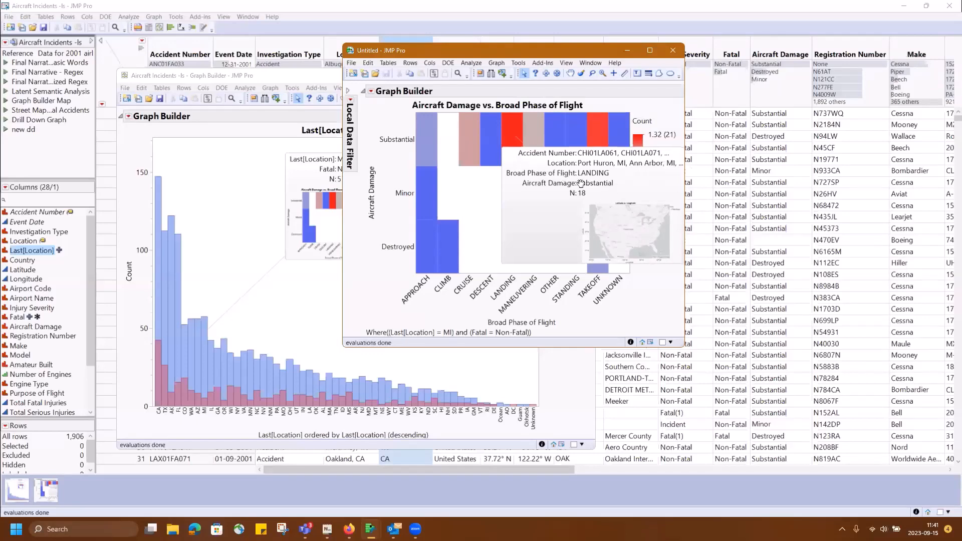
left_click(372, 91)
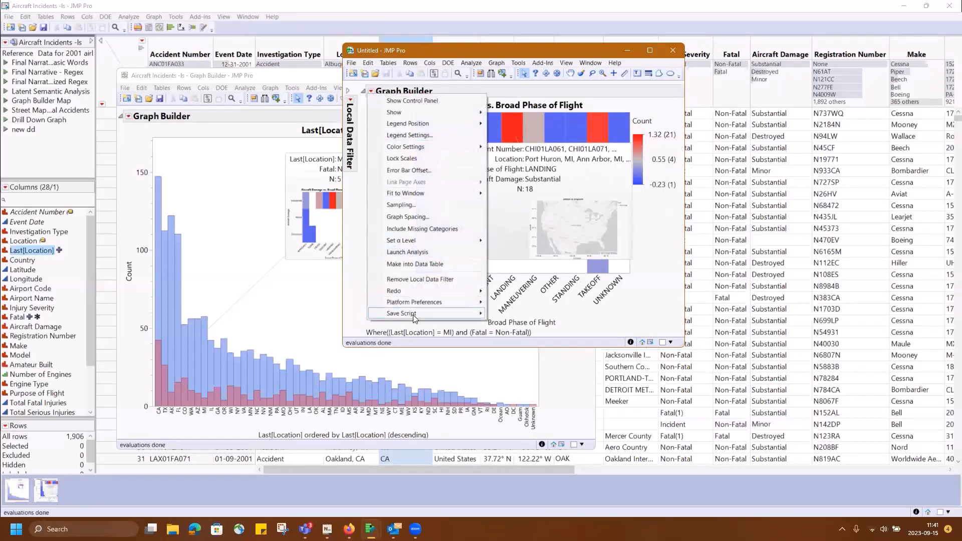
mouse_move(413, 313)
left_click(538, 385)
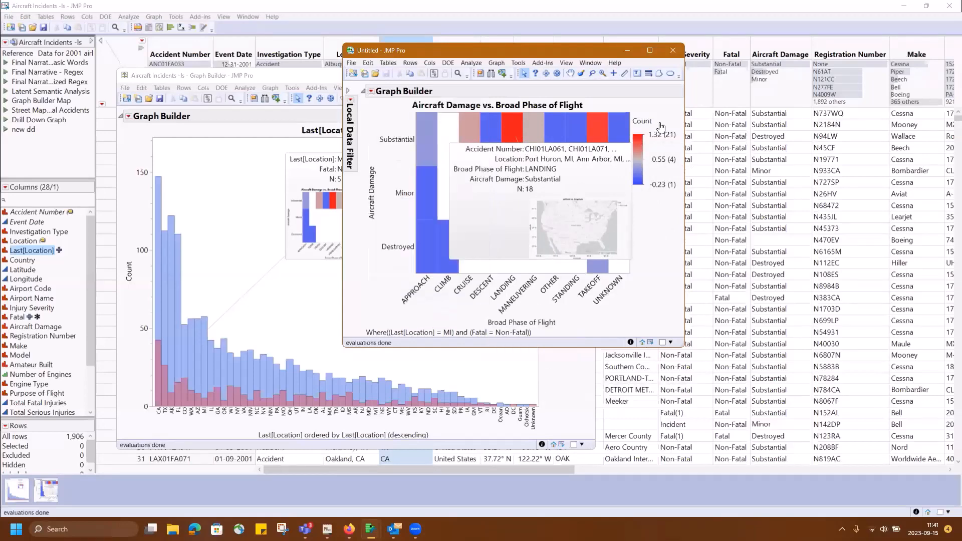
left_click(672, 50)
Step: Paste the copied heatmap script as a graphlet into the histogram's hover label and close the graph window
right_click(265, 170)
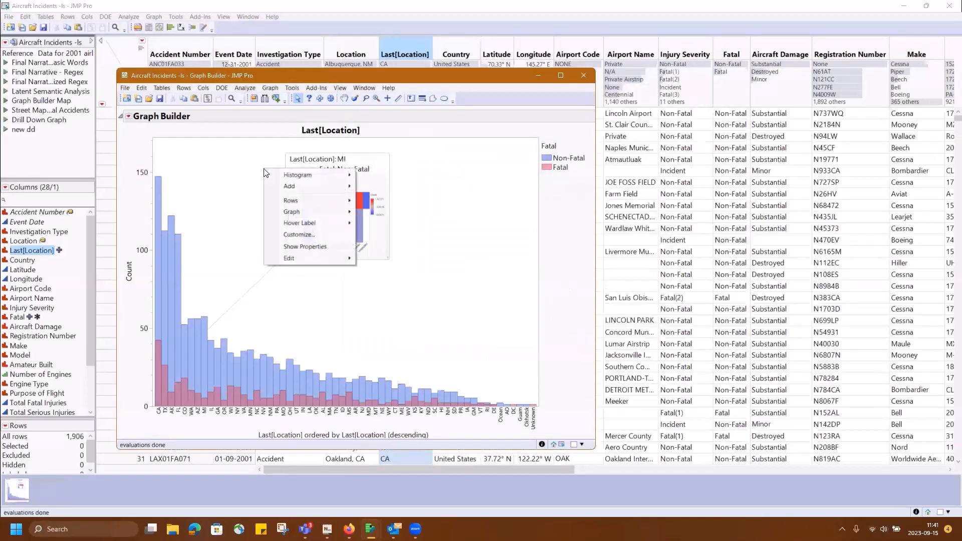
mouse_move(323, 223)
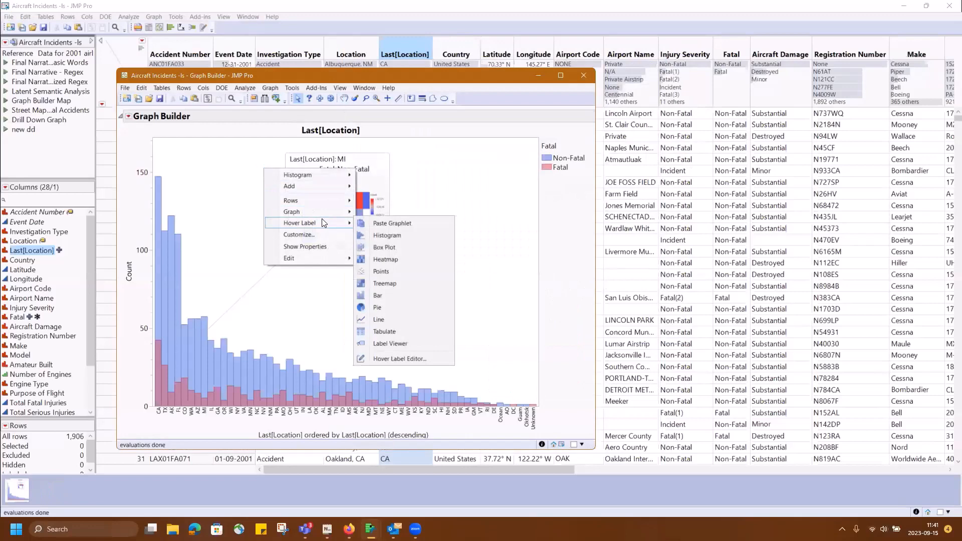
left_click(406, 223)
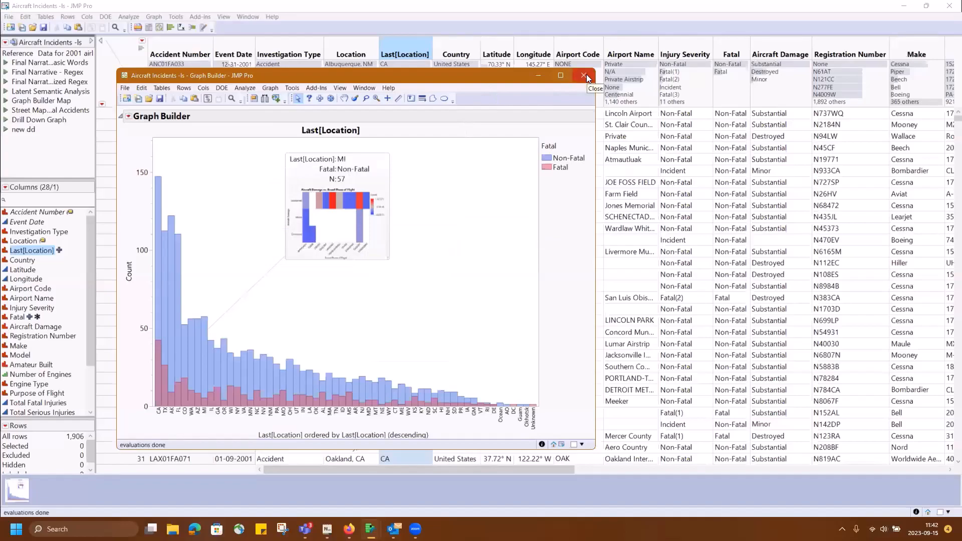
left_click(584, 76)
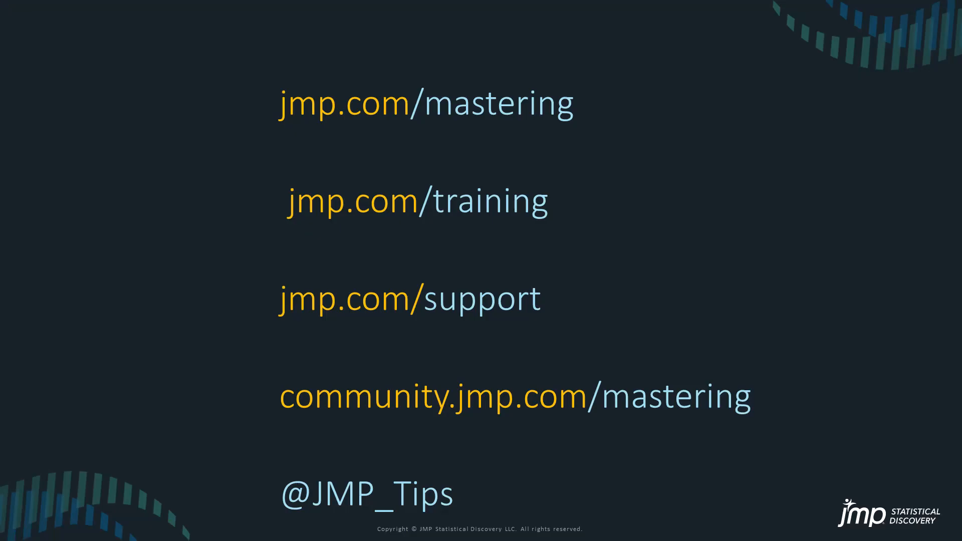